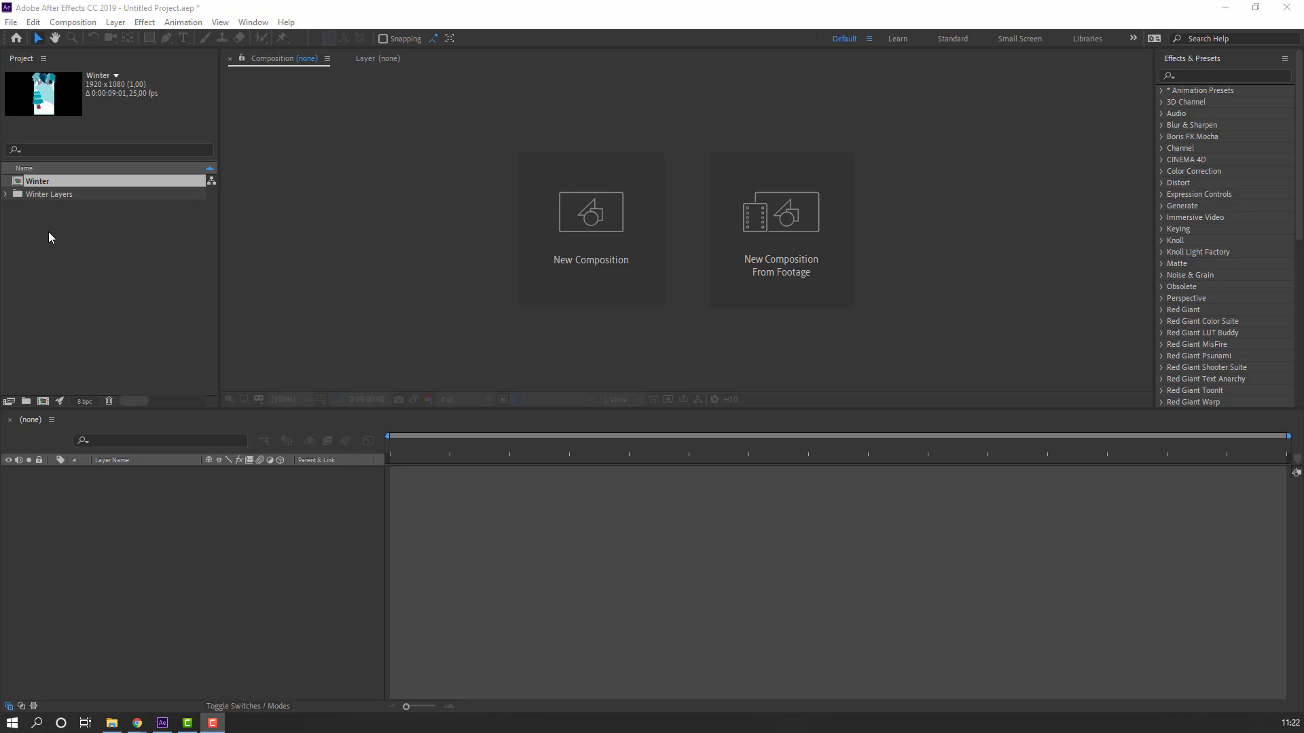
- Open the Winter composition and crop it to a region of interest drawn around the card artwork, about 506 x 1016 px
{"action": "double_click", "coordinate": [39, 181]}
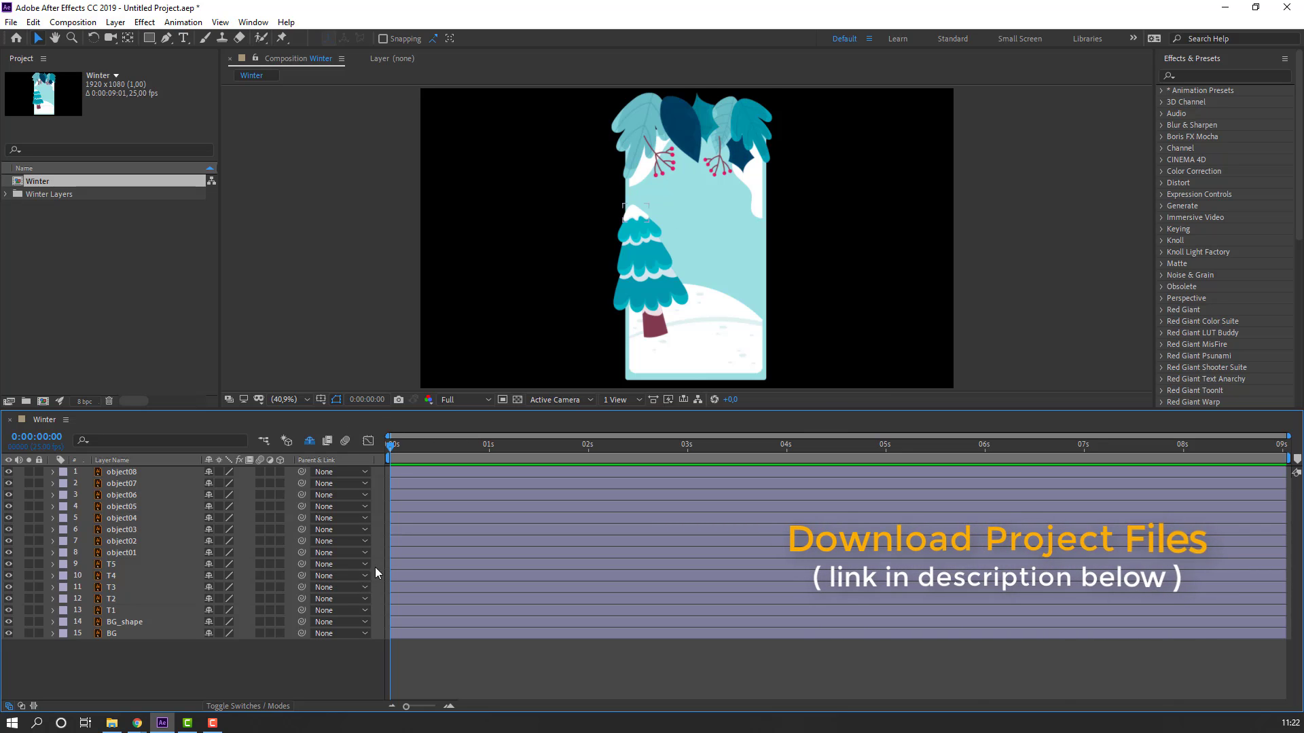
{"action": "left_click", "coordinate": [503, 400]}
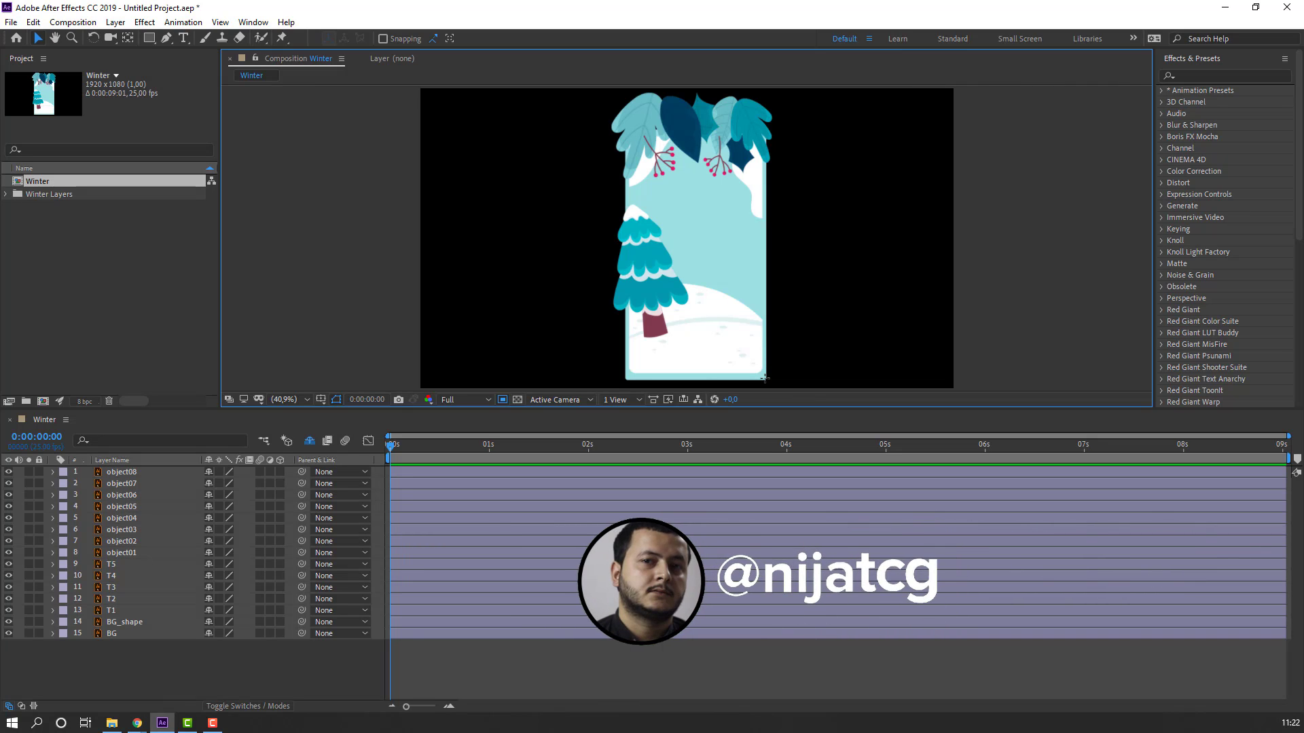
{"action": "left_click_drag", "start_coordinate": [766, 380], "coordinate": [626, 107]}
{"action": "scroll", "coordinate": [630, 265], "scroll_direction": "up", "scroll_amount": 3}
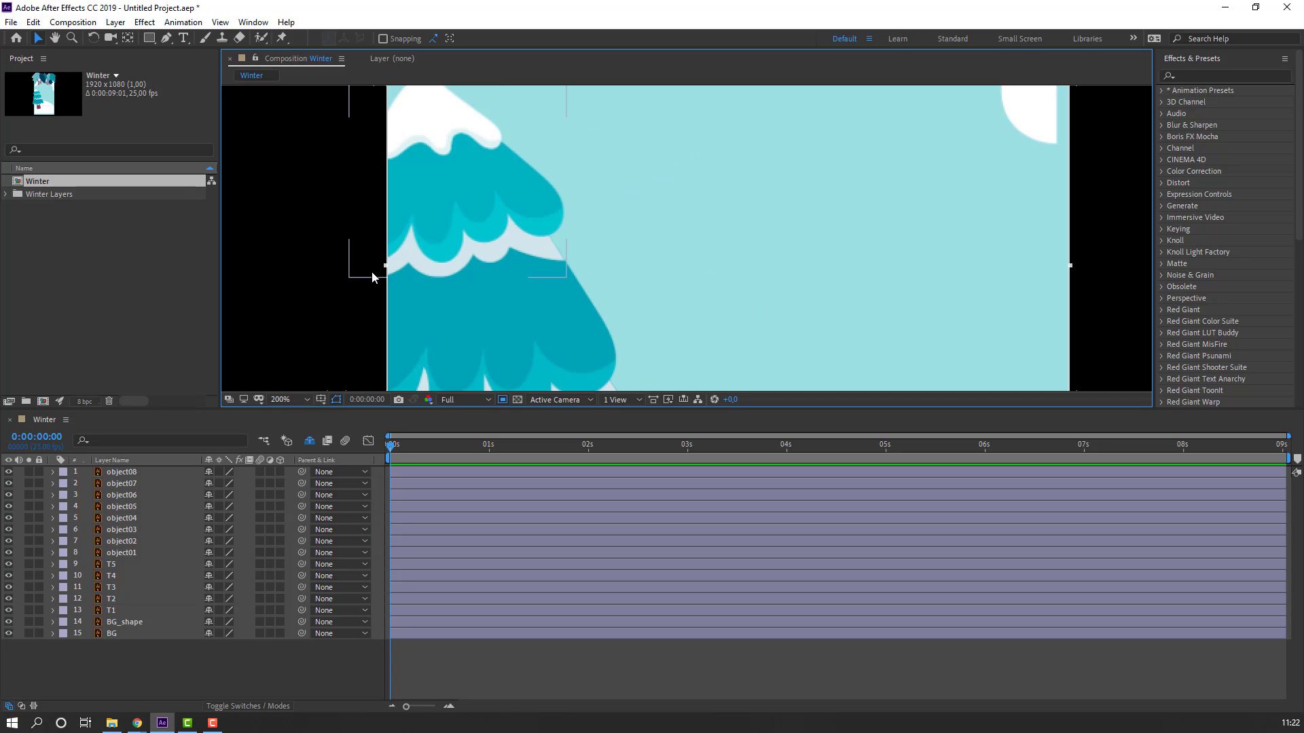
{"action": "mouse_move", "coordinate": [394, 279]}
{"action": "left_mouse_down"}
{"action": "mouse_move", "coordinate": [368, 269]}
{"action": "mouse_move", "coordinate": [391, 275]}
{"action": "left_mouse_up"}
{"action": "key", "text": "Right"}
{"action": "scroll", "coordinate": [554, 263], "scroll_direction": "down", "scroll_amount": 4}
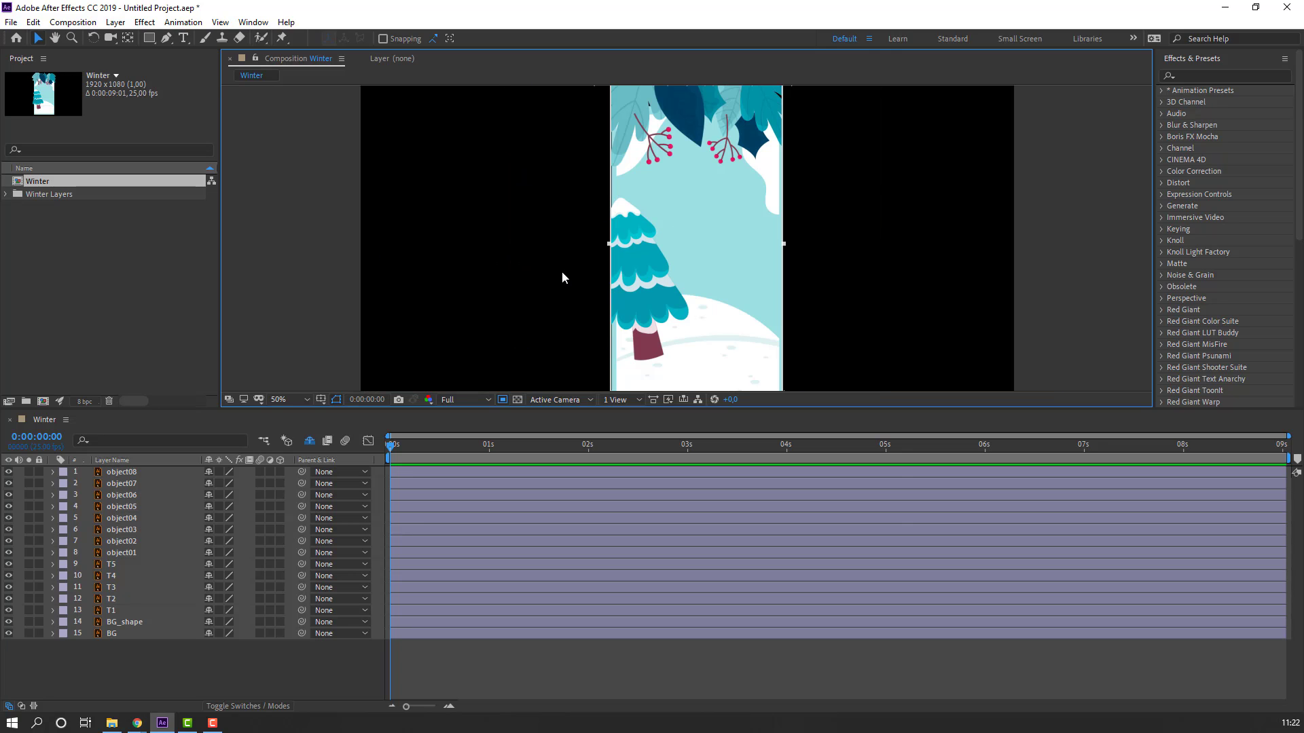
{"action": "left_click", "coordinate": [69, 23]}
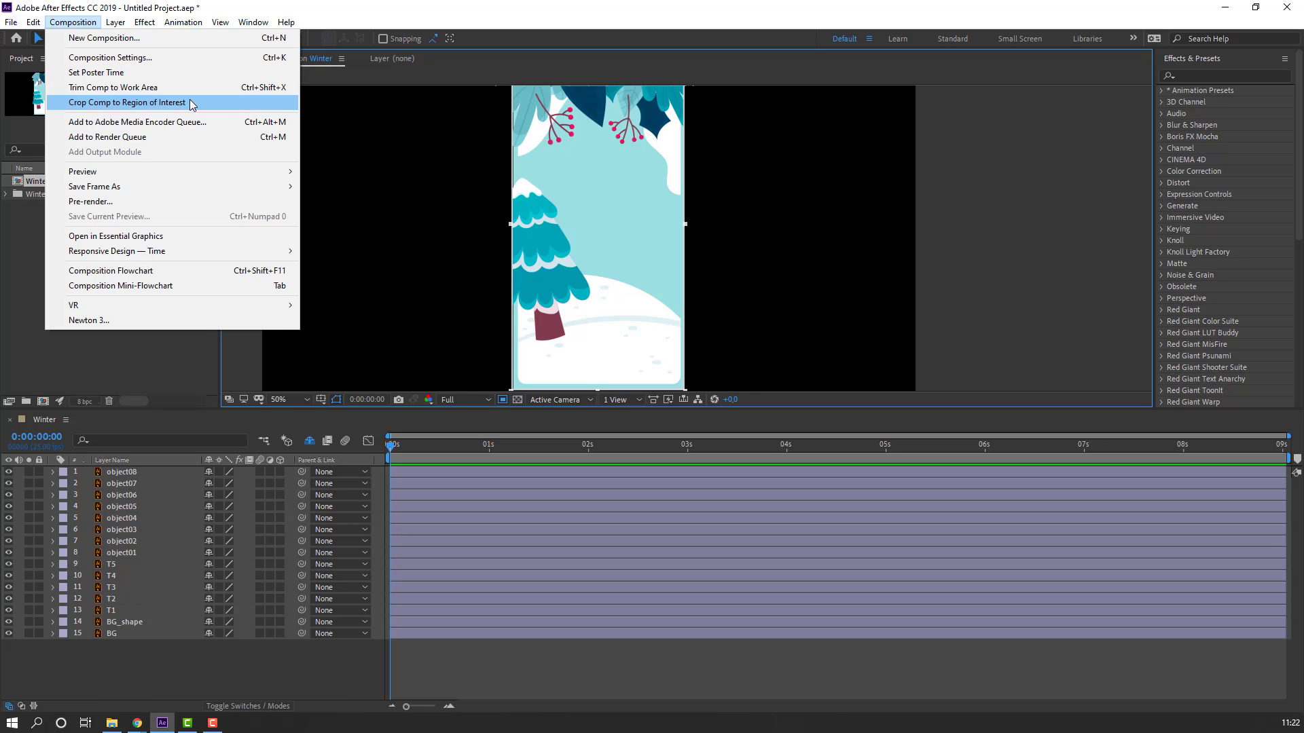
{"action": "left_click", "coordinate": [201, 104]}
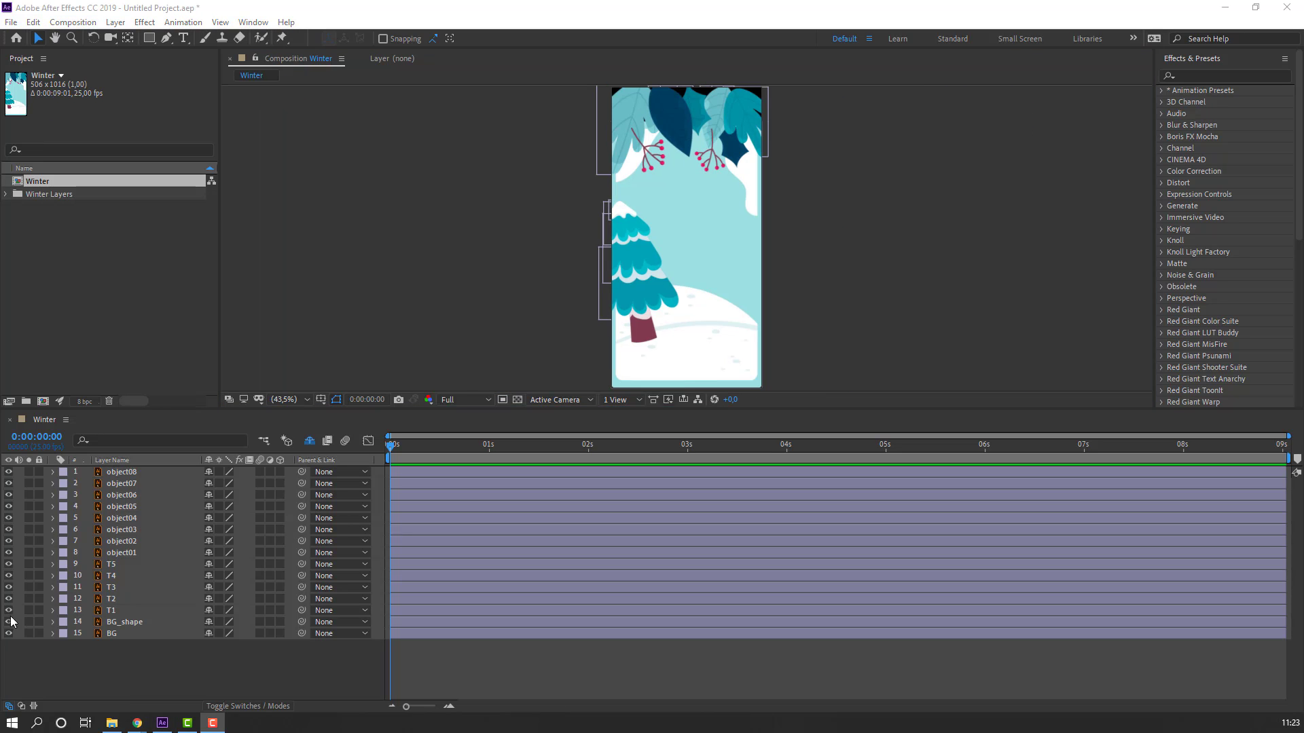
- Lock the BG and BG_shape layers
{"action": "left_click", "coordinate": [108, 637]}
{"action": "left_click", "coordinate": [40, 633]}
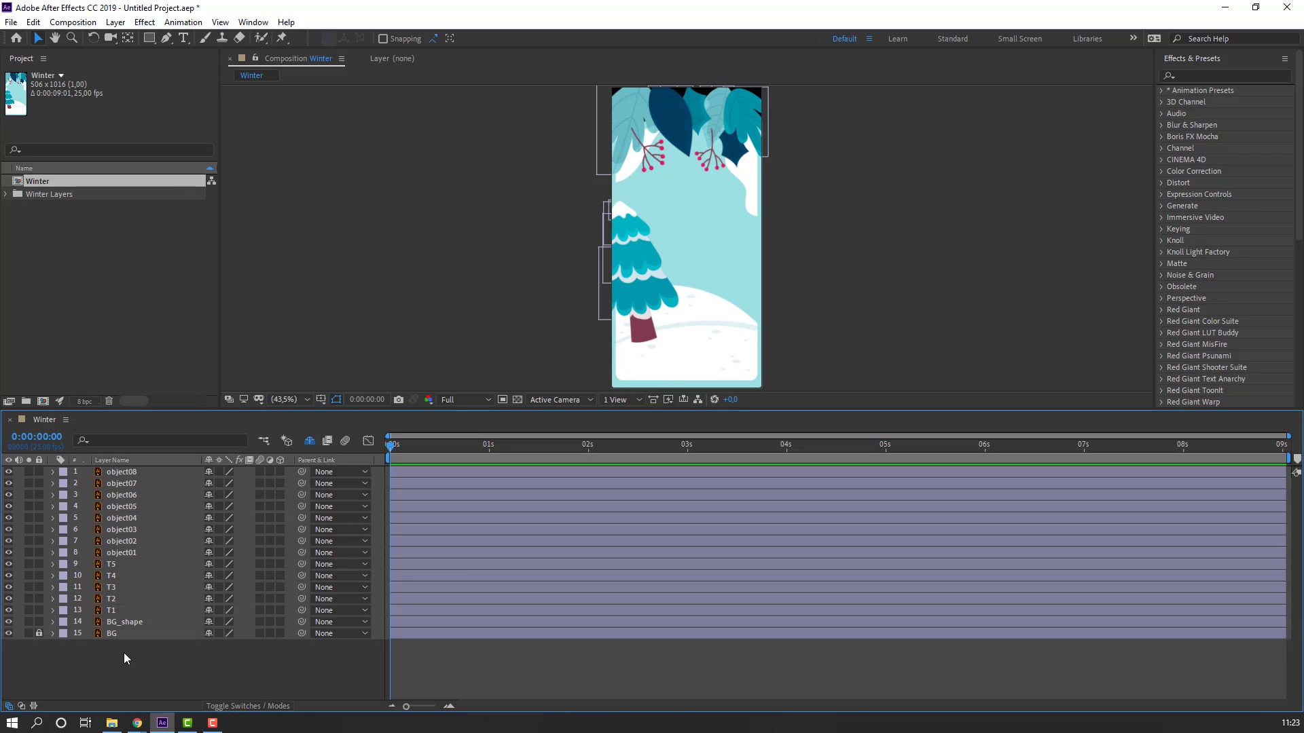
{"action": "left_click", "coordinate": [124, 625]}
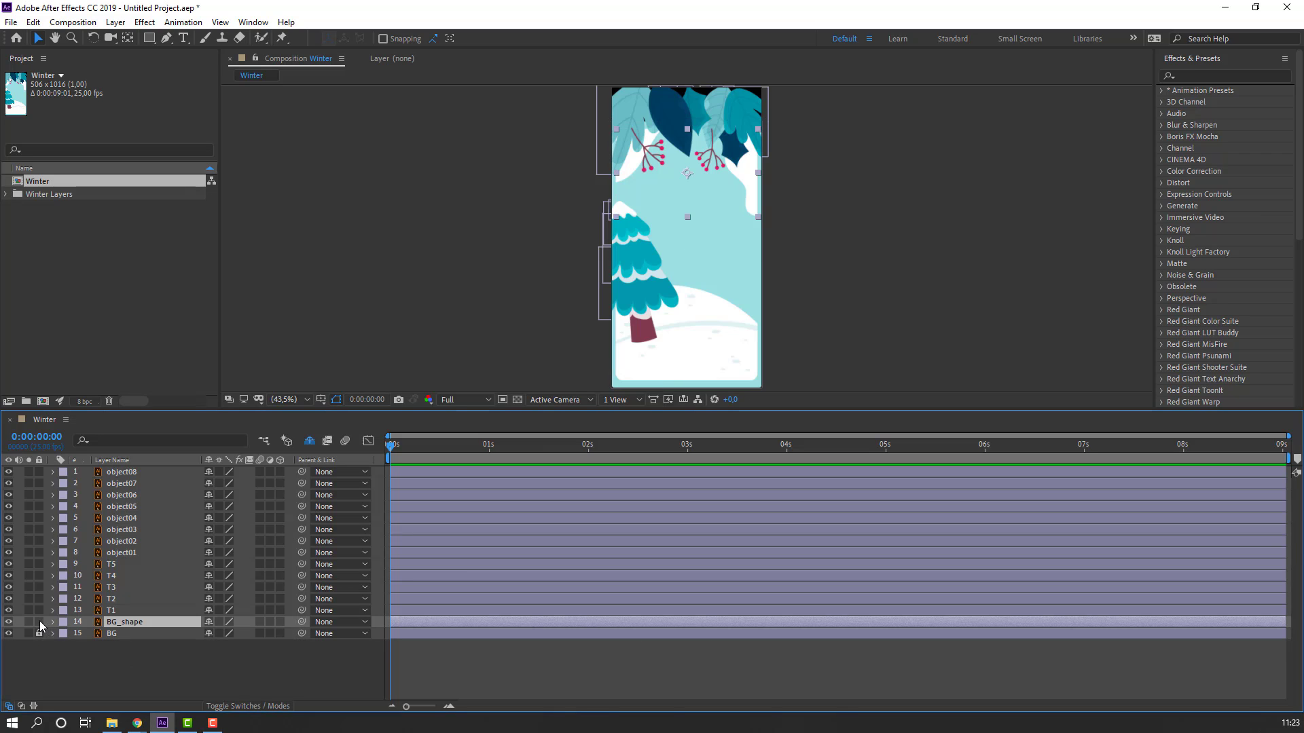
{"action": "left_click", "coordinate": [39, 622]}
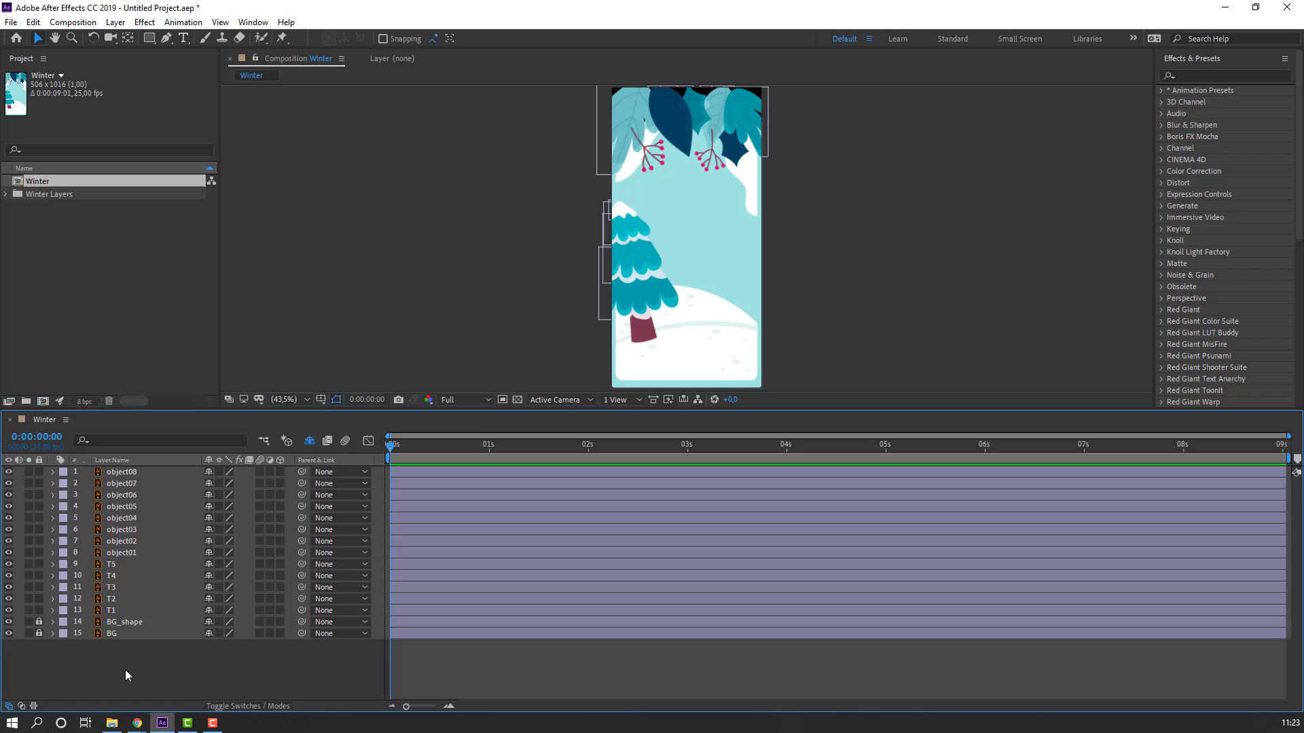
- Solo layer T1 and move its anchor point to the bottom centre of the tree trunk
{"action": "left_click", "coordinate": [113, 612]}
{"action": "left_click", "coordinate": [29, 611]}
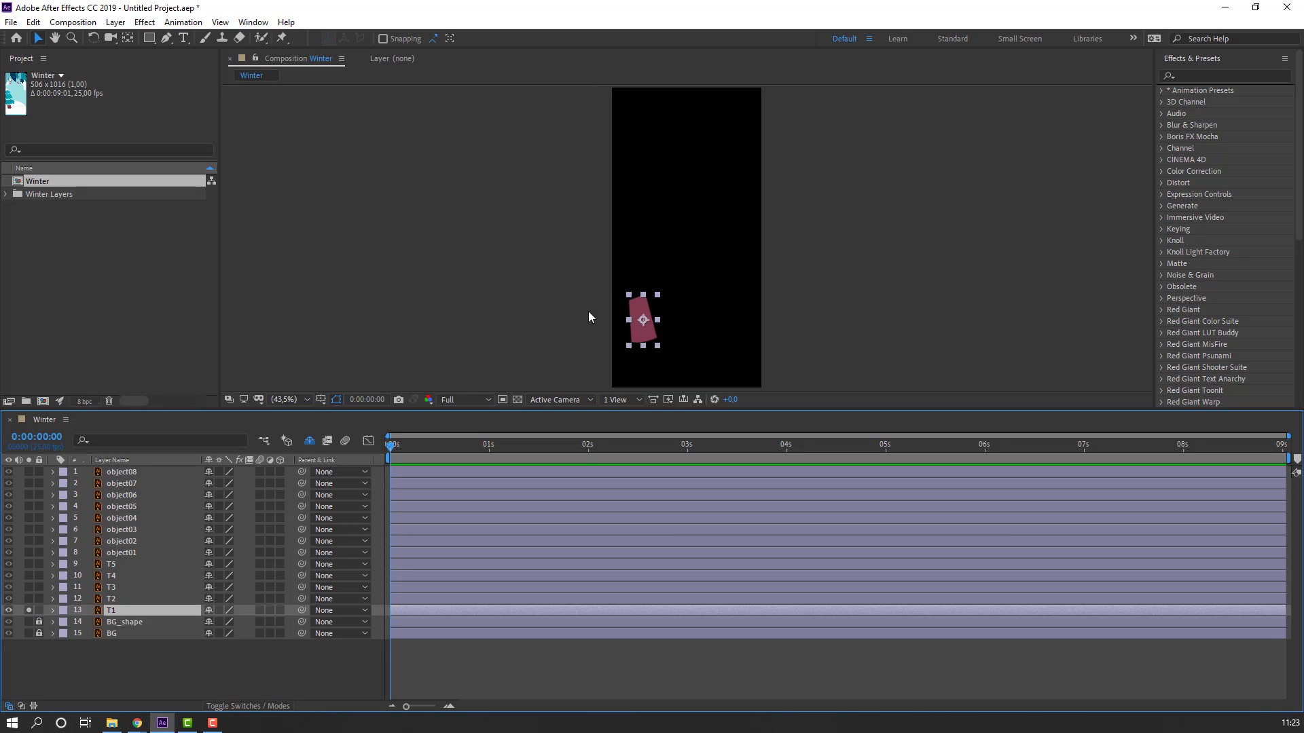
{"action": "scroll", "coordinate": [688, 287], "scroll_direction": "up", "scroll_amount": 2}
{"action": "left_click_drag", "start_coordinate": [607, 327], "coordinate": [510, 48]}
{"action": "scroll", "coordinate": [456, 165], "scroll_direction": "up", "scroll_amount": 1}
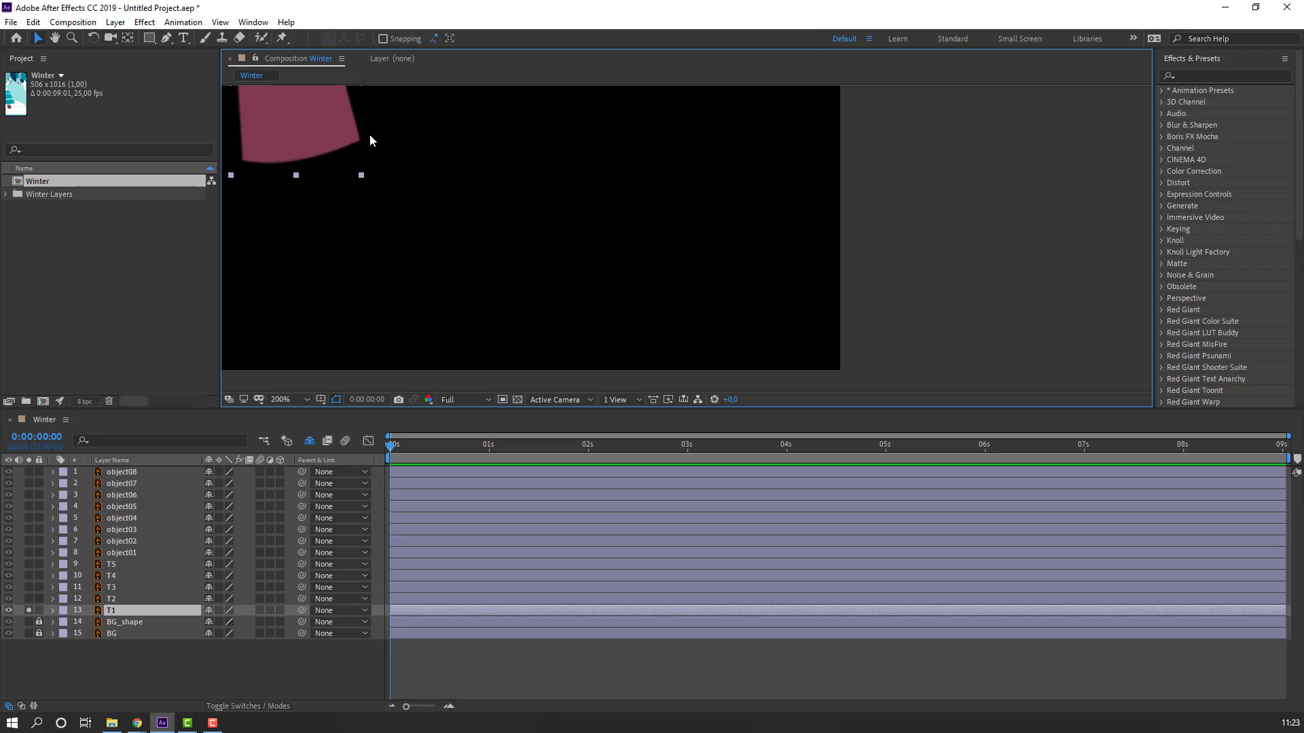
{"action": "left_click_drag", "start_coordinate": [369, 133], "coordinate": [502, 238]}
{"action": "left_click", "coordinate": [127, 39]}
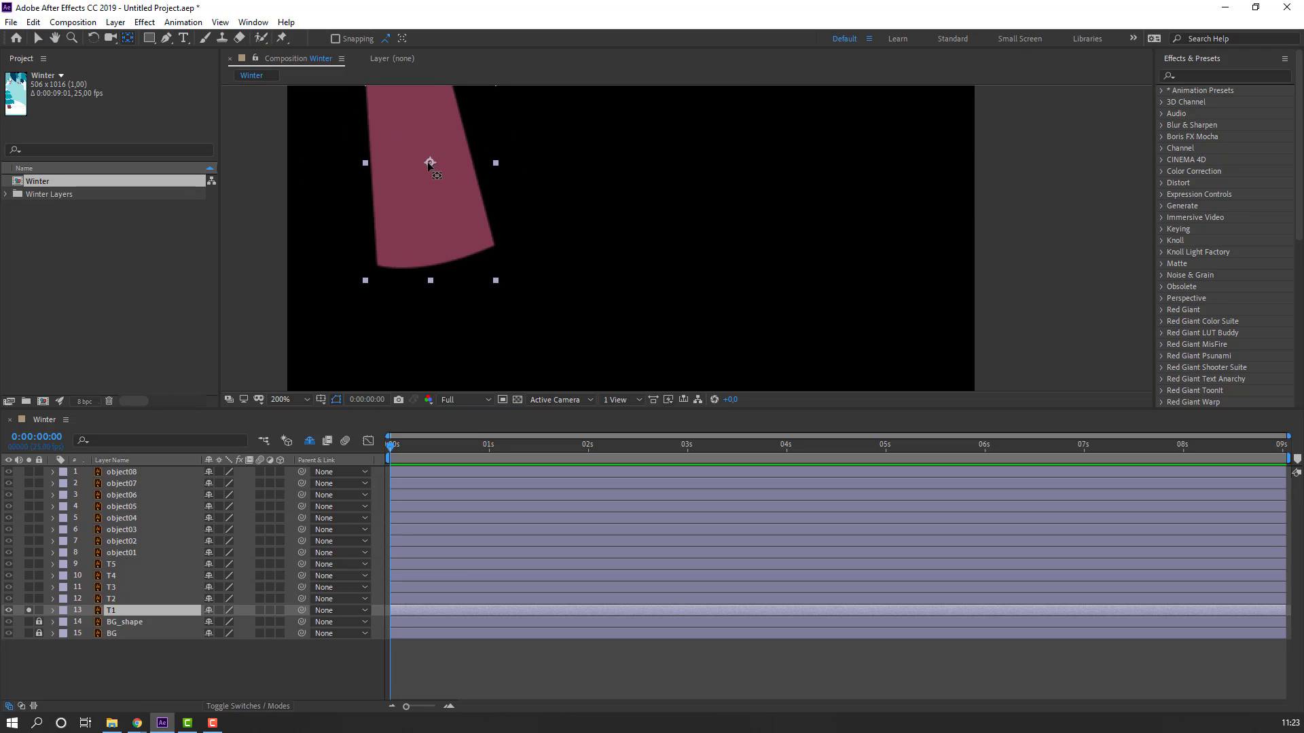
{"action": "left_click_drag", "start_coordinate": [429, 164], "coordinate": [440, 256]}
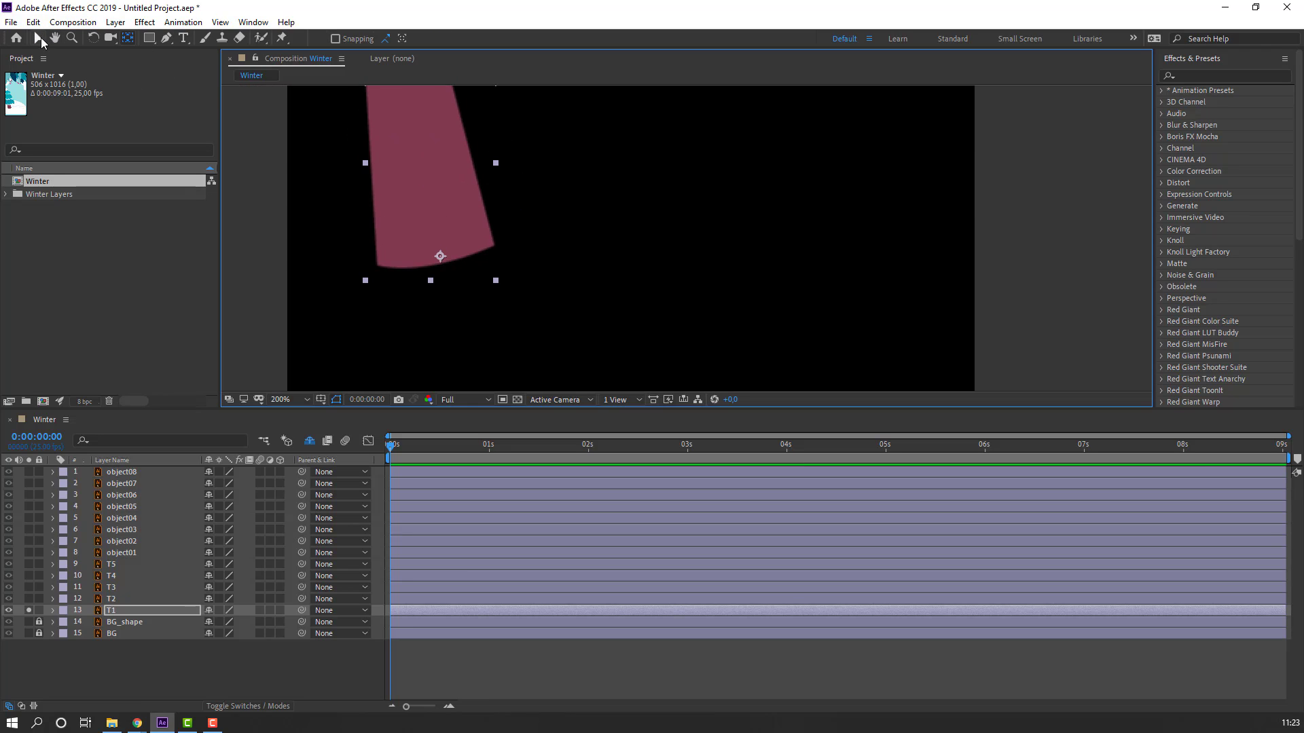
{"action": "left_click", "coordinate": [39, 38]}
{"action": "key", "text": "comma"}
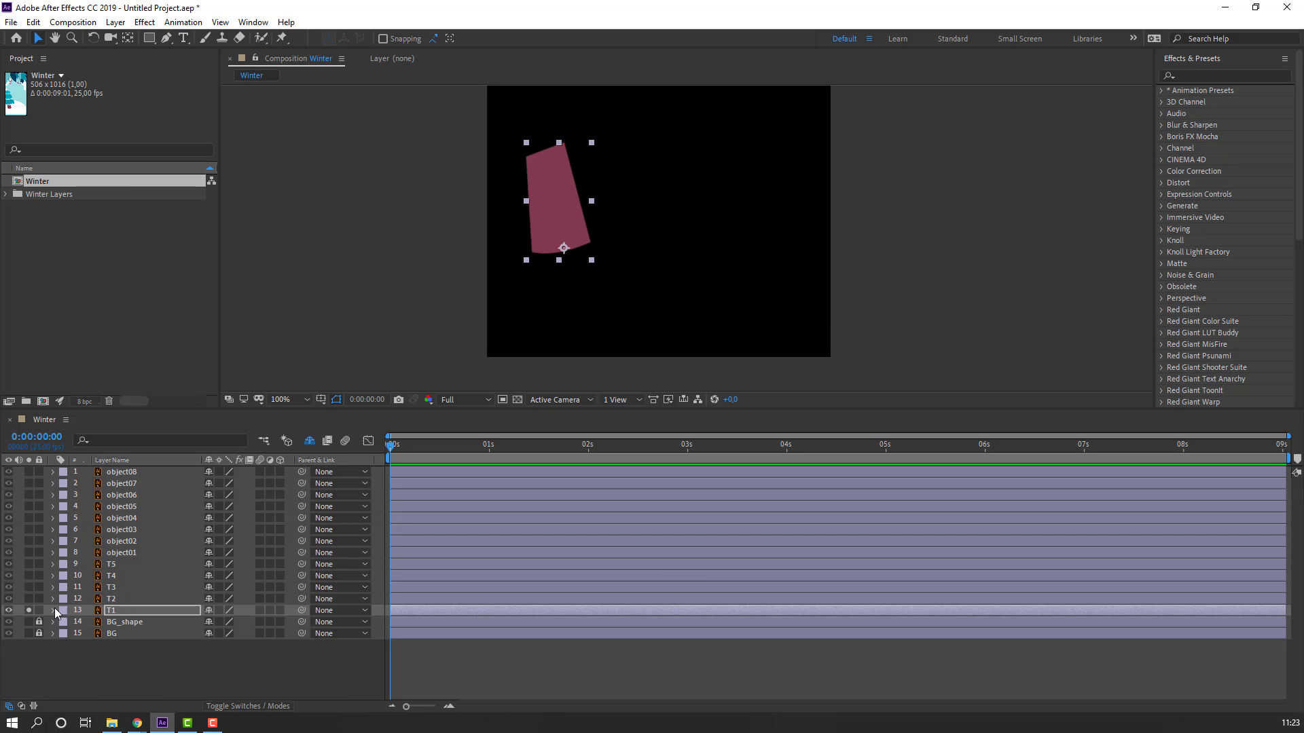
- Solo layer T2 as well and move its anchor point down to the lower middle of the foliage tier
{"action": "left_click", "coordinate": [114, 599]}
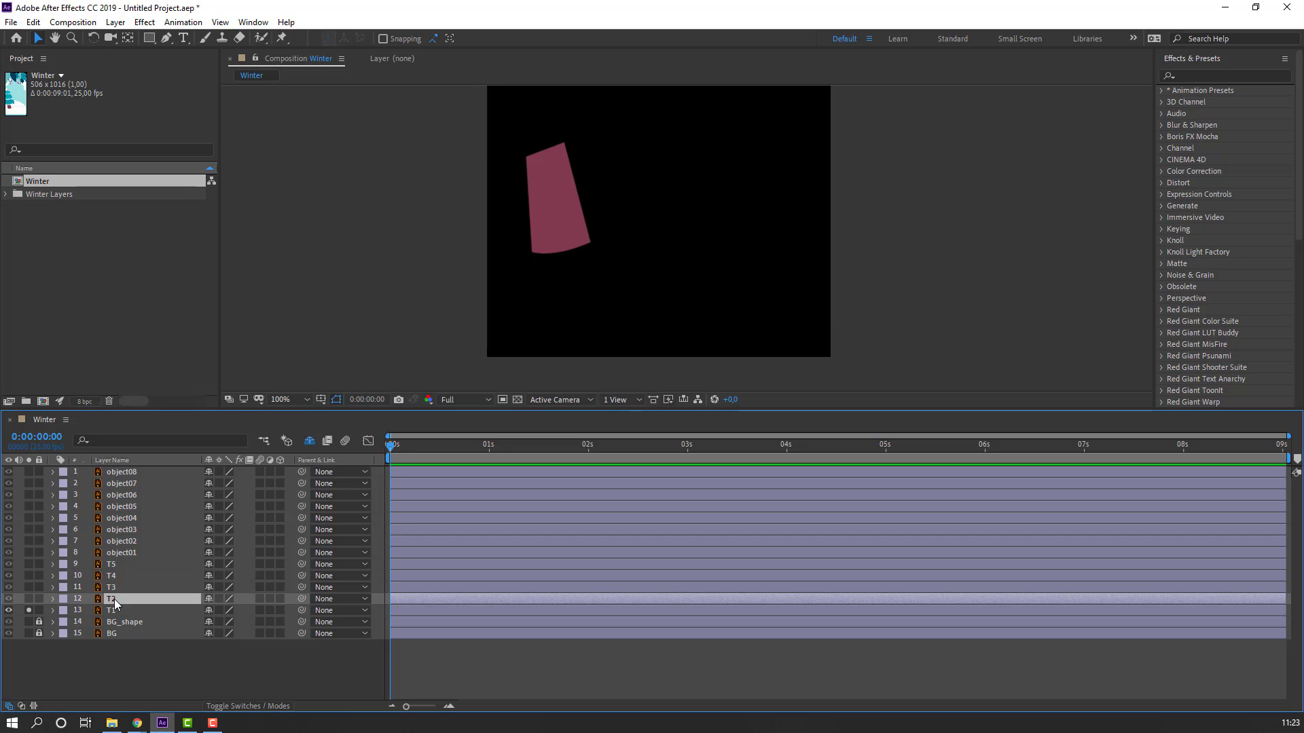
{"action": "left_click", "coordinate": [29, 599]}
{"action": "left_click_drag", "start_coordinate": [490, 283], "coordinate": [532, 283]}
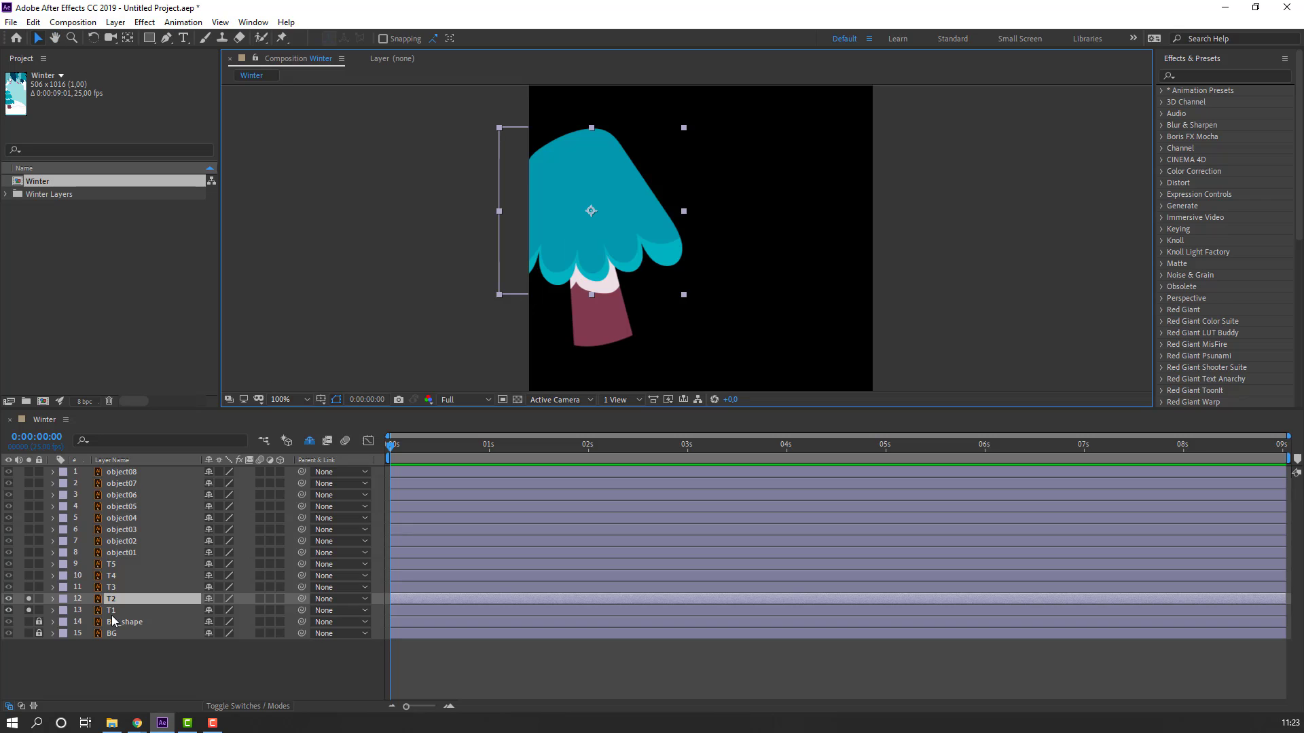
{"action": "left_click", "coordinate": [128, 39]}
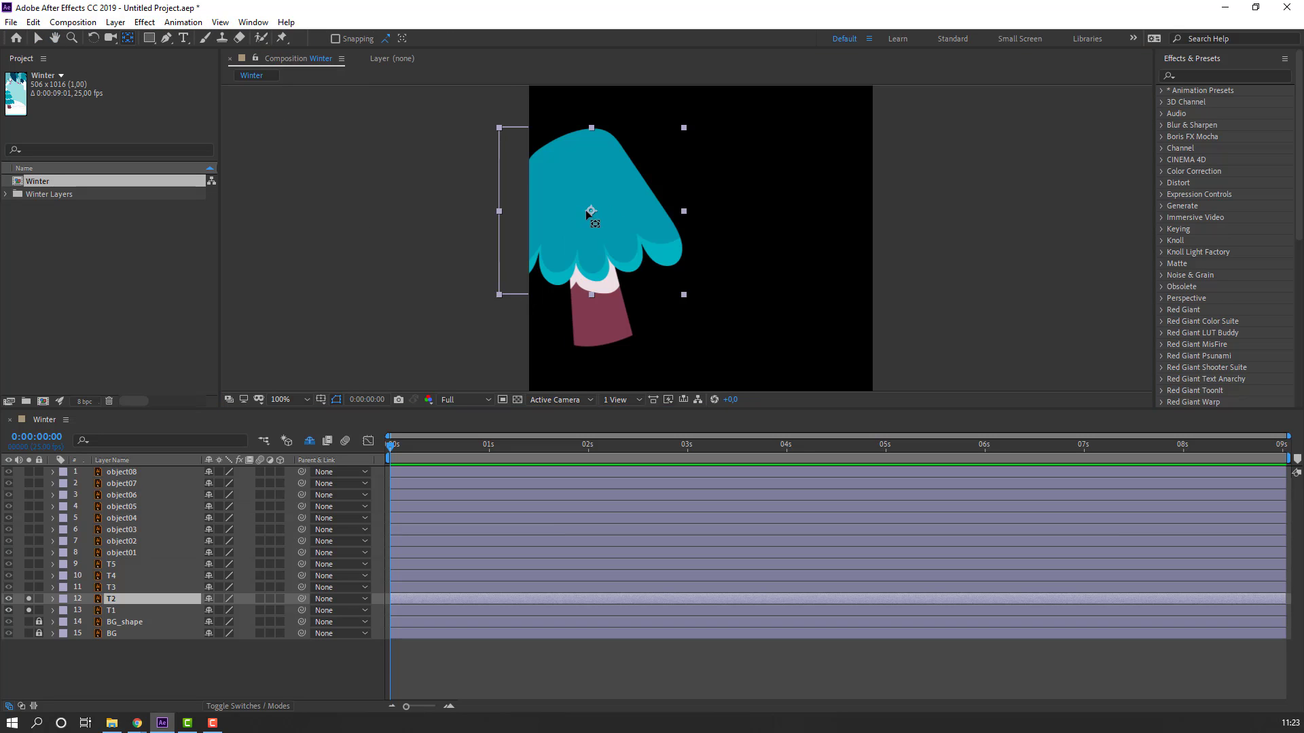
{"action": "left_click_drag", "start_coordinate": [586, 211], "coordinate": [587, 245]}
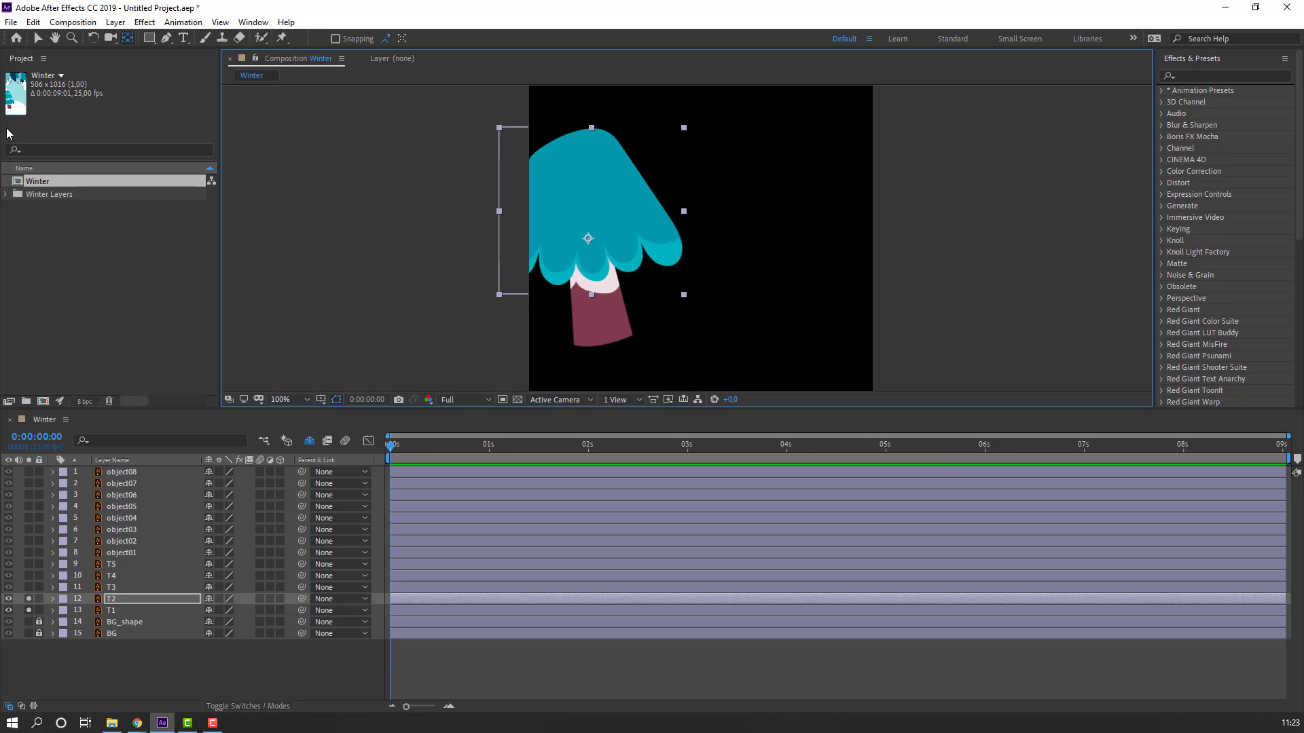
{"action": "left_click", "coordinate": [37, 39]}
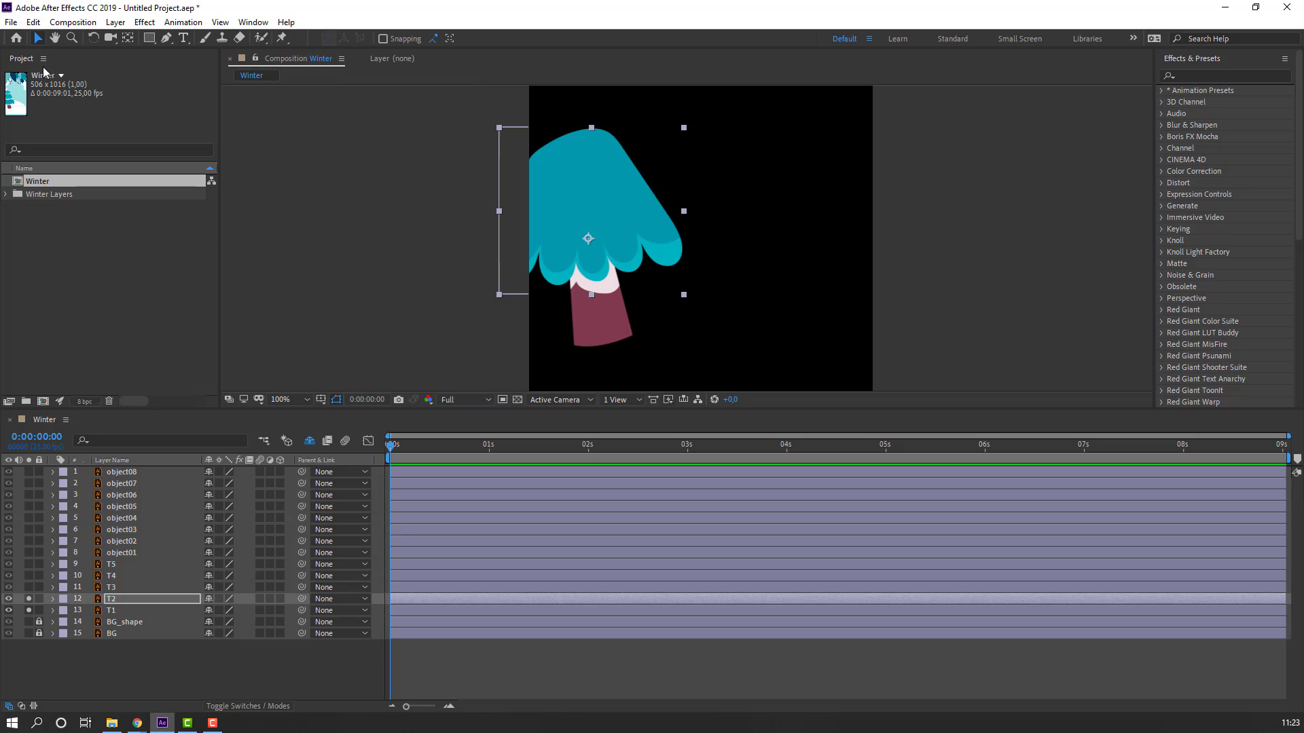
- Take T1 and T2 out of solo, isolate T3, move its anchor point to the tip of the foliage tier, and unsolo it
{"action": "left_click", "coordinate": [29, 610]}
{"action": "left_click", "coordinate": [28, 598]}
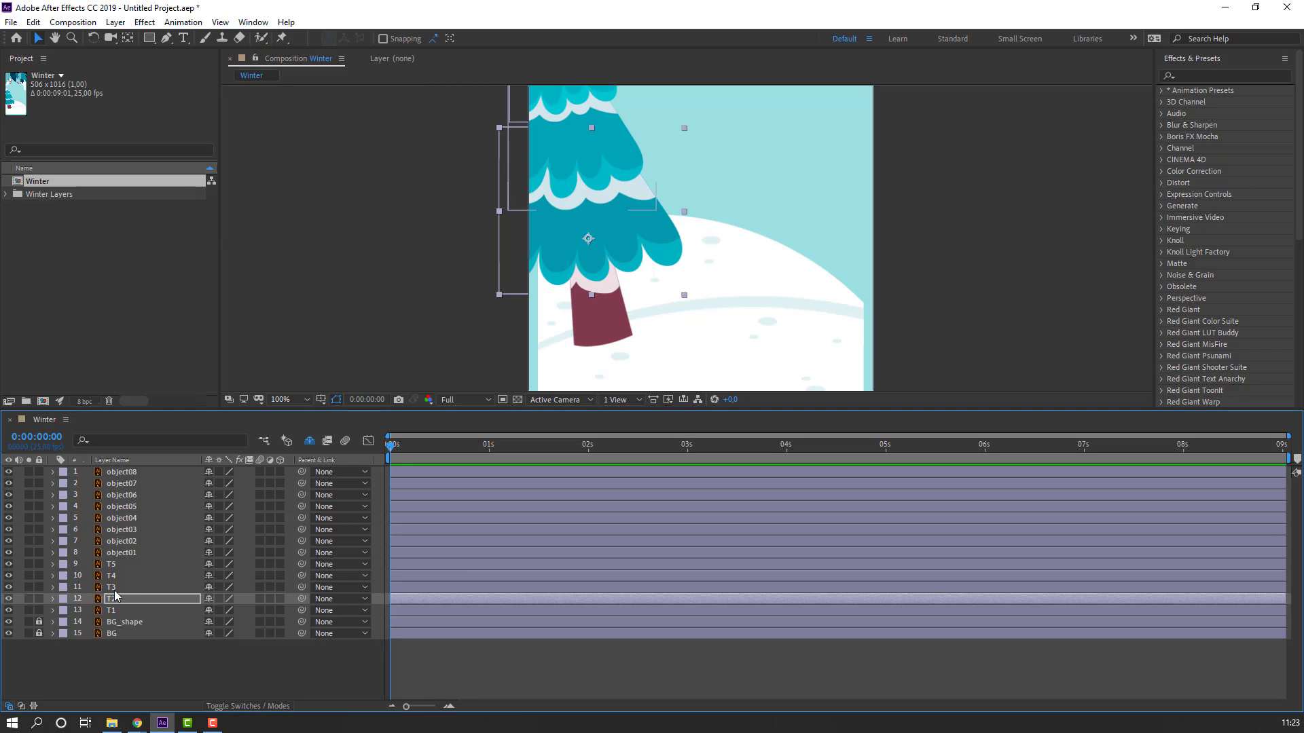
{"action": "left_click", "coordinate": [112, 586]}
{"action": "left_click", "coordinate": [28, 587]}
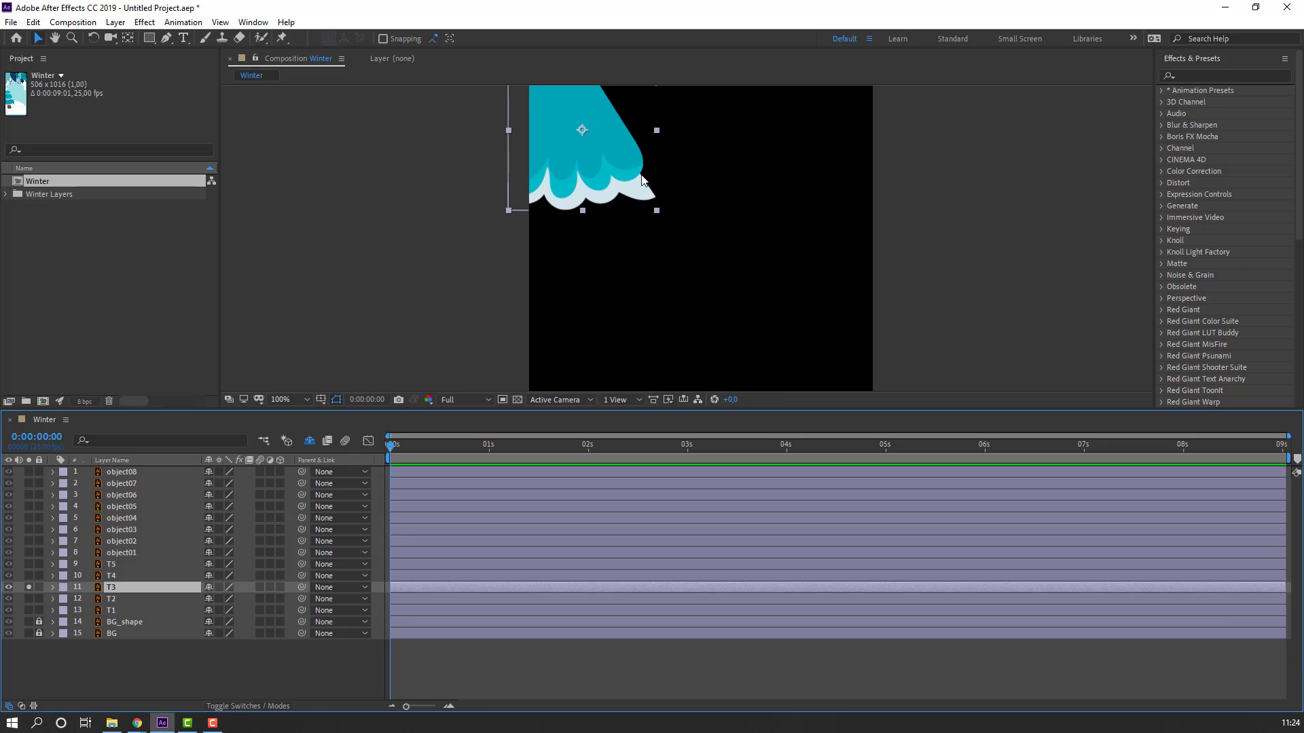
{"action": "left_click_drag", "start_coordinate": [642, 180], "coordinate": [605, 274]}
{"action": "left_click", "coordinate": [129, 38]}
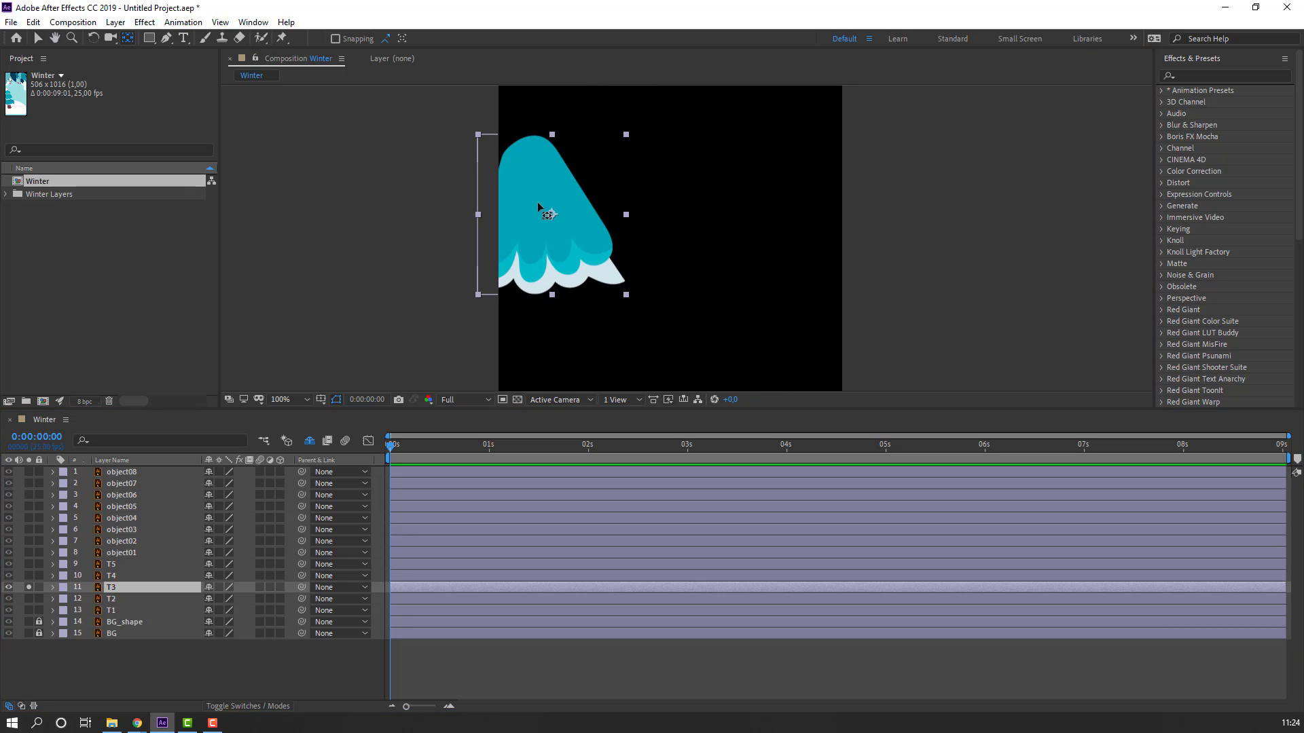
{"action": "left_click_drag", "start_coordinate": [553, 217], "coordinate": [534, 147]}
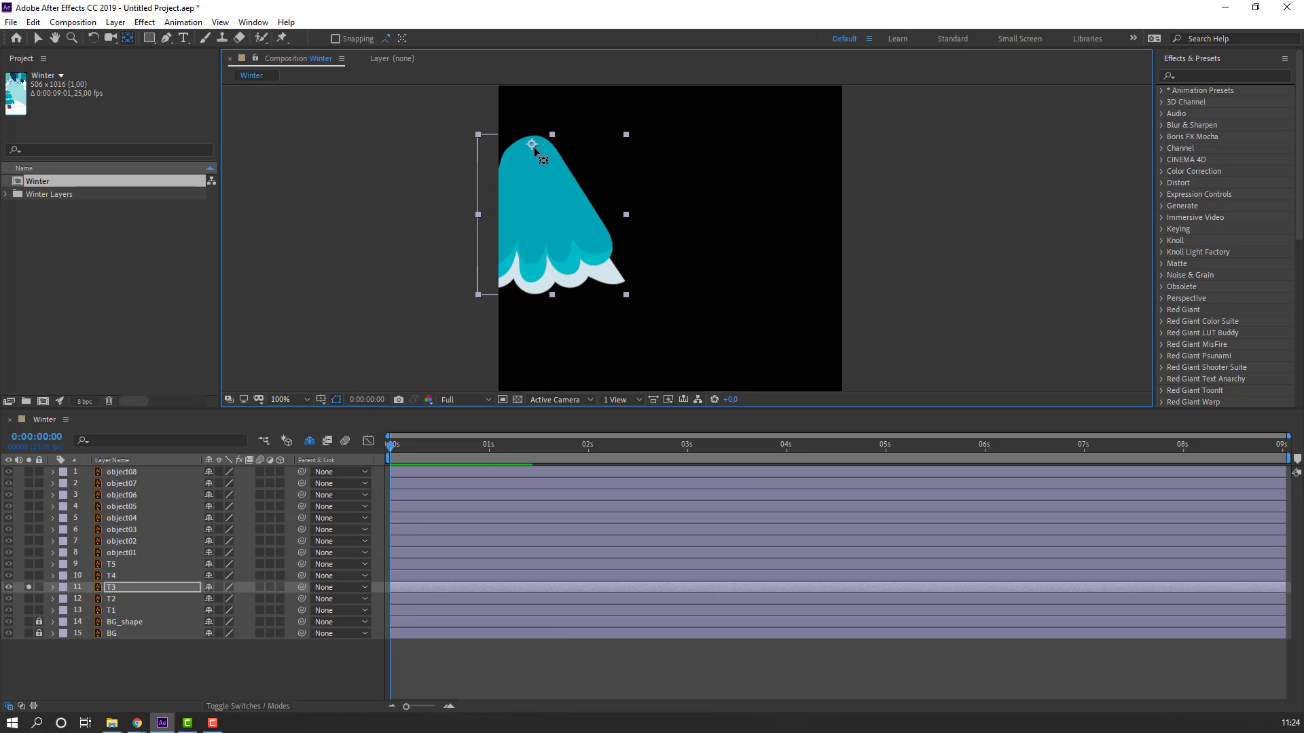
{"action": "left_click", "coordinate": [37, 39]}
{"action": "left_click", "coordinate": [29, 587]}
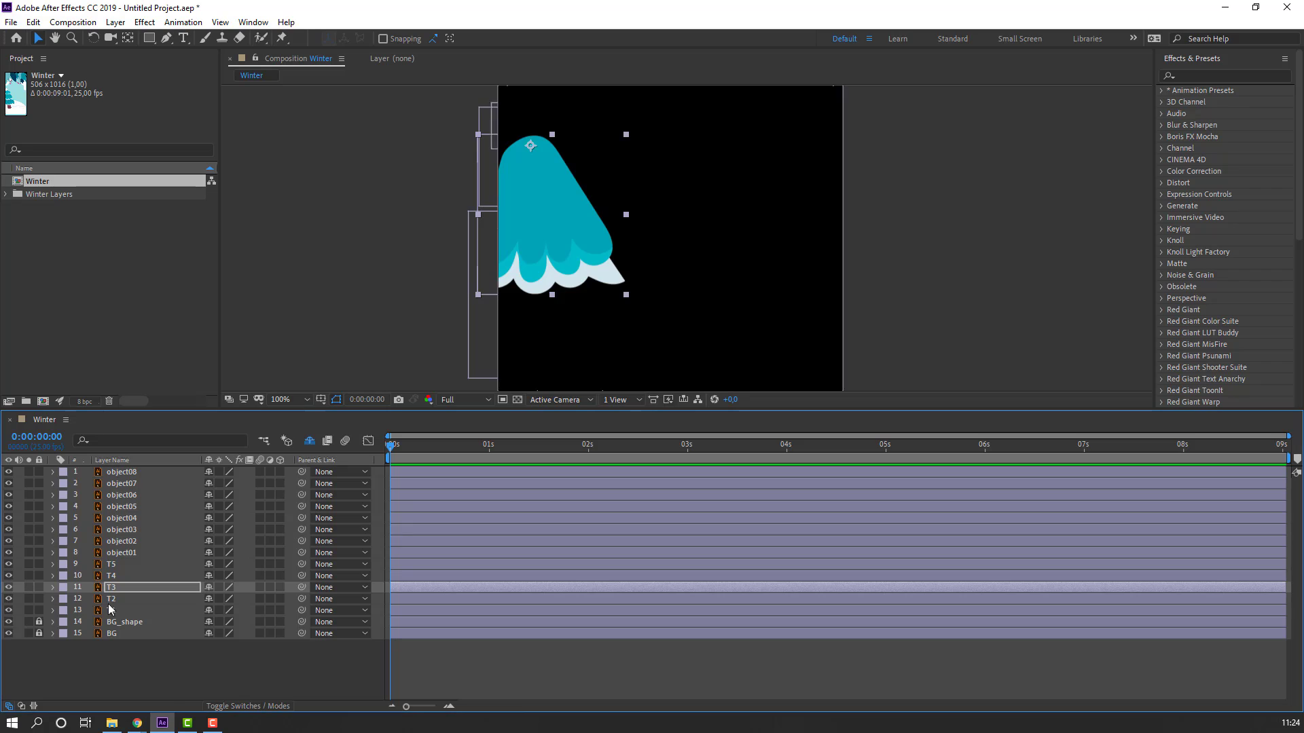
- Isolate layer T2, move its anchor point to the upper part of the foliage tier, and unsolo it
{"action": "left_click", "coordinate": [120, 598]}
{"action": "left_click", "coordinate": [28, 598]}
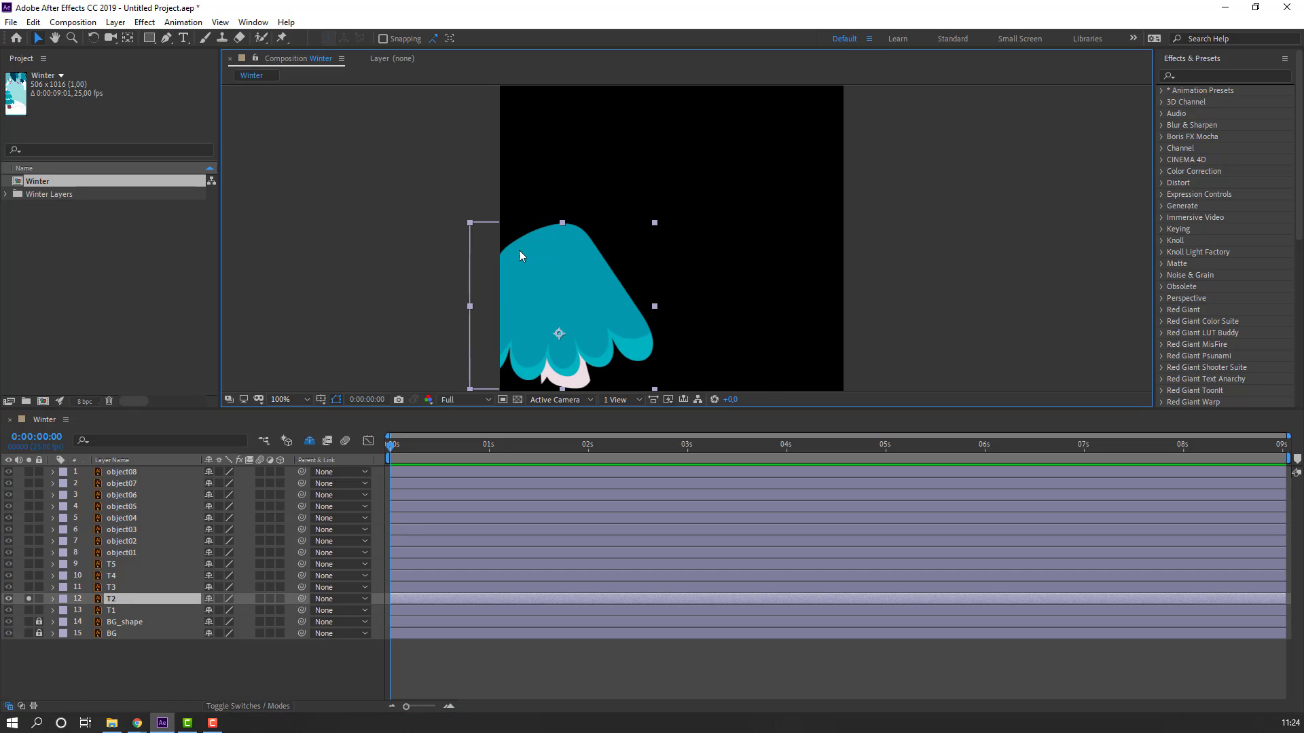
{"action": "left_click", "coordinate": [128, 37]}
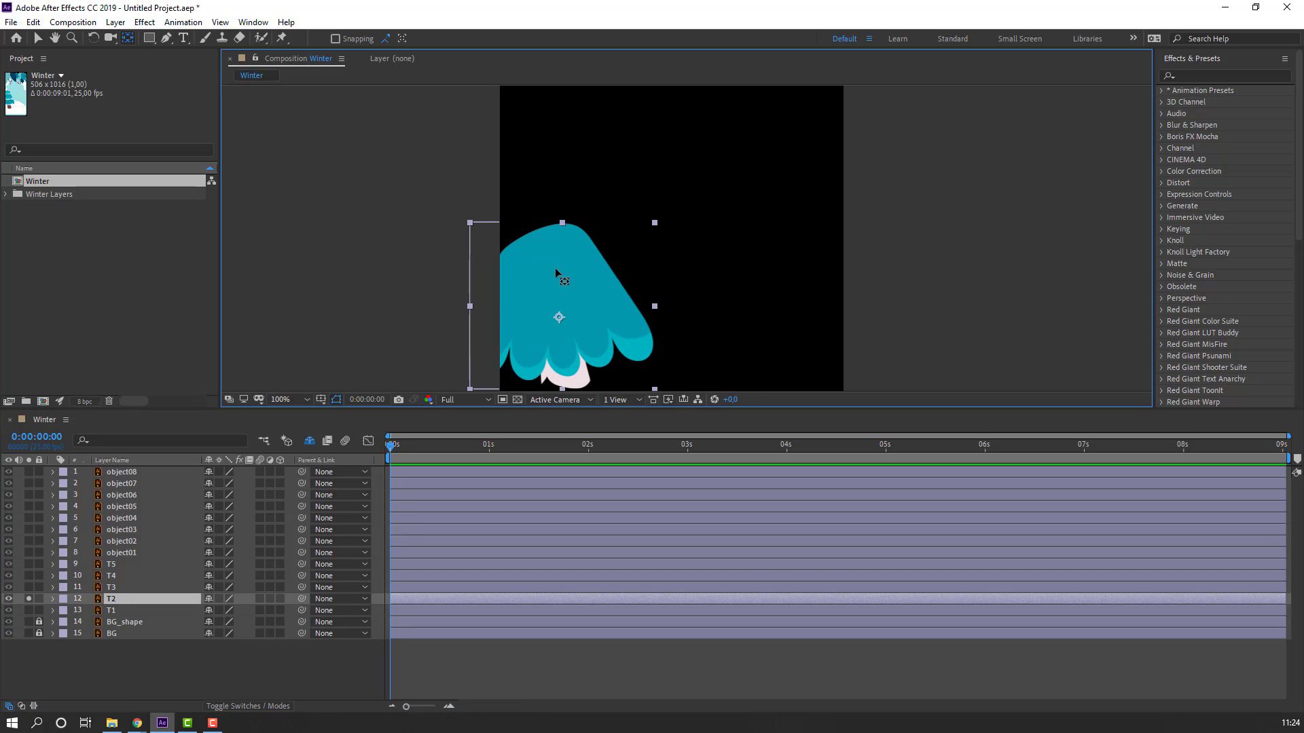
{"action": "left_click_drag", "start_coordinate": [559, 334], "coordinate": [556, 243]}
{"action": "left_click", "coordinate": [38, 39]}
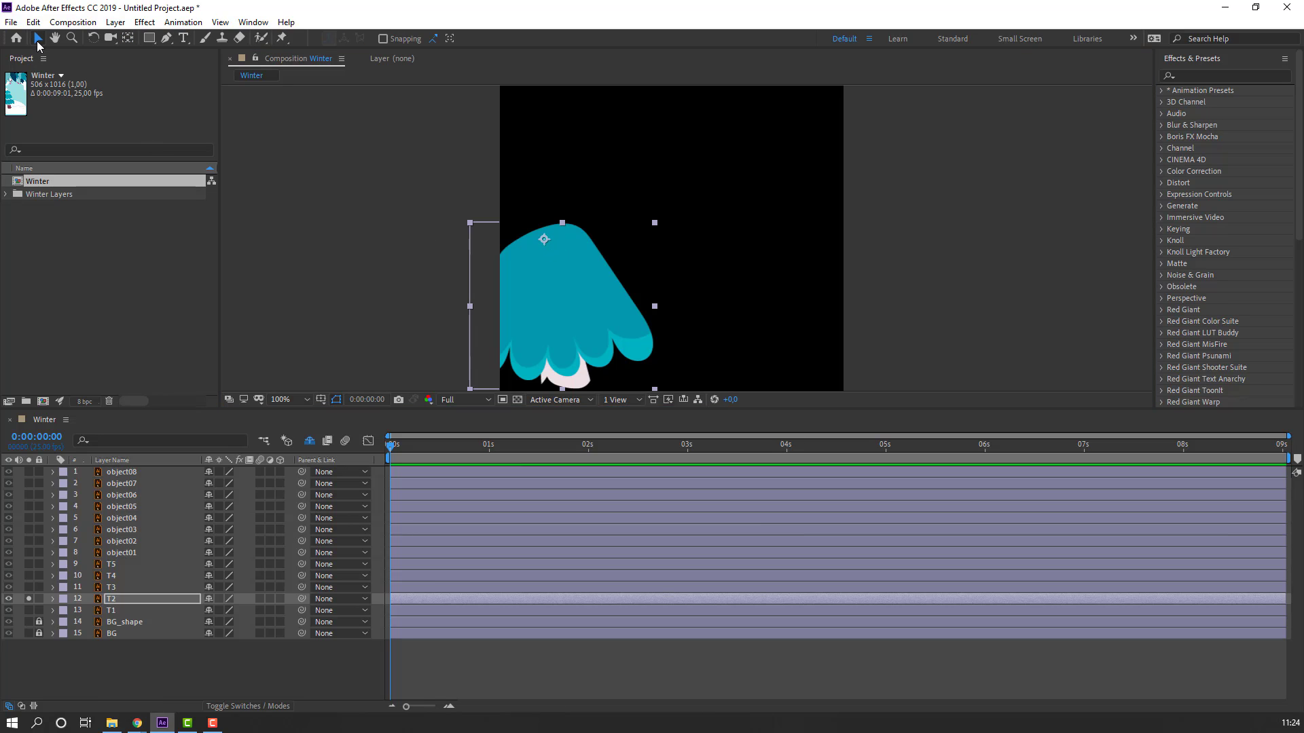
{"action": "left_click", "coordinate": [29, 599]}
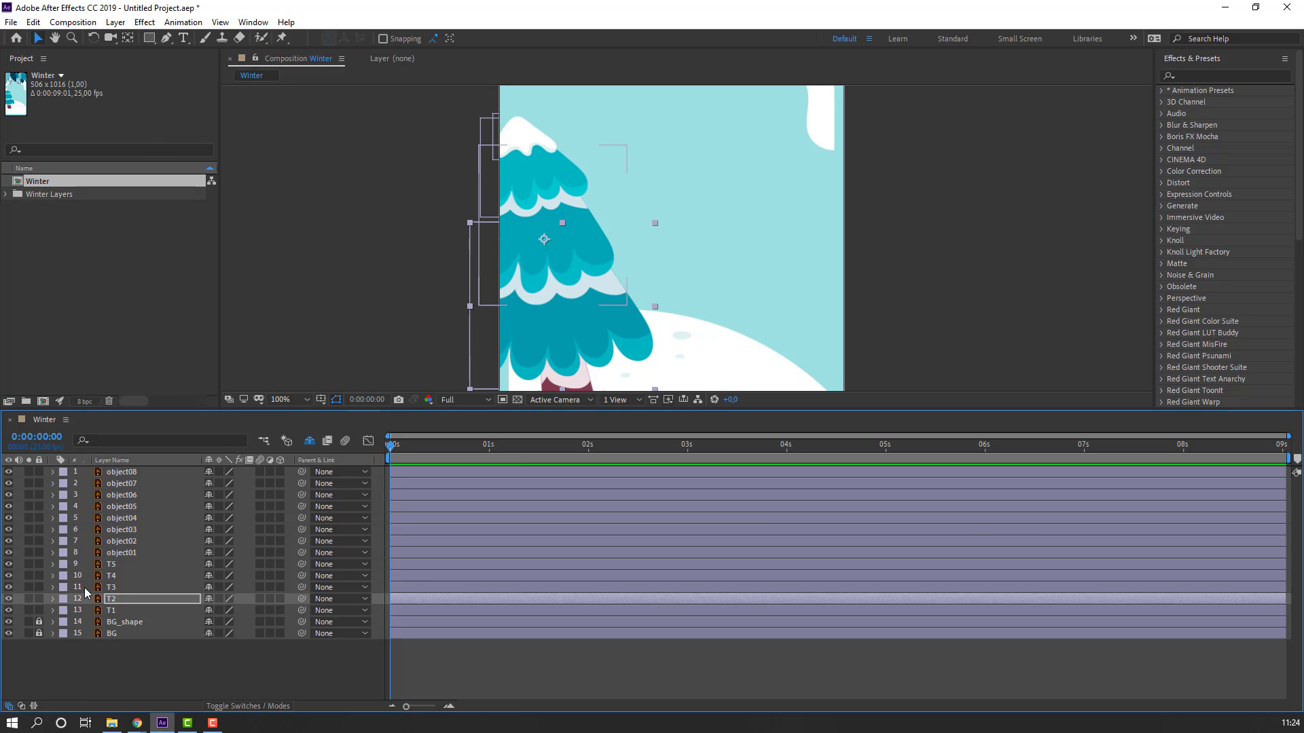
- Isolate layer T4, move its anchor point to the peak of the foliage tier, and unsolo it
{"action": "left_click", "coordinate": [121, 579]}
{"action": "left_click", "coordinate": [29, 576]}
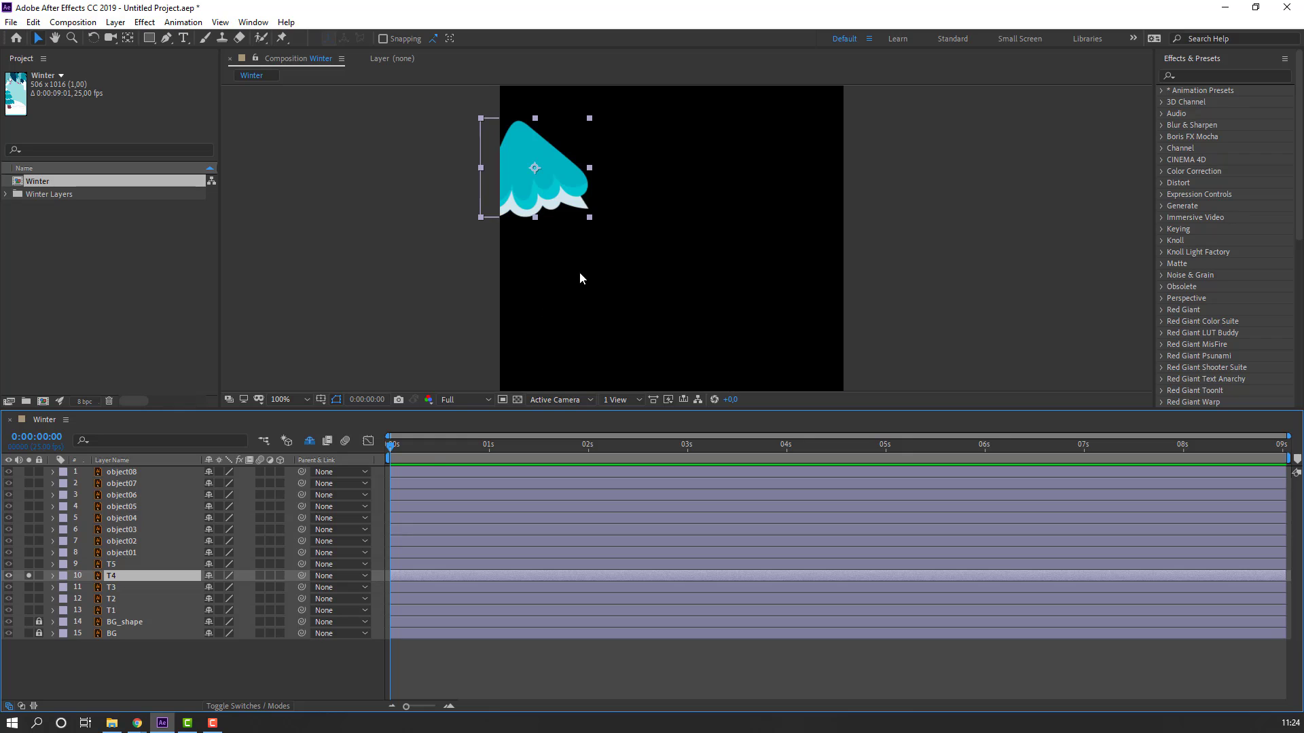
{"action": "left_click", "coordinate": [128, 38]}
{"action": "left_click_drag", "start_coordinate": [535, 168], "coordinate": [519, 132]}
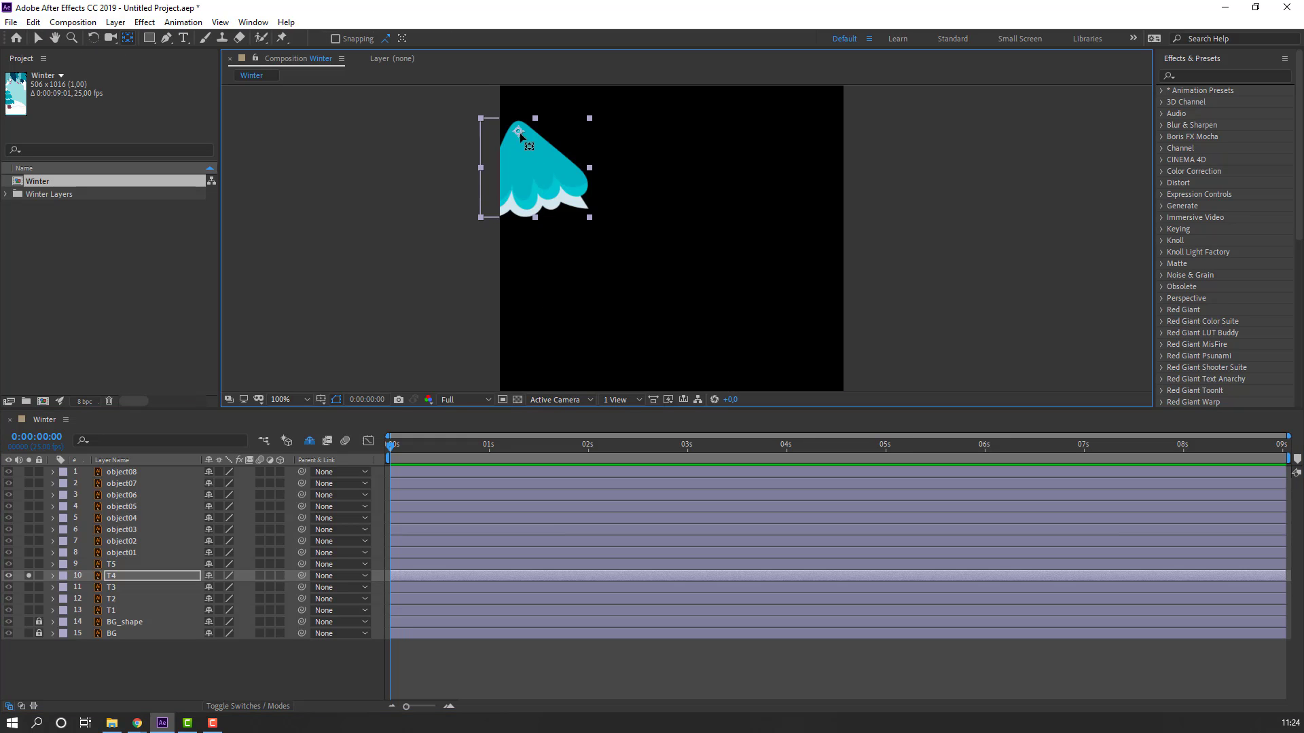
{"action": "left_click", "coordinate": [32, 43]}
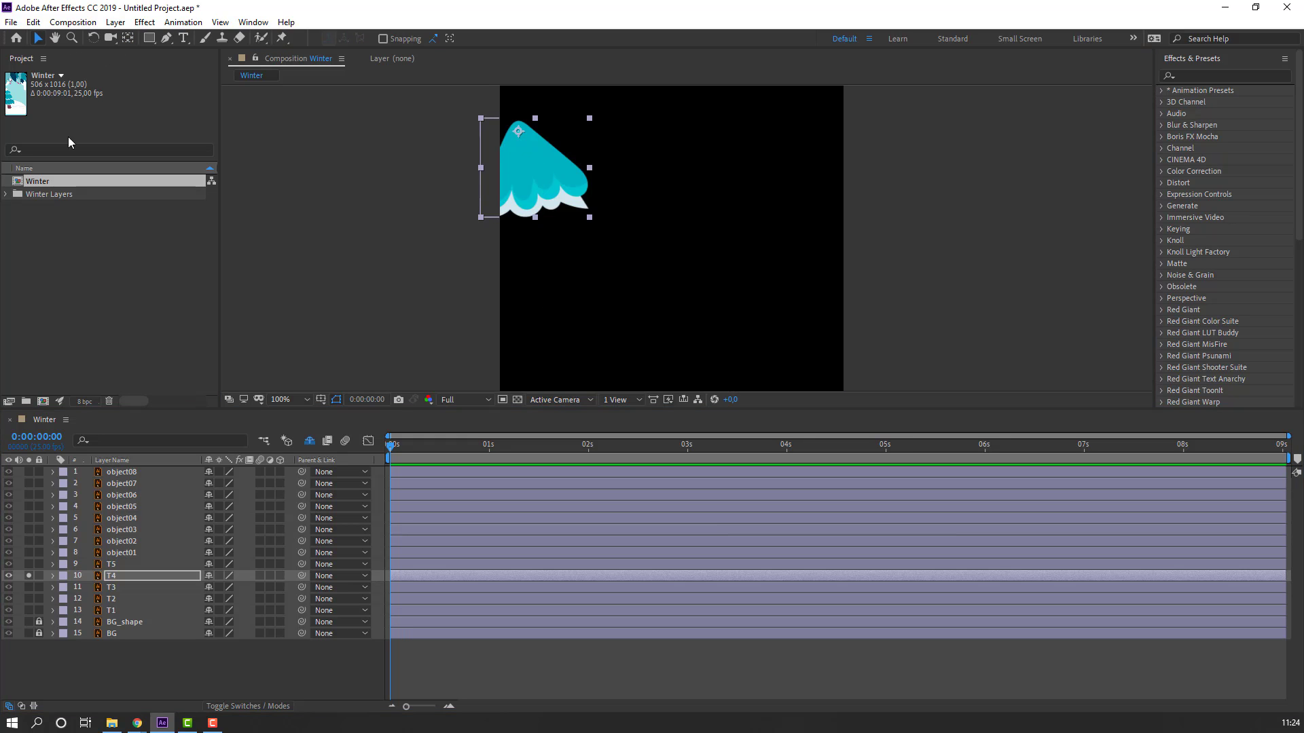
{"action": "left_click", "coordinate": [29, 576]}
- Isolate layer T5 and move its anchor point to the peak of the snow cap
{"action": "left_click", "coordinate": [29, 564]}
{"action": "left_click", "coordinate": [129, 565]}
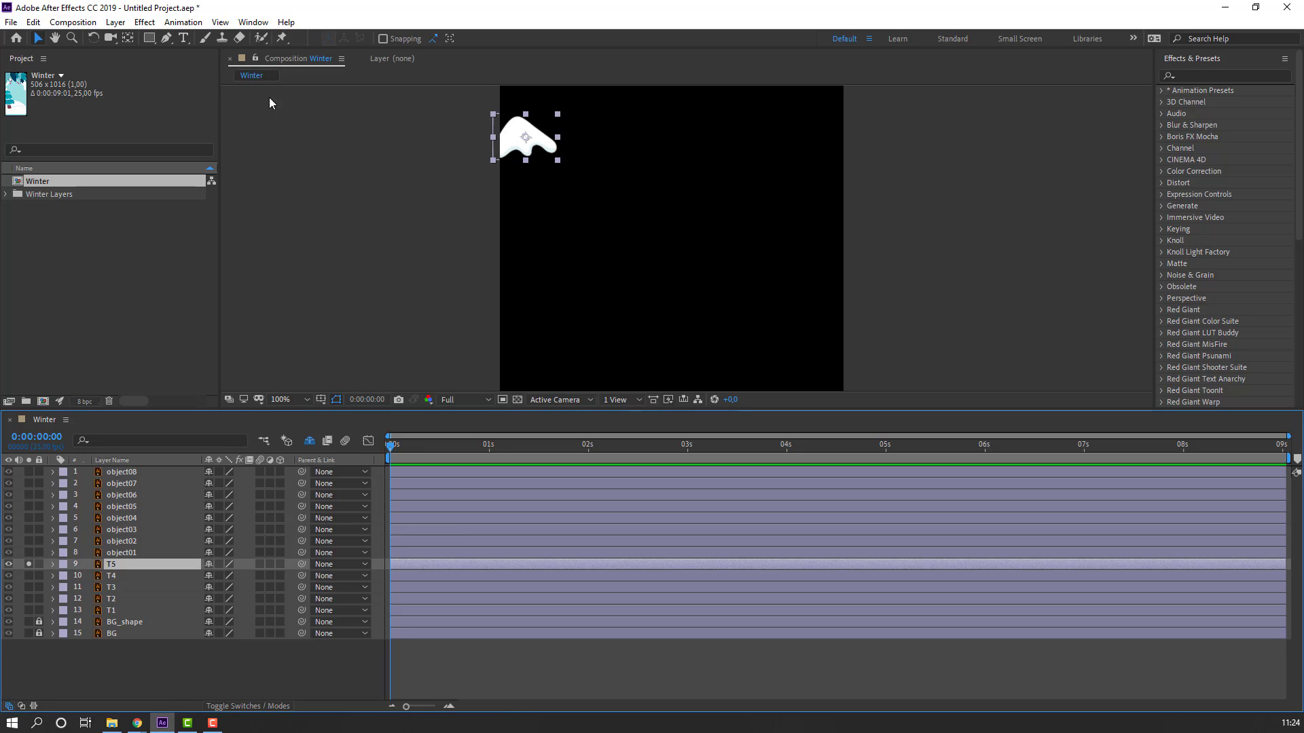
{"action": "left_click", "coordinate": [128, 38]}
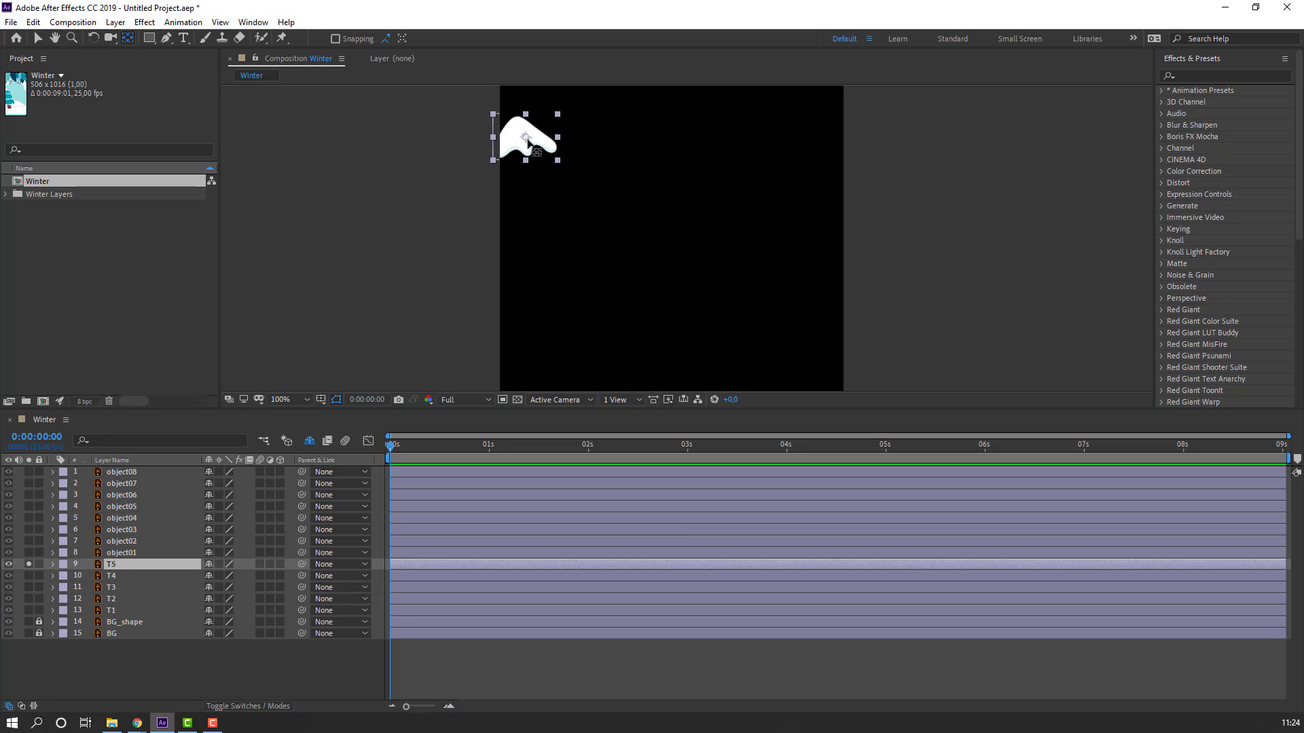
{"action": "left_click_drag", "start_coordinate": [528, 140], "coordinate": [518, 126]}
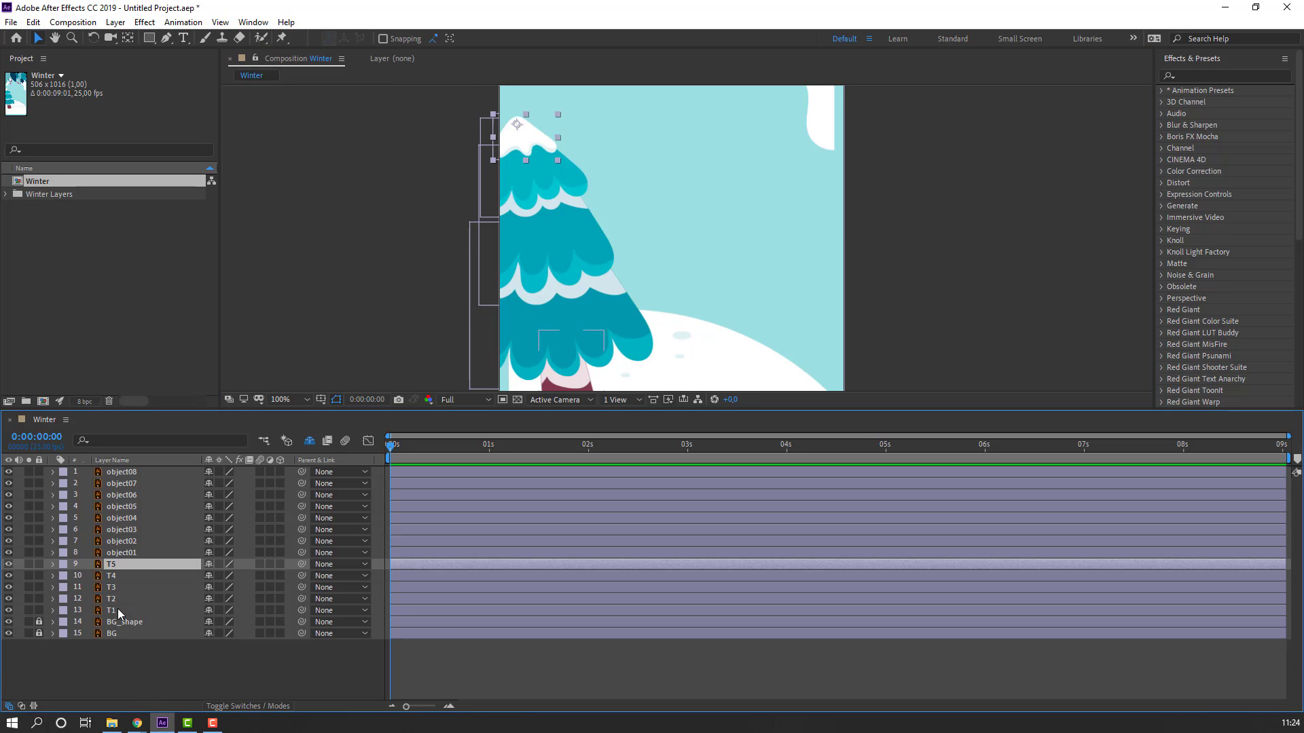
- Take T5 out of solo and apply Animation Composer's Overshoot Scale From Anchor Point preset to layers T1 to T5, animating both in and out
{"action": "left_click", "coordinate": [117, 609], "text": "shift"}
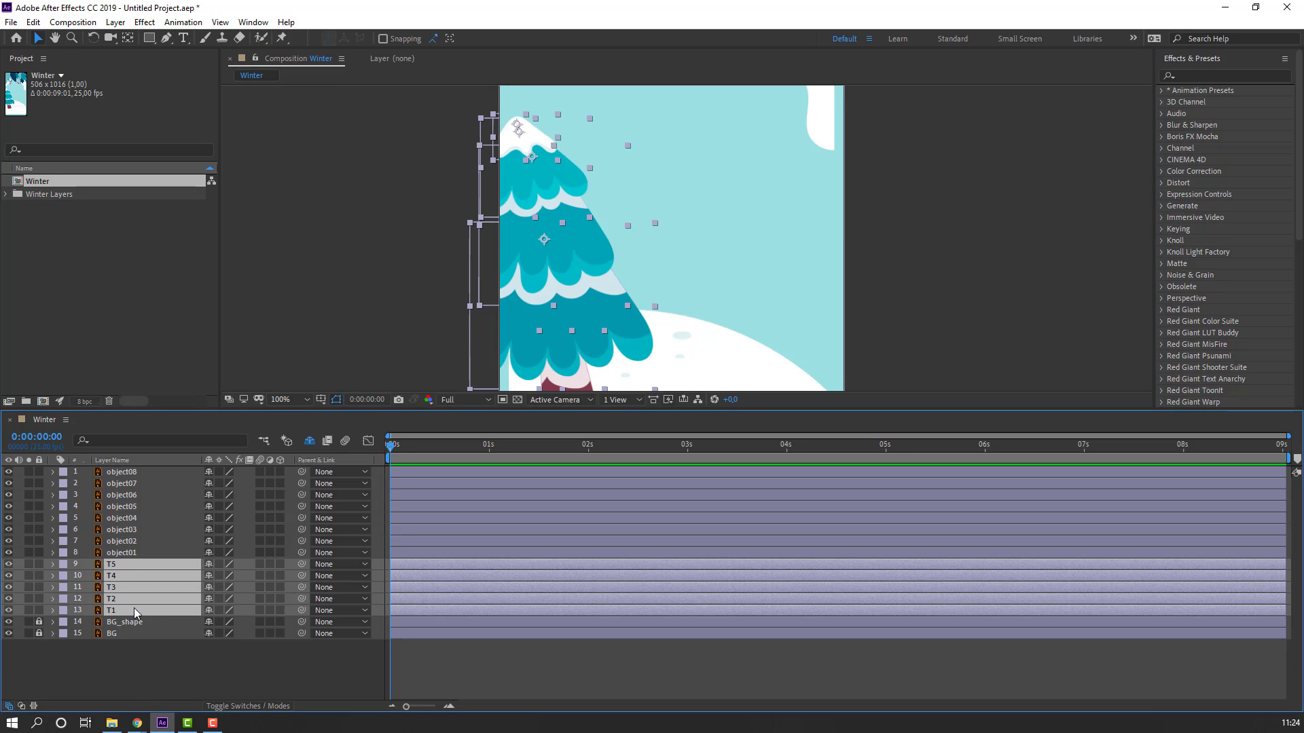
{"action": "left_click", "coordinate": [256, 24]}
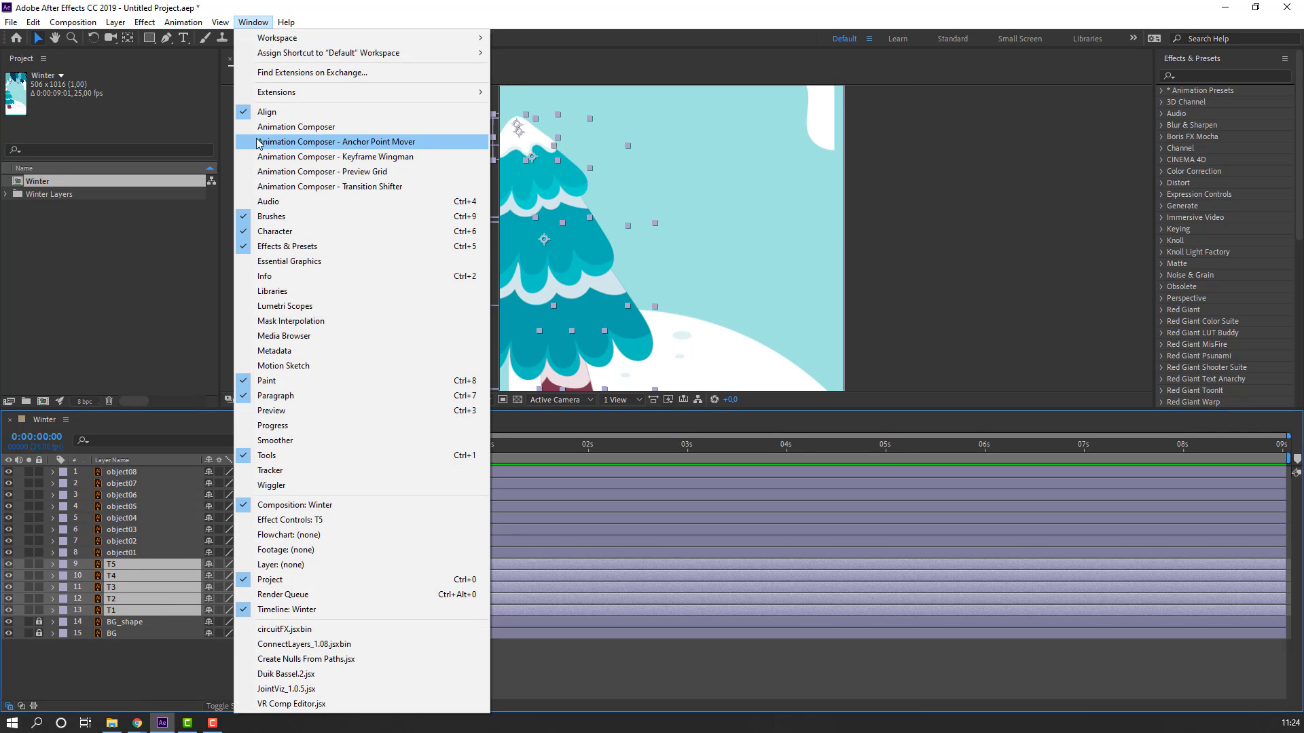
{"action": "left_click", "coordinate": [295, 127]}
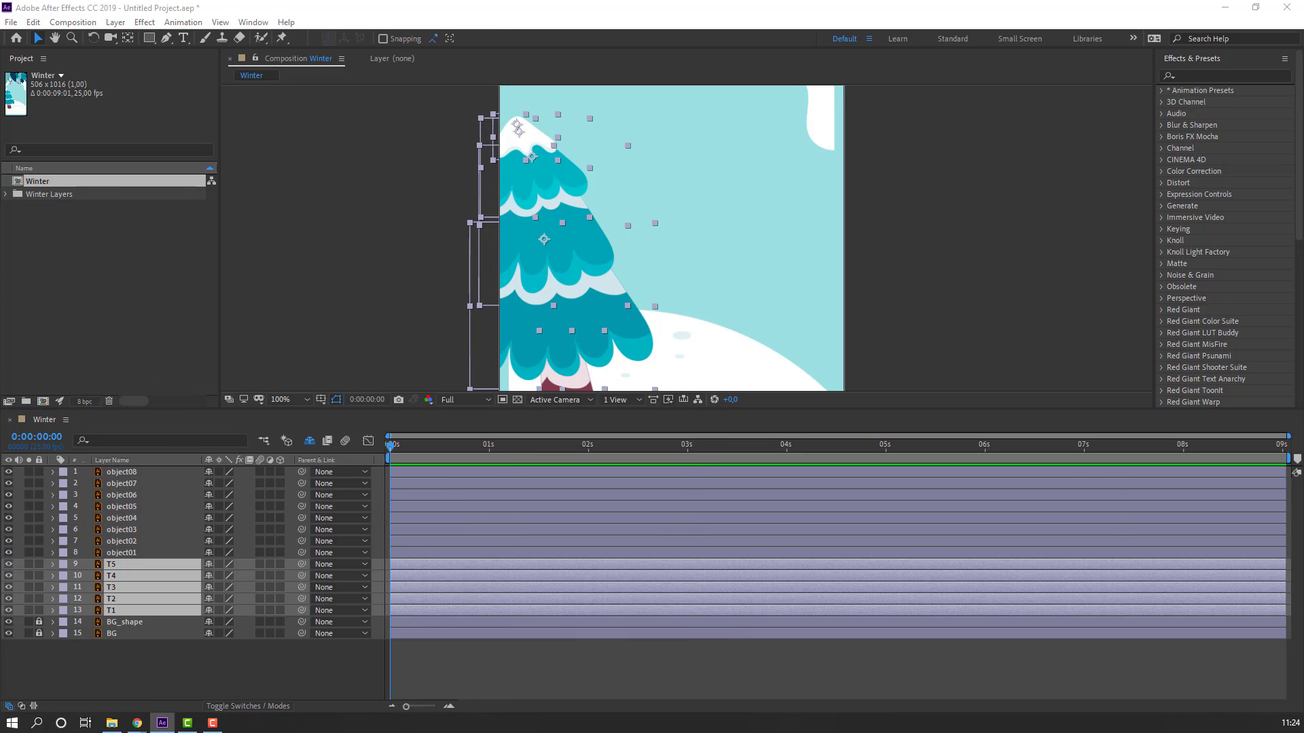
{"action": "left_click", "coordinate": [682, 314]}
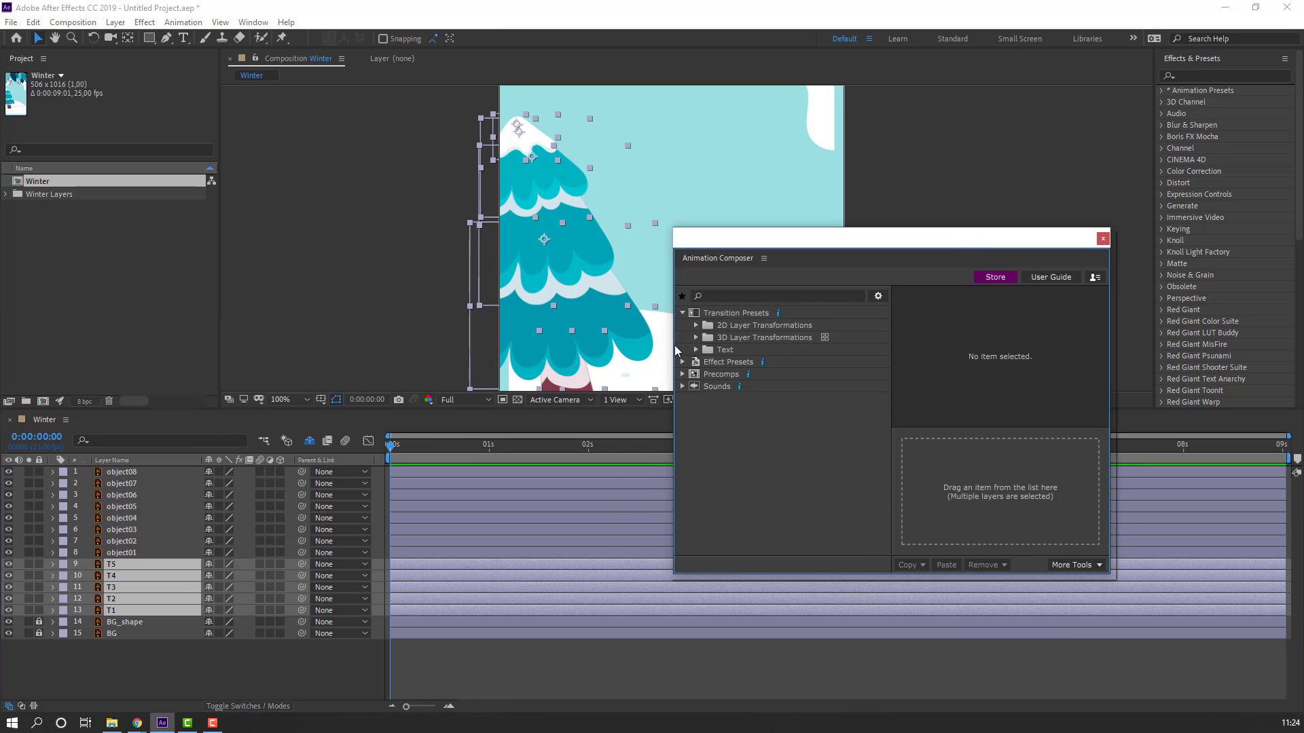
{"action": "left_click", "coordinate": [695, 328]}
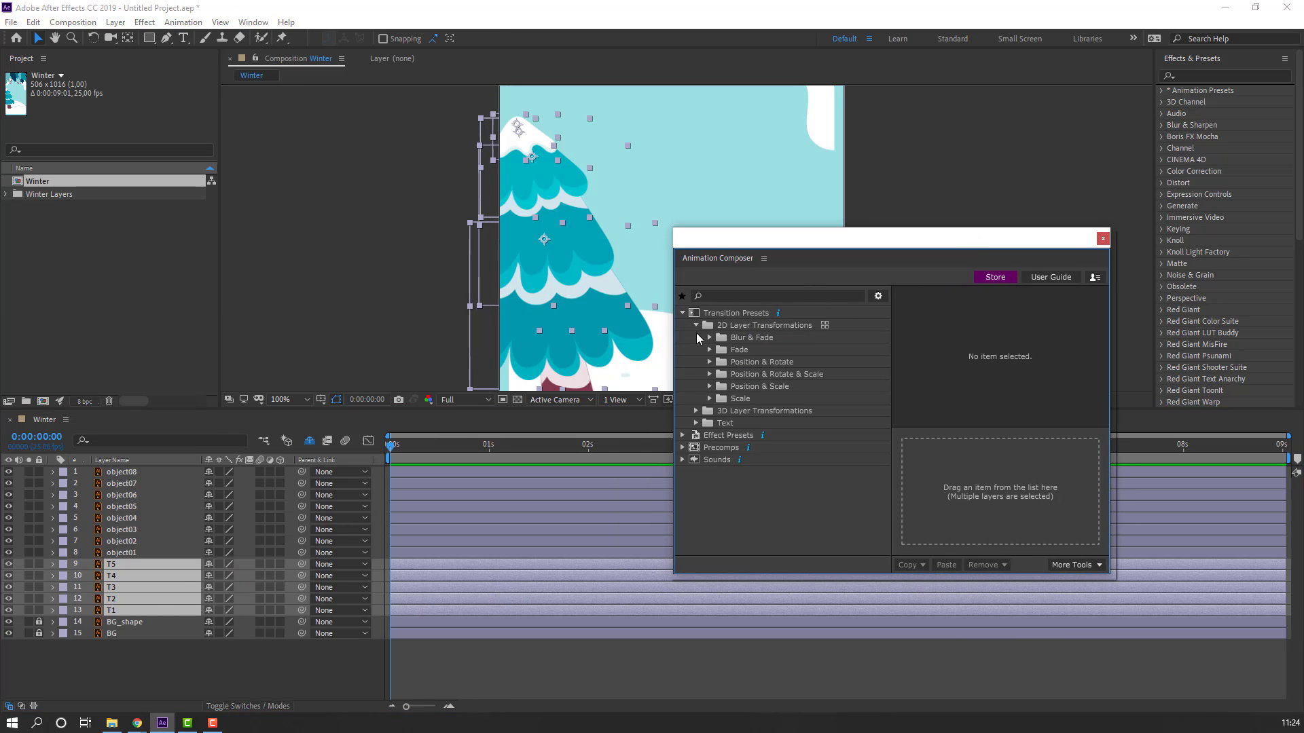
{"action": "left_click", "coordinate": [710, 399]}
{"action": "left_click", "coordinate": [724, 411]}
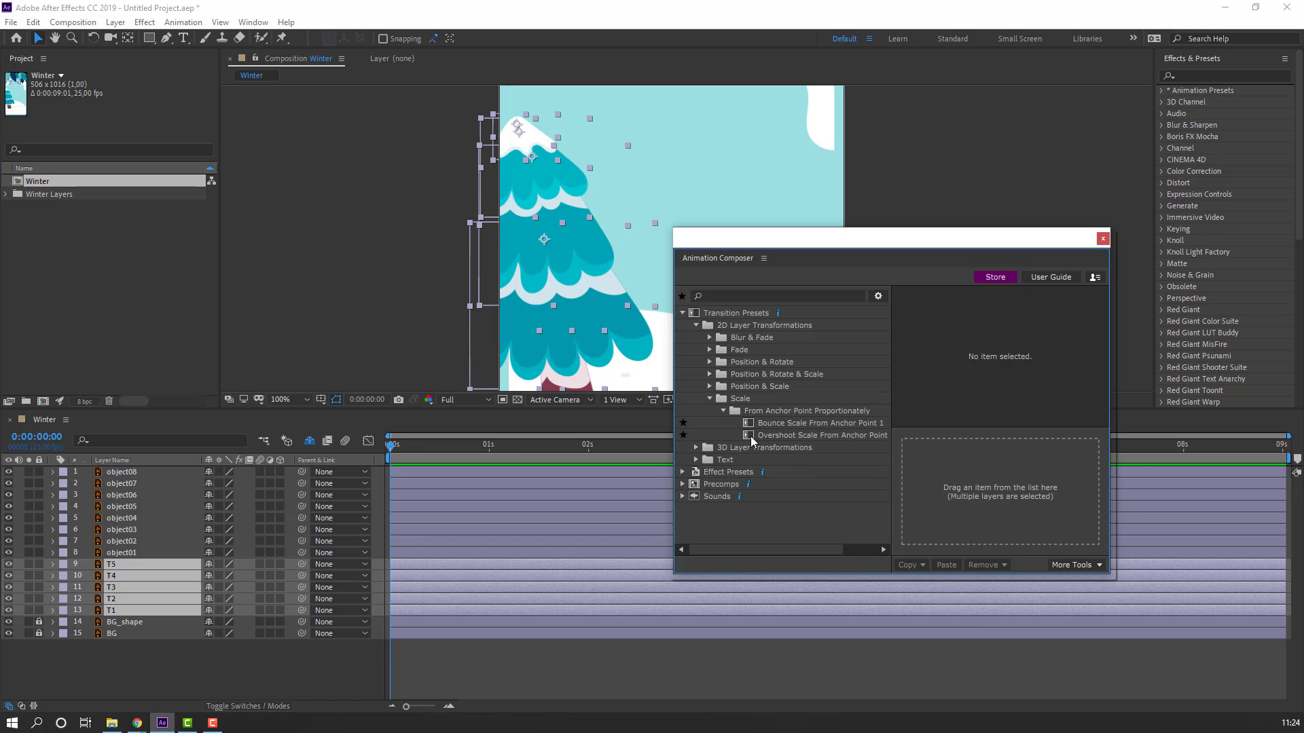
{"action": "left_click", "coordinate": [815, 436]}
{"action": "left_click", "coordinate": [692, 565]}
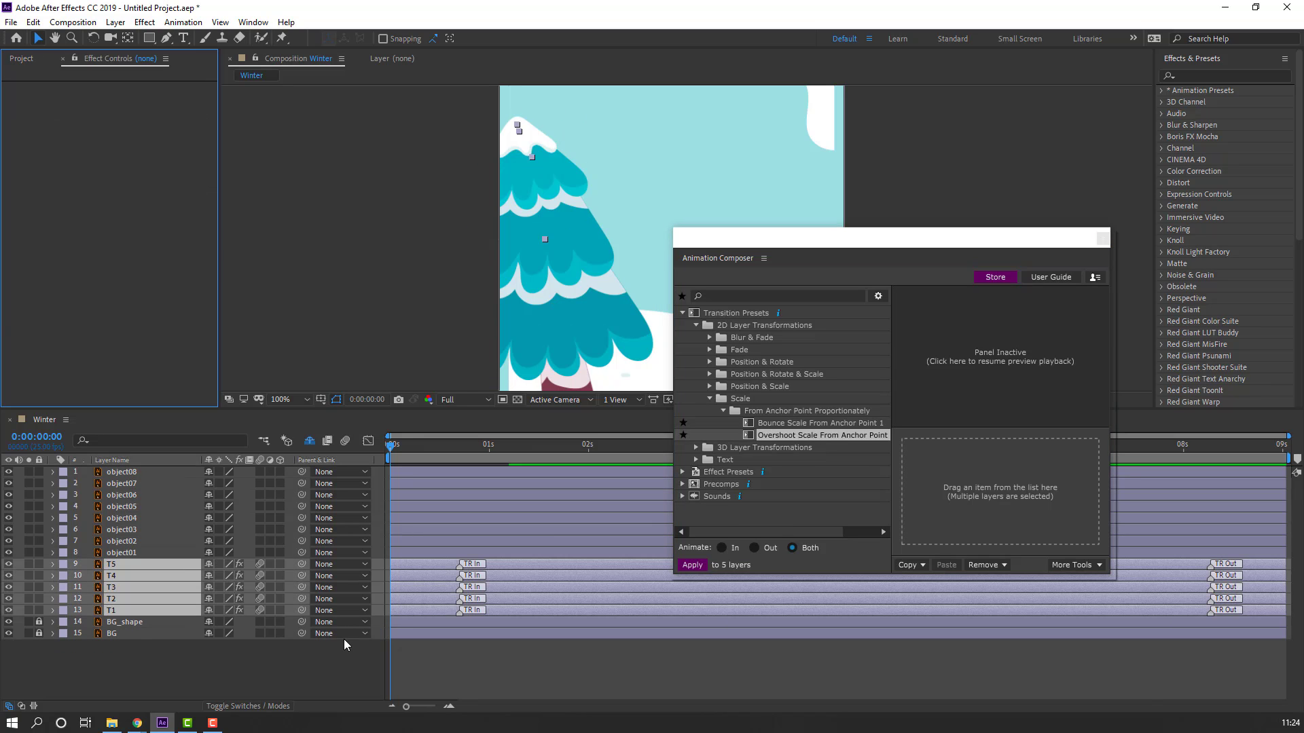
- Deselect the tree layers and preview their overshoot scale-in animation
{"action": "left_click", "coordinate": [313, 684]}
{"action": "key", "text": "space"}
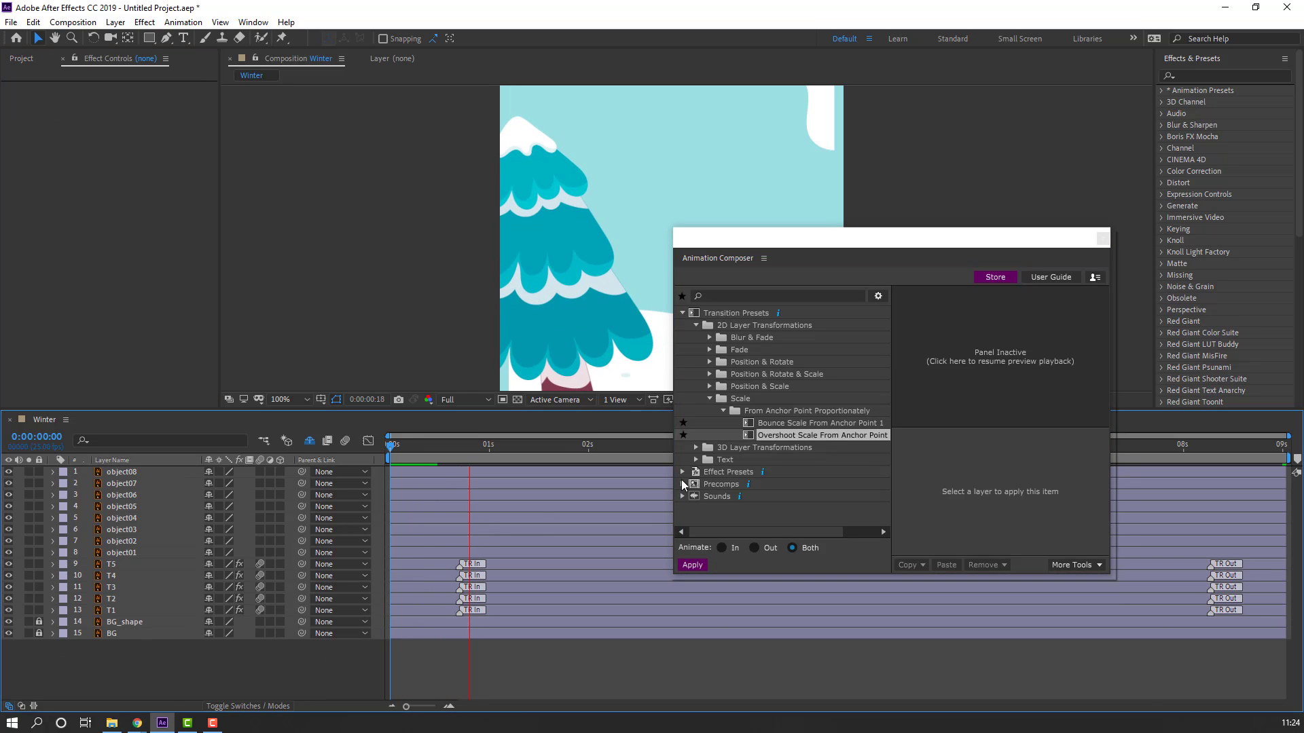
{"action": "key", "text": "space"}
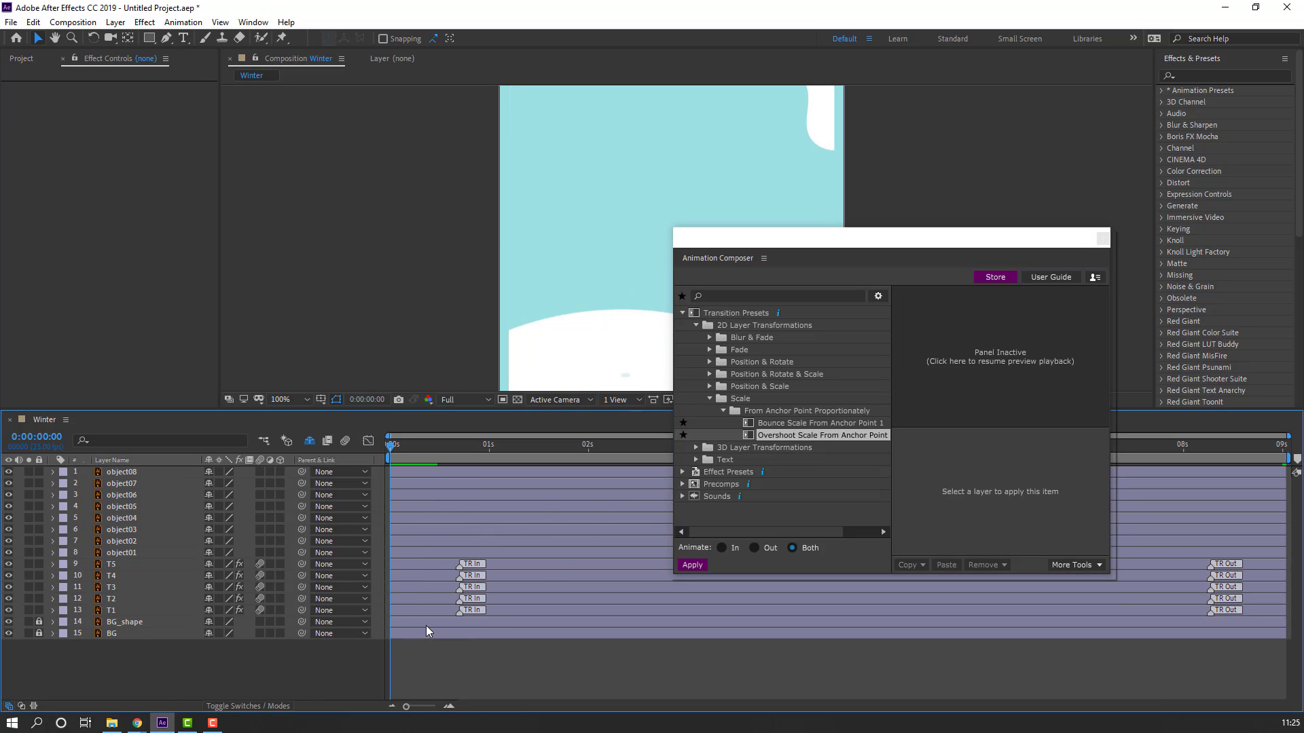
- Move the TR In markers of layers T1 to T5 to about 1.2–1.3 s, preview the timing and close Animation Composer
{"action": "left_click", "coordinate": [455, 611]}
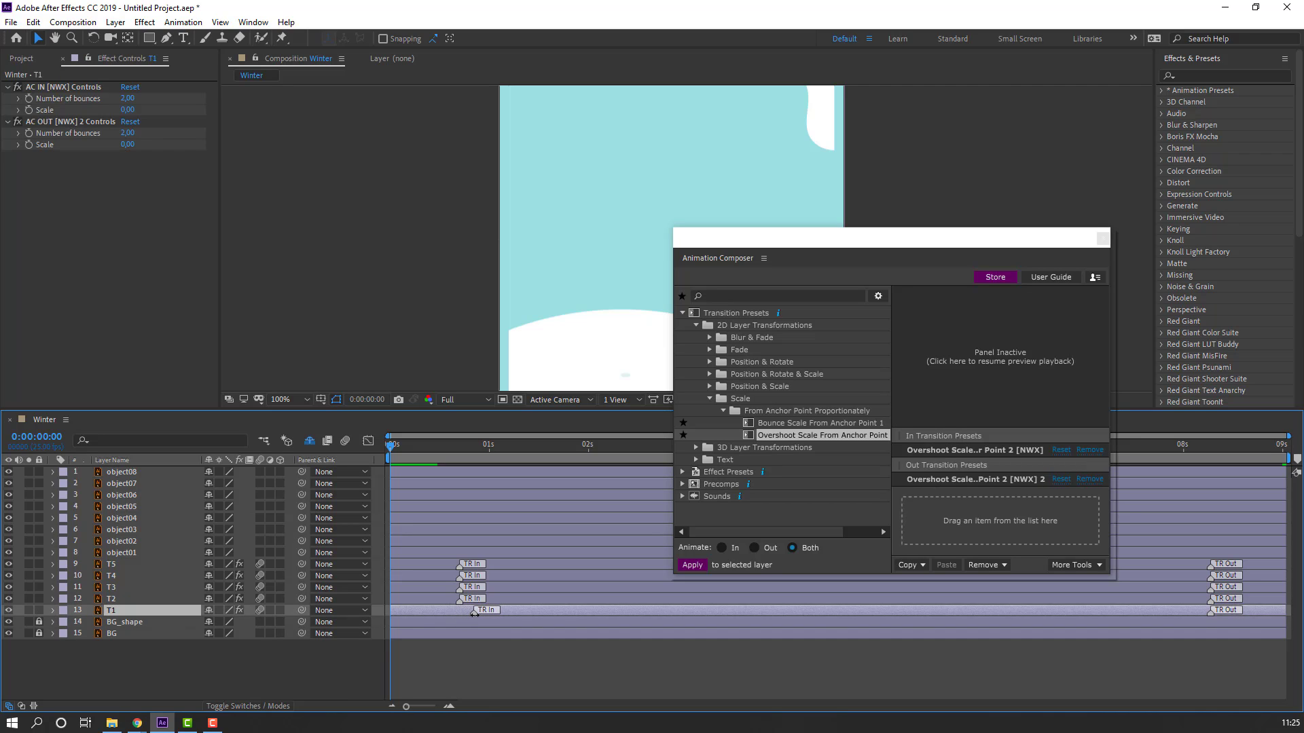
{"action": "mouse_move", "coordinate": [474, 614]}
{"action": "left_mouse_down"}
{"action": "mouse_move", "coordinate": [485, 570]}
{"action": "mouse_move", "coordinate": [509, 611]}
{"action": "mouse_move", "coordinate": [521, 567]}
{"action": "left_mouse_up"}
{"action": "key", "text": "space"}
{"action": "key", "text": "space"}
{"action": "key", "text": "space"}
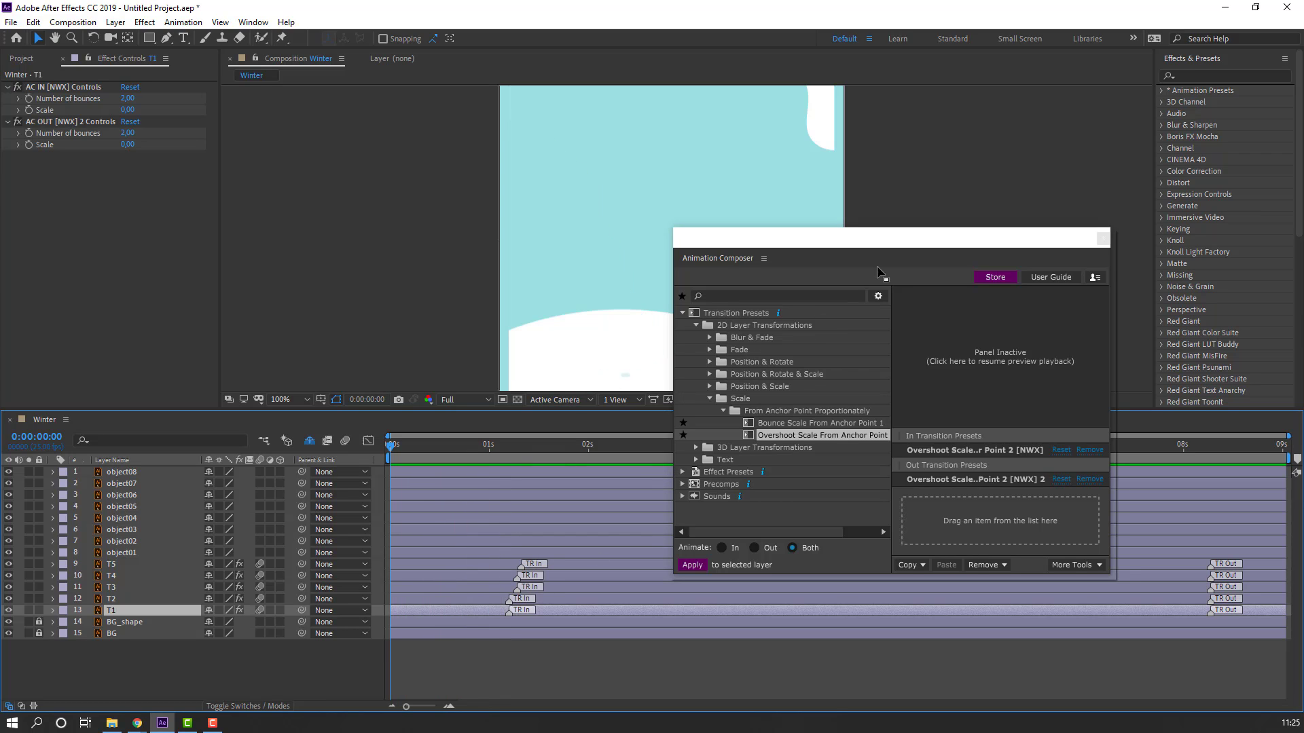
{"action": "left_click", "coordinate": [1098, 242]}
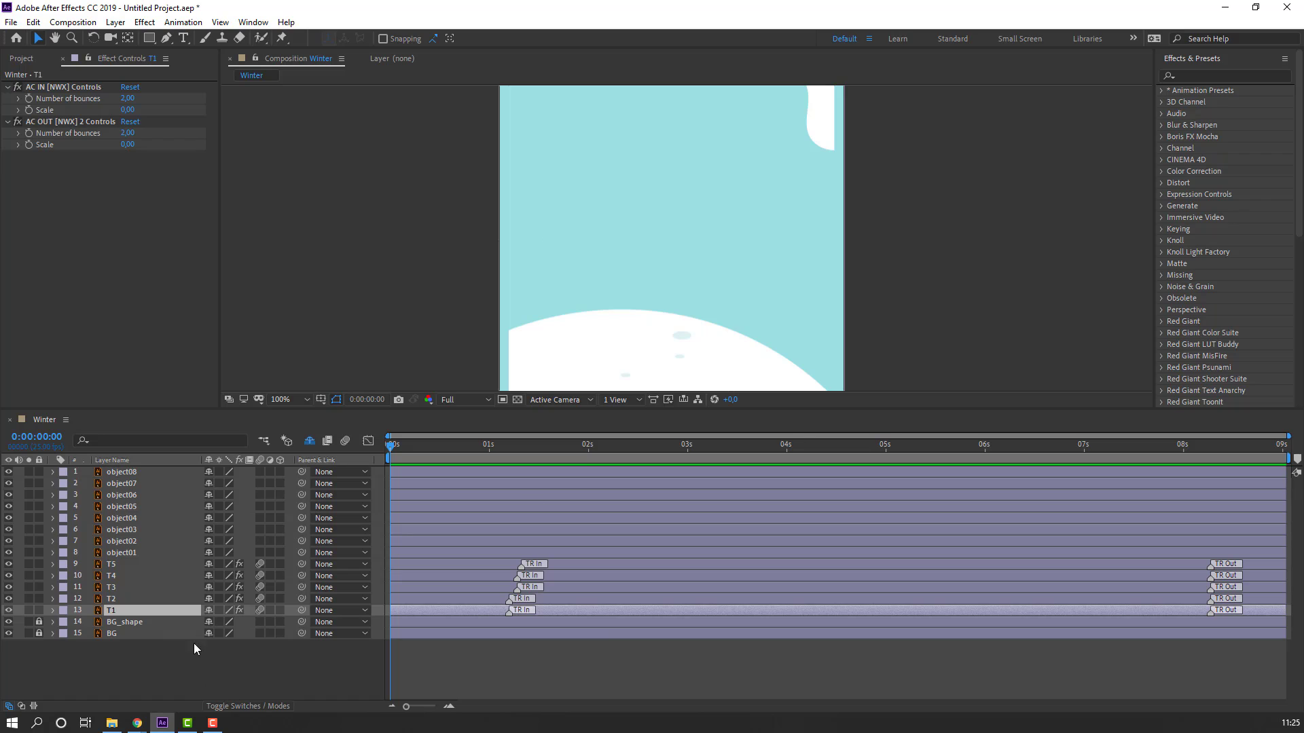
- Stagger layers T1 to T5 in time from the trunk up to the snow cap, each starting about 0.2 s after the previous one
{"action": "left_click_drag", "start_coordinate": [597, 463], "coordinate": [620, 463]}
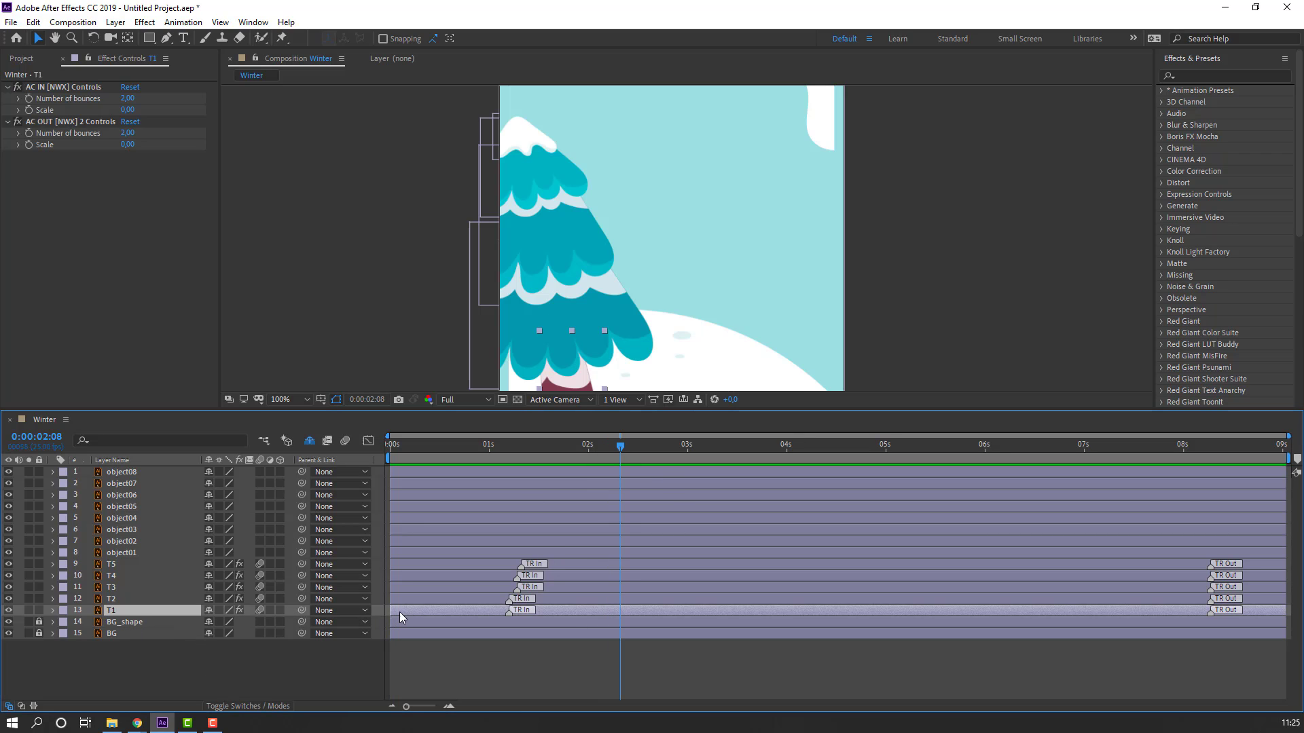
{"action": "left_click_drag", "start_coordinate": [399, 612], "coordinate": [504, 573]}
{"action": "left_click", "coordinate": [119, 602]}
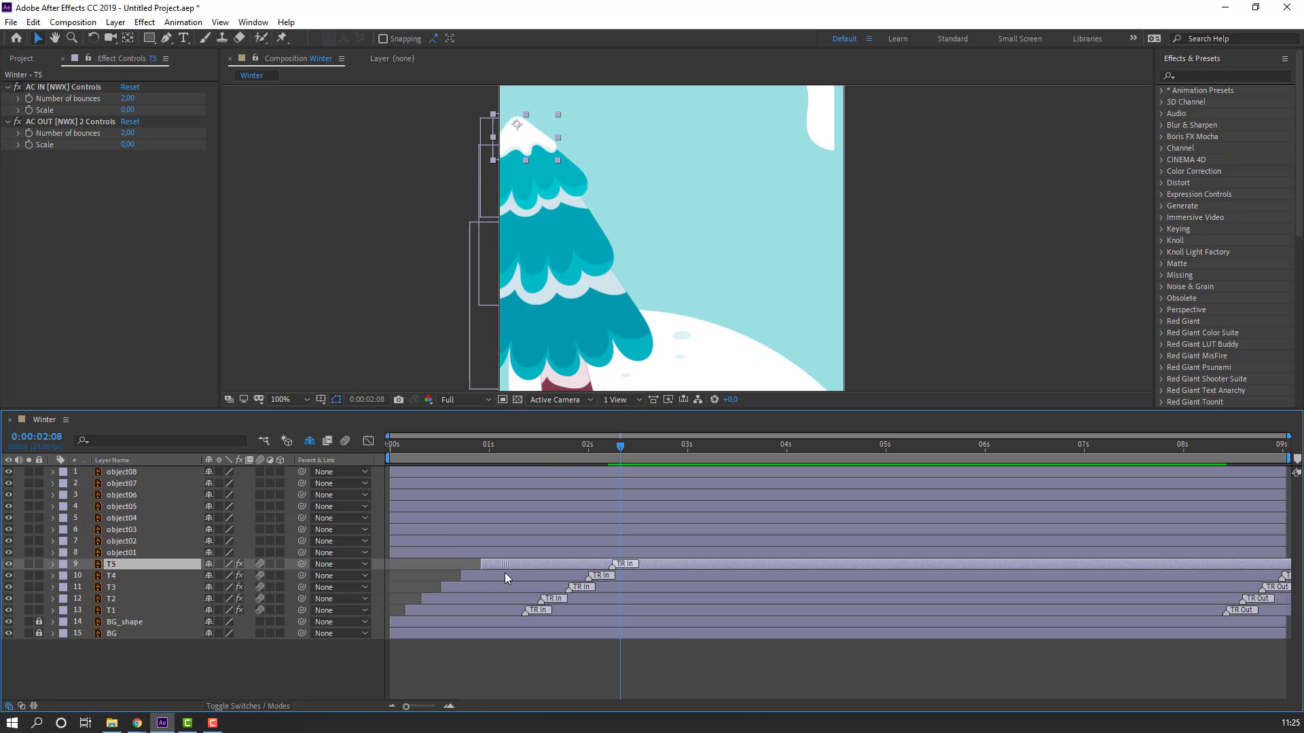
- Preview the staggered tree animation and set the current time to 0:00:03:03
{"action": "key", "text": "space"}
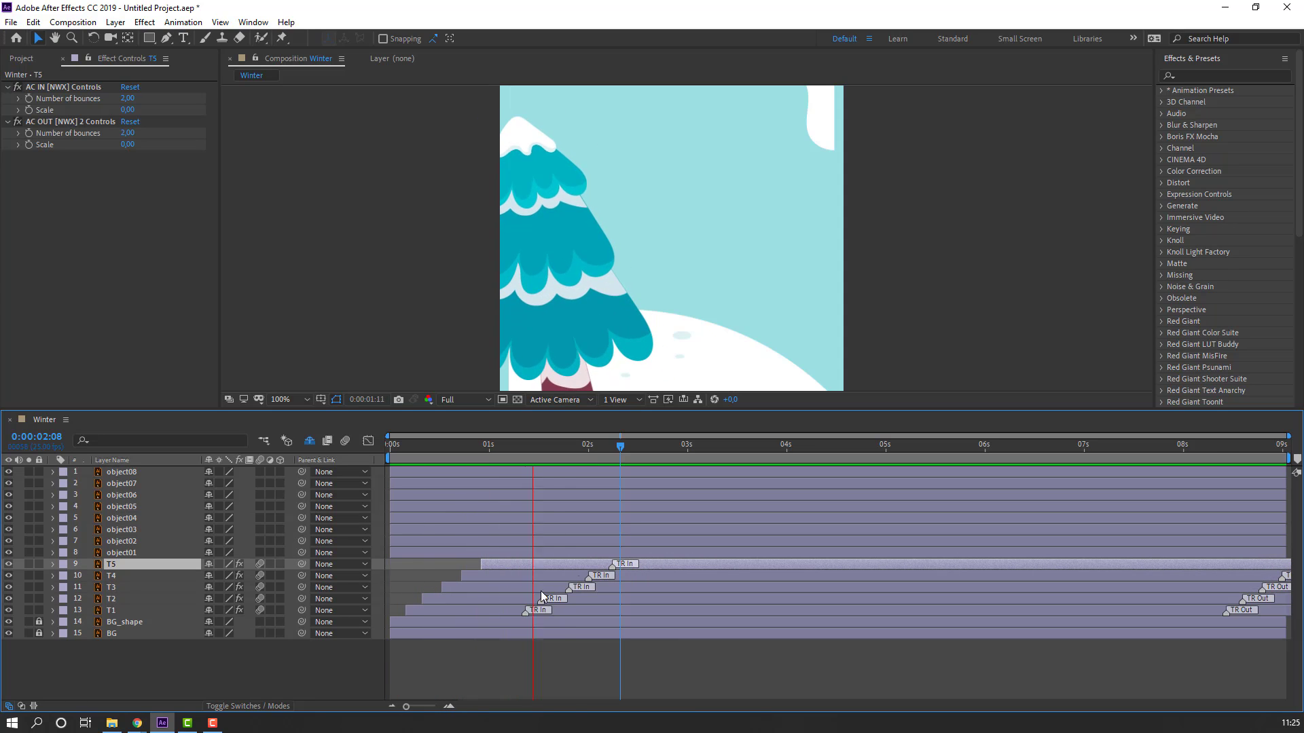
{"action": "scroll", "coordinate": [425, 246], "scroll_direction": "down", "scroll_amount": 1}
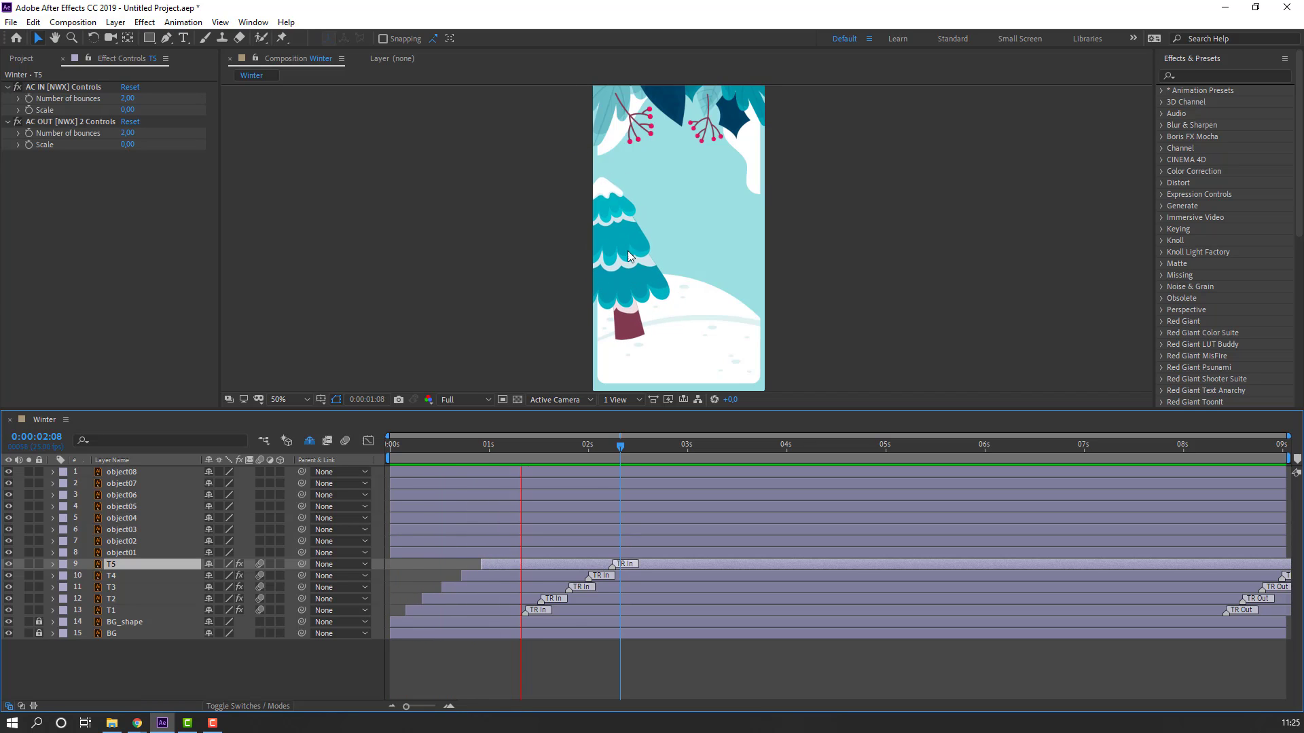
{"action": "scroll", "coordinate": [611, 372], "scroll_direction": "up", "scroll_amount": 2}
{"action": "key", "text": "space"}
{"action": "left_click", "coordinate": [707, 452]}
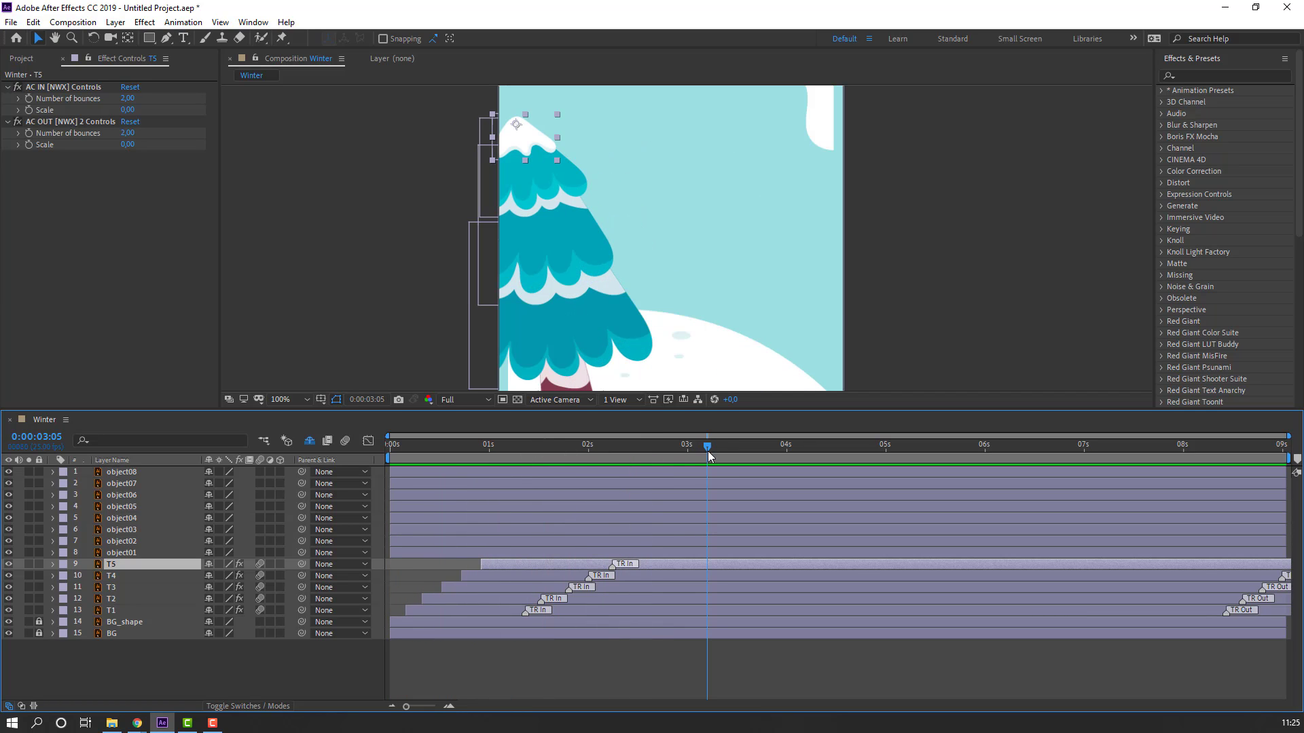
{"action": "left_click", "coordinate": [699, 453]}
- Pre-compose layers T1 to T5 with all attributes moved, entering a composition name that begins with OBJECT0
{"action": "left_click", "coordinate": [112, 610]}
{"action": "left_click", "coordinate": [112, 564], "text": "shift"}
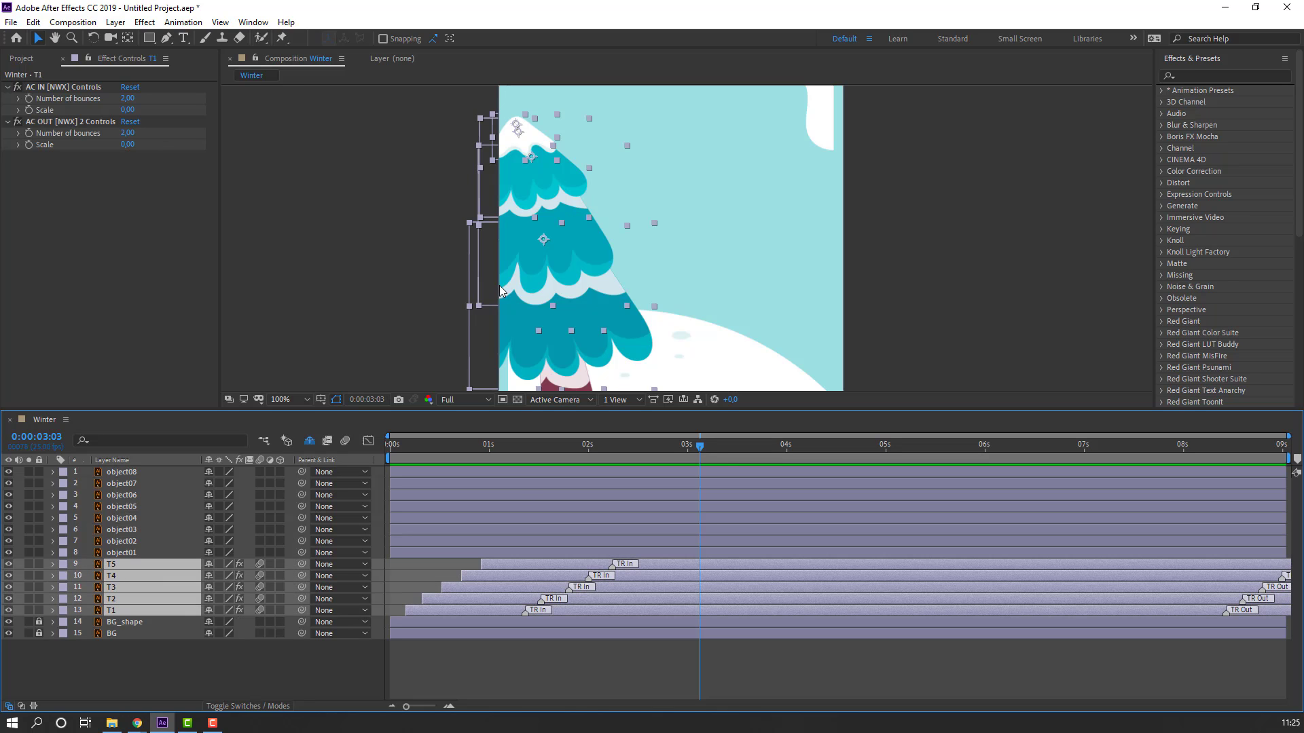
{"action": "scroll", "coordinate": [561, 267], "scroll_direction": "down", "scroll_amount": 1}
{"action": "scroll", "coordinate": [464, 307], "scroll_direction": "up", "scroll_amount": 1}
{"action": "scroll", "coordinate": [464, 307], "scroll_direction": "down", "scroll_amount": 2}
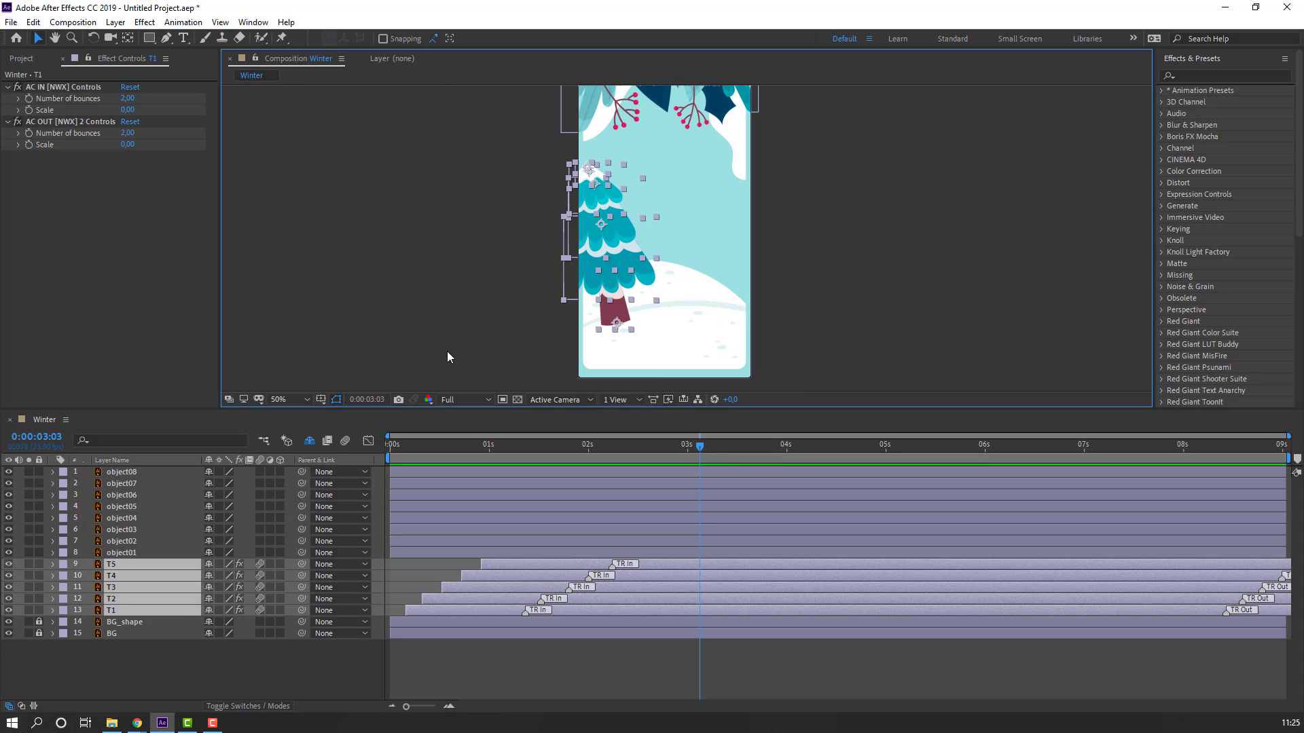
{"action": "right_click", "coordinate": [124, 602]}
{"action": "left_click", "coordinate": [162, 539]}
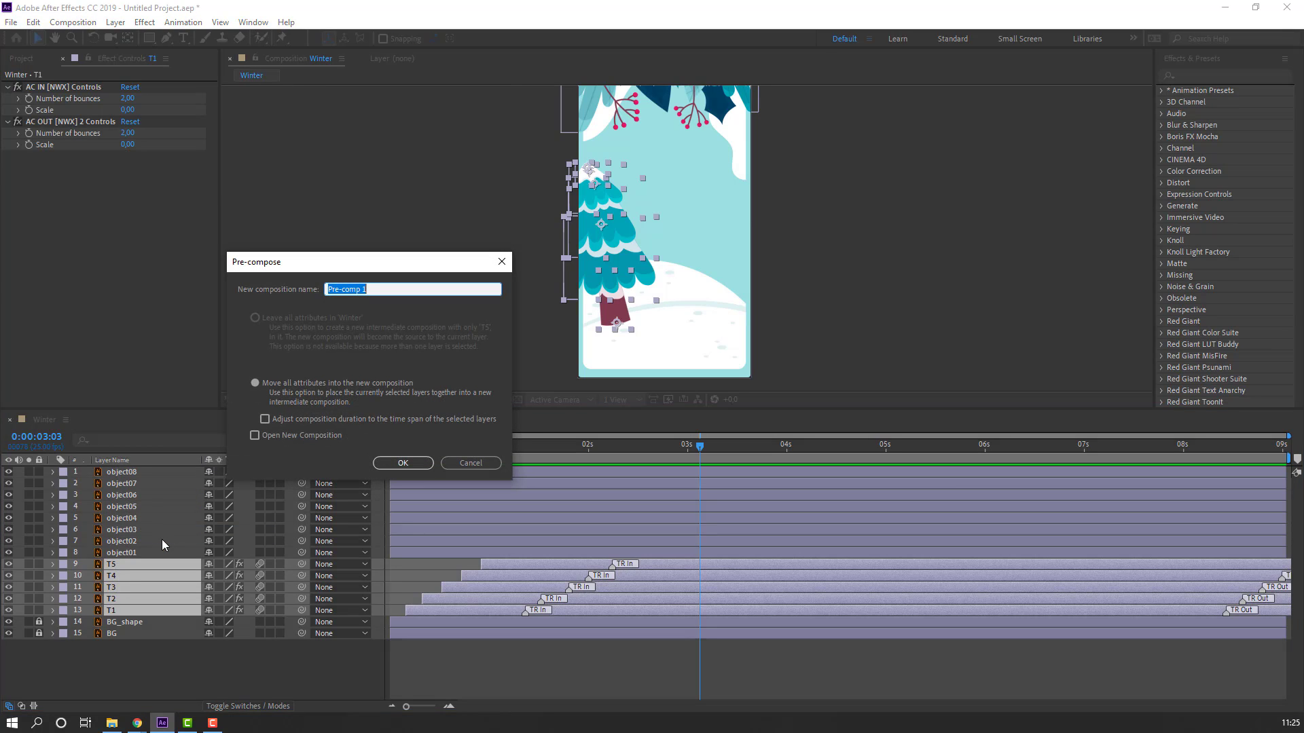
{"action": "type", "text": "OBJECT01"}
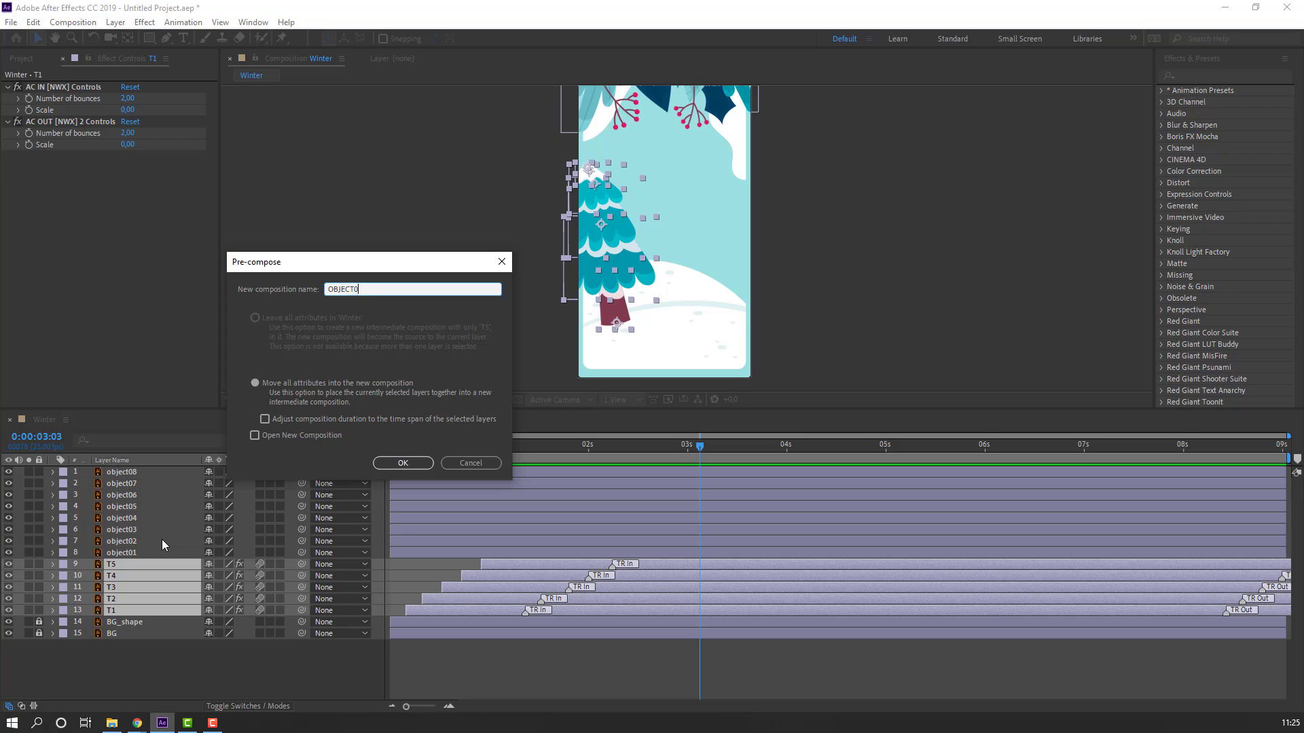
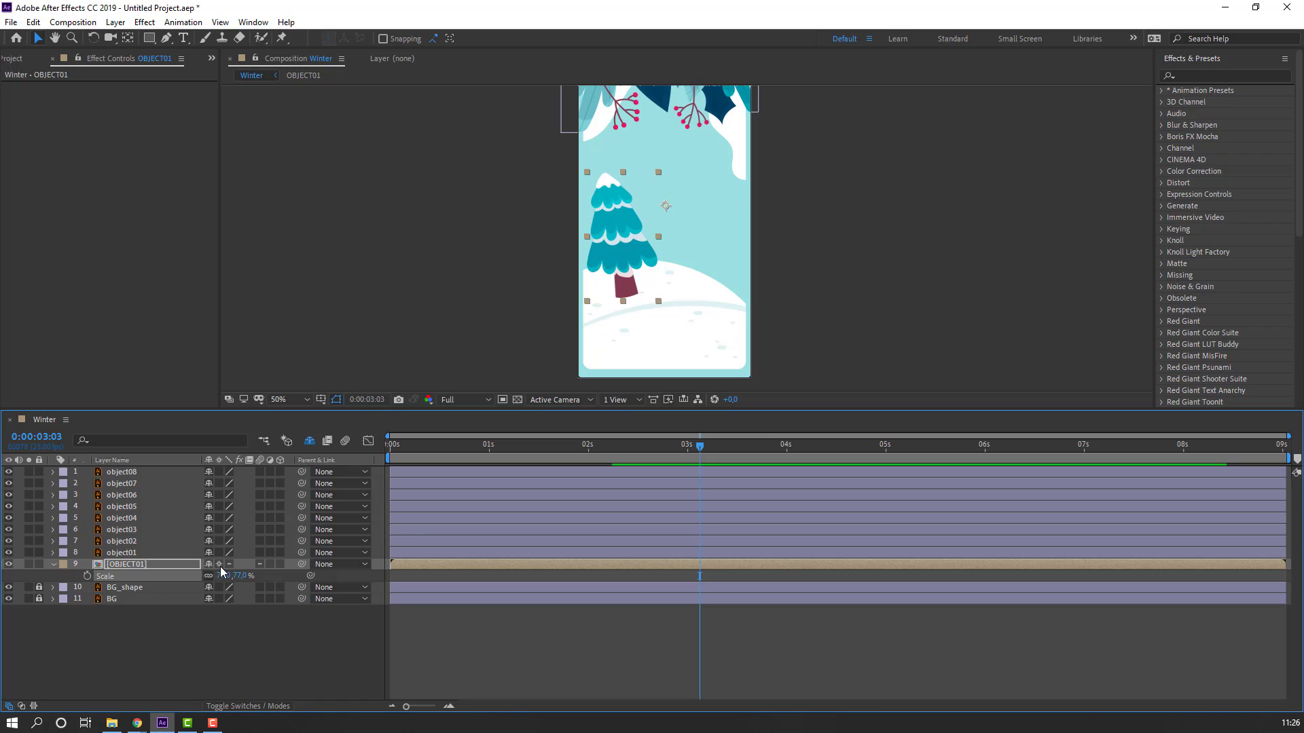
- Move the anchor point of the OBJECT01 layer to the base of the tree trunk
{"action": "key", "text": "slash"}
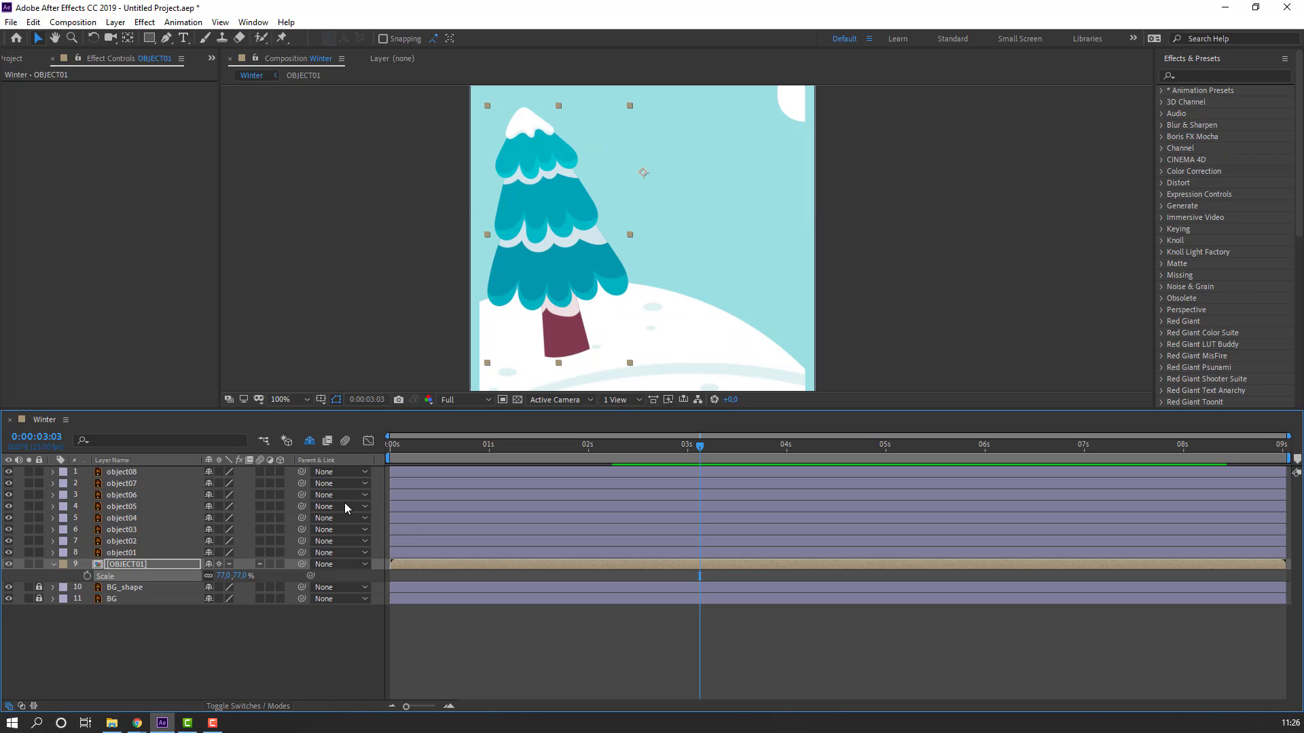
{"action": "left_click_drag", "start_coordinate": [563, 305], "coordinate": [521, 321]}
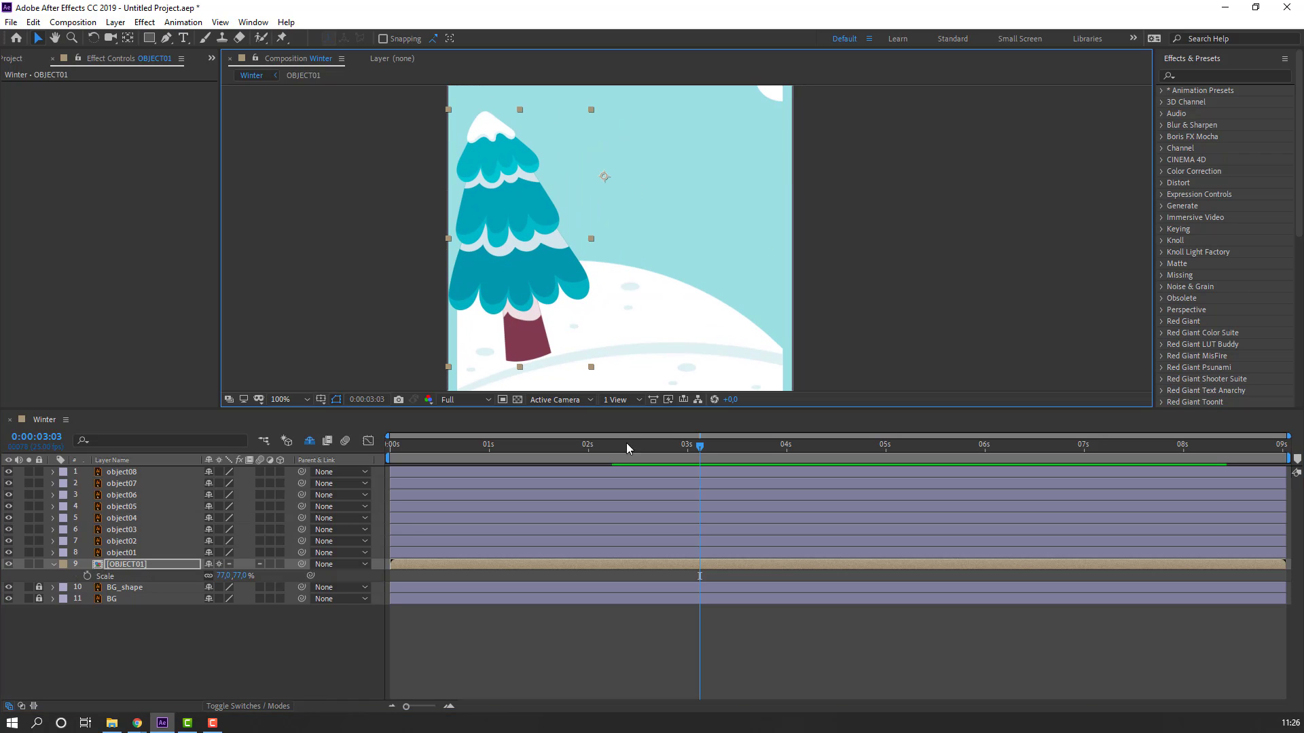
{"action": "left_click_drag", "start_coordinate": [660, 449], "coordinate": [485, 447]}
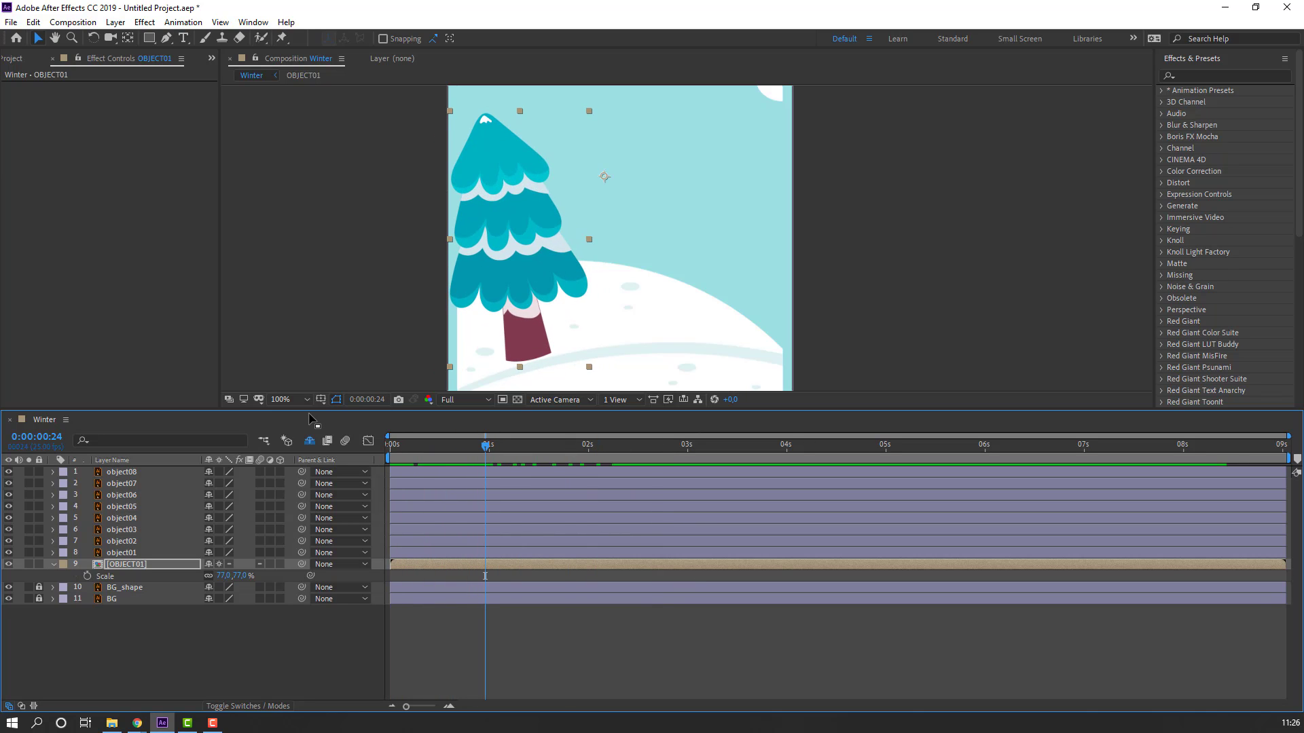
{"action": "left_click", "coordinate": [128, 39]}
{"action": "left_click_drag", "start_coordinate": [603, 179], "coordinate": [536, 354]}
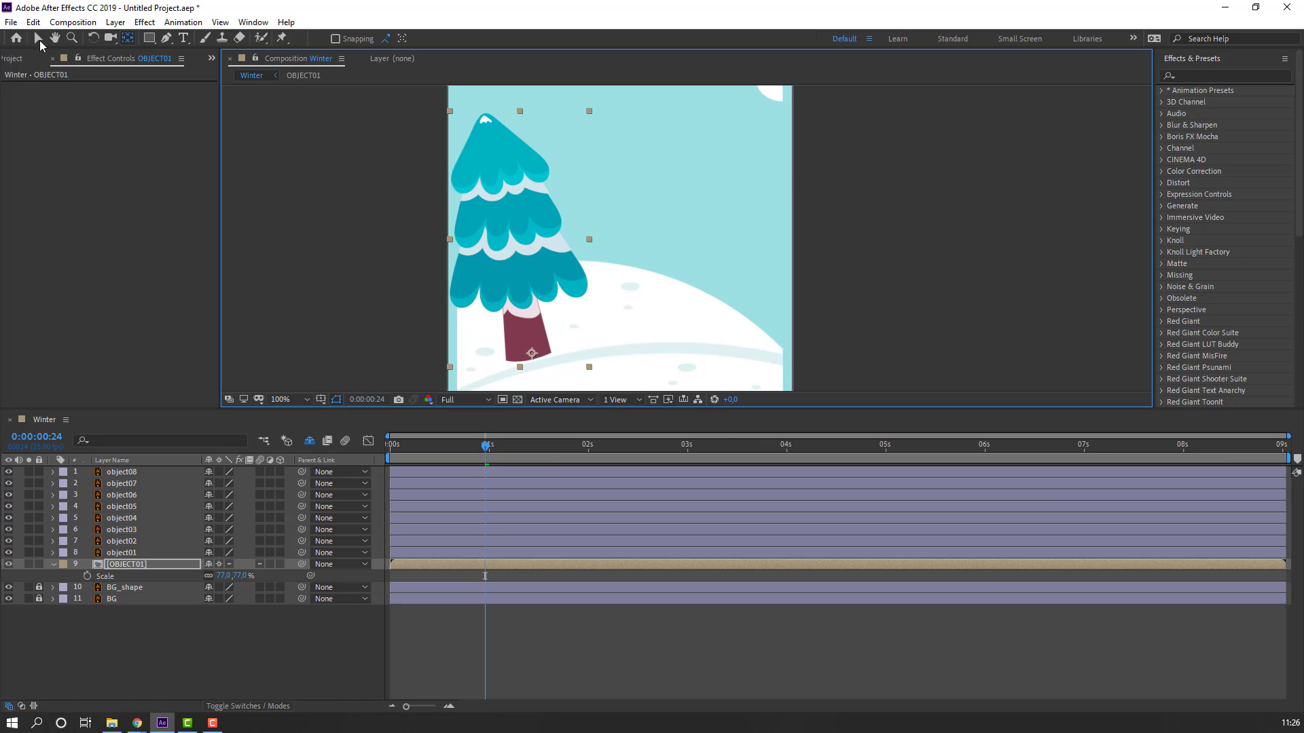
{"action": "left_click", "coordinate": [38, 40]}
- Keyframe OBJECT01's rotation at 0° at 0:00:00:16 and -54° at 0:00:00:00
{"action": "left_click_drag", "start_coordinate": [424, 445], "coordinate": [453, 445]}
{"action": "key", "text": "alt+shift+r"}
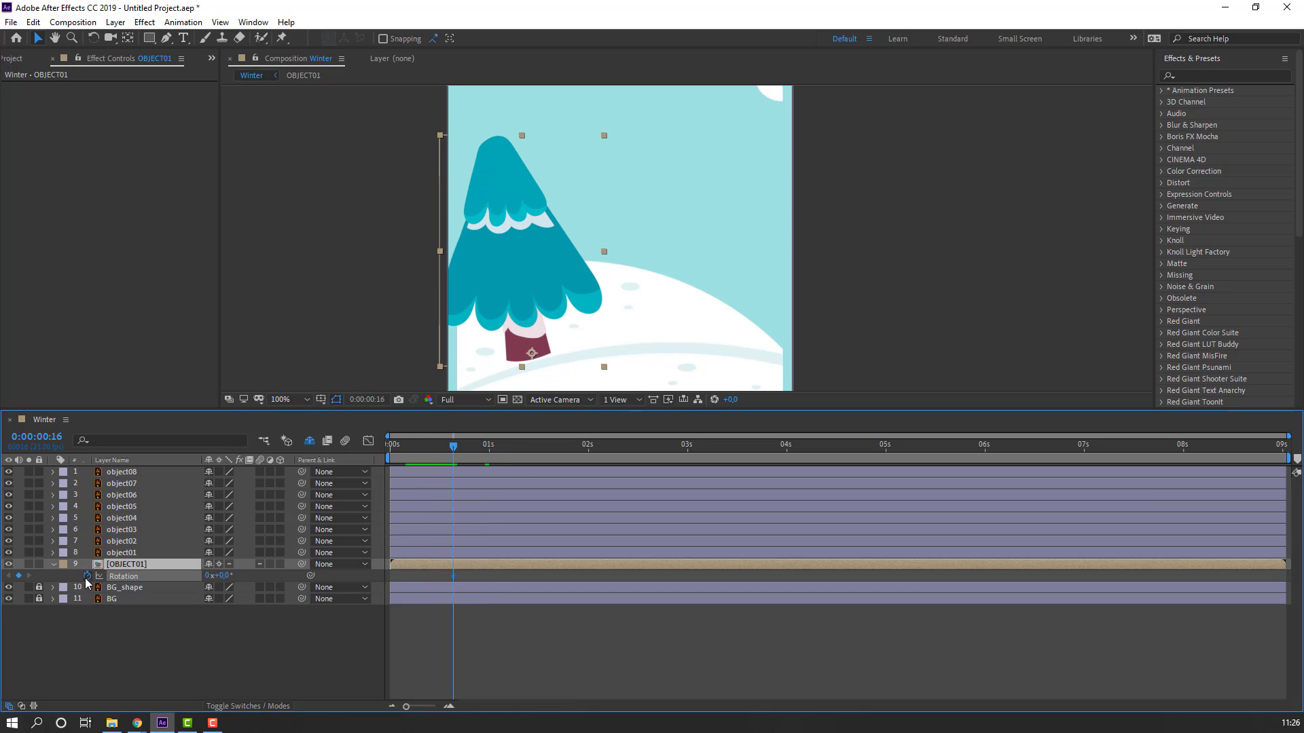
{"action": "left_click_drag", "start_coordinate": [456, 460], "coordinate": [391, 451]}
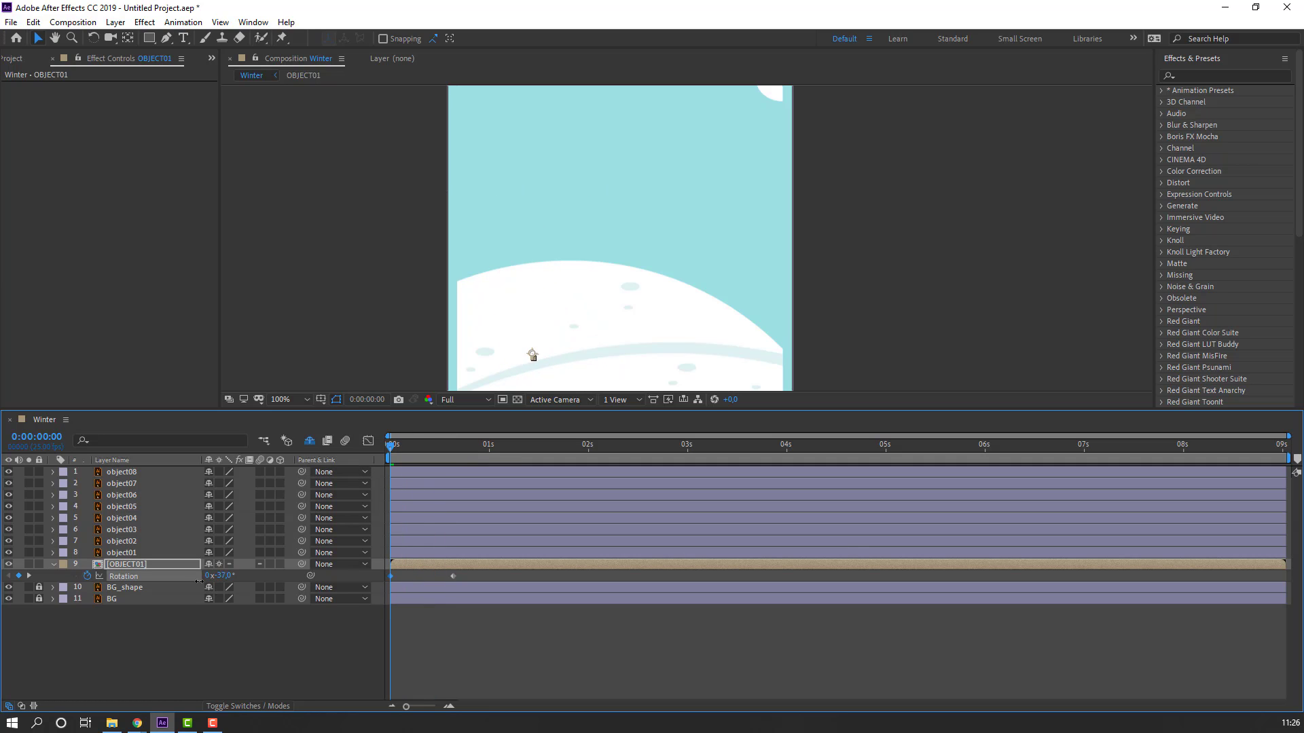
- Apply Easy Ease to both OBJECT01 rotation keyframes and preview the swing
{"action": "left_click_drag", "start_coordinate": [401, 451], "coordinate": [449, 455]}
{"action": "left_click_drag", "start_coordinate": [462, 574], "coordinate": [385, 590]}
{"action": "right_click", "coordinate": [391, 577]}
{"action": "mouse_move", "coordinate": [475, 567]}
{"action": "left_click", "coordinate": [588, 612]}
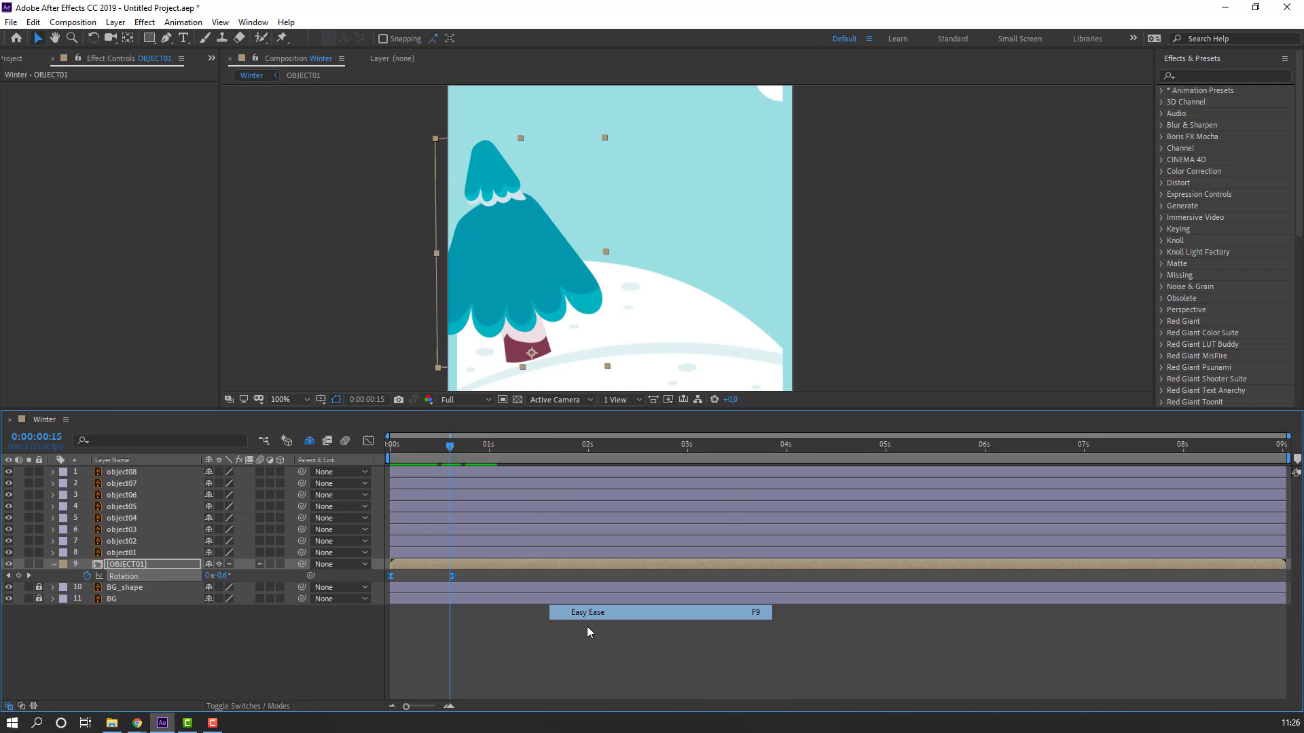
{"action": "key", "text": "space"}
{"action": "key", "text": "space"}
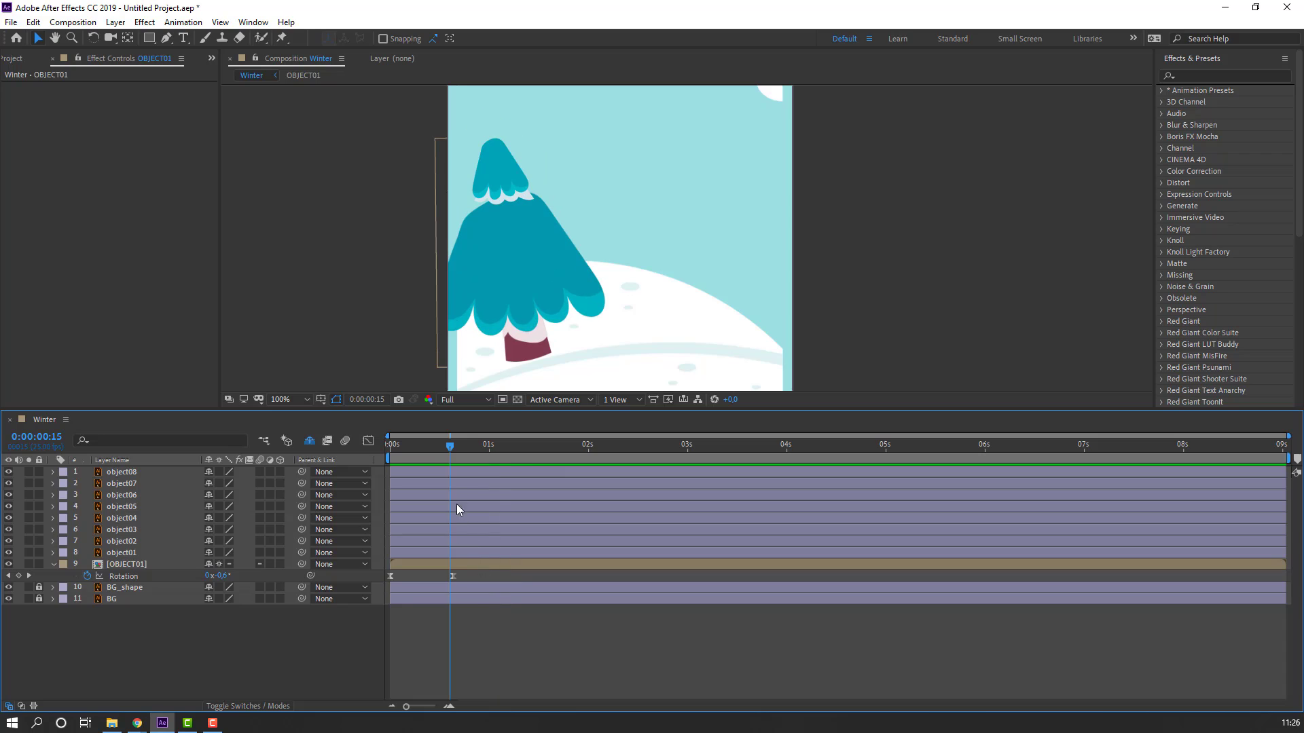
- Set OBJECT01's rotation to a small positive angle at 0:00:00:16 and a small negative angle at 0:00:00:20
{"action": "left_click_drag", "start_coordinate": [450, 447], "coordinate": [454, 448]}
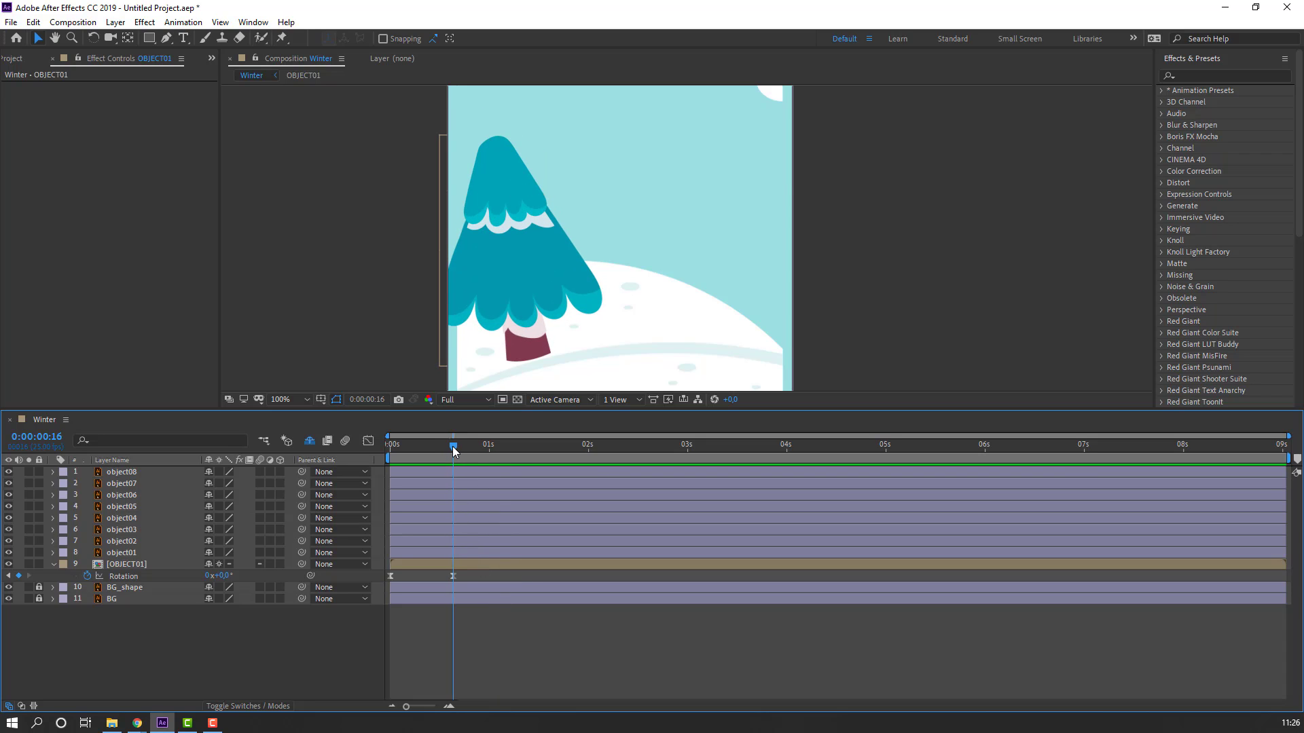
{"action": "left_click", "coordinate": [540, 321]}
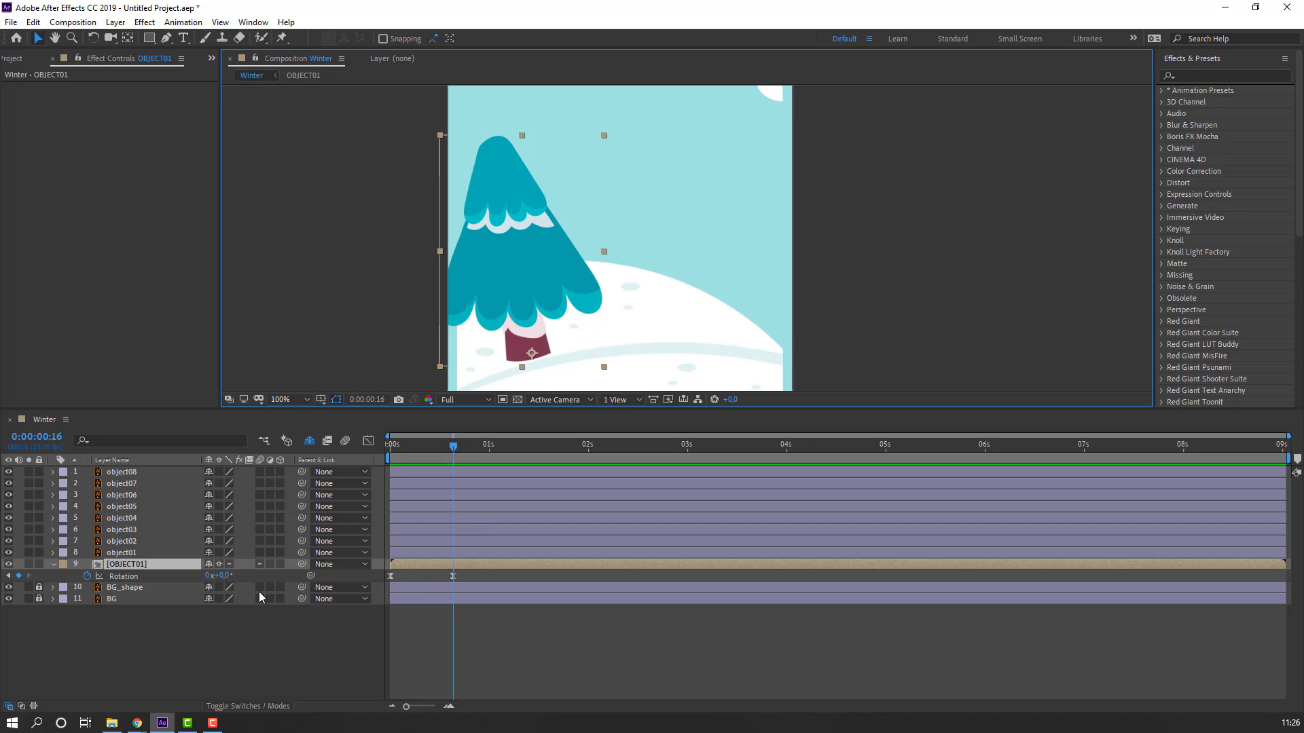
{"action": "left_click_drag", "start_coordinate": [225, 576], "coordinate": [230, 576]}
{"action": "left_click_drag", "start_coordinate": [459, 454], "coordinate": [471, 453]}
{"action": "left_click", "coordinate": [222, 576]}
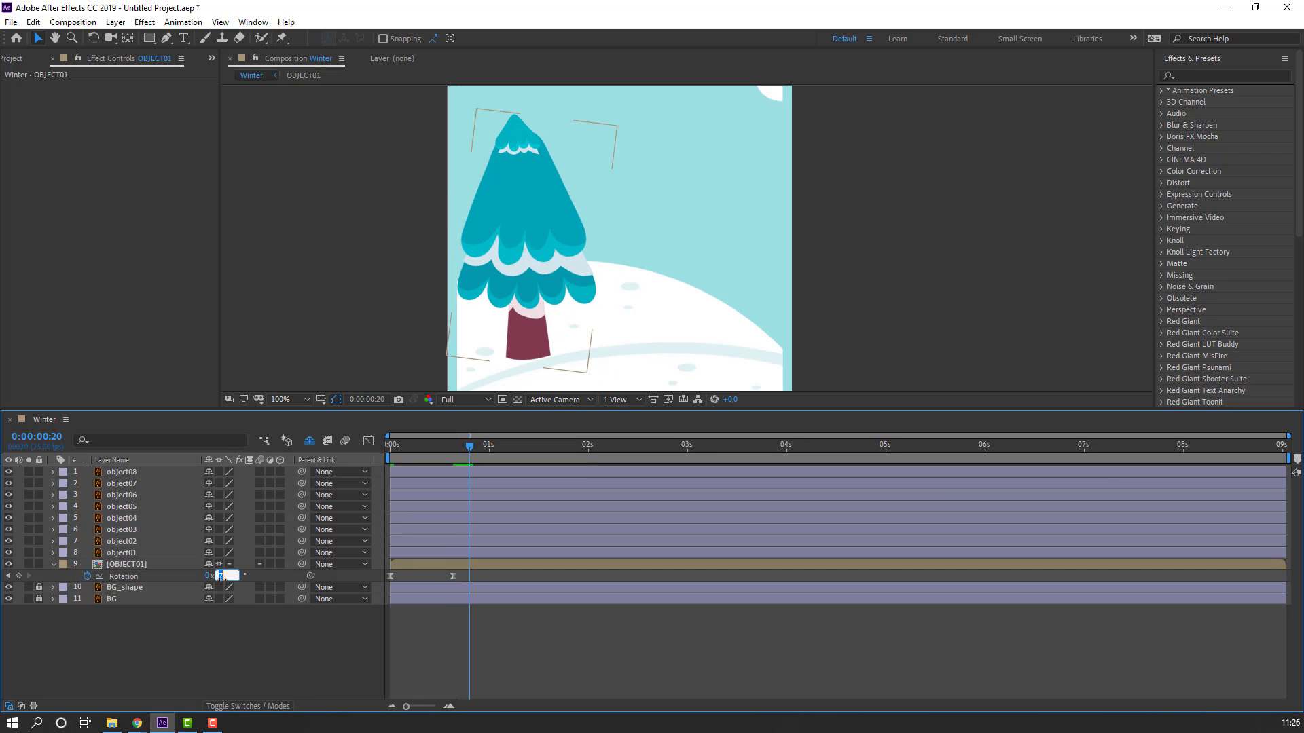
{"action": "type", "text": "-3"}
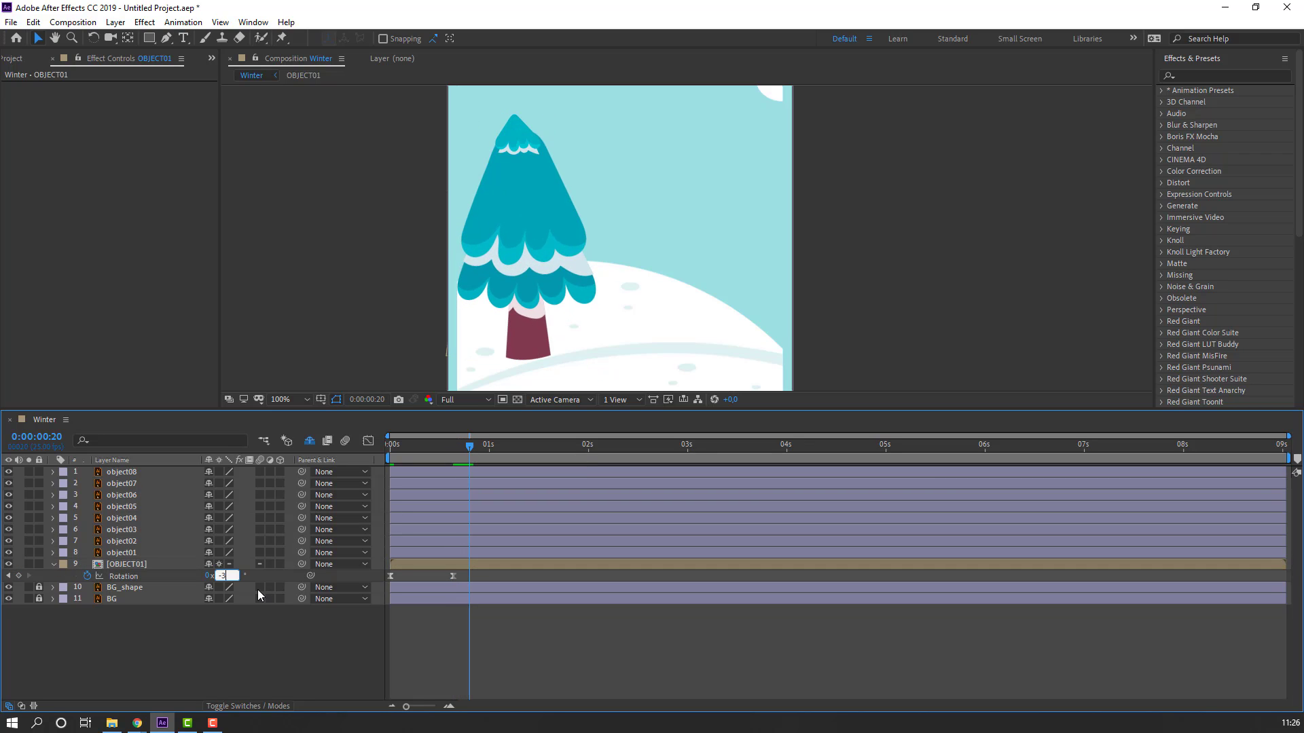
{"action": "key", "text": "Return"}
- Add OBJECT01 rotation keyframes of 1.5° at 0:00:00:24 and 0° at 0:00:01:03
{"action": "left_click_drag", "start_coordinate": [473, 455], "coordinate": [485, 452]}
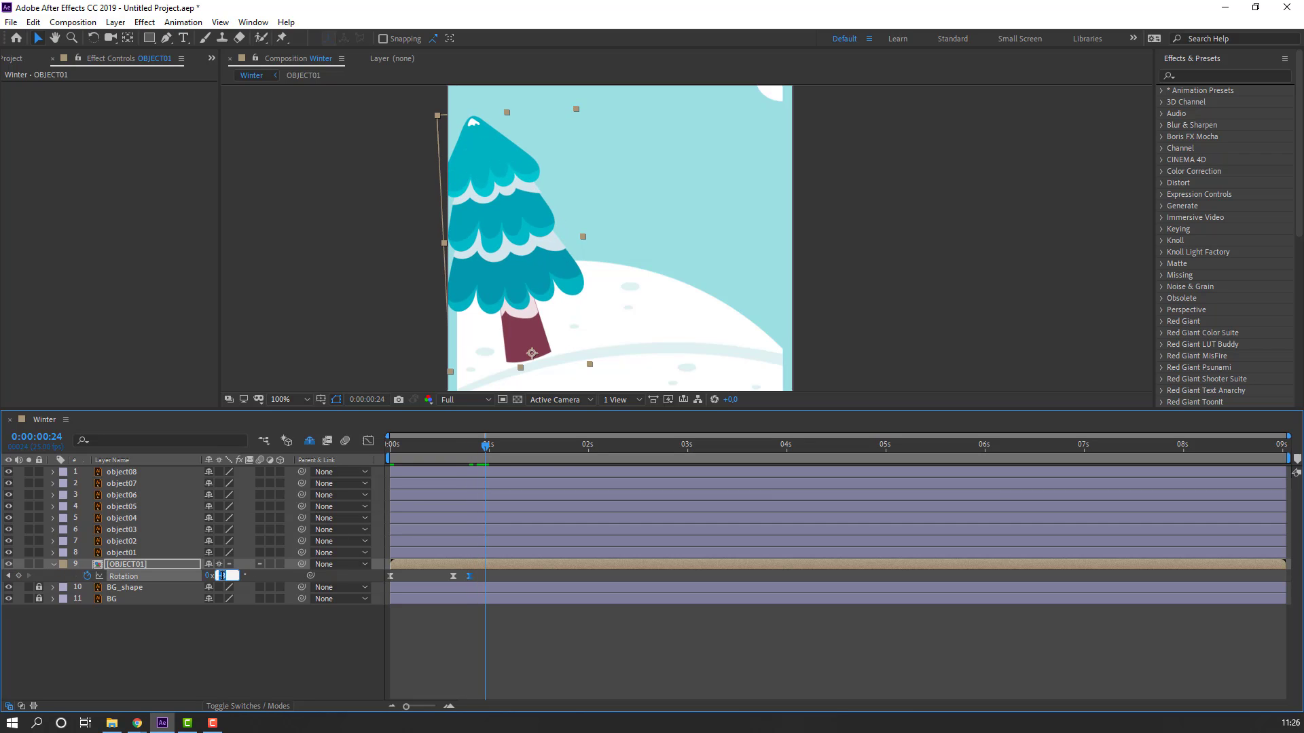
{"action": "type", "text": "1.5"}
{"action": "key", "text": "Return"}
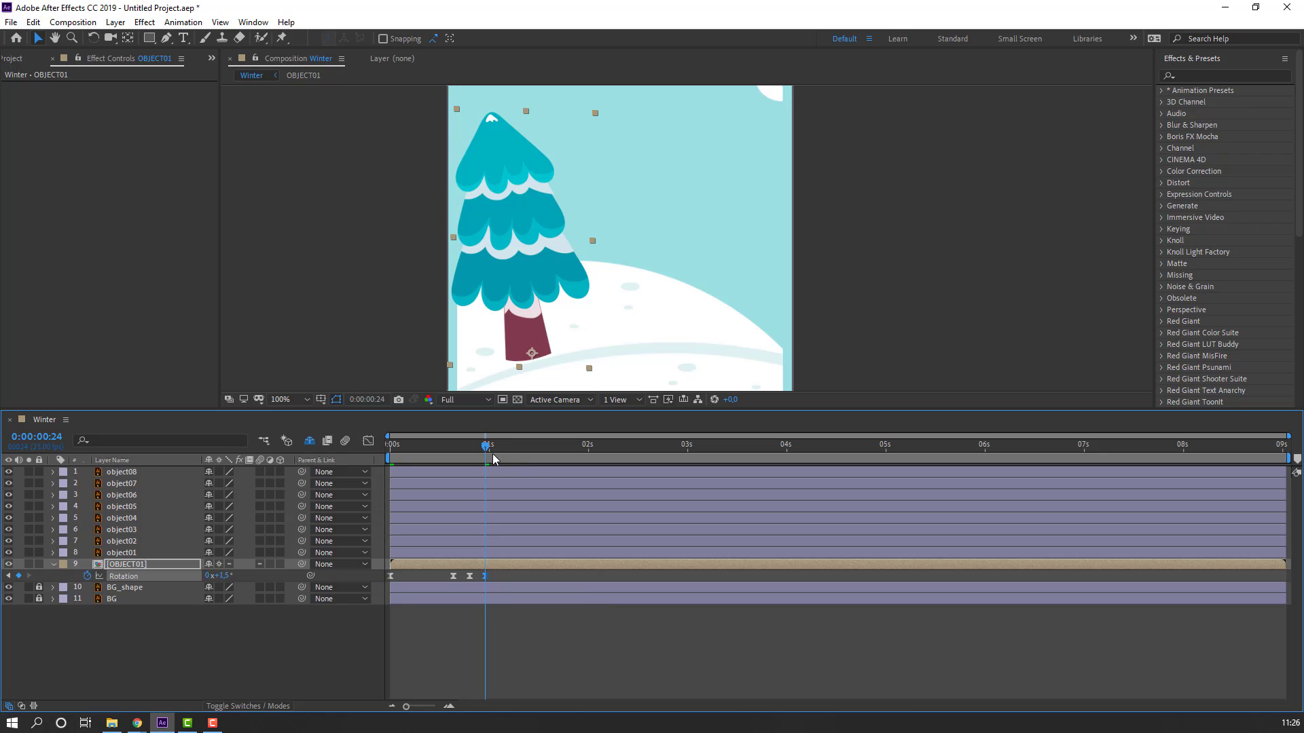
{"action": "left_click_drag", "start_coordinate": [490, 455], "coordinate": [503, 457]}
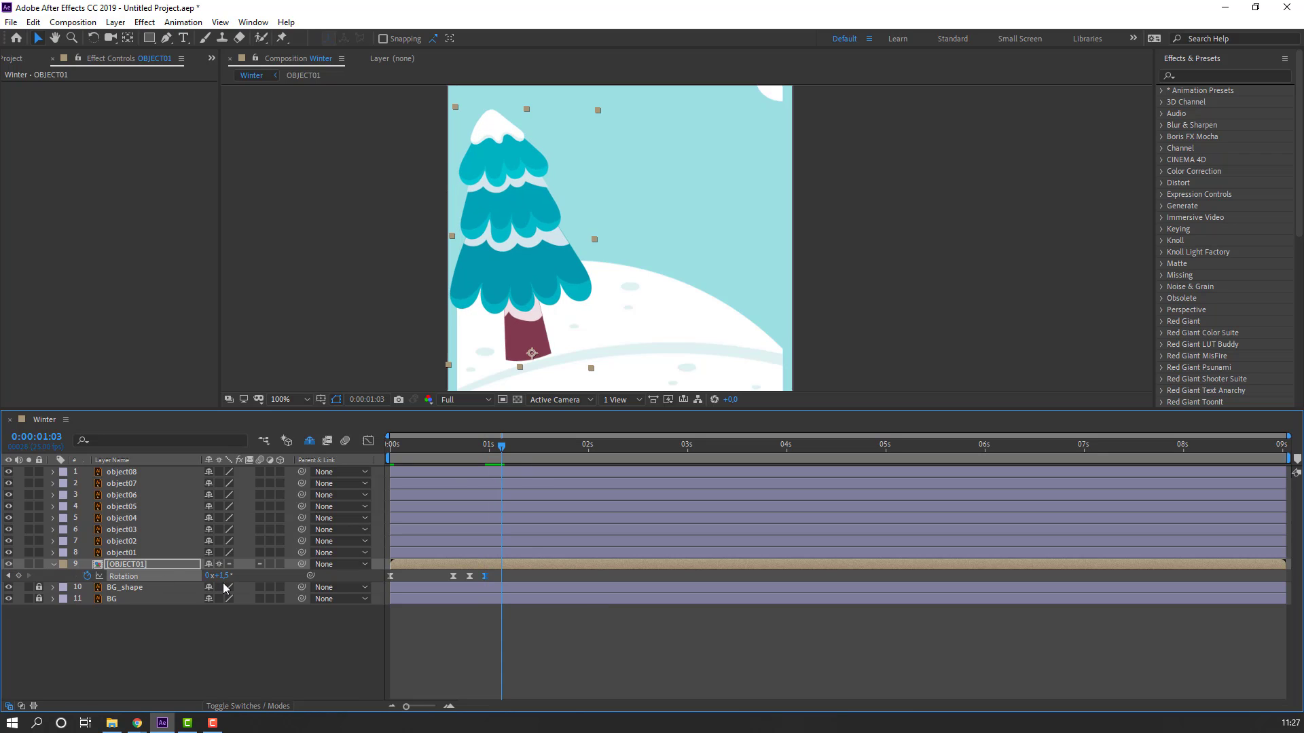
{"action": "left_click", "coordinate": [222, 576]}
{"action": "type", "text": "0"}
{"action": "left_click", "coordinate": [596, 655]}
- Preview the sway and respace the OBJECT01 rotation keyframes about 8 frames apart, with the last at about 0:00:01:08
{"action": "key", "text": "space"}
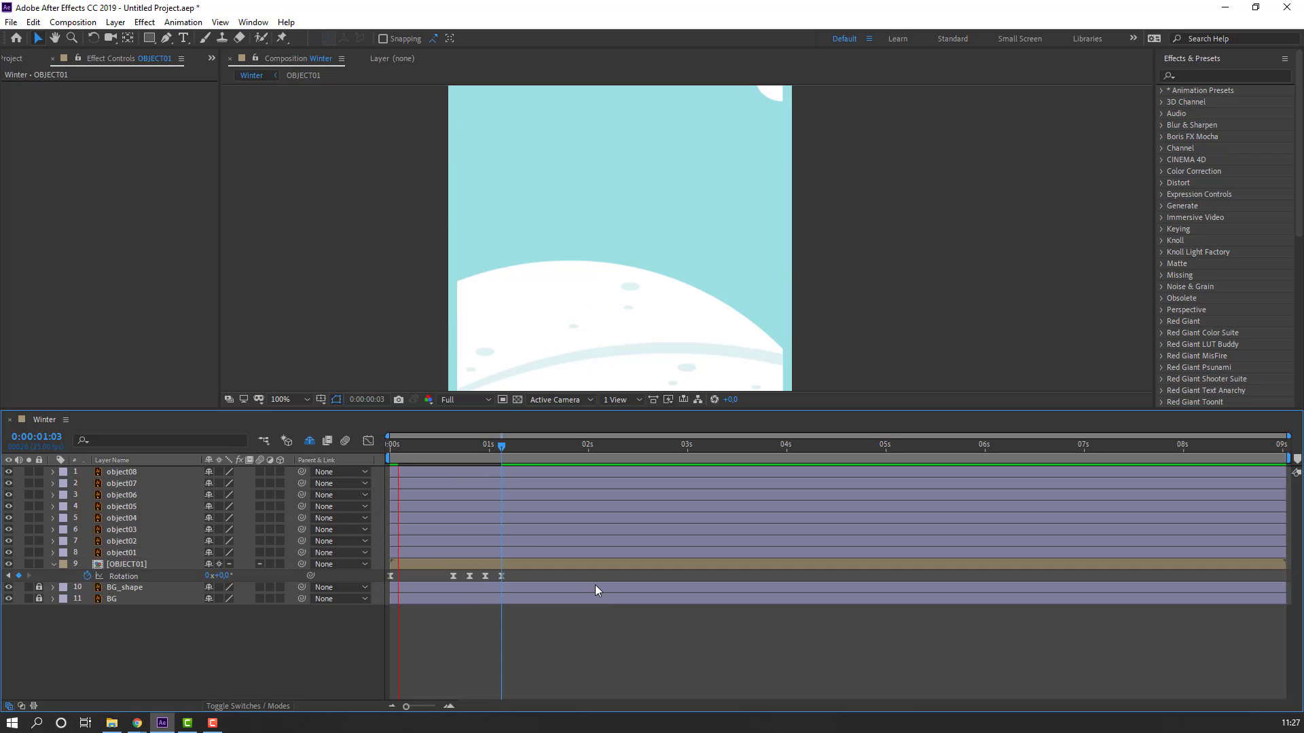
{"action": "key", "text": "space"}
{"action": "mouse_move", "coordinate": [526, 579]}
{"action": "left_mouse_down"}
{"action": "mouse_move", "coordinate": [424, 577]}
{"action": "mouse_move", "coordinate": [521, 578]}
{"action": "left_mouse_up"}
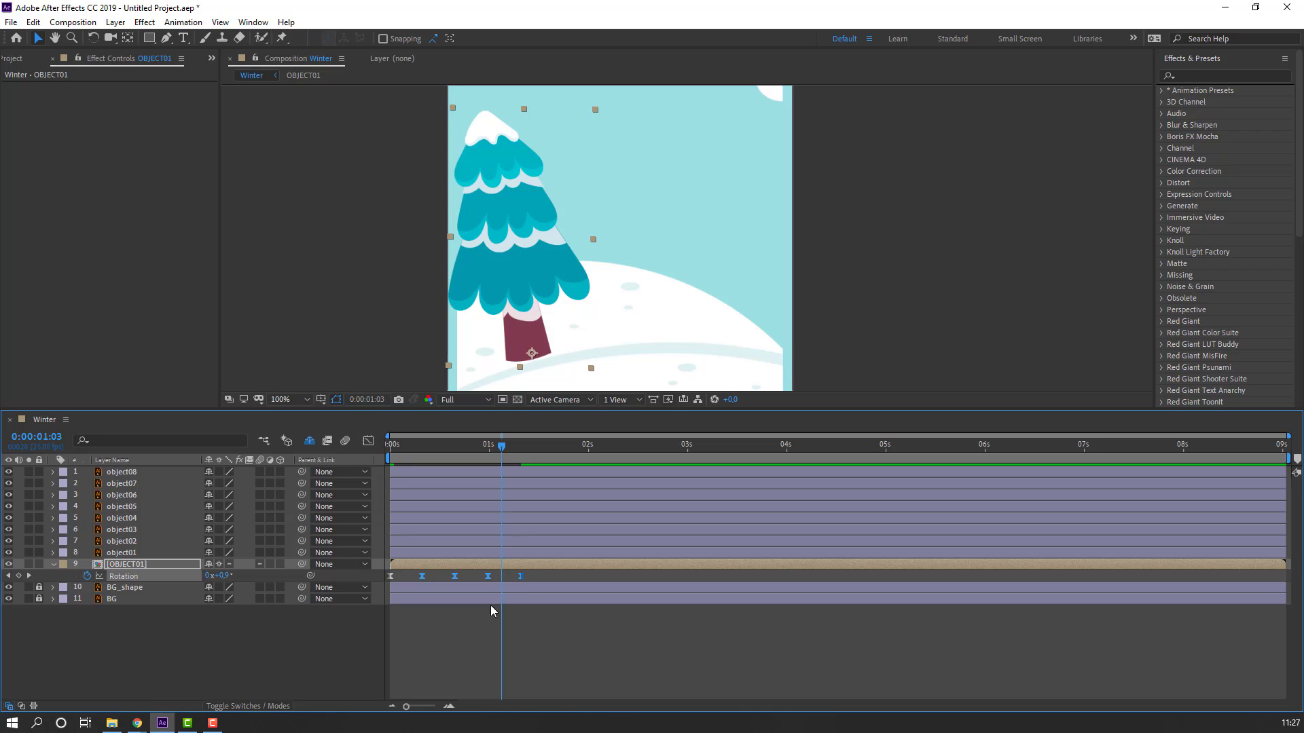
{"action": "left_click", "coordinate": [486, 607]}
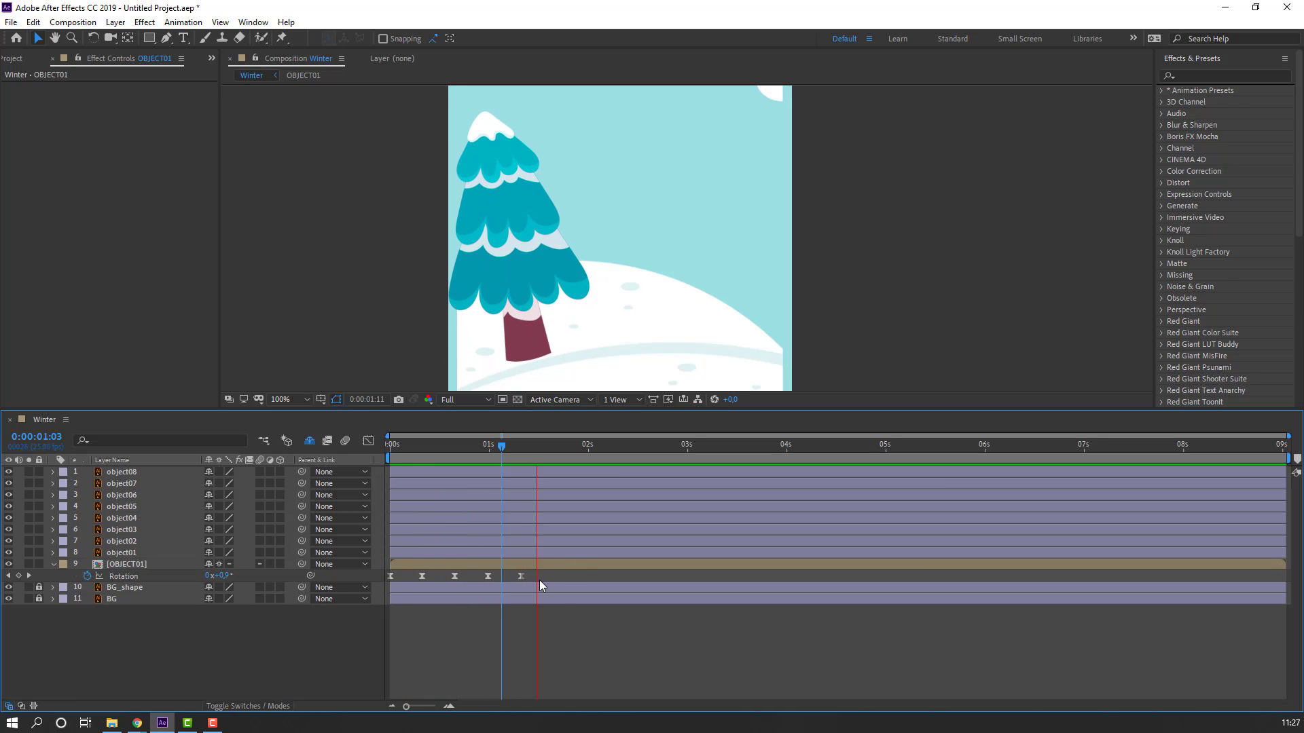
- Set OBJECT01's first rotation keyframe at 0:00:00:00 to -82° and preview the animation from the start
{"action": "left_click", "coordinate": [431, 446]}
{"action": "left_click_drag", "start_coordinate": [428, 446], "coordinate": [376, 450]}
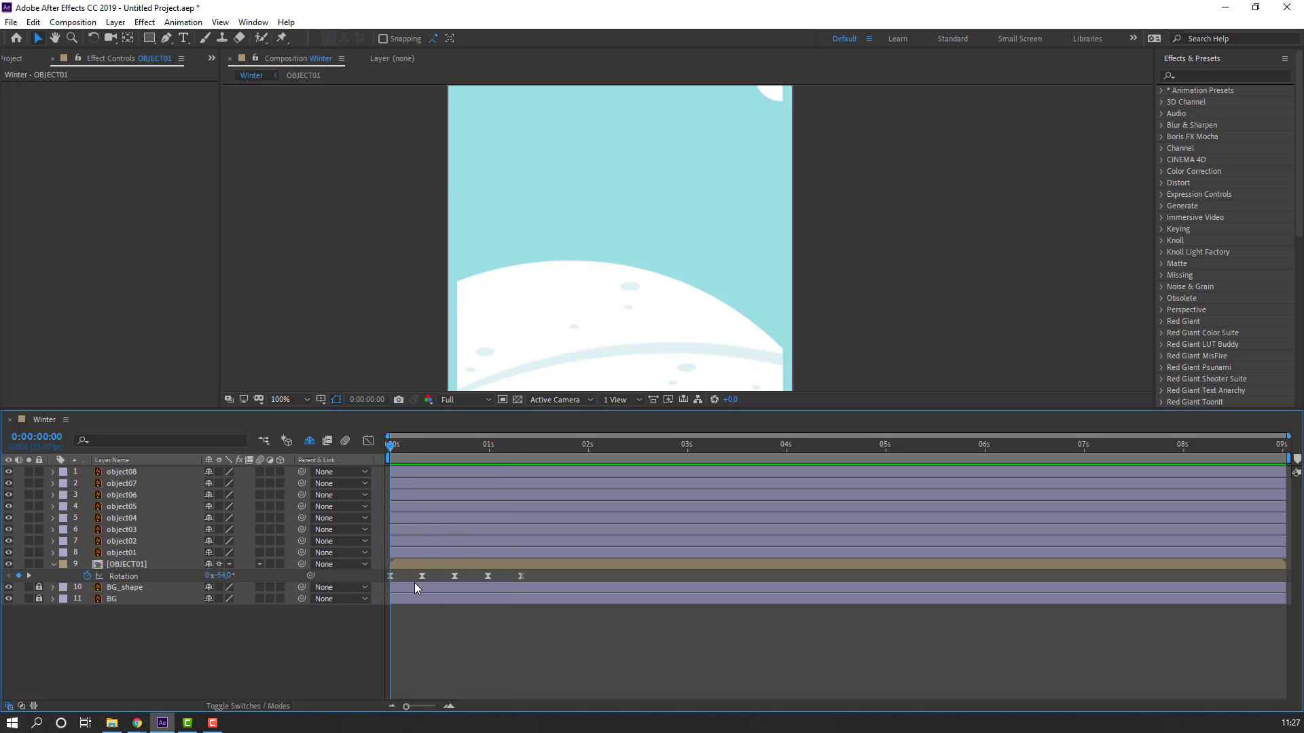
{"action": "left_click", "coordinate": [390, 576]}
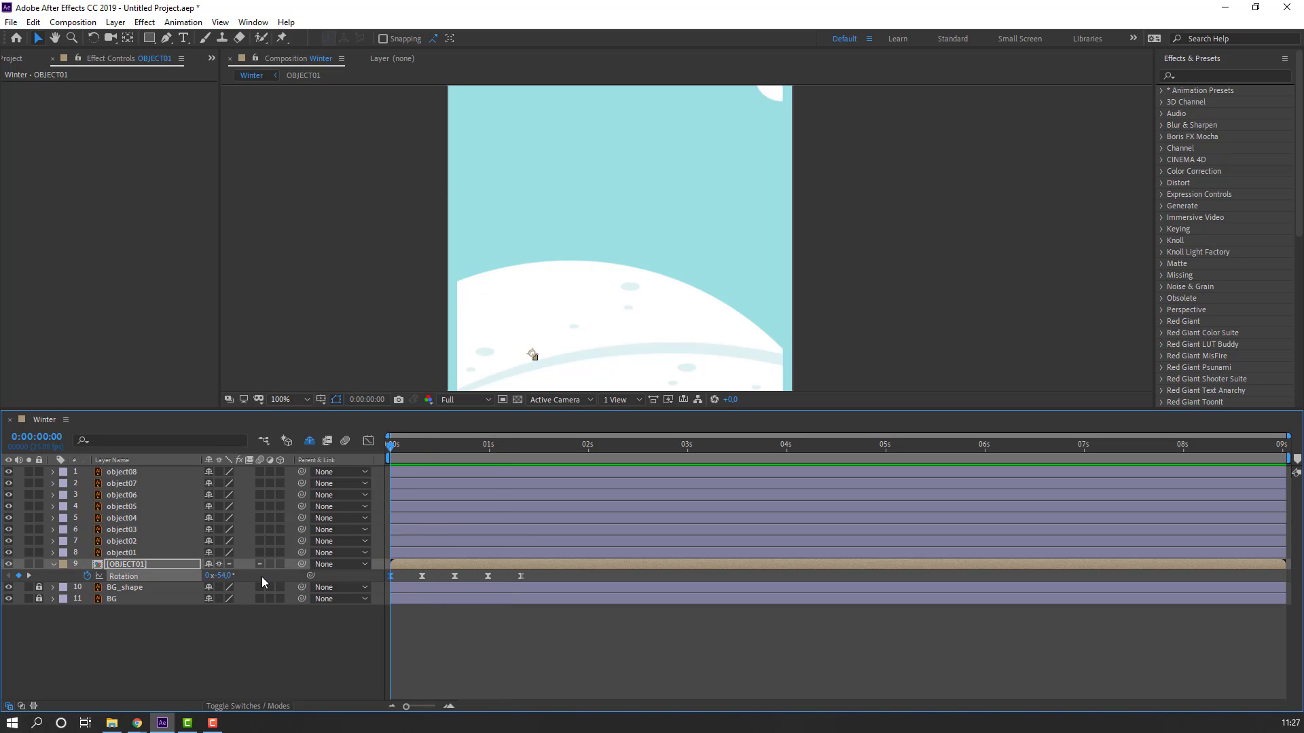
{"action": "left_click_drag", "start_coordinate": [231, 578], "coordinate": [210, 577]}
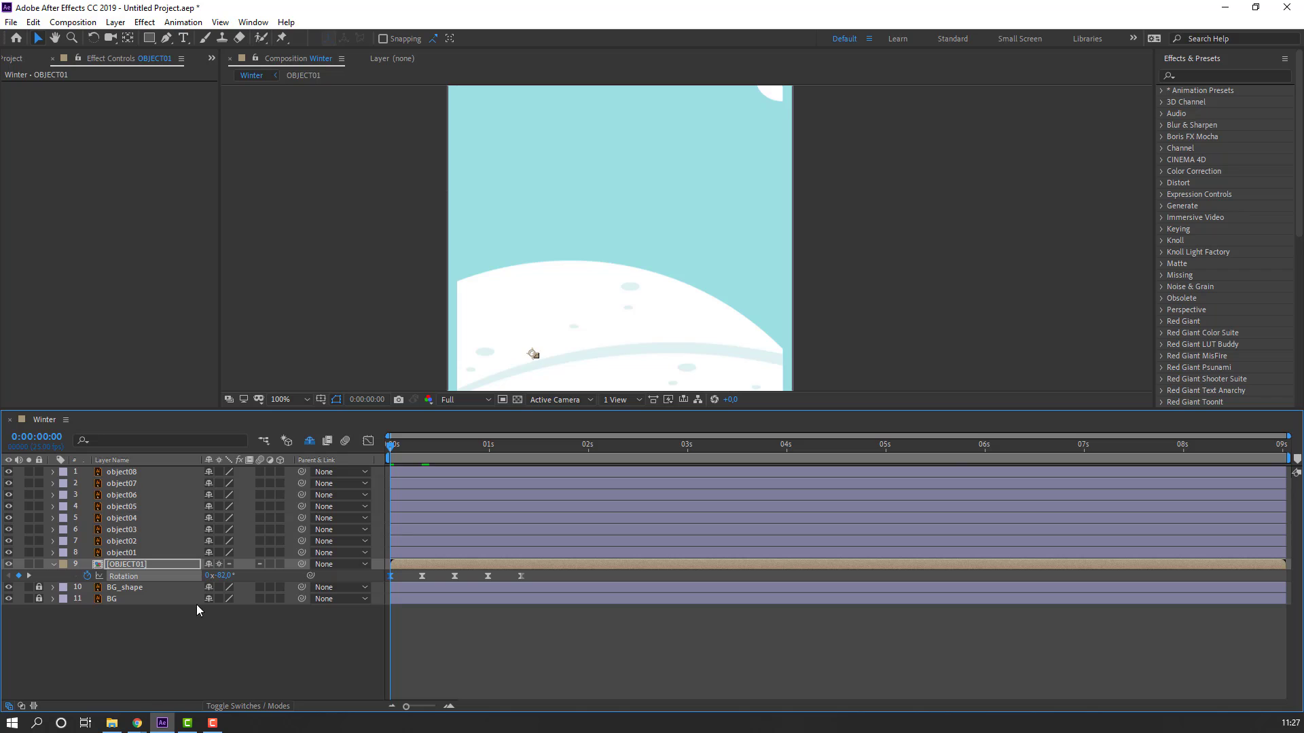
{"action": "key", "text": "space"}
{"action": "key", "text": "space"}
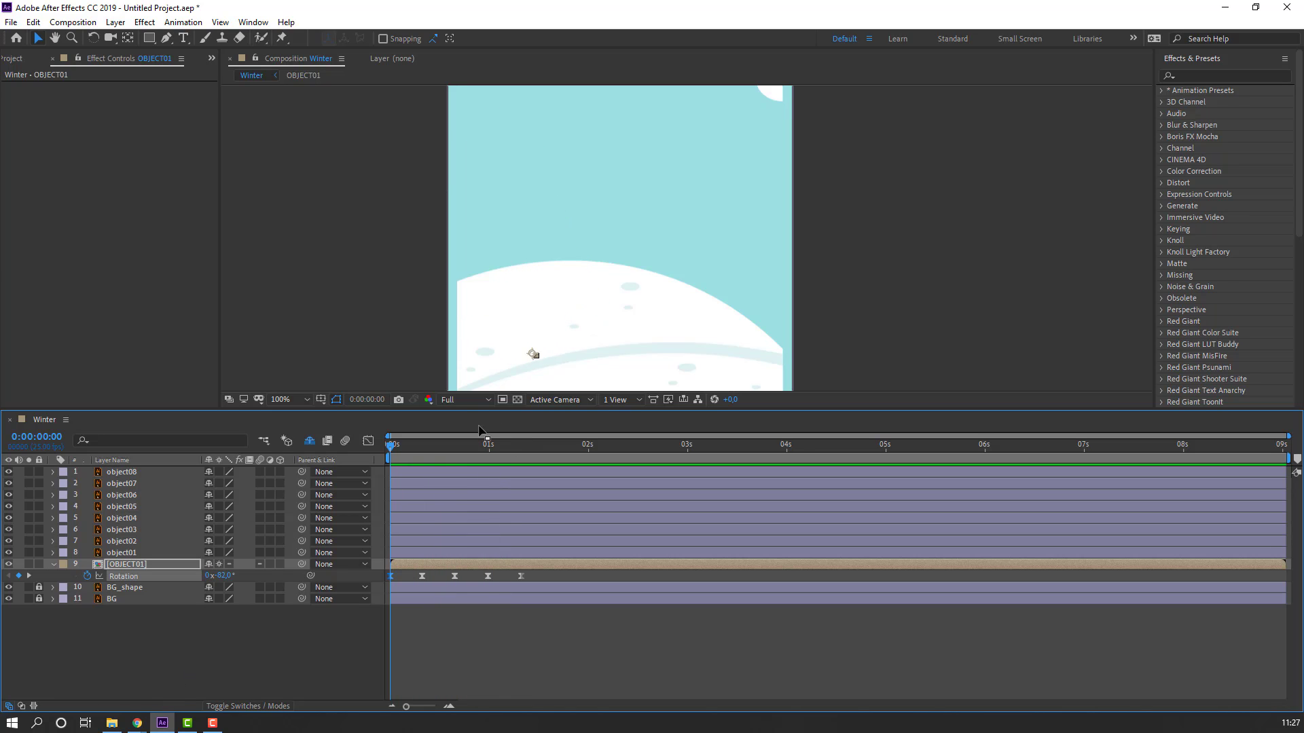
{"action": "left_click_drag", "start_coordinate": [403, 448], "coordinate": [384, 454]}
{"action": "key", "text": "space"}
{"action": "key", "text": "space"}
{"action": "key", "text": "space"}
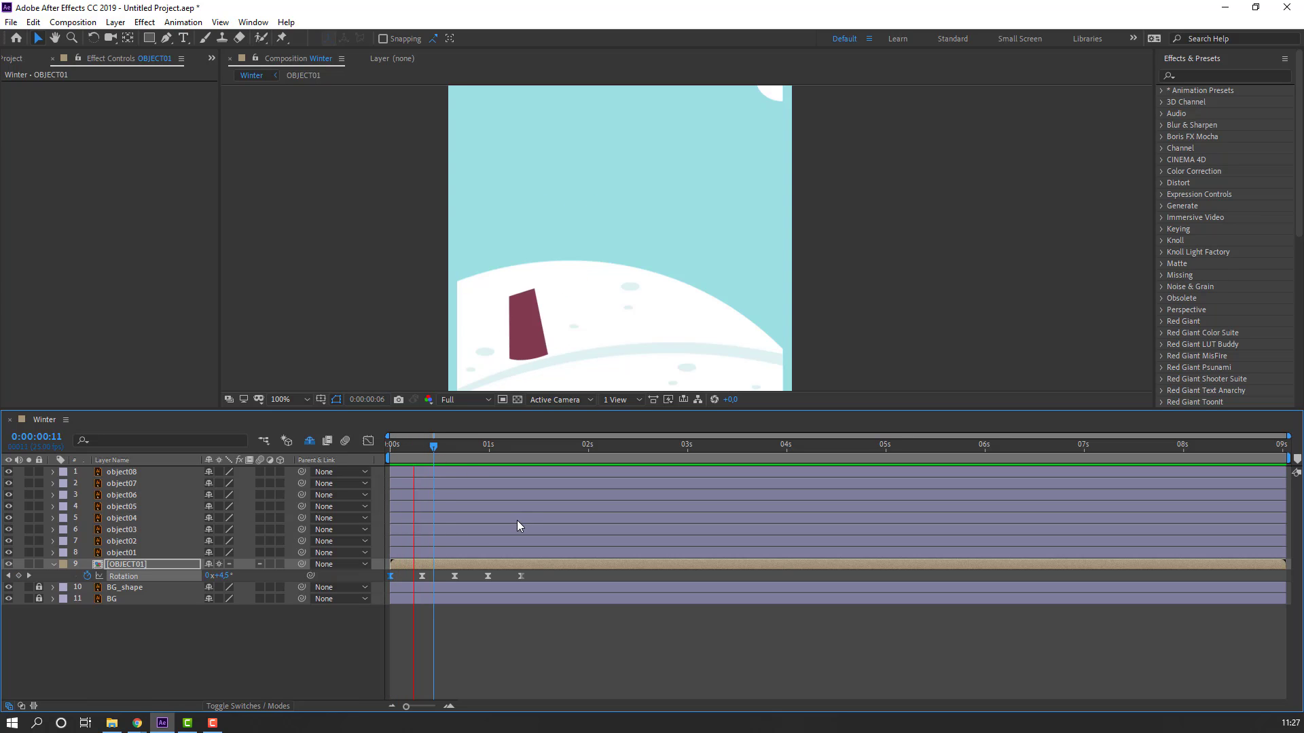
- Duplicate the OBJECT01 layer at 0:00:01:17 and place the copy on the right side of the hill
{"action": "left_click", "coordinate": [556, 445]}
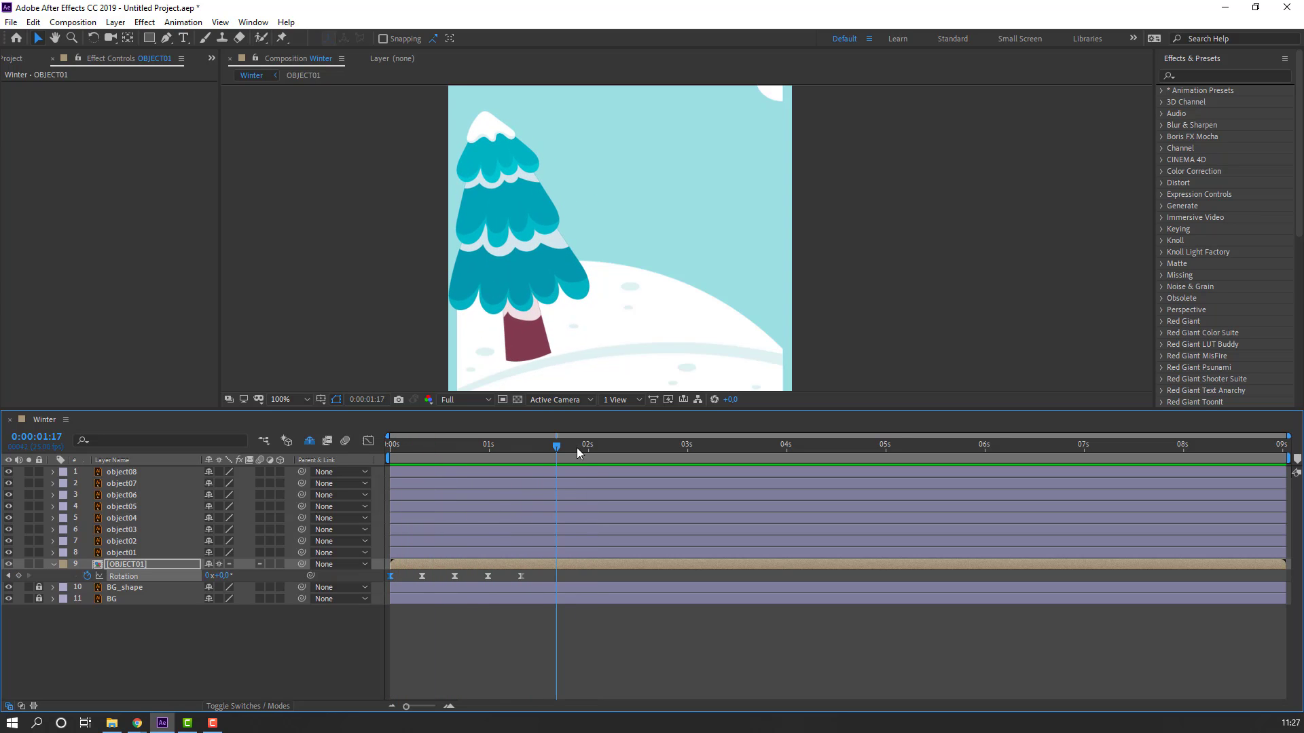
{"action": "left_click", "coordinate": [131, 565]}
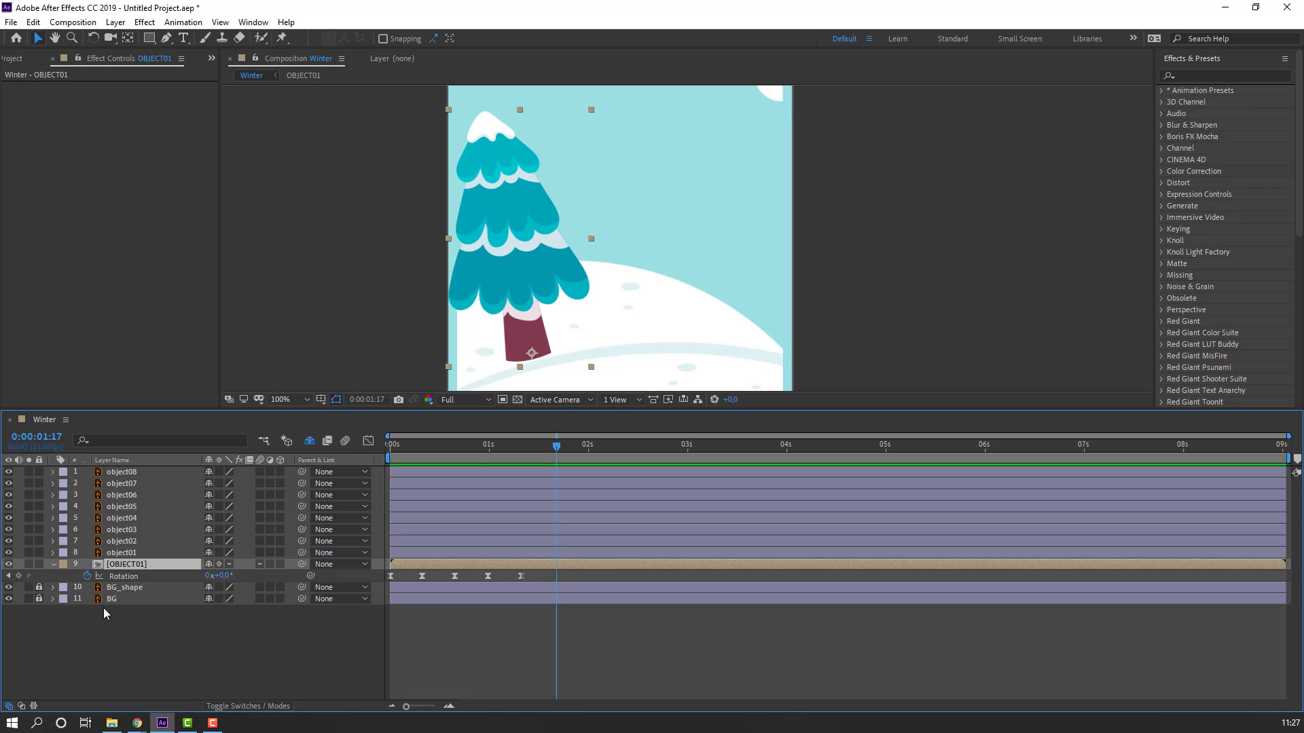
{"action": "key", "text": "ctrl+d"}
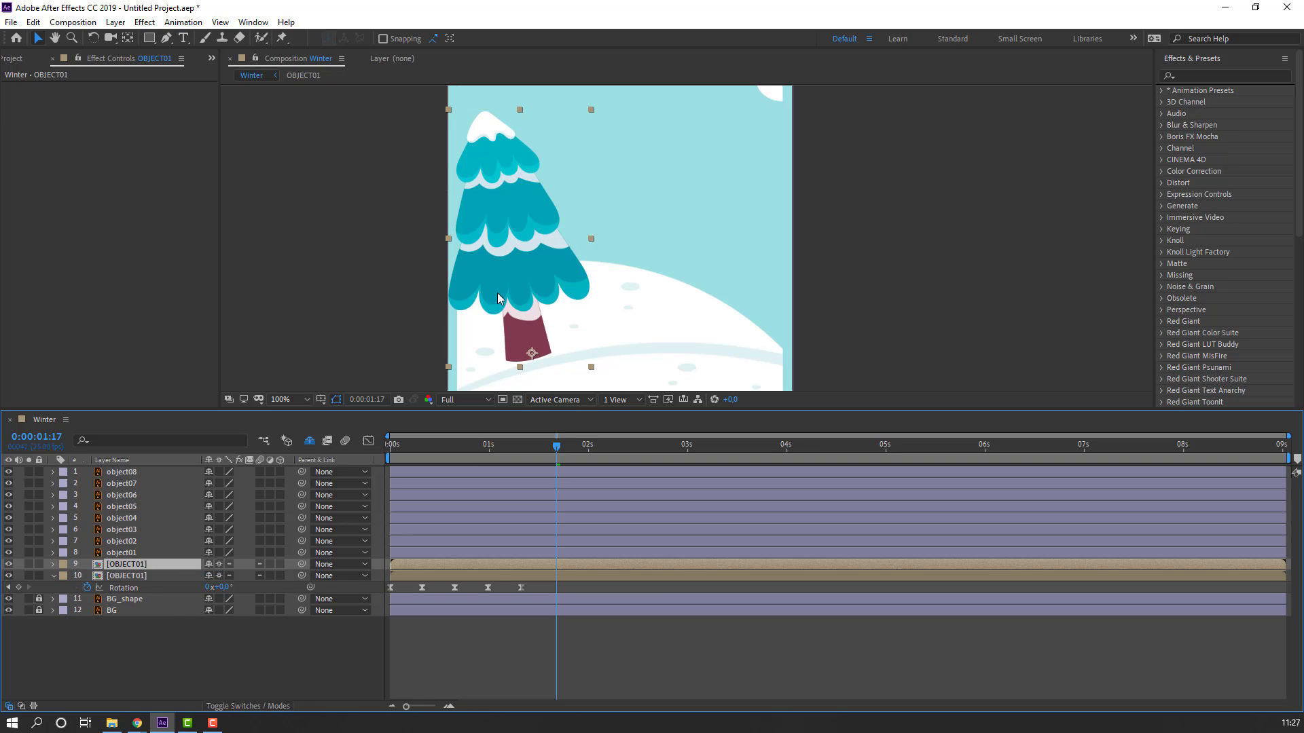
{"action": "left_click_drag", "start_coordinate": [498, 299], "coordinate": [712, 298]}
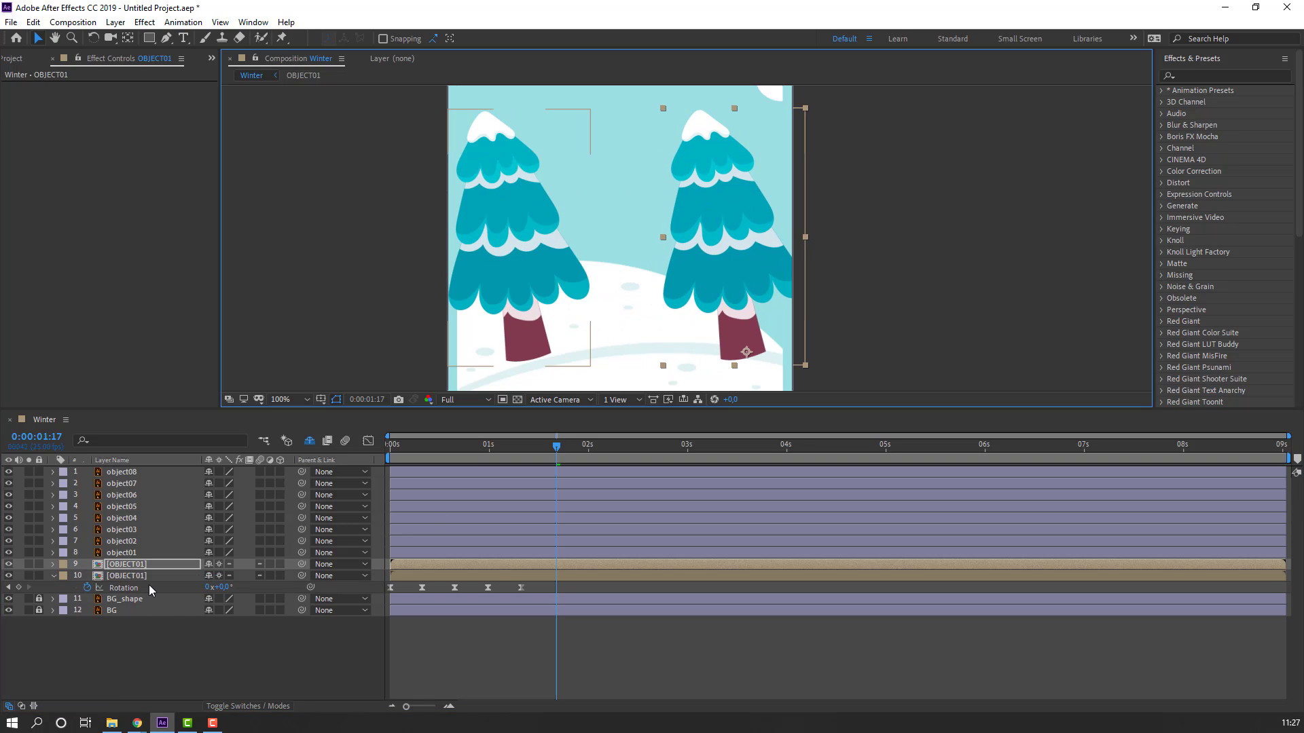
- Offset all rotation keyframes of the duplicated tree by 16° at 0:00:01:08 and shift that tree slightly left
{"action": "key", "text": "u"}
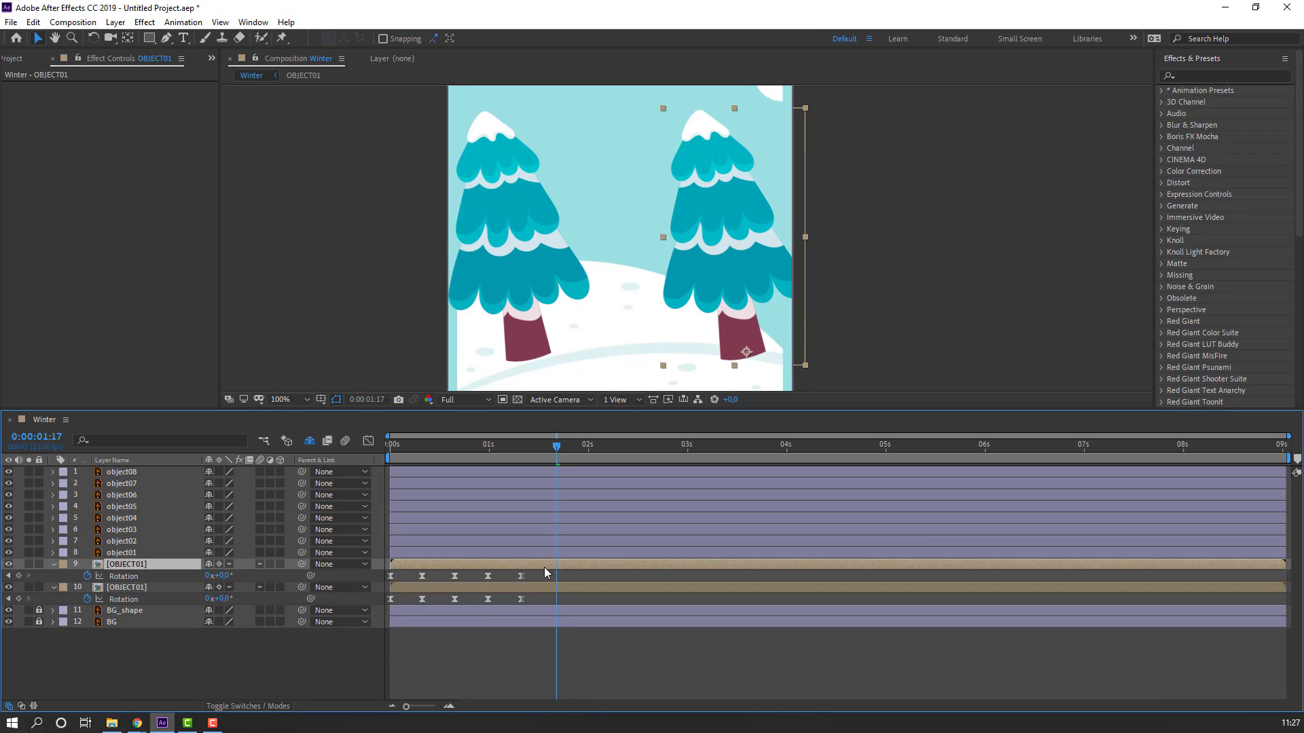
{"action": "left_click_drag", "start_coordinate": [540, 450], "coordinate": [522, 453]}
{"action": "left_click_drag", "start_coordinate": [556, 579], "coordinate": [382, 571]}
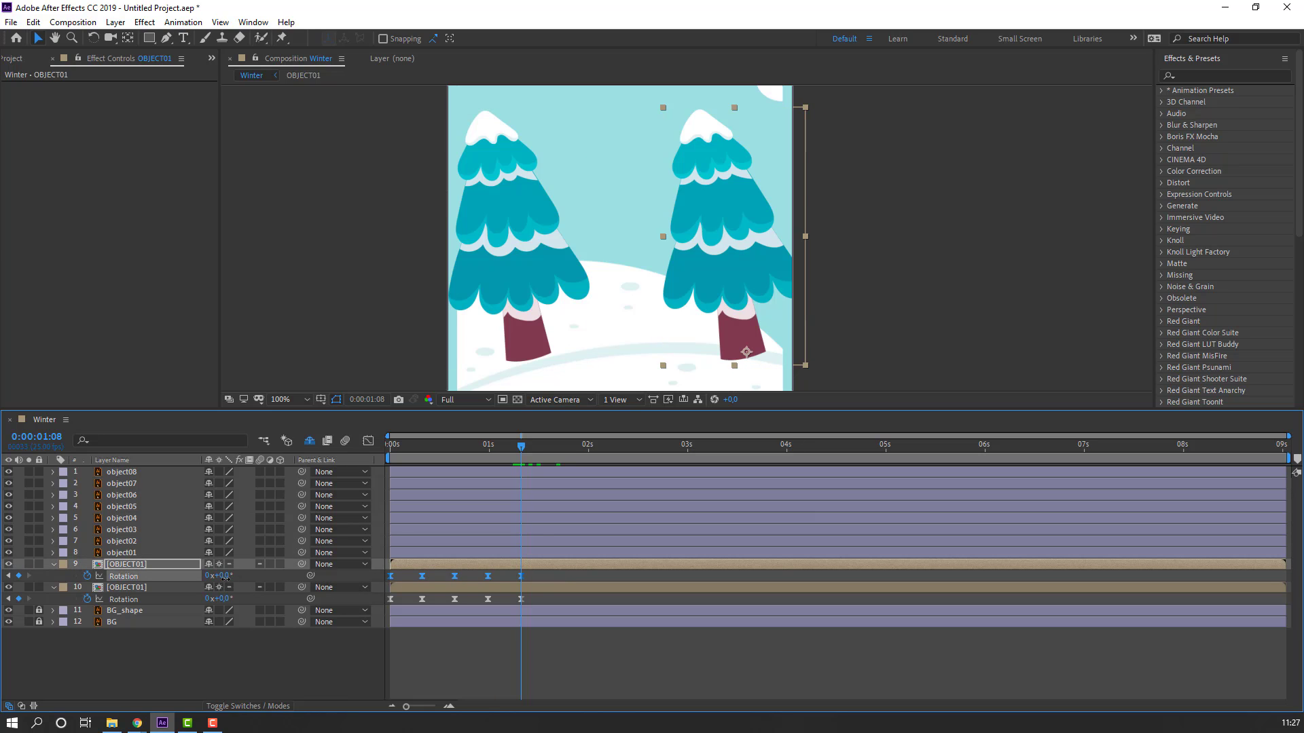
{"action": "left_click_drag", "start_coordinate": [225, 577], "coordinate": [233, 577]}
{"action": "left_click_drag", "start_coordinate": [759, 299], "coordinate": [726, 296]}
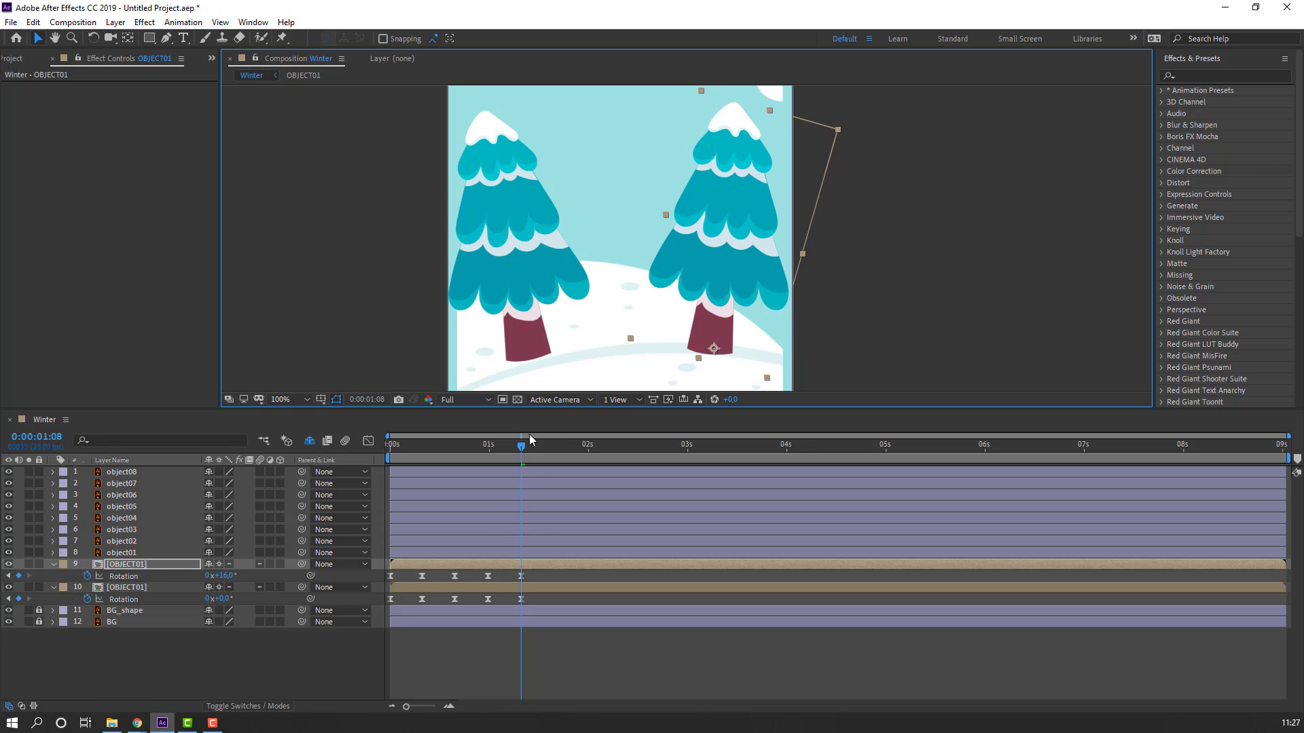
- Preview both tree animations together with the whole composition fitted in the viewer at up to 100%
{"action": "mouse_move", "coordinate": [529, 439]}
{"action": "left_mouse_down"}
{"action": "mouse_move", "coordinate": [380, 447]}
{"action": "mouse_move", "coordinate": [503, 442]}
{"action": "left_mouse_up"}
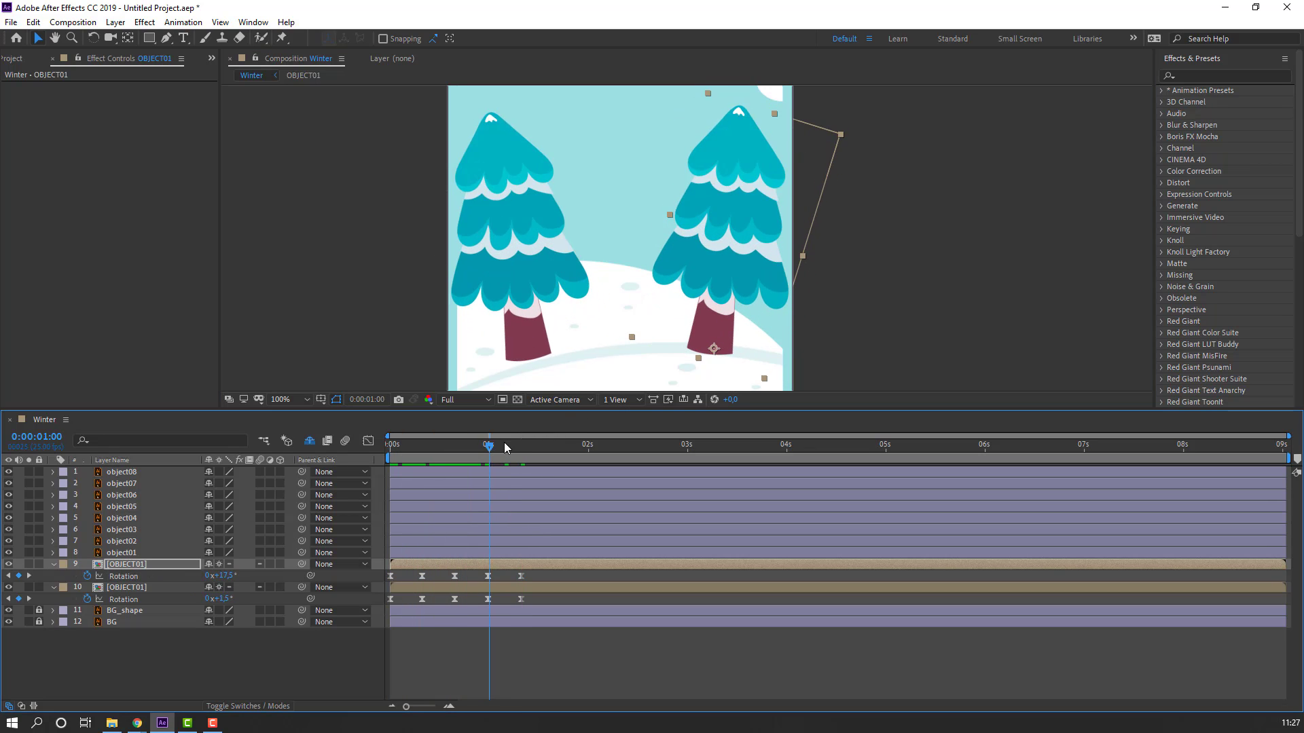
{"action": "key", "text": "space"}
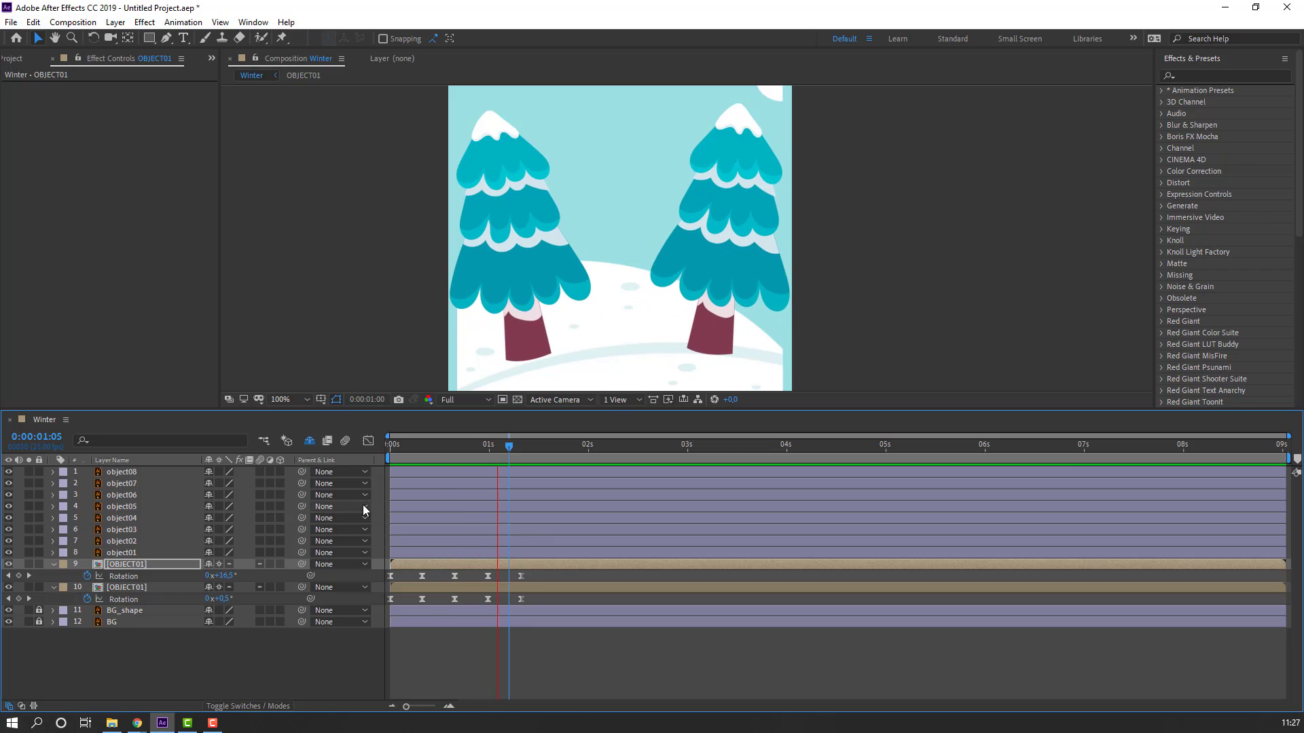
{"action": "scroll", "coordinate": [393, 321], "scroll_direction": "down", "scroll_amount": 2}
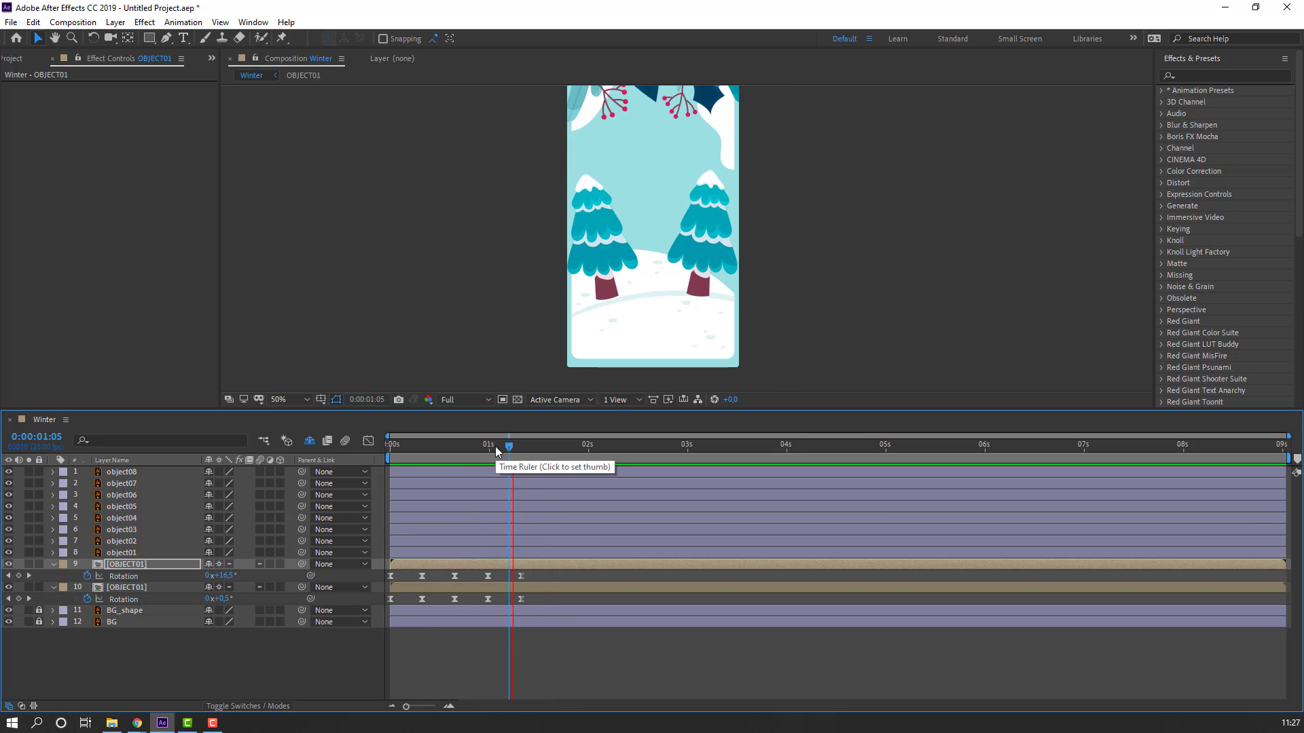
{"action": "key", "text": "space"}
{"action": "left_click", "coordinate": [287, 399]}
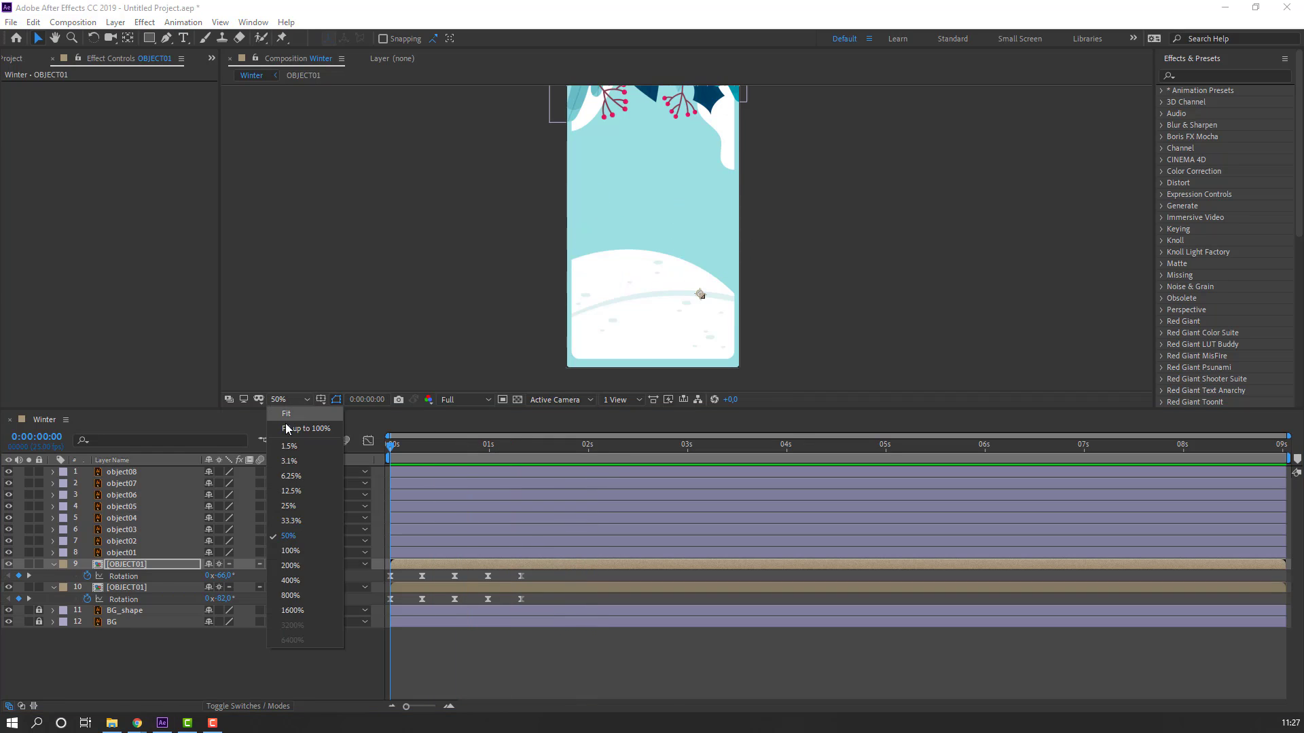
{"action": "left_click", "coordinate": [286, 428]}
{"action": "key", "text": "space"}
{"action": "key", "text": "space"}
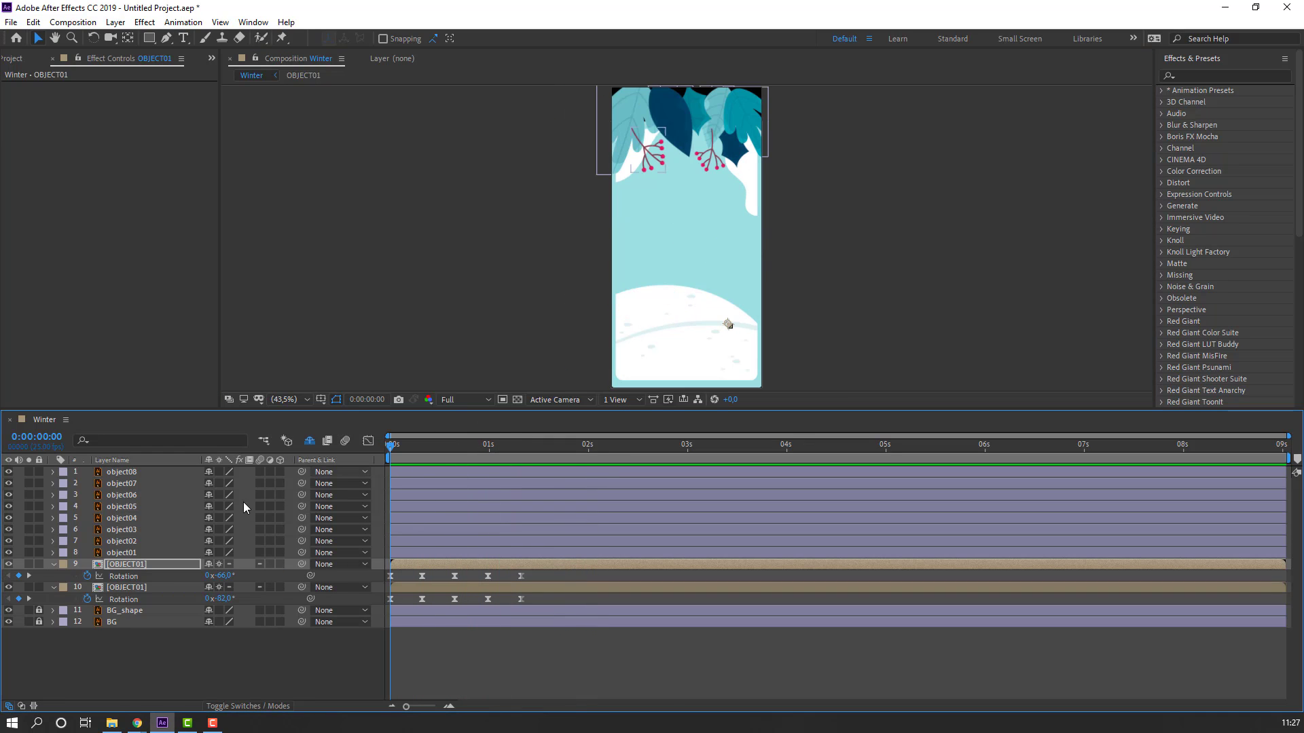
- Collapse both OBJECT01 layers, then unlock the BG layer, scale it to 133%, and lock it again
{"action": "left_click", "coordinate": [53, 564]}
{"action": "left_click", "coordinate": [52, 576]}
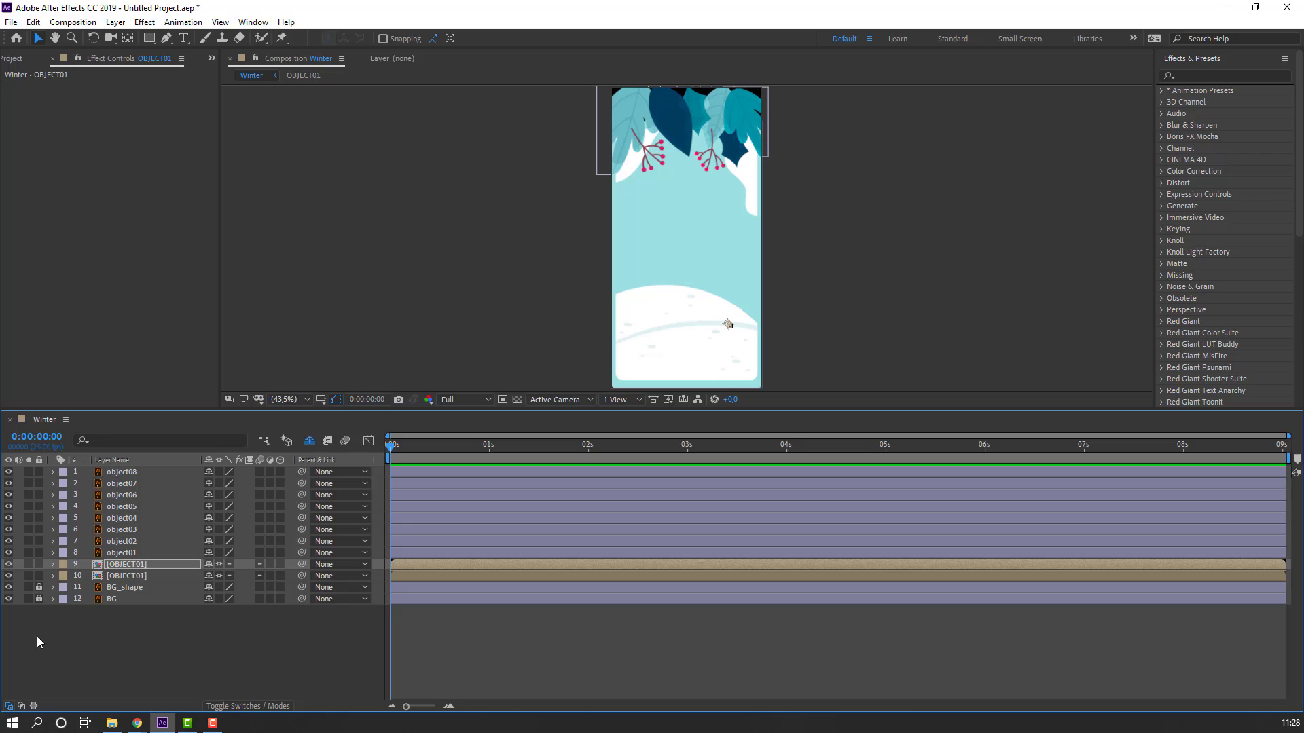
{"action": "left_click", "coordinate": [39, 599]}
{"action": "left_click", "coordinate": [127, 598]}
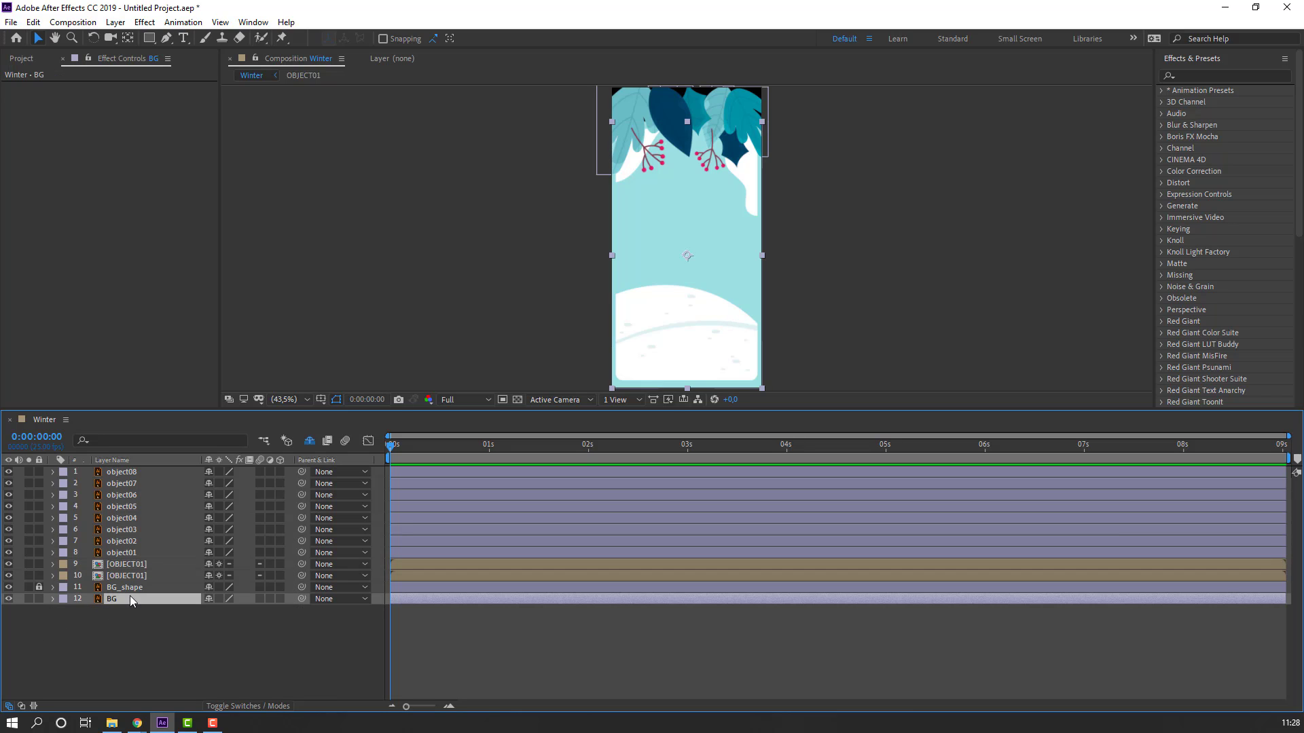
{"action": "key", "text": "s"}
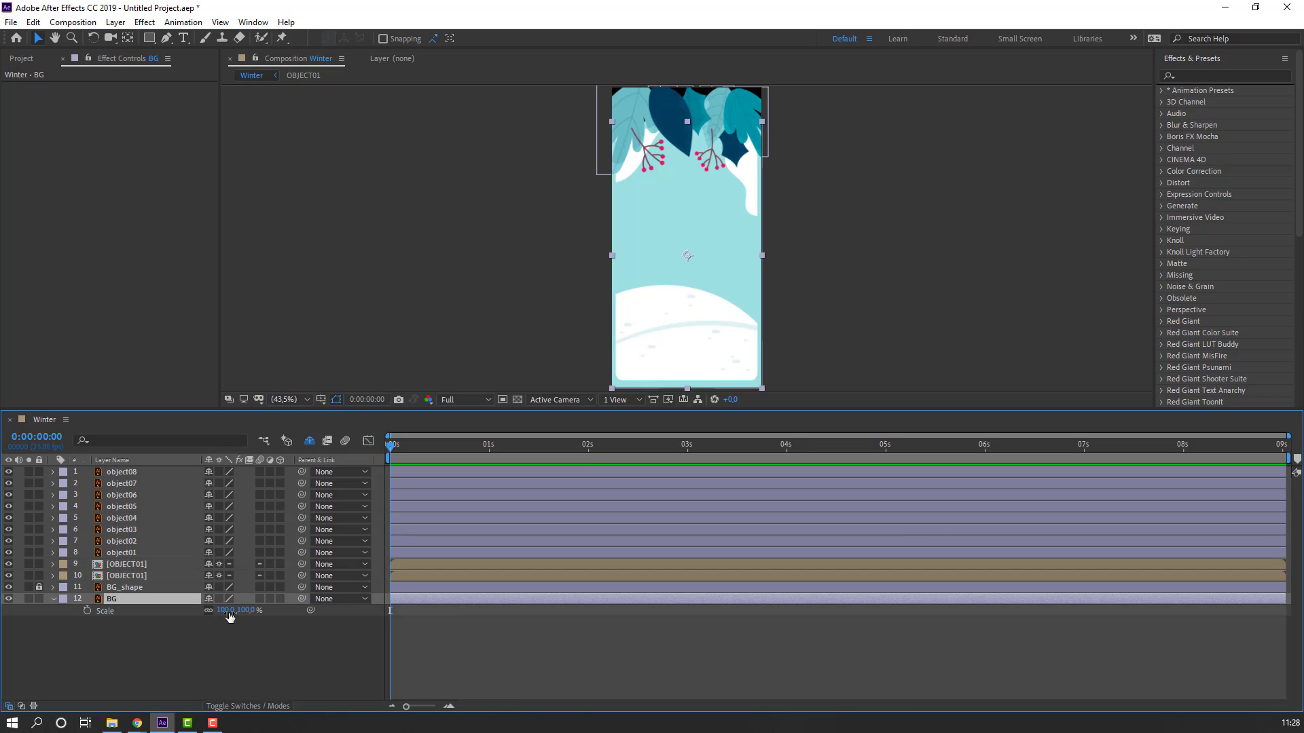
{"action": "left_click_drag", "start_coordinate": [226, 611], "coordinate": [241, 611]}
{"action": "left_click", "coordinate": [59, 599]}
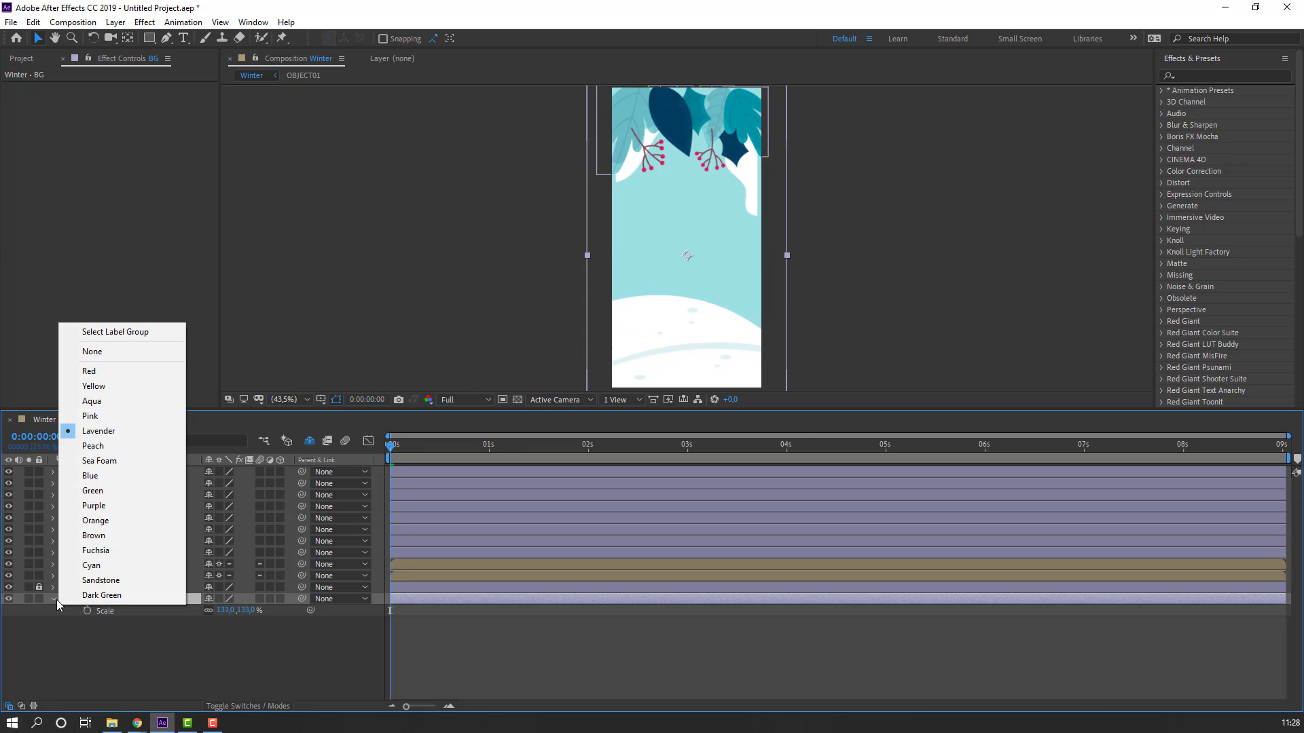
{"action": "left_click", "coordinate": [54, 599]}
{"action": "left_click", "coordinate": [38, 599]}
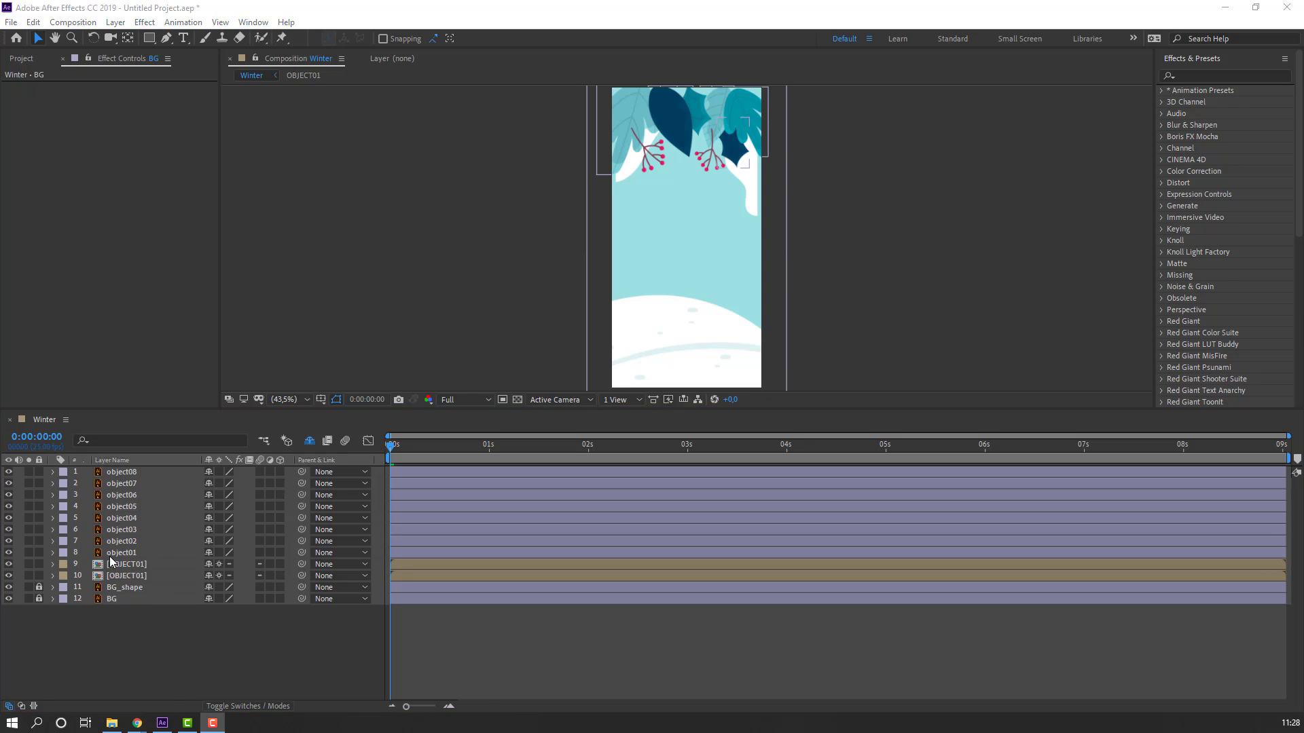
- Move the anchor points of layers object01 through object08 to their top centres with Anchor Point Mover
{"action": "left_click", "coordinate": [110, 552]}
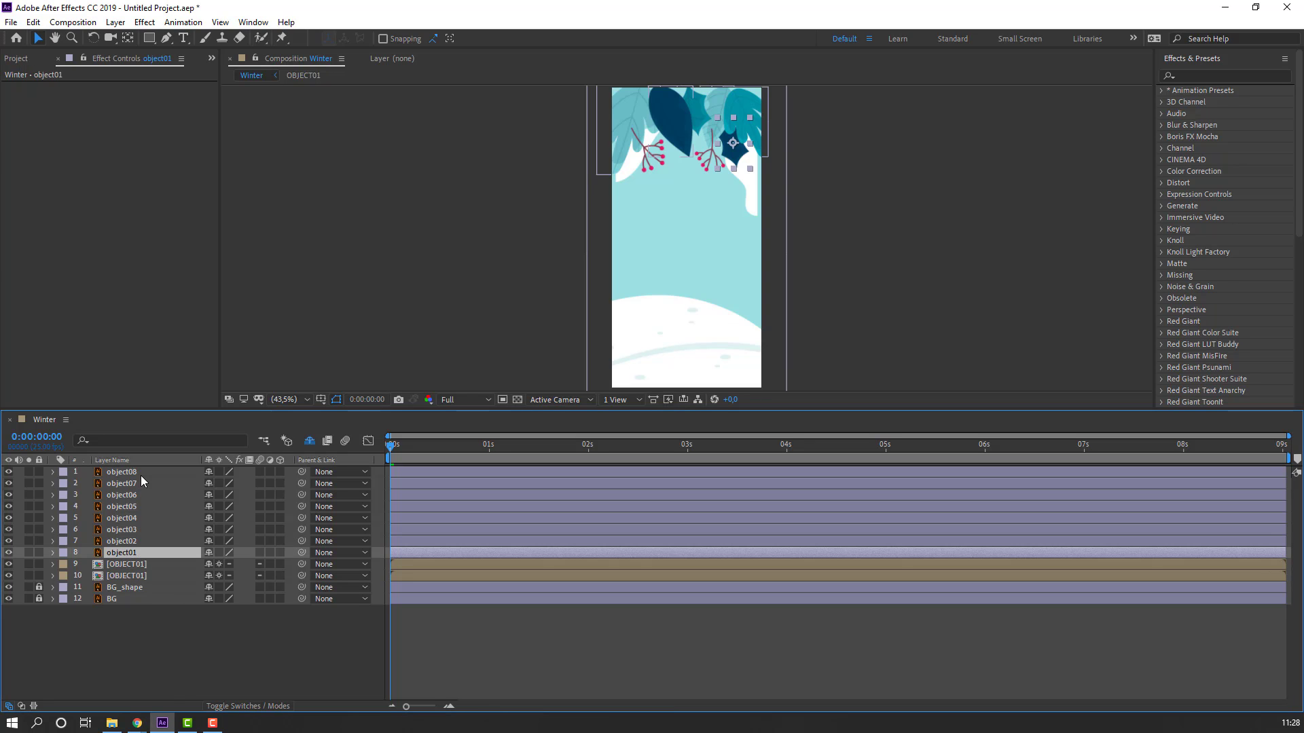
{"action": "left_click", "coordinate": [134, 472], "text": "shift"}
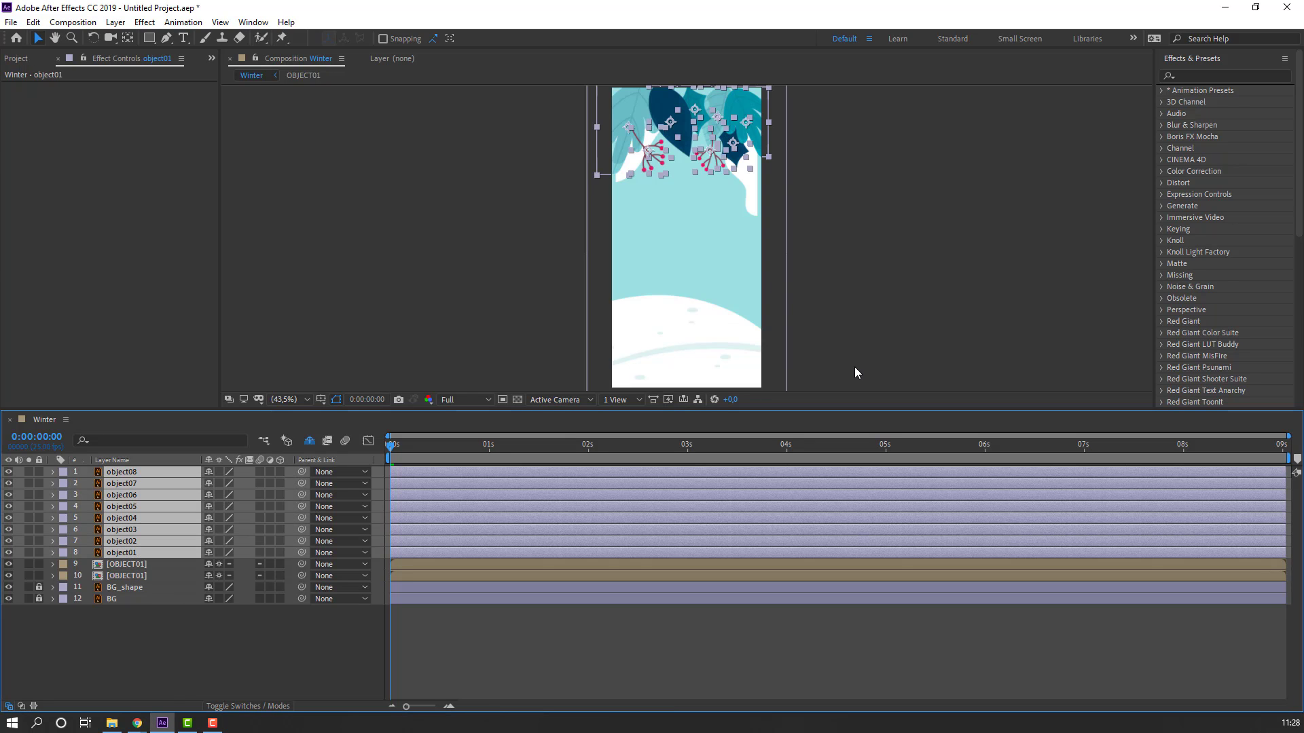
{"action": "left_click", "coordinate": [255, 23]}
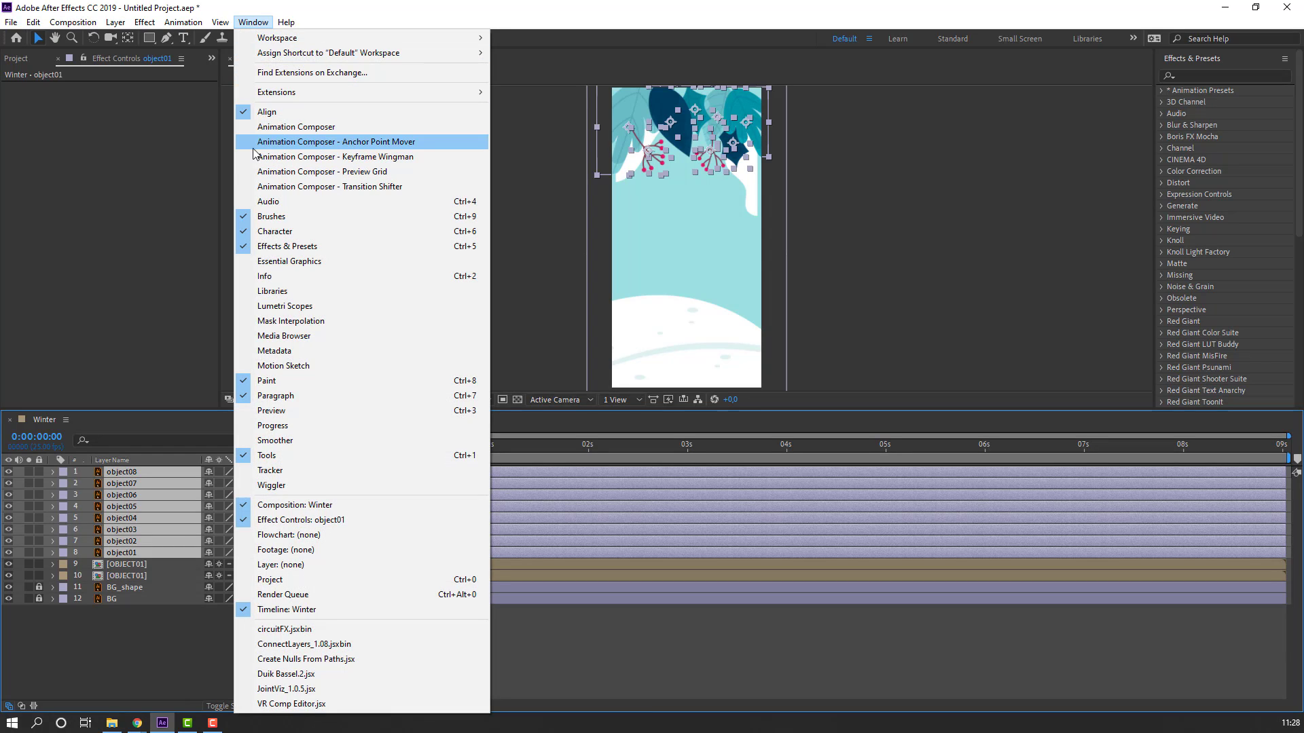
{"action": "left_click", "coordinate": [408, 142]}
{"action": "left_click_drag", "start_coordinate": [769, 143], "coordinate": [205, 156]}
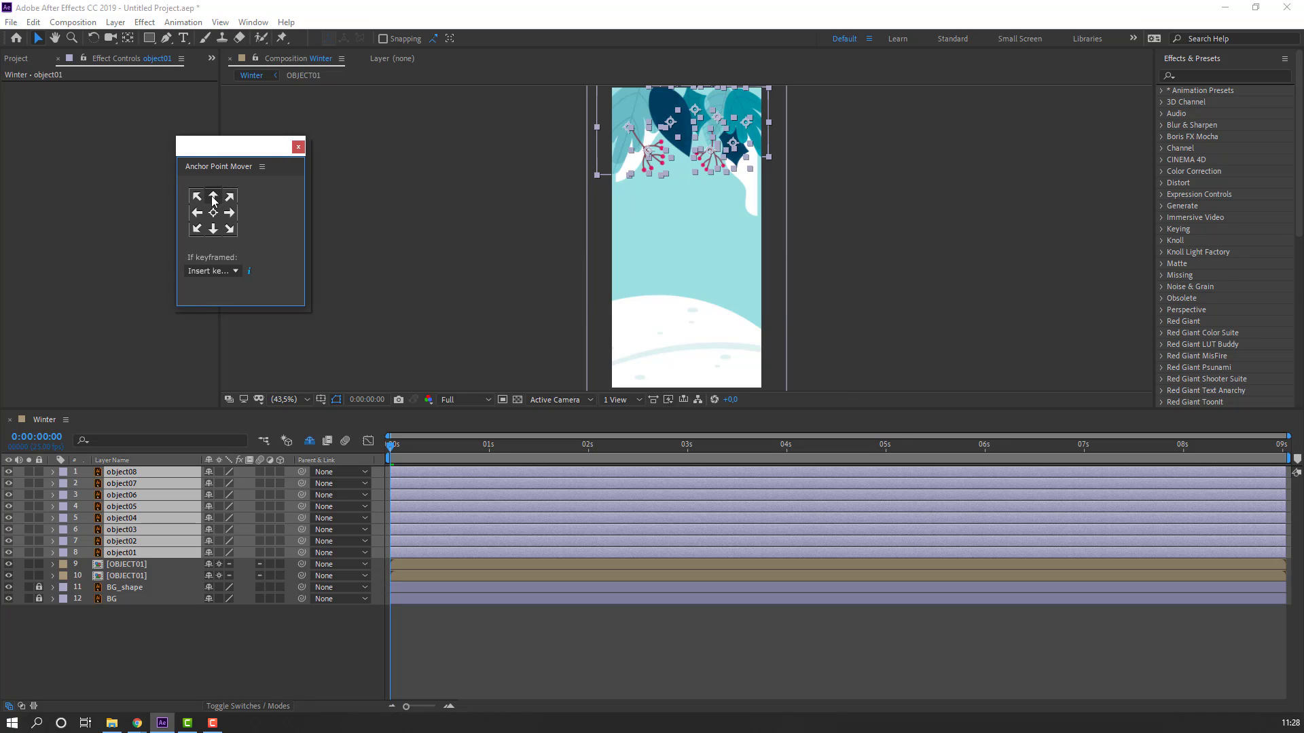
{"action": "left_click", "coordinate": [213, 197]}
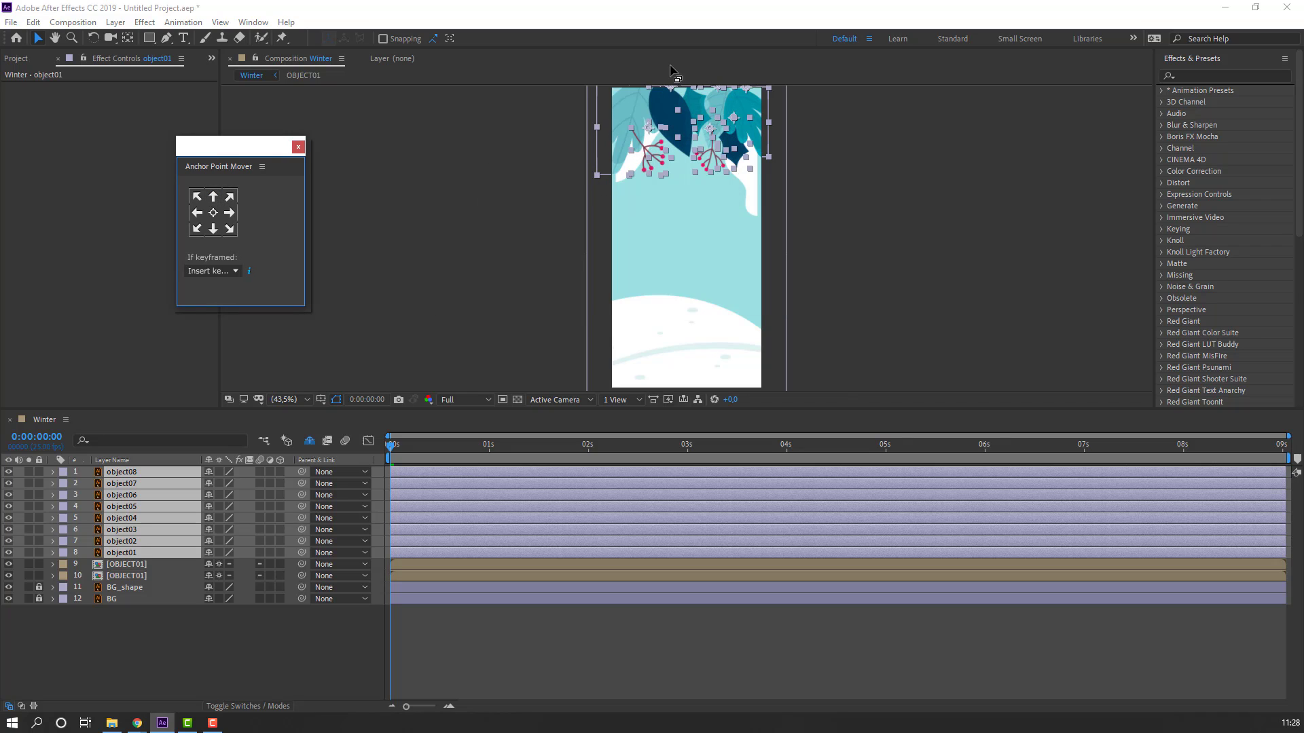
{"action": "left_click", "coordinate": [299, 148]}
{"action": "left_click", "coordinate": [84, 656]}
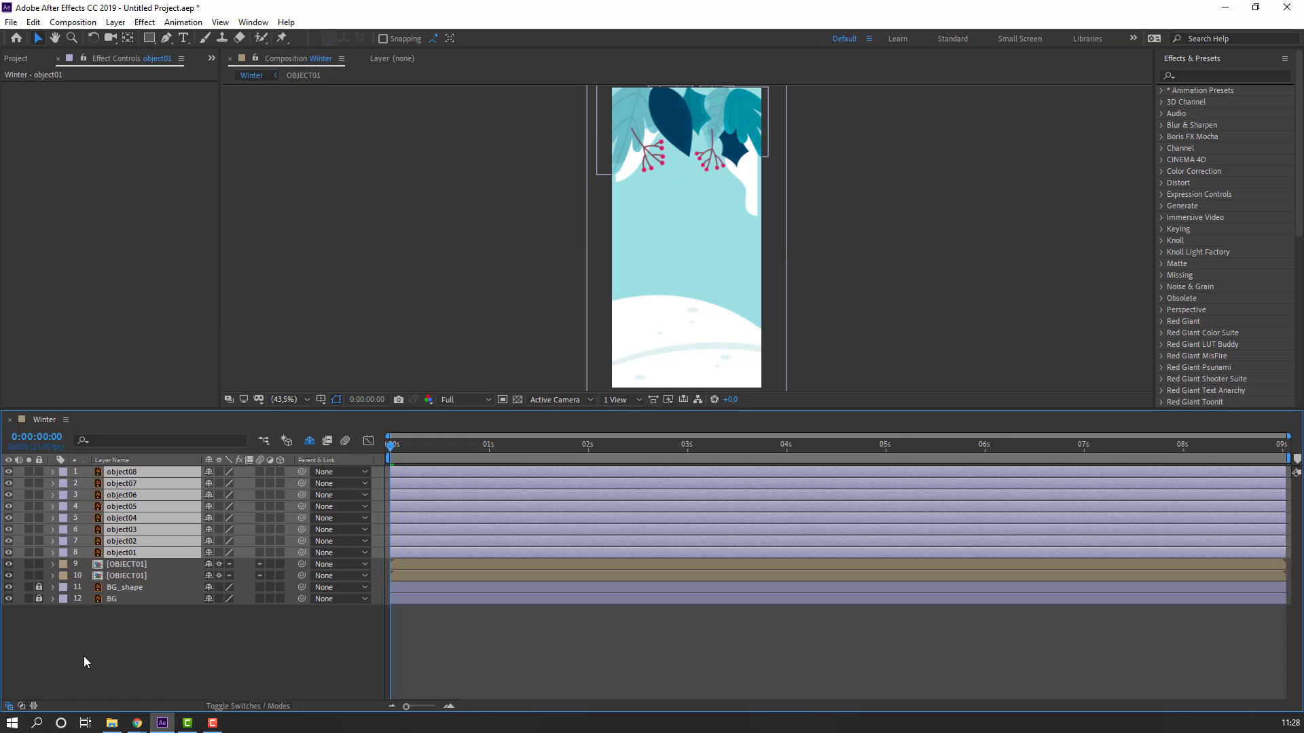
- Solo object01 and move its anchor point onto the upper tip of the dark blue spiky leaf
{"action": "left_click", "coordinate": [124, 555]}
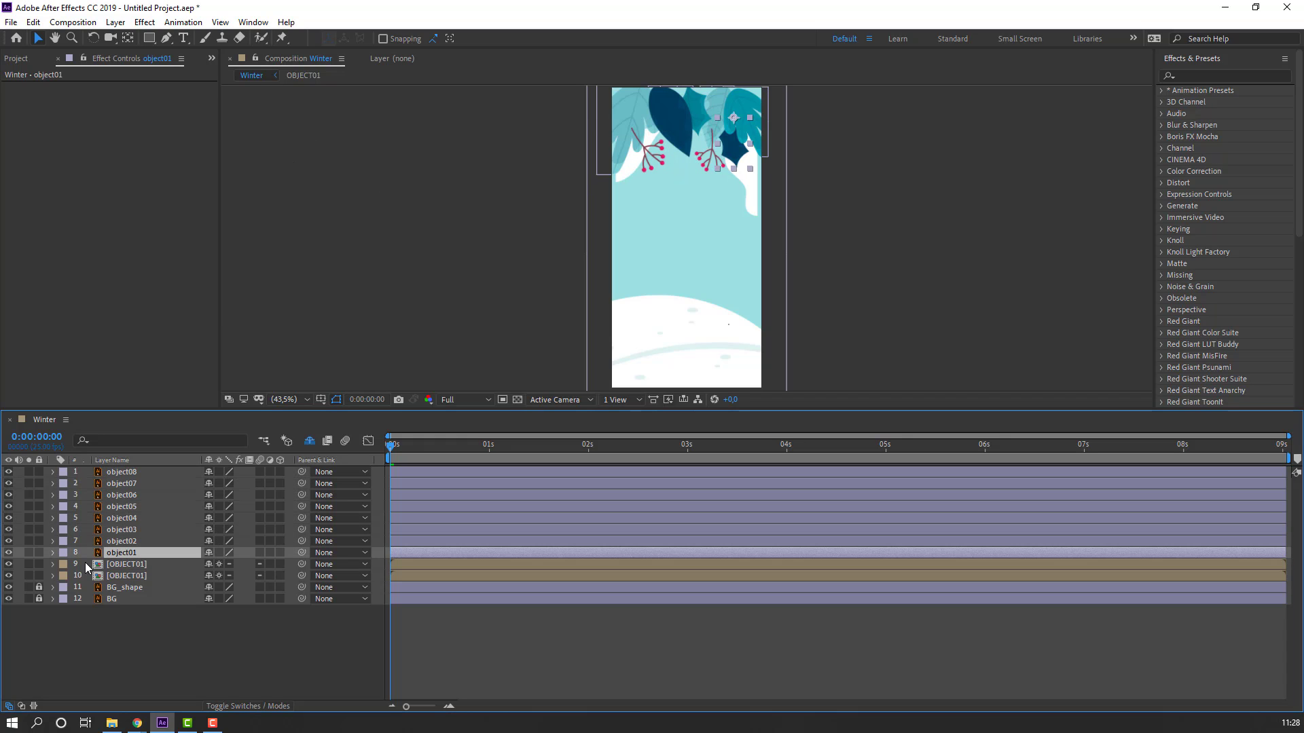
{"action": "left_click", "coordinate": [29, 553]}
{"action": "left_click_drag", "start_coordinate": [742, 184], "coordinate": [569, 260]}
{"action": "scroll", "coordinate": [552, 246], "scroll_direction": "up", "scroll_amount": 3}
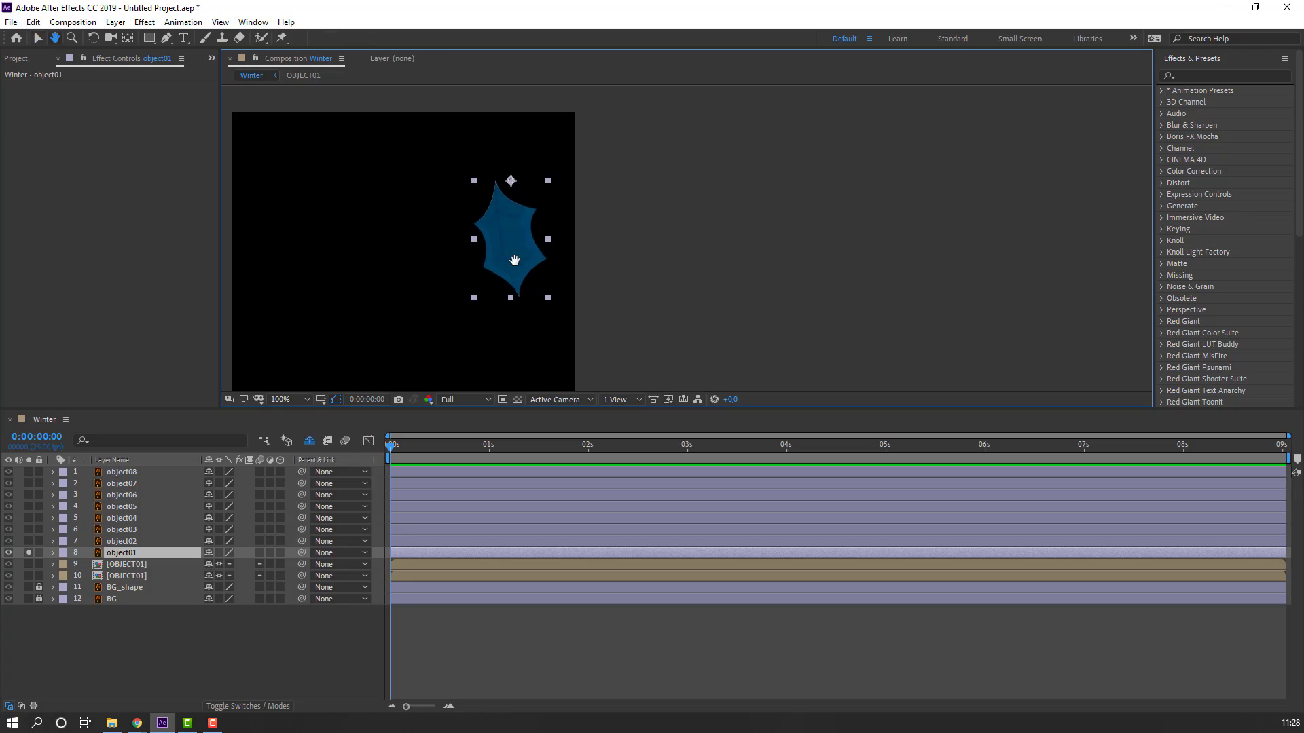
{"action": "scroll", "coordinate": [513, 262], "scroll_direction": "up", "scroll_amount": 1}
{"action": "left_click_drag", "start_coordinate": [338, 246], "coordinate": [426, 231]}
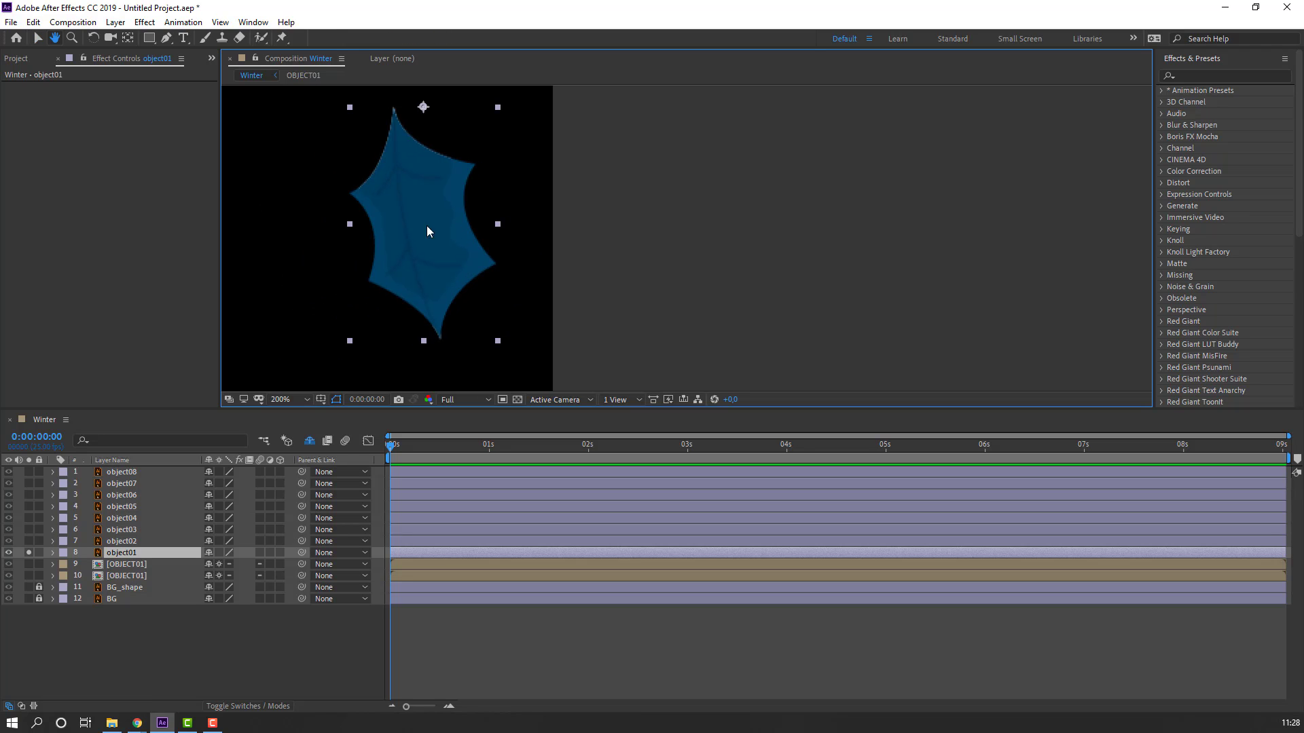
{"action": "left_click", "coordinate": [127, 39]}
{"action": "left_click_drag", "start_coordinate": [423, 107], "coordinate": [394, 116]}
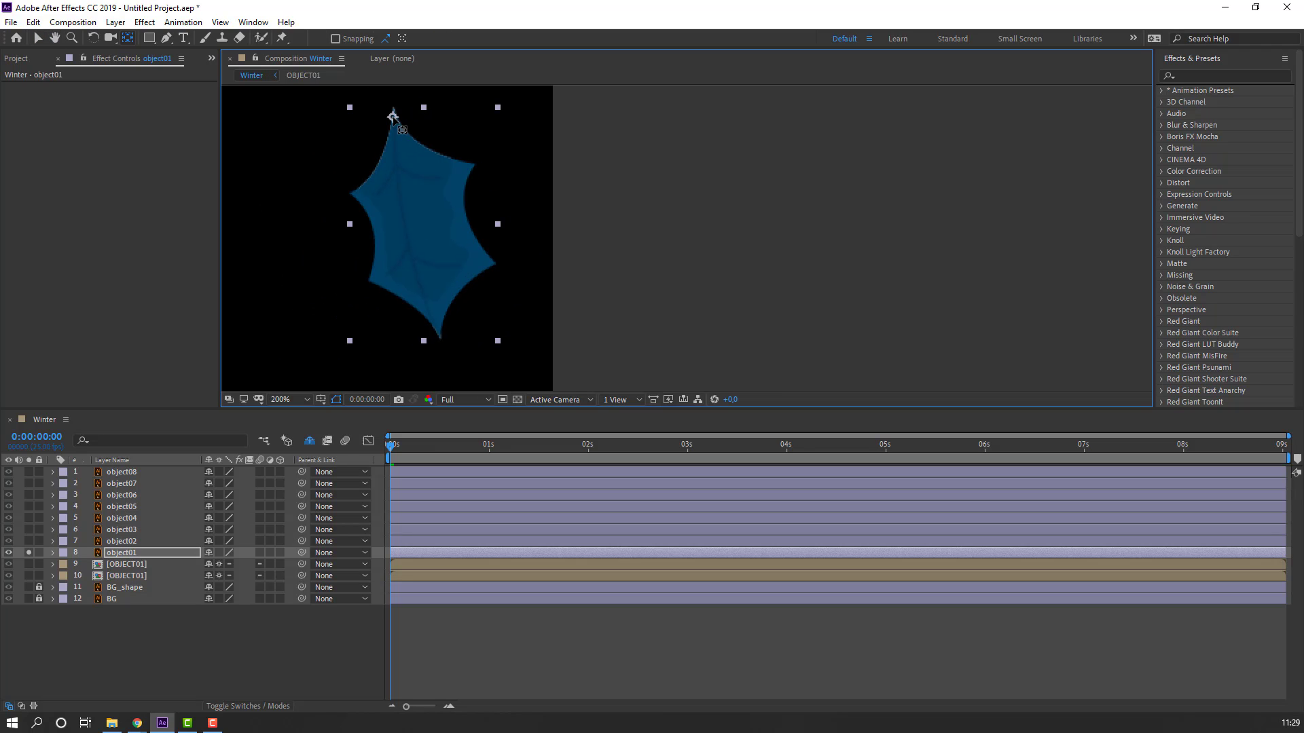
{"action": "left_click", "coordinate": [38, 38]}
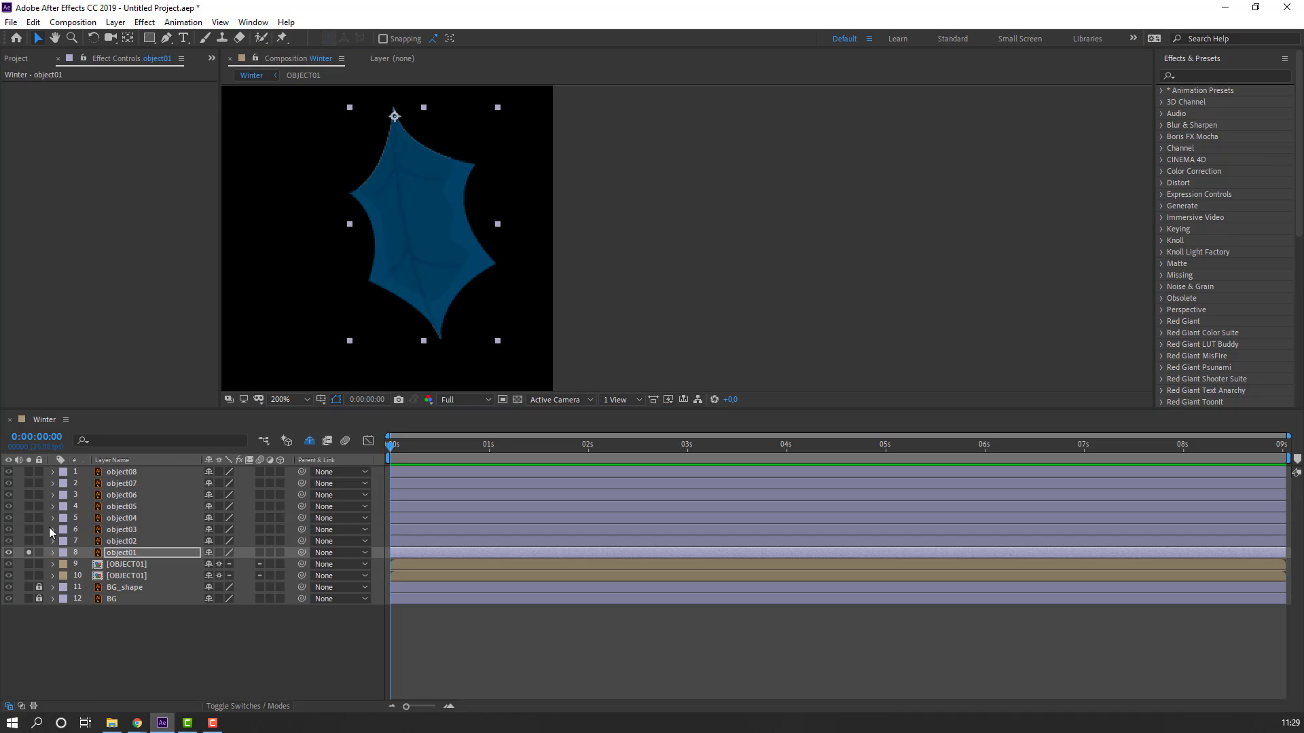
- Solo object02 and place its anchor point at the upper end of the light leaf's central vein
{"action": "left_click", "coordinate": [116, 544]}
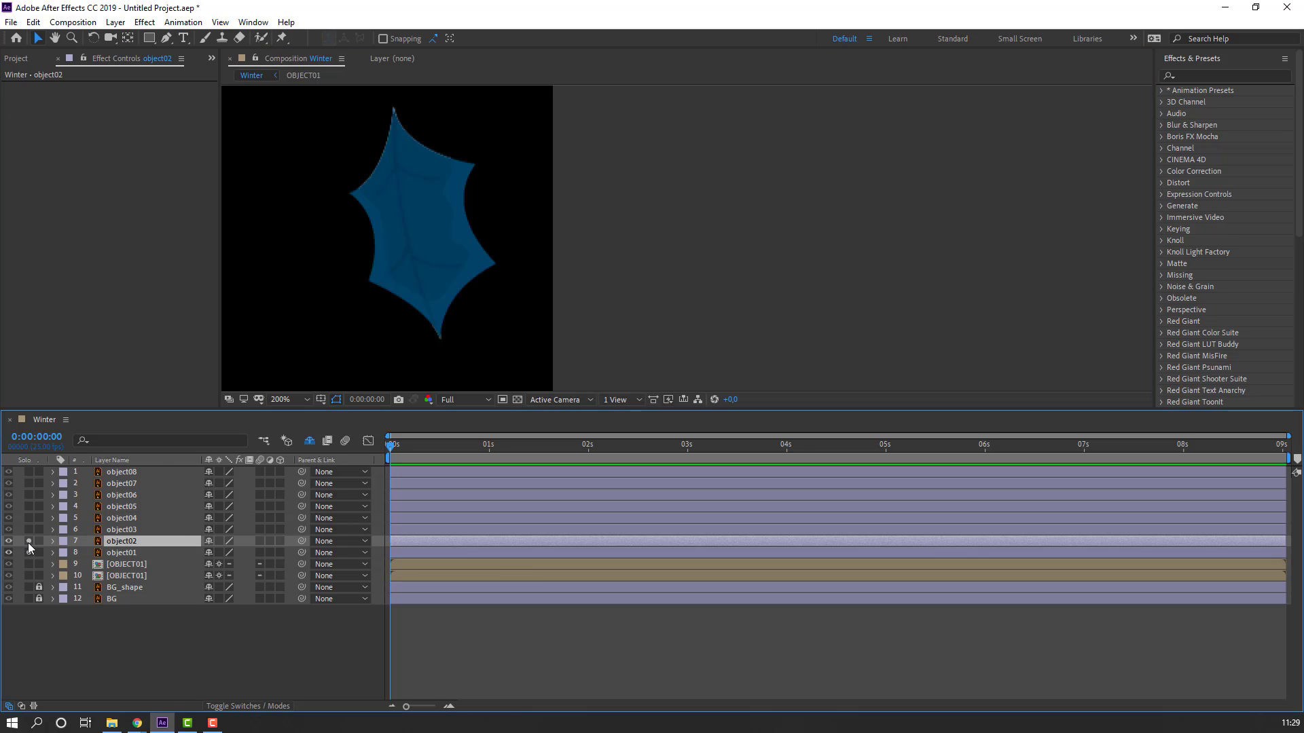
{"action": "left_click", "coordinate": [28, 541]}
{"action": "key", "text": "h"}
{"action": "left_click_drag", "start_coordinate": [372, 288], "coordinate": [334, 355]}
{"action": "scroll", "coordinate": [417, 207], "scroll_direction": "down", "scroll_amount": 1}
{"action": "mouse_move", "coordinate": [417, 207]}
{"action": "left_mouse_down"}
{"action": "mouse_move", "coordinate": [467, 183]}
{"action": "mouse_move", "coordinate": [405, 214]}
{"action": "left_mouse_up"}
{"action": "scroll", "coordinate": [467, 184], "scroll_direction": "up", "scroll_amount": 1}
{"action": "key", "text": "v"}
{"action": "key", "text": "y"}
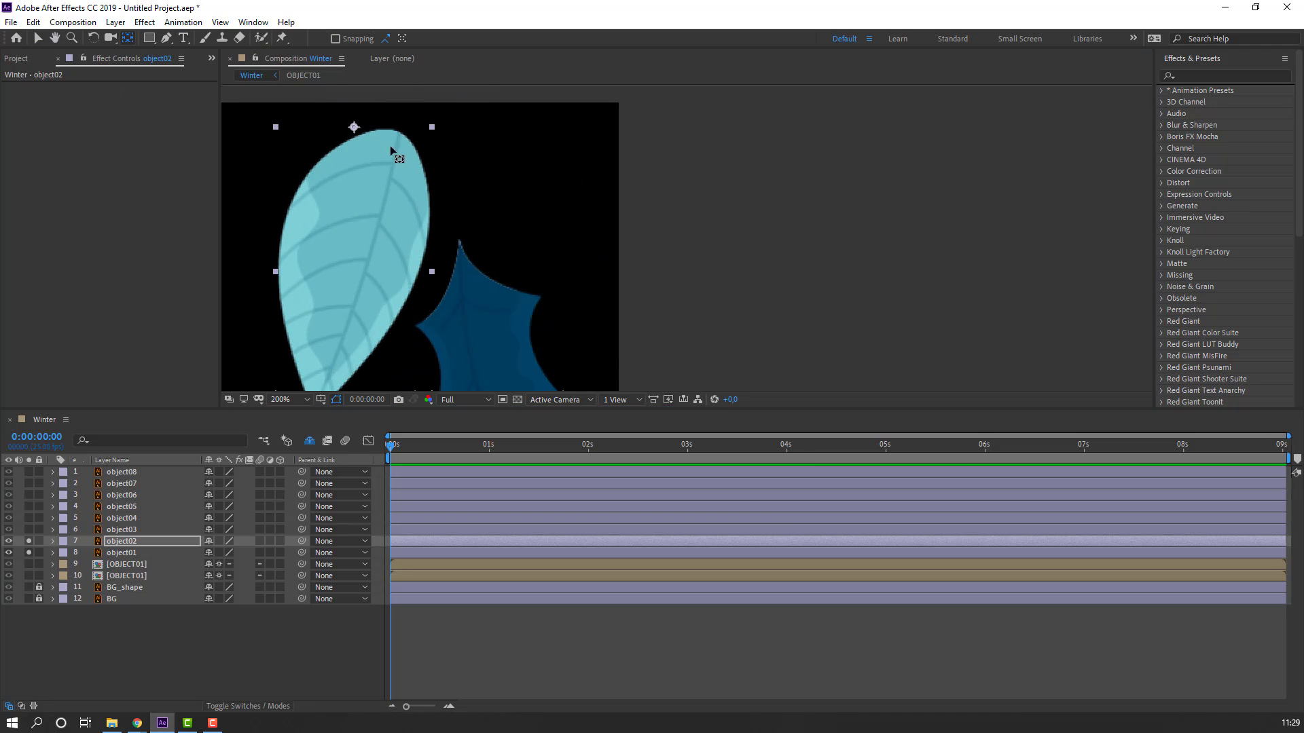
{"action": "left_click_drag", "start_coordinate": [365, 132], "coordinate": [384, 138]}
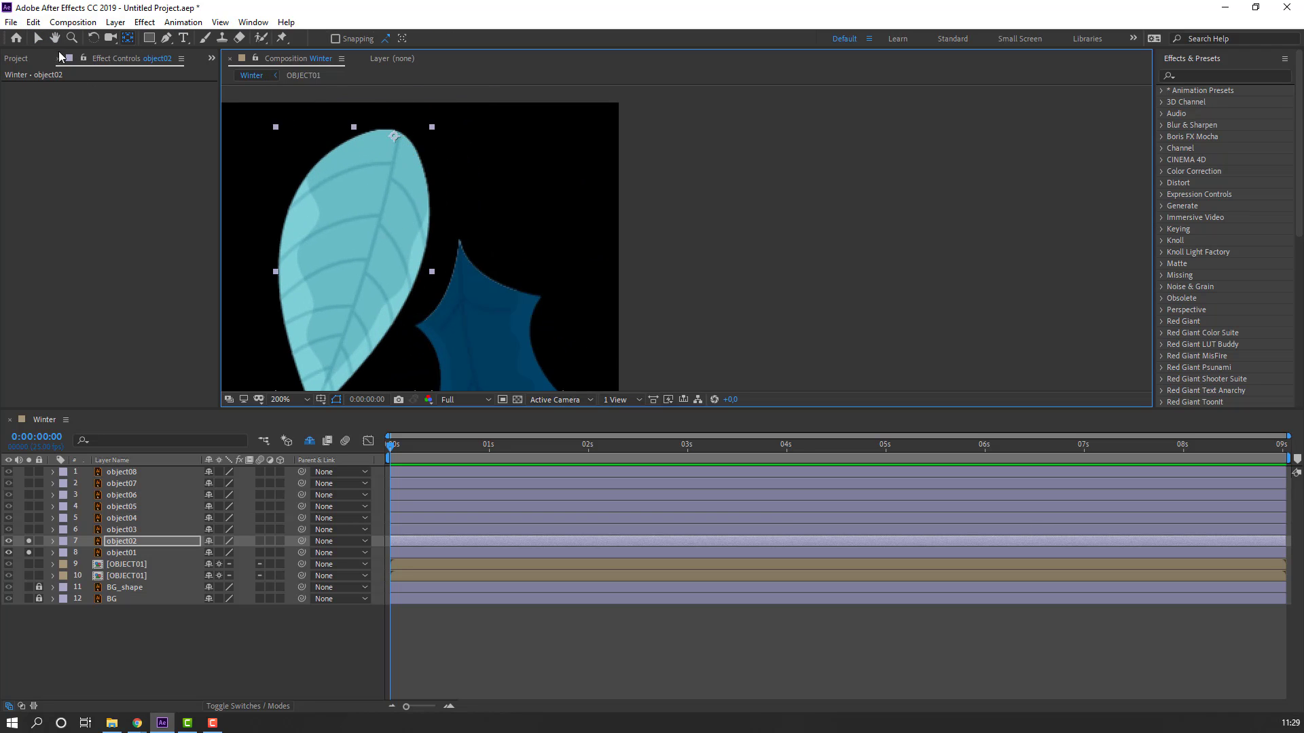
{"action": "key", "text": "v"}
- Solo object03 and move its anchor point to the upper tip of the teal spiky leaf
{"action": "left_click", "coordinate": [104, 532]}
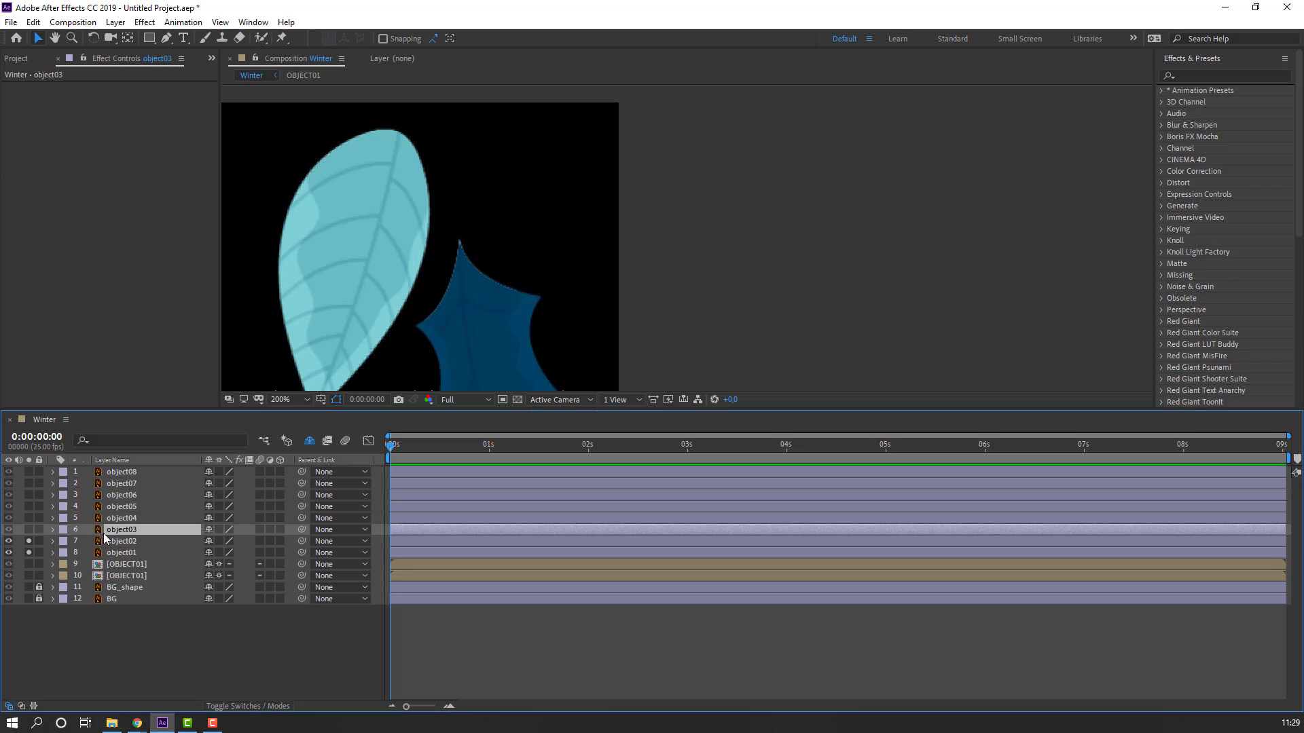
{"action": "left_click", "coordinate": [31, 529]}
{"action": "scroll", "coordinate": [385, 275], "scroll_direction": "down", "scroll_amount": 1}
{"action": "scroll", "coordinate": [364, 203], "scroll_direction": "up", "scroll_amount": 1}
{"action": "left_click_drag", "start_coordinate": [362, 202], "coordinate": [339, 260]}
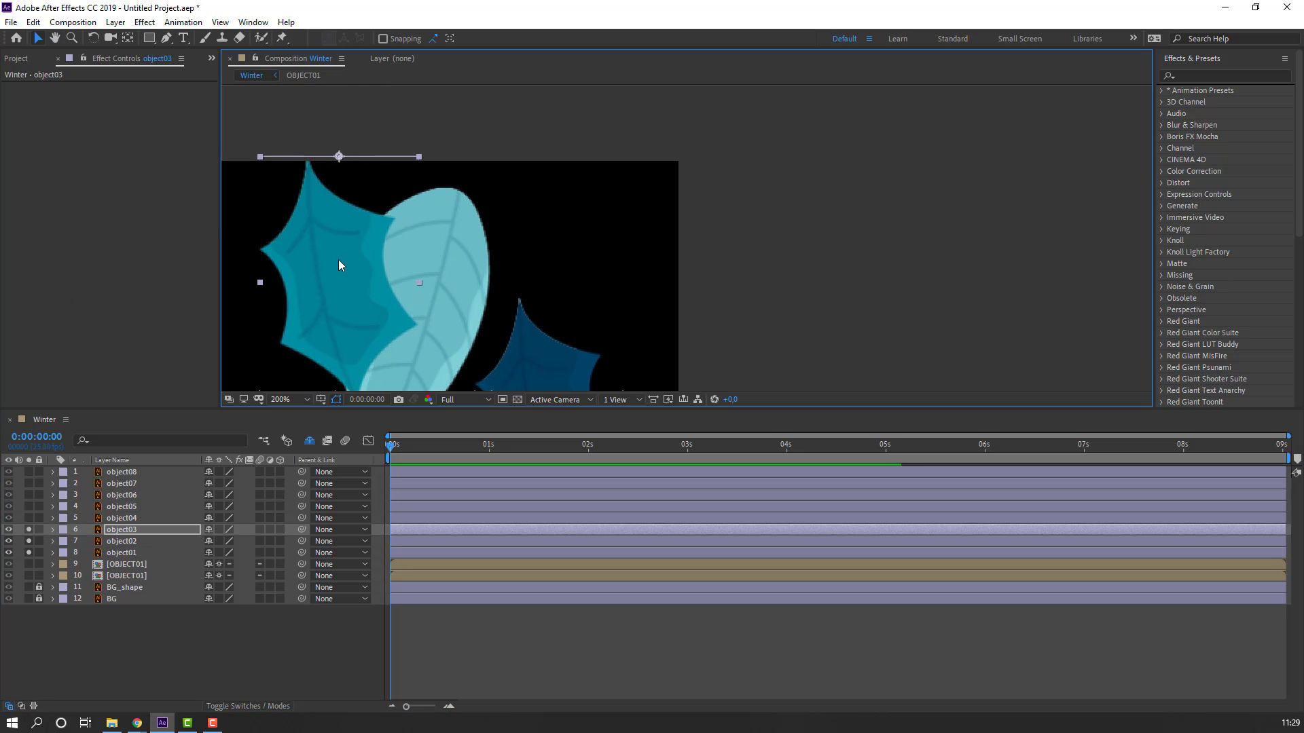
{"action": "key", "text": "ctrl+z"}
{"action": "left_click", "coordinate": [128, 42]}
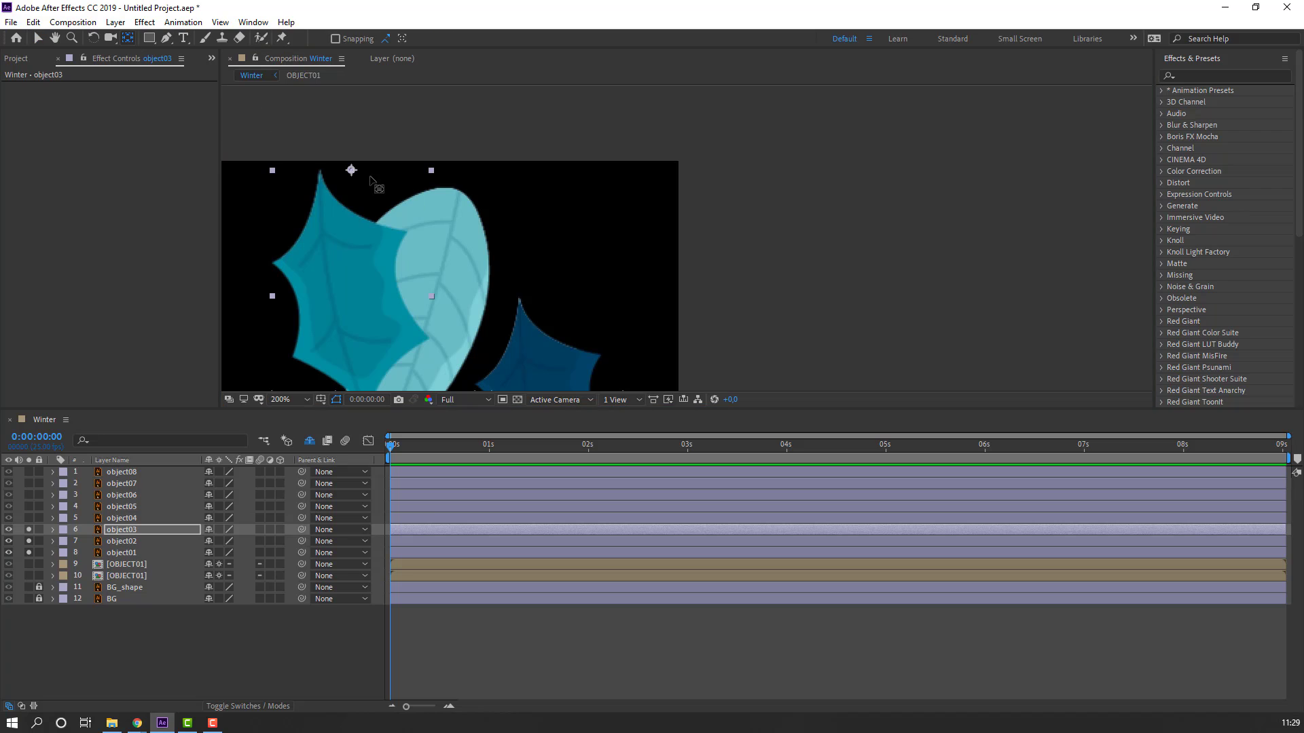
{"action": "left_click_drag", "start_coordinate": [351, 170], "coordinate": [319, 177]}
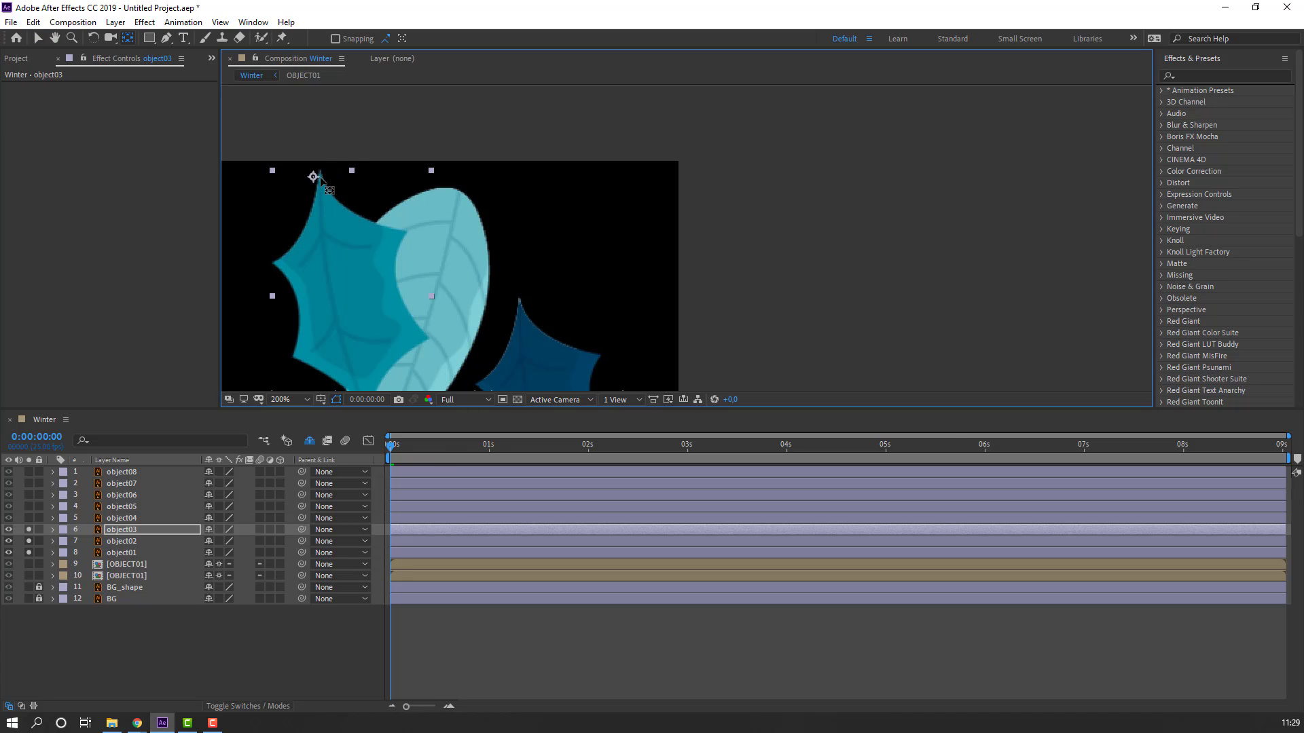
{"action": "left_click", "coordinate": [37, 39]}
- Solo object04 and place its anchor point at the top of the large light leaf's central vein
{"action": "left_click", "coordinate": [127, 519]}
{"action": "left_click", "coordinate": [27, 519]}
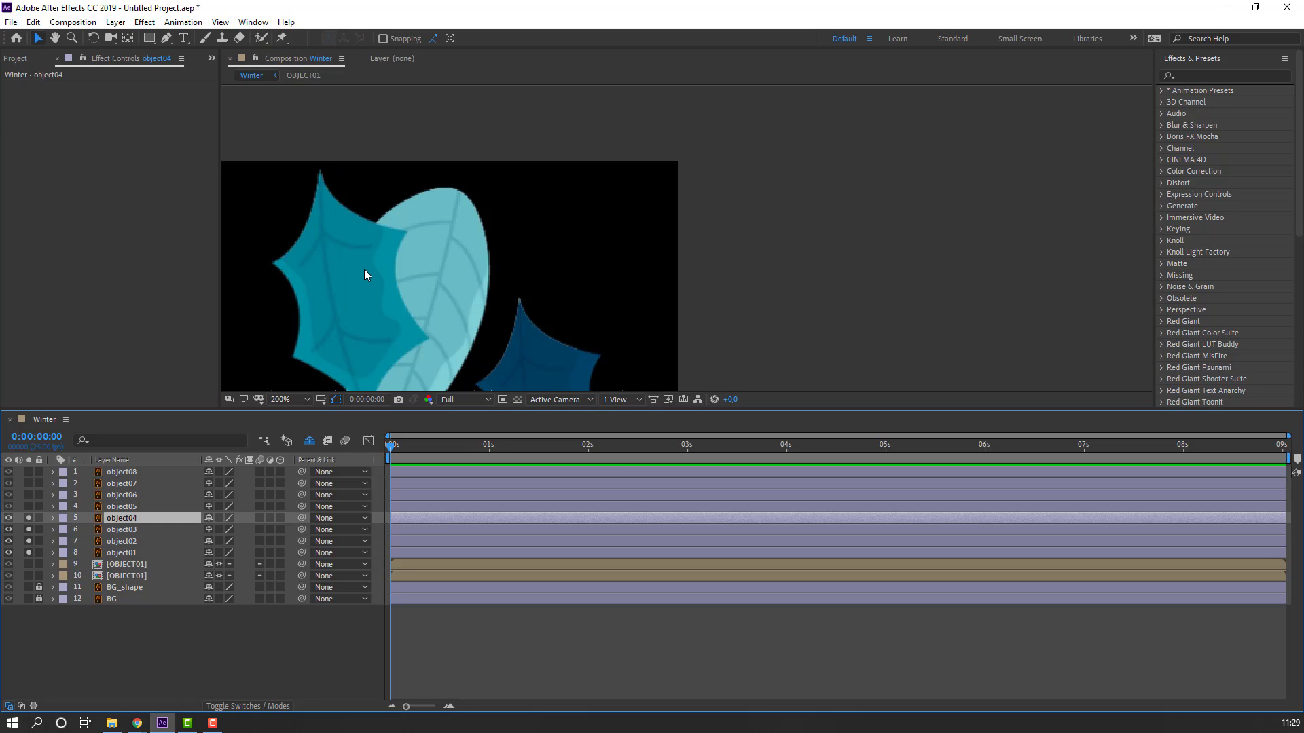
{"action": "scroll", "coordinate": [364, 270], "scroll_direction": "down", "scroll_amount": 1}
{"action": "left_click_drag", "start_coordinate": [407, 268], "coordinate": [419, 203]}
{"action": "scroll", "coordinate": [418, 202], "scroll_direction": "up", "scroll_amount": 2}
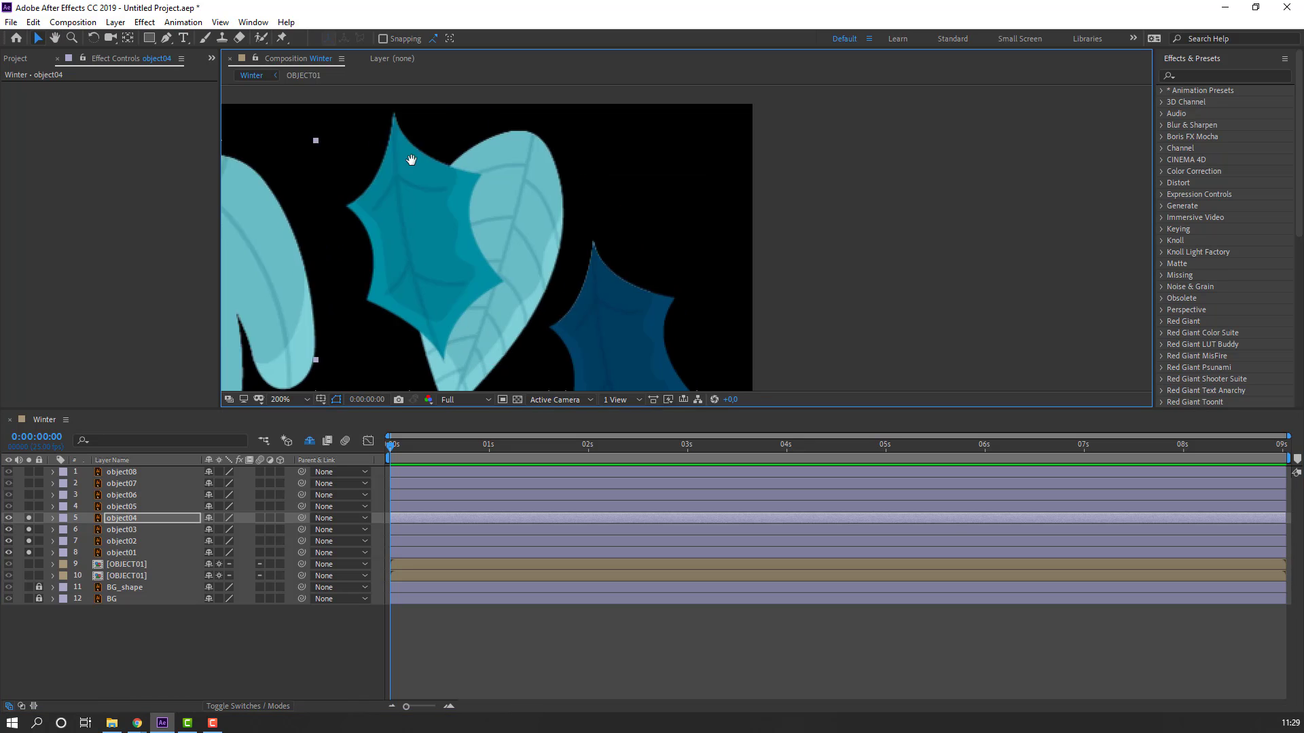
{"action": "left_click", "coordinate": [129, 39]}
{"action": "left_click", "coordinate": [38, 39]}
- Solo object05 and place its anchor point at the top of the large teal leaf's central vein
{"action": "left_click", "coordinate": [125, 506]}
{"action": "left_click", "coordinate": [28, 506]}
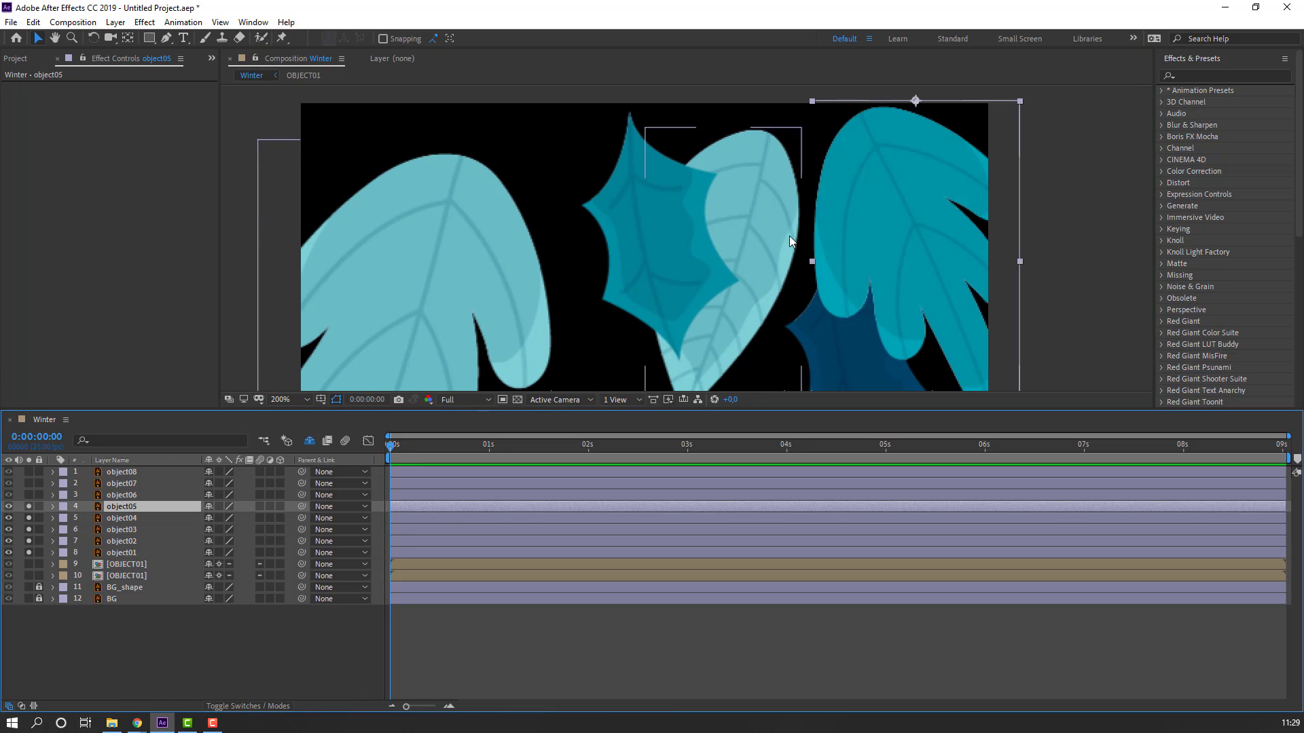
{"action": "left_click_drag", "start_coordinate": [788, 243], "coordinate": [334, 265]}
{"action": "left_click_drag", "start_coordinate": [435, 234], "coordinate": [422, 261]}
{"action": "left_click", "coordinate": [127, 39]}
{"action": "left_click_drag", "start_coordinate": [450, 307], "coordinate": [398, 167]}
{"action": "left_click", "coordinate": [38, 39]}
- Solo object06 and move its anchor point to the upper end of the dark blue oval leaf's vein
{"action": "left_click", "coordinate": [121, 495]}
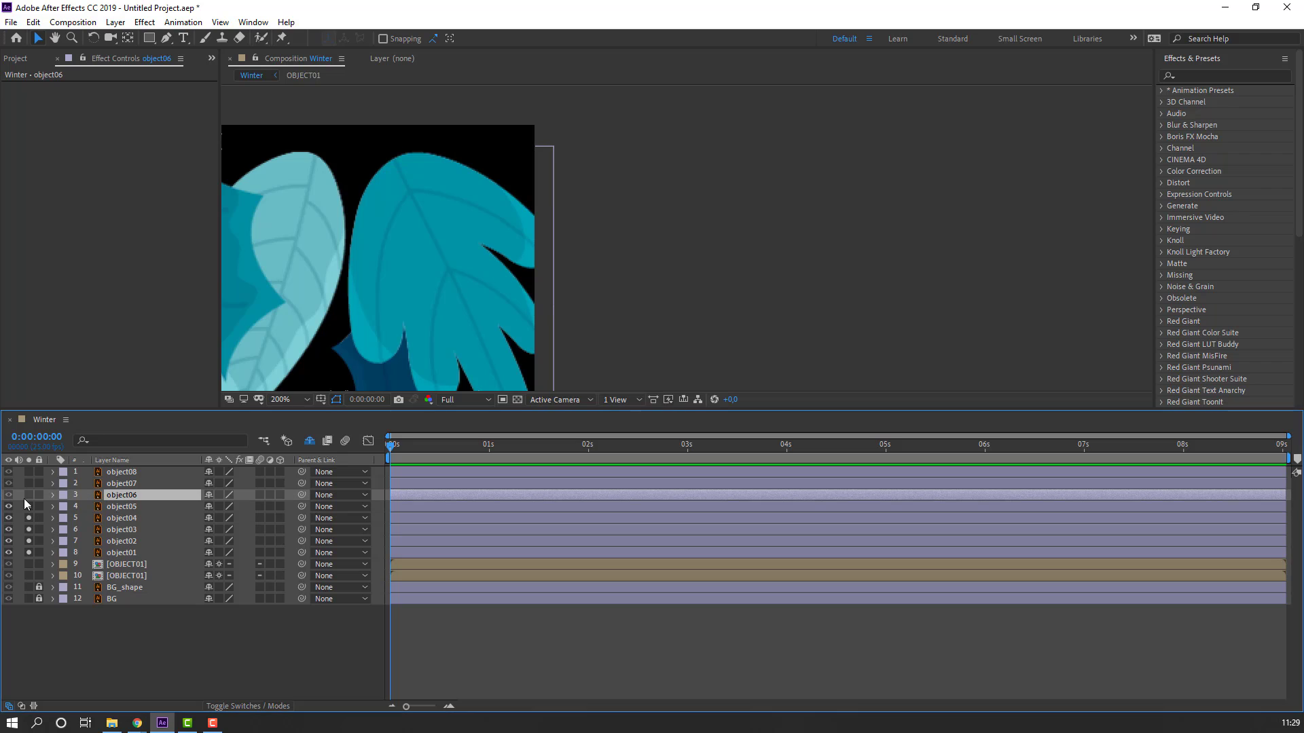
{"action": "left_click", "coordinate": [28, 495]}
{"action": "scroll", "coordinate": [305, 261], "scroll_direction": "down", "scroll_amount": 1}
{"action": "scroll", "coordinate": [411, 252], "scroll_direction": "up", "scroll_amount": 1}
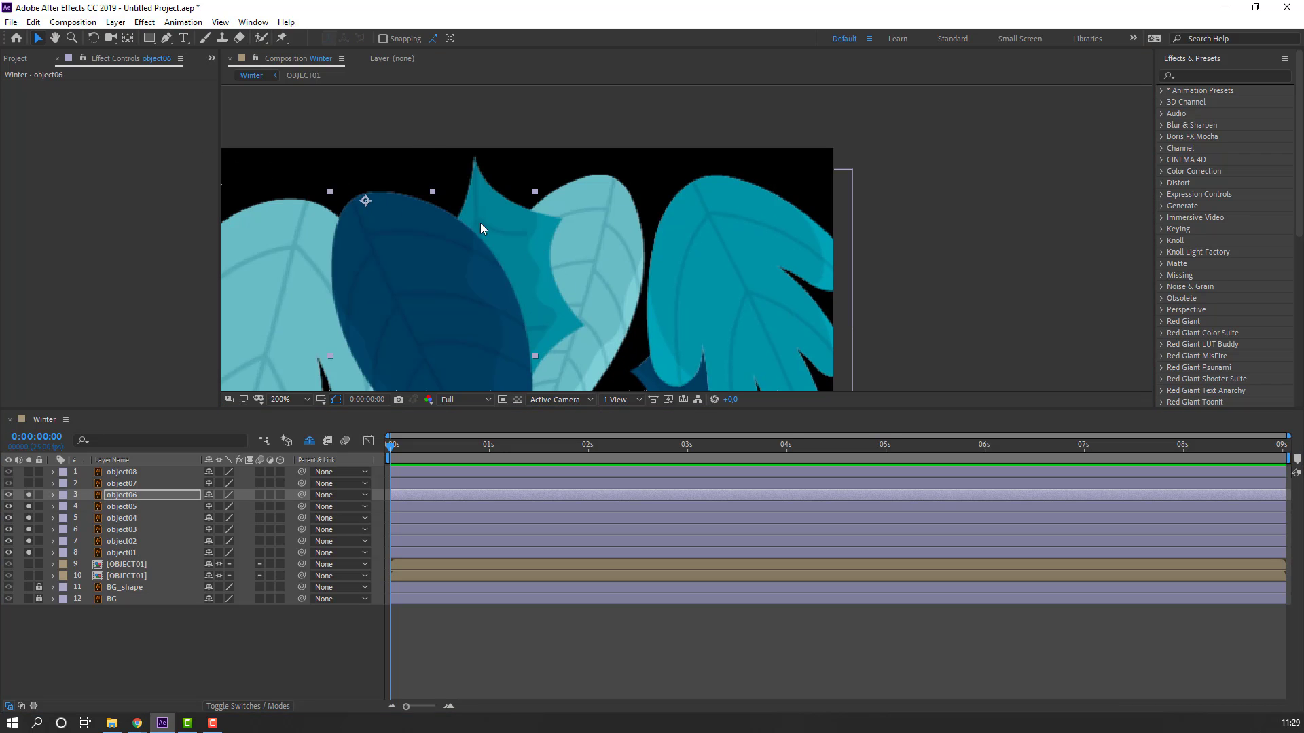
- Solo object07 and move its anchor point onto the top of the right berry branch's stem
{"action": "left_click", "coordinate": [123, 484]}
{"action": "left_click", "coordinate": [29, 483]}
{"action": "left_click_drag", "start_coordinate": [641, 306], "coordinate": [426, 164]}
{"action": "left_click_drag", "start_coordinate": [392, 279], "coordinate": [376, 324]}
{"action": "left_click", "coordinate": [127, 39]}
{"action": "left_click_drag", "start_coordinate": [367, 233], "coordinate": [374, 236]}
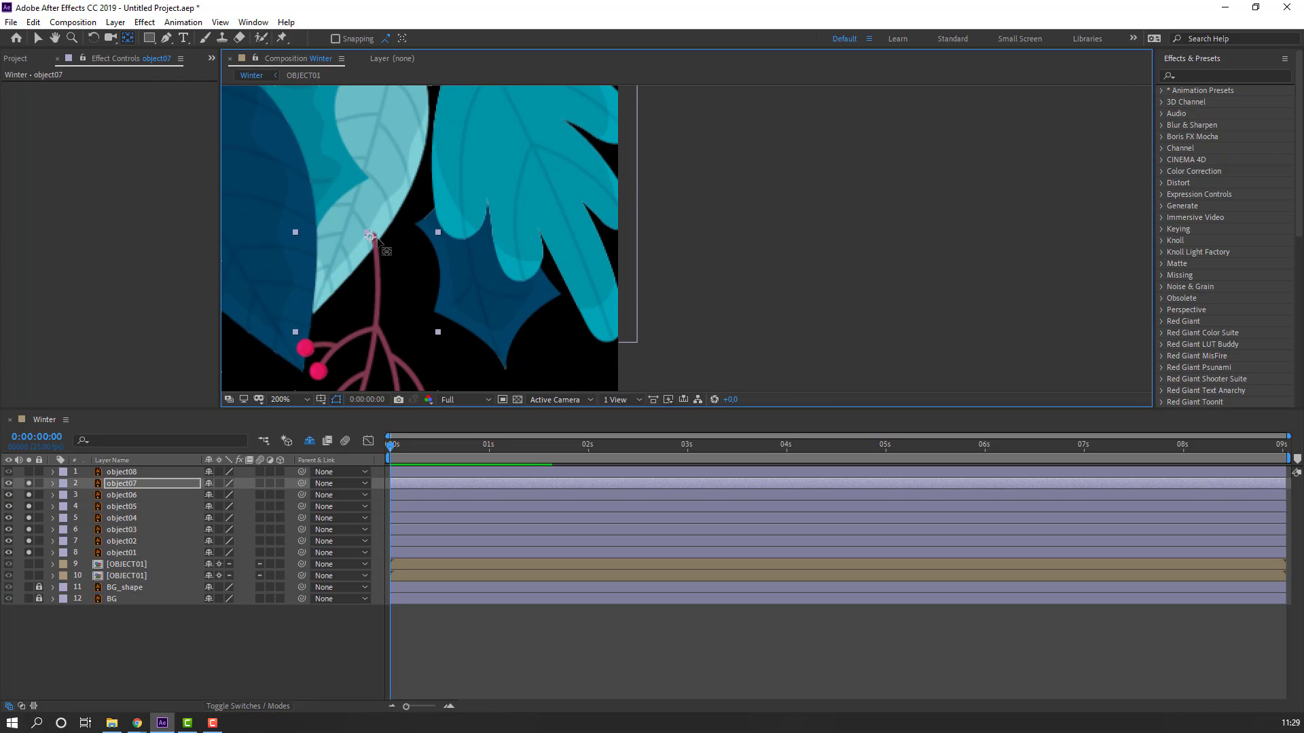
{"action": "left_click", "coordinate": [38, 40]}
- Solo object08 and move its anchor point onto the upper end of the left berry branch's stem
{"action": "left_click", "coordinate": [122, 472]}
{"action": "left_click", "coordinate": [29, 471]}
{"action": "left_click_drag", "start_coordinate": [365, 312], "coordinate": [834, 346]}
{"action": "left_click", "coordinate": [127, 39]}
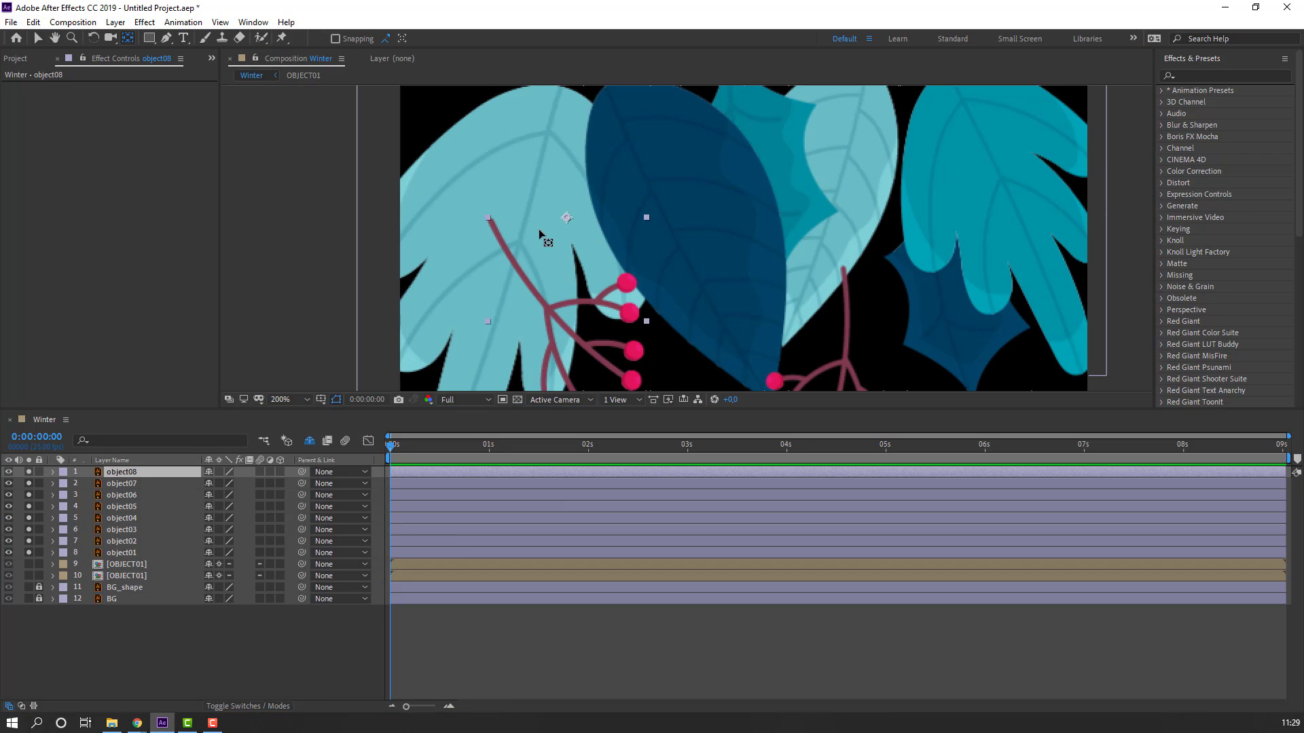
{"action": "left_click_drag", "start_coordinate": [567, 321], "coordinate": [490, 217]}
{"action": "left_click", "coordinate": [39, 40]}
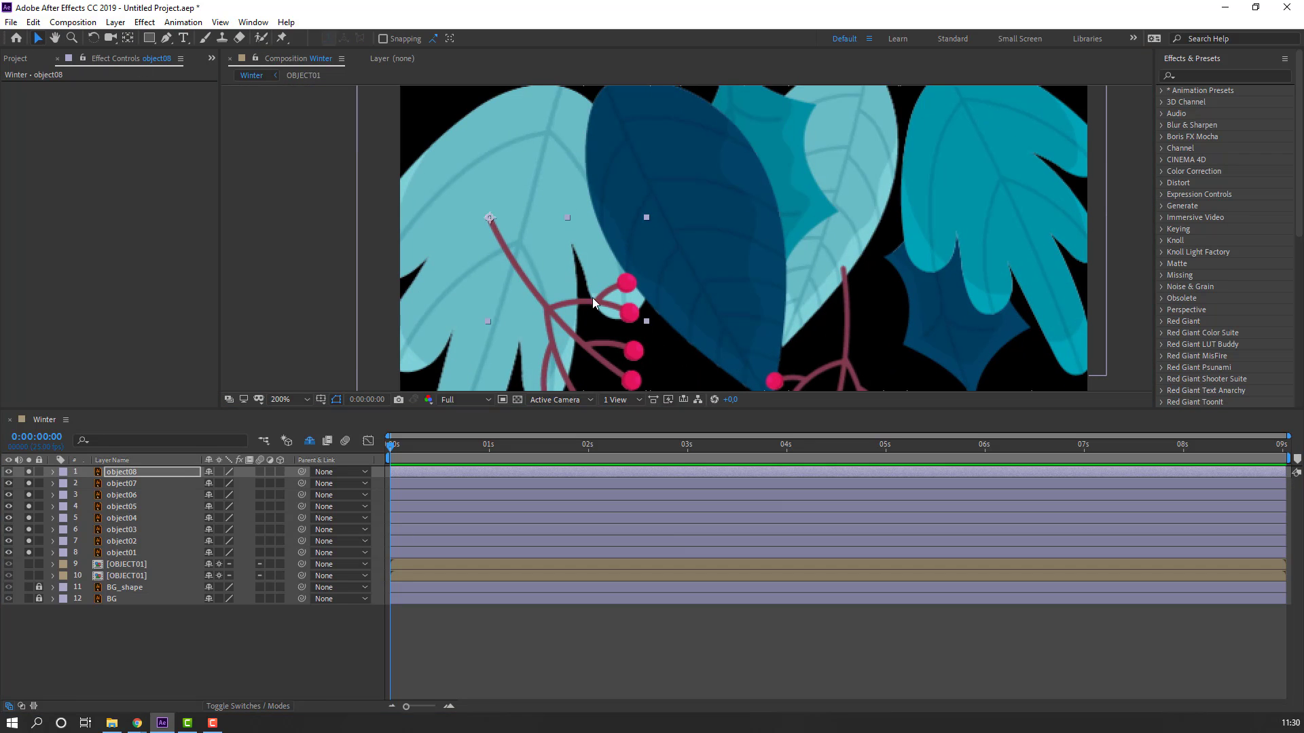
- Turn off solo for object01 through object08 and deselect all layers
{"action": "scroll", "coordinate": [592, 297], "scroll_direction": "down", "scroll_amount": 3}
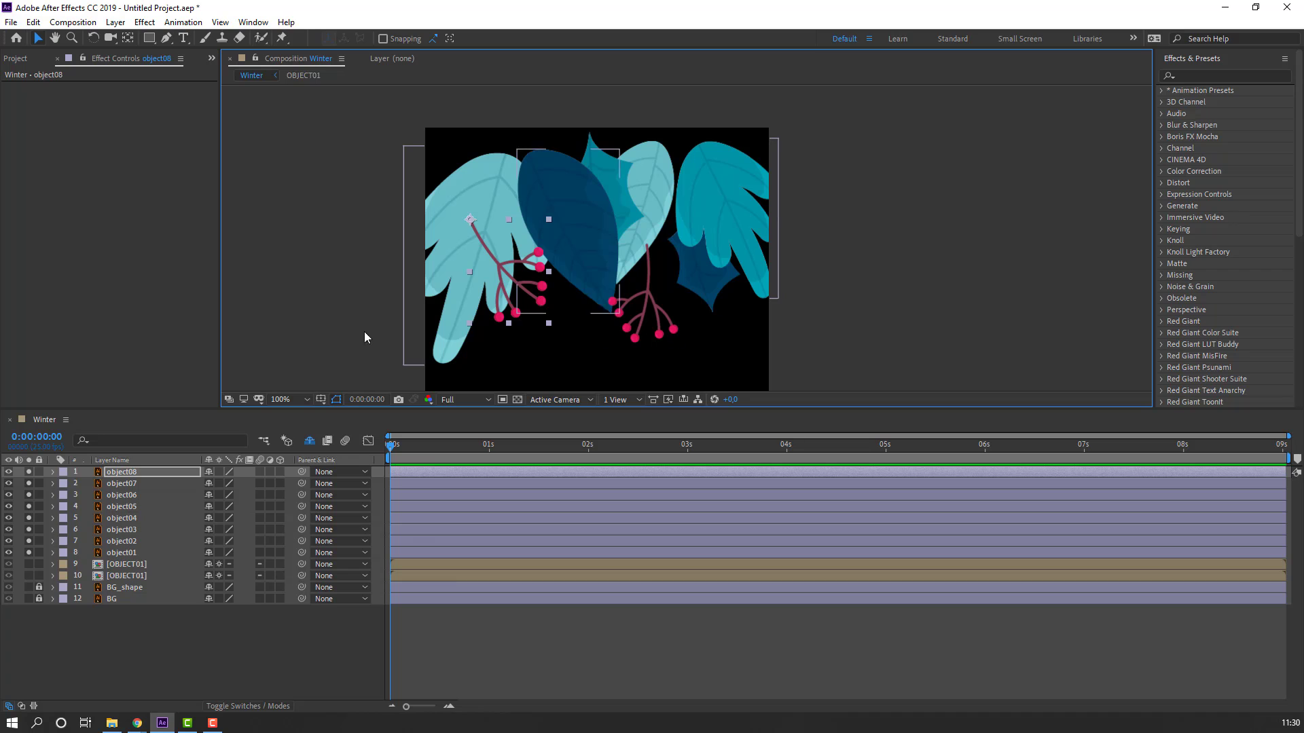
{"action": "left_click_drag", "start_coordinate": [29, 553], "coordinate": [36, 529]}
{"action": "left_click", "coordinate": [30, 472]}
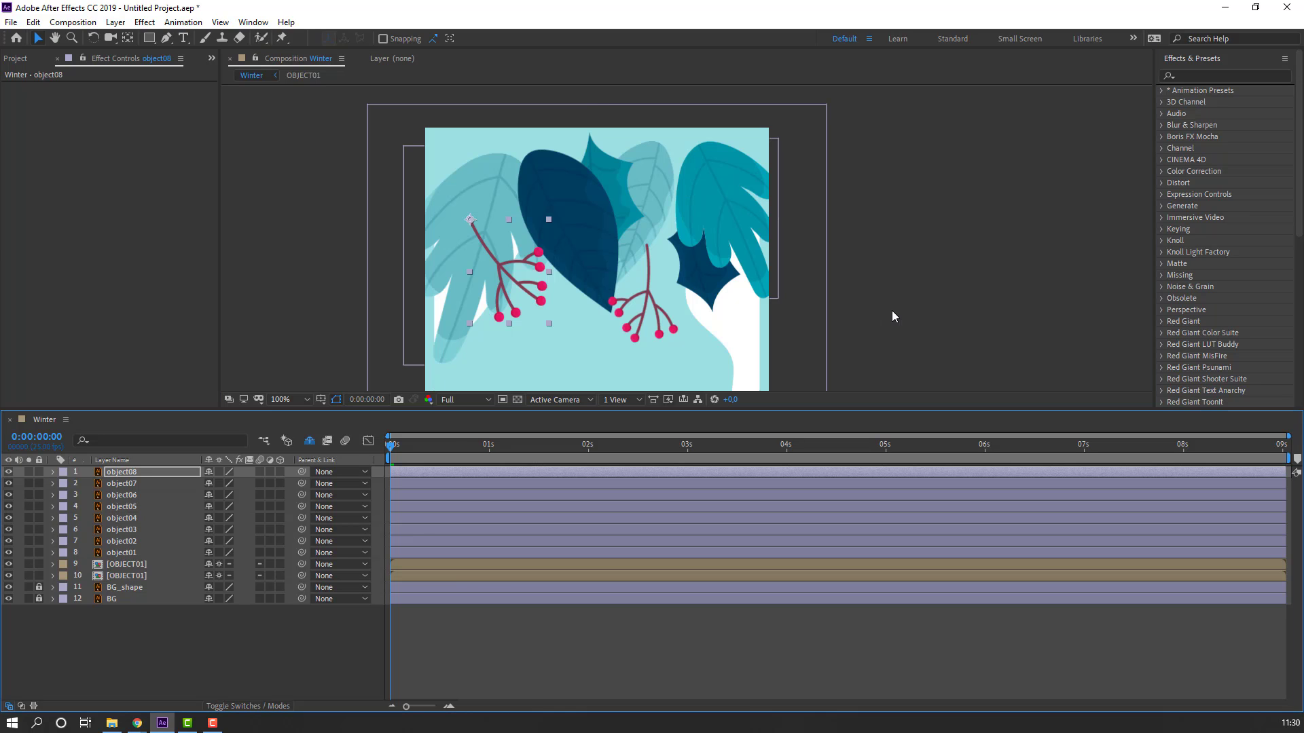
{"action": "left_click", "coordinate": [197, 637]}
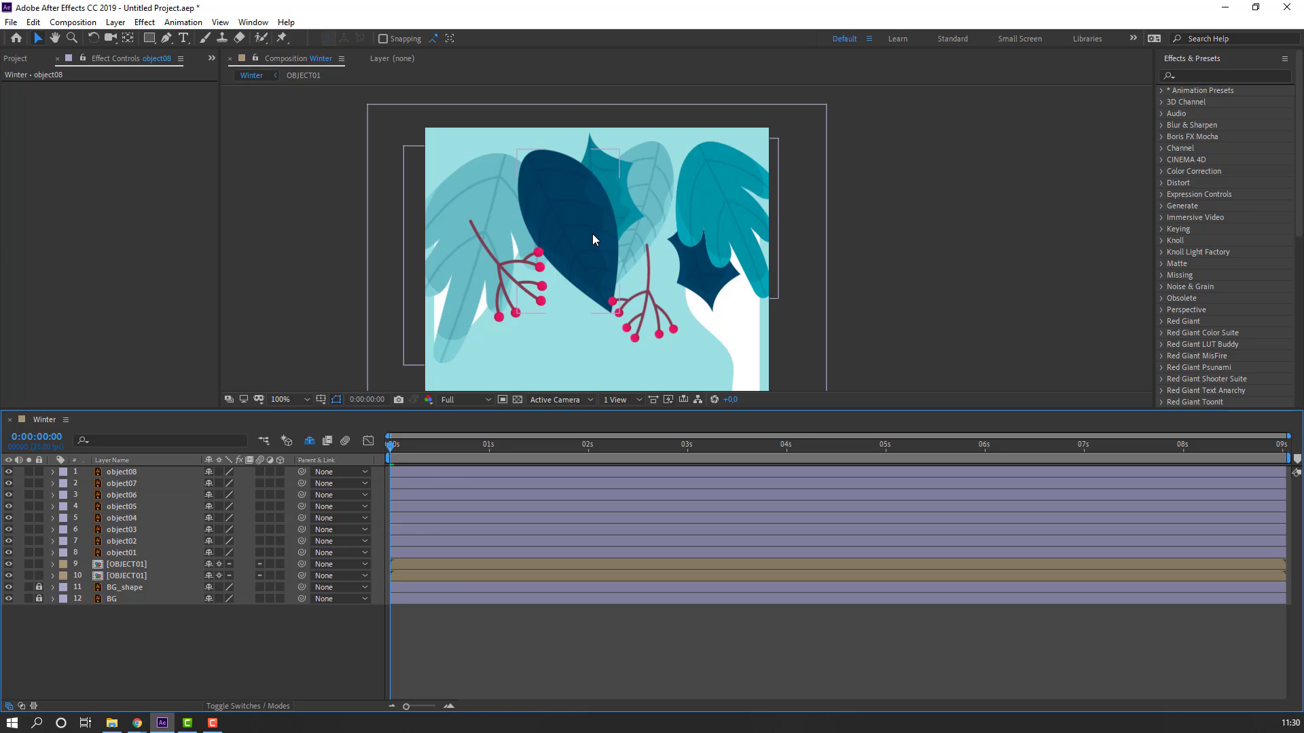
- Move the dark blue oval leaf up to the card's upper edge and shift the large pale leaf up and to the left
{"action": "left_click", "coordinate": [571, 226]}
{"action": "left_click_drag", "start_coordinate": [572, 226], "coordinate": [583, 201]}
{"action": "left_click", "coordinate": [461, 206]}
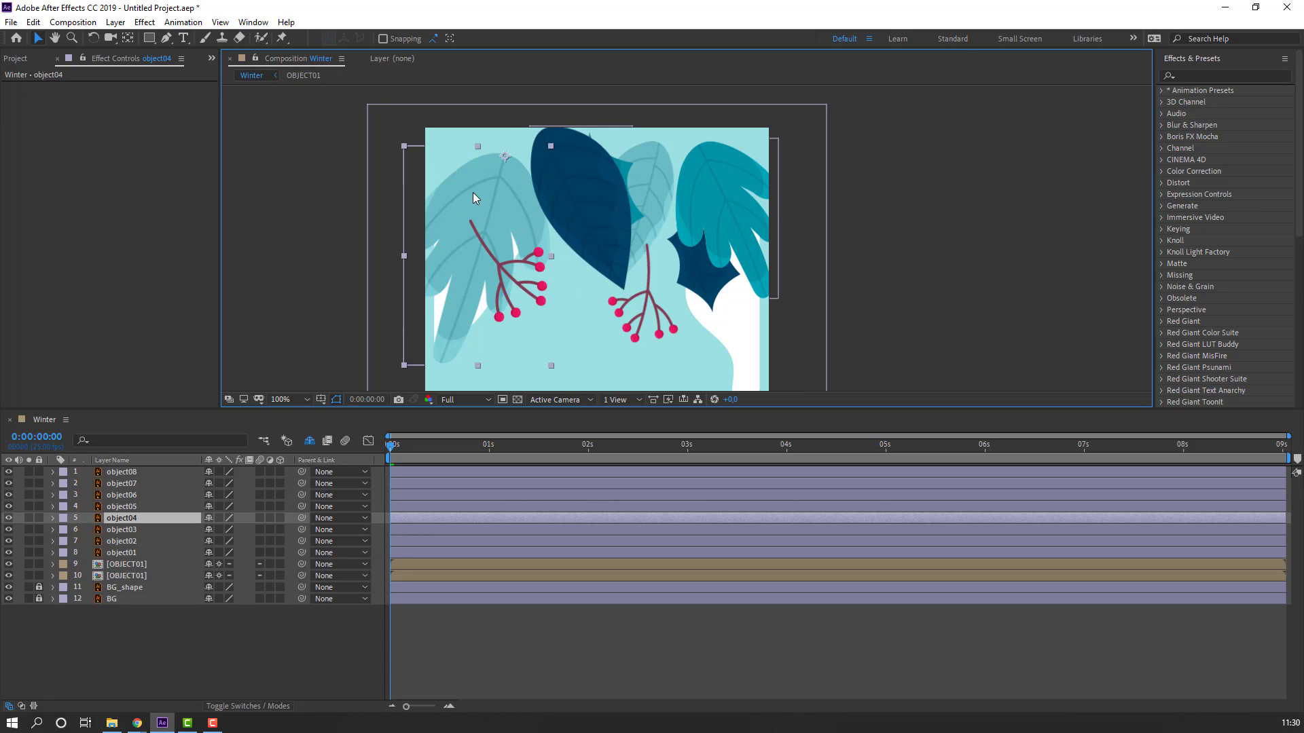
{"action": "left_click_drag", "start_coordinate": [473, 193], "coordinate": [452, 170]}
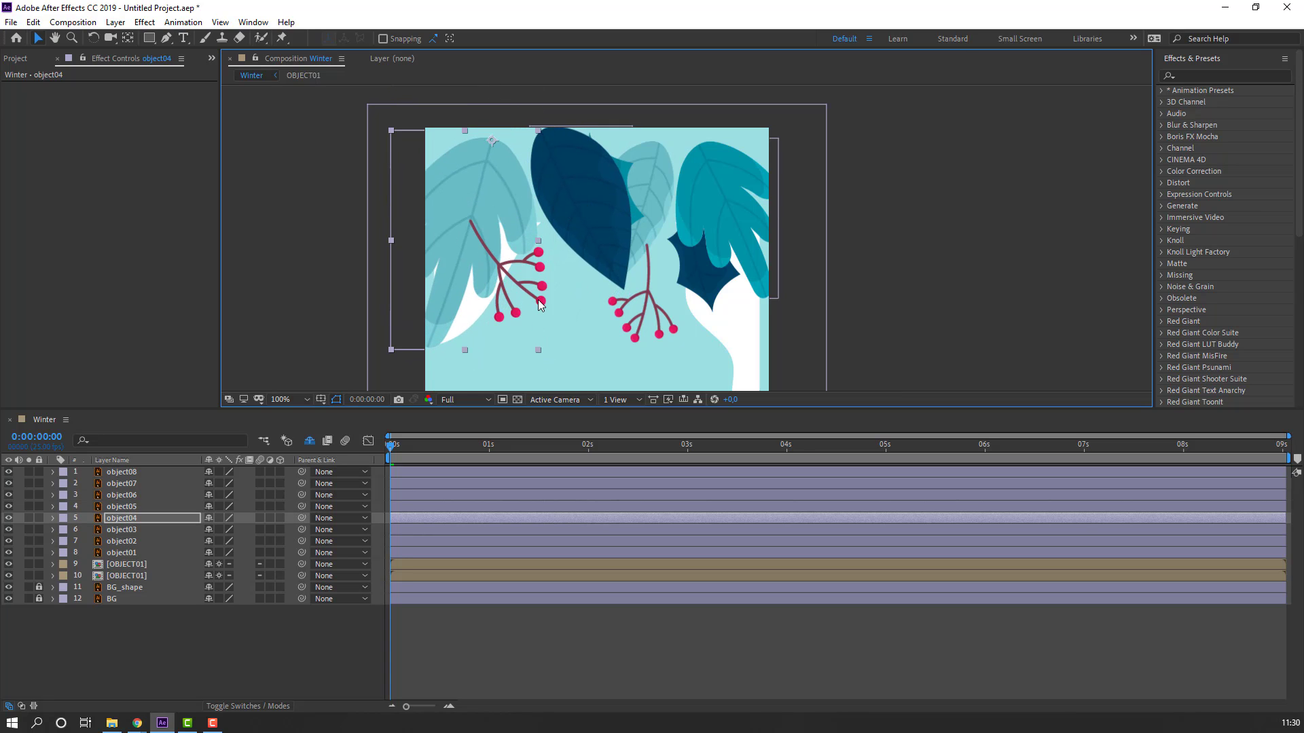
- Move both berry branches up to hang from the card's upper edge and raise the large teal leaf on the right
{"action": "left_click", "coordinate": [502, 253]}
{"action": "left_click_drag", "start_coordinate": [502, 255], "coordinate": [506, 158]}
{"action": "left_click_drag", "start_coordinate": [645, 318], "coordinate": [662, 201]}
{"action": "left_click_drag", "start_coordinate": [746, 221], "coordinate": [740, 204]}
{"action": "left_click_drag", "start_coordinate": [651, 177], "coordinate": [663, 189]}
- Move object03, the teal pointed leaf, and object02, the light oval leaf, up and right to the card's upper edge
{"action": "left_click", "coordinate": [629, 163]}
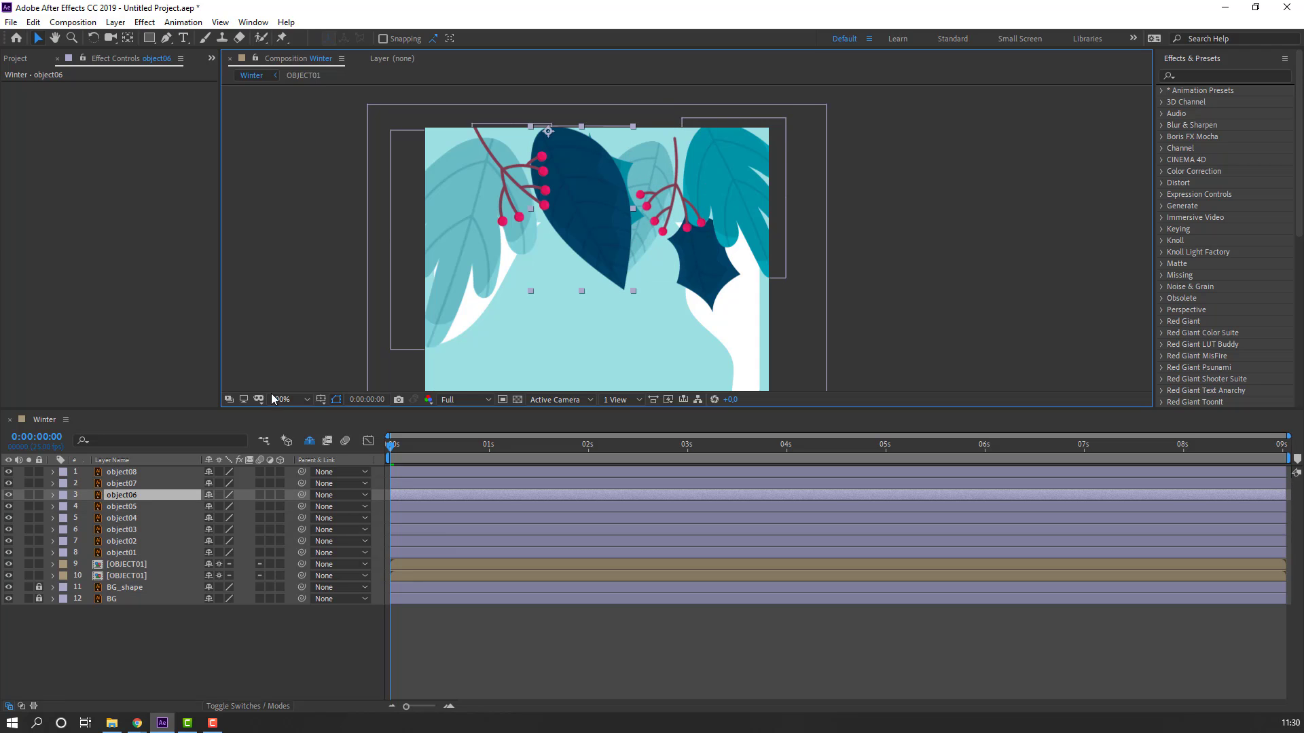
{"action": "left_click", "coordinate": [130, 531]}
{"action": "left_click_drag", "start_coordinate": [585, 208], "coordinate": [613, 195]}
{"action": "left_click", "coordinate": [128, 541]}
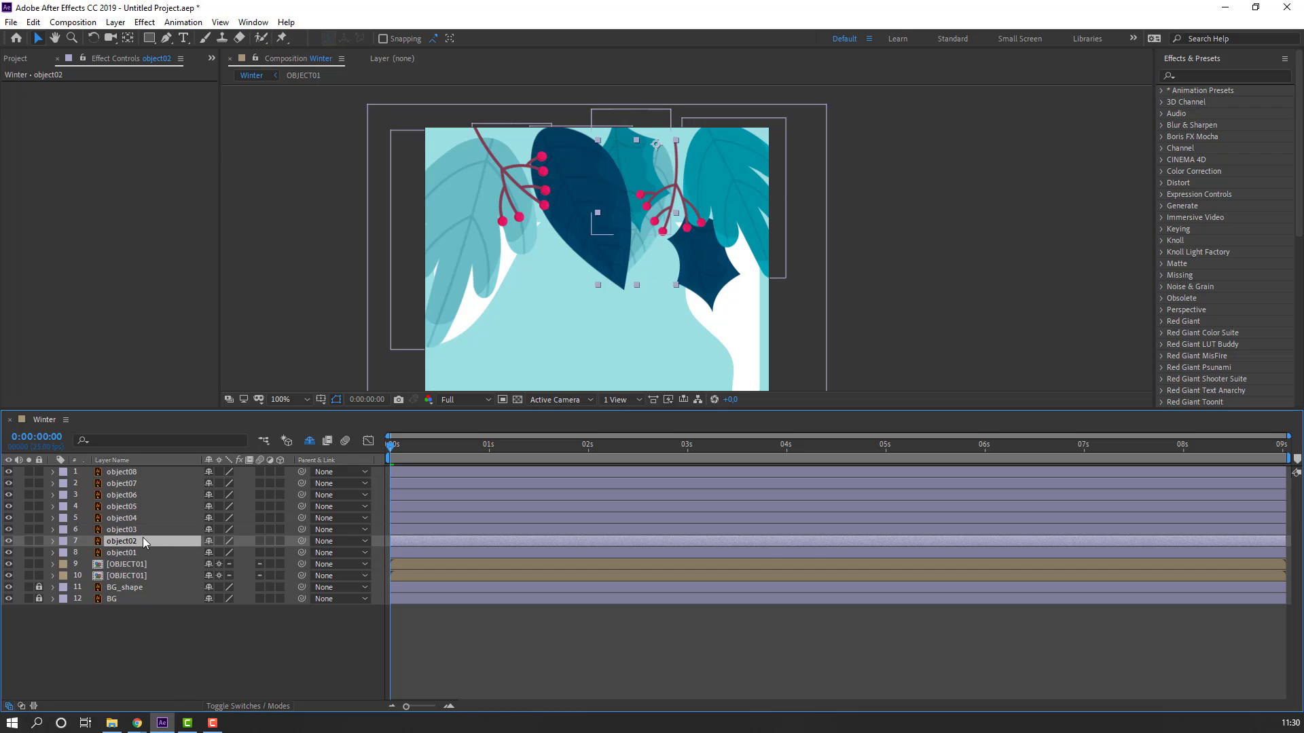
{"action": "left_click_drag", "start_coordinate": [674, 225], "coordinate": [691, 206]}
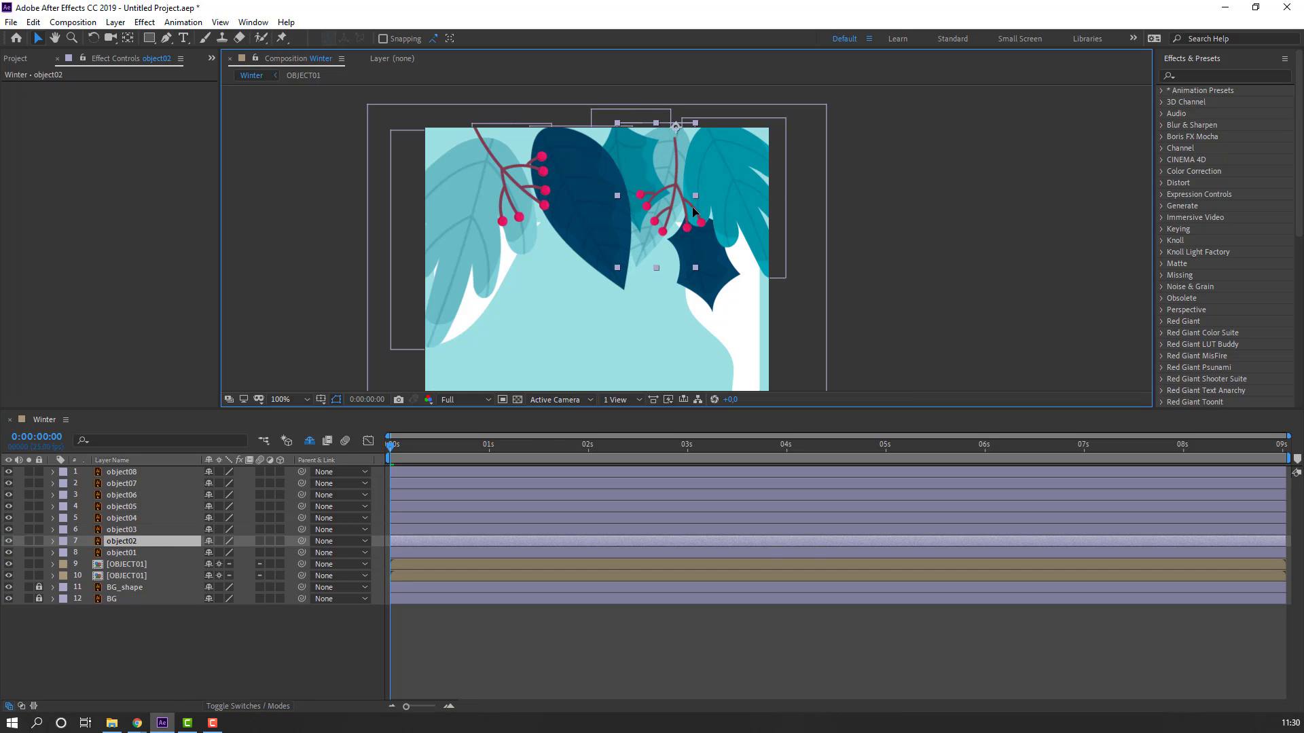
- Bring object01 to the top of the layer stack and place its dark pointed leaf in the card's upper-left corner
{"action": "left_click", "coordinate": [713, 292]}
{"action": "left_click_drag", "start_coordinate": [713, 292], "coordinate": [674, 194]}
{"action": "key", "text": "Return"}
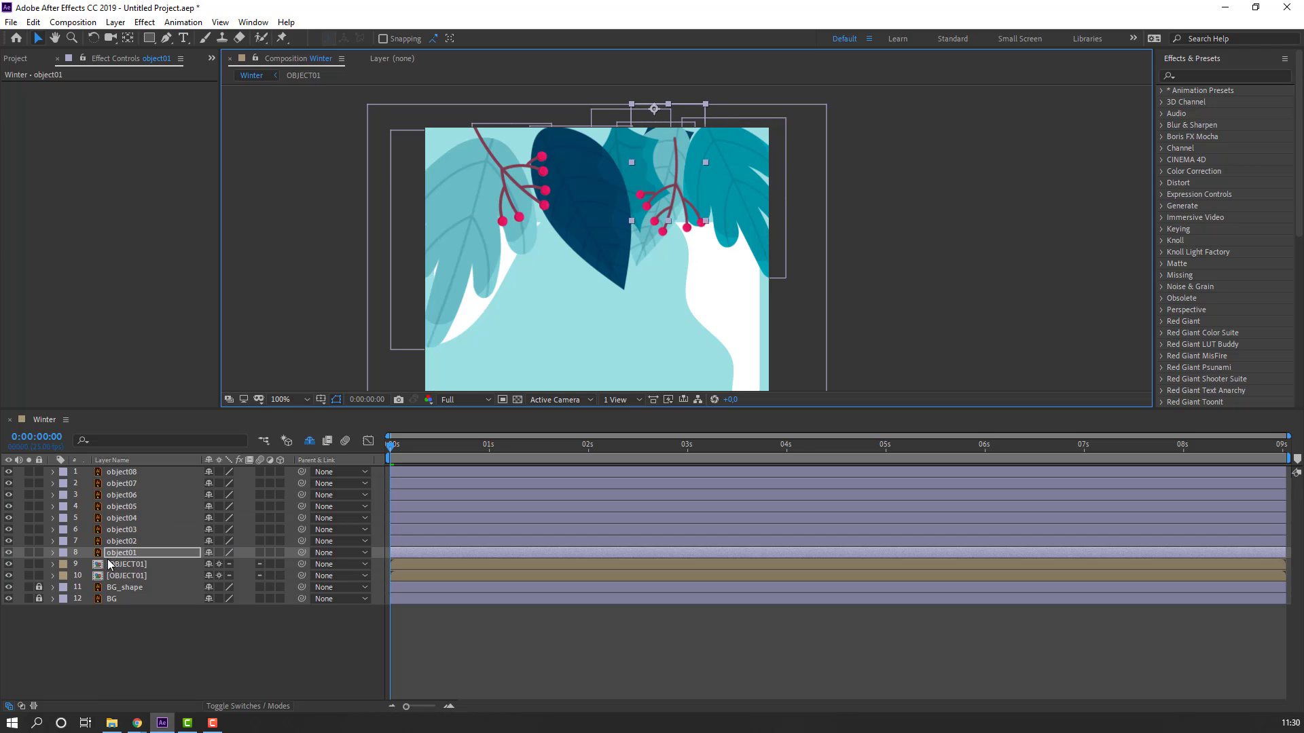
{"action": "left_click_drag", "start_coordinate": [129, 556], "coordinate": [126, 470]}
{"action": "left_click_drag", "start_coordinate": [669, 174], "coordinate": [446, 152]}
{"action": "left_click", "coordinate": [513, 116]}
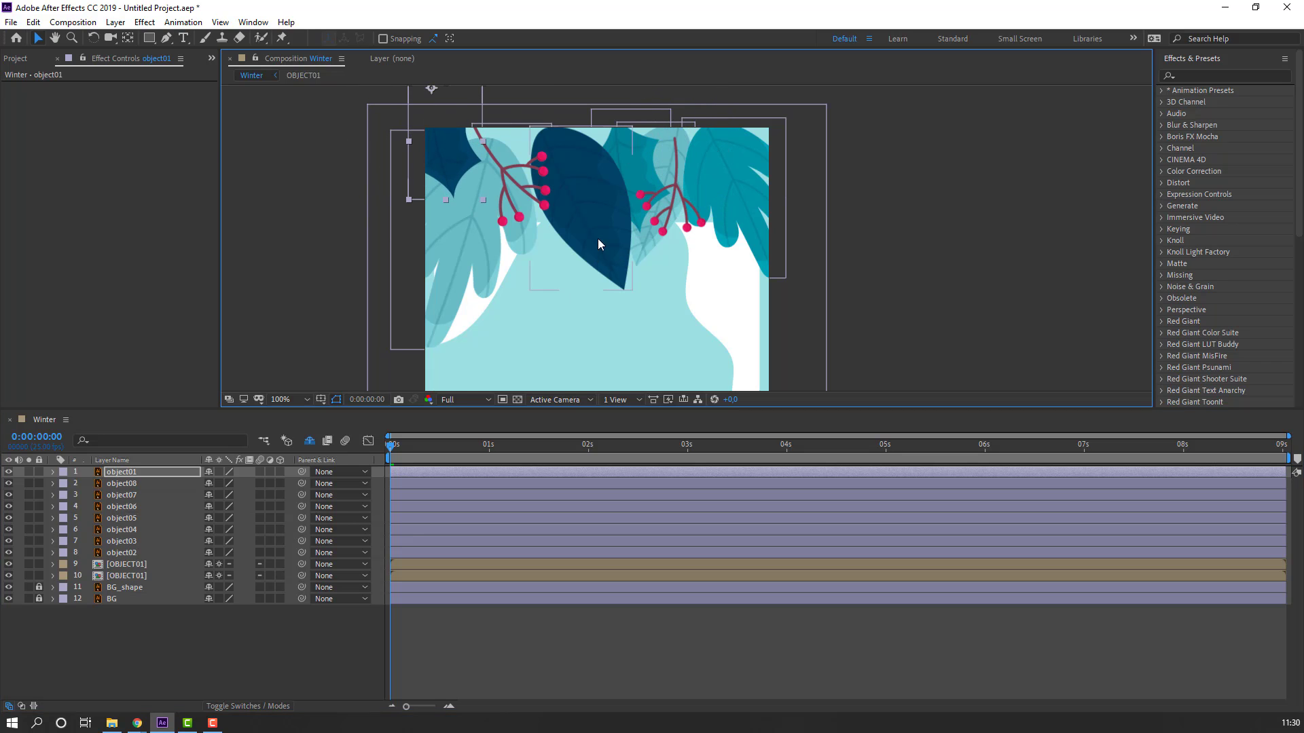
- Nudge the dark blue oval leaf, object06, further up past the card's upper edge and deselect it
{"action": "left_click_drag", "start_coordinate": [598, 239], "coordinate": [597, 224]}
{"action": "key", "text": "comma"}
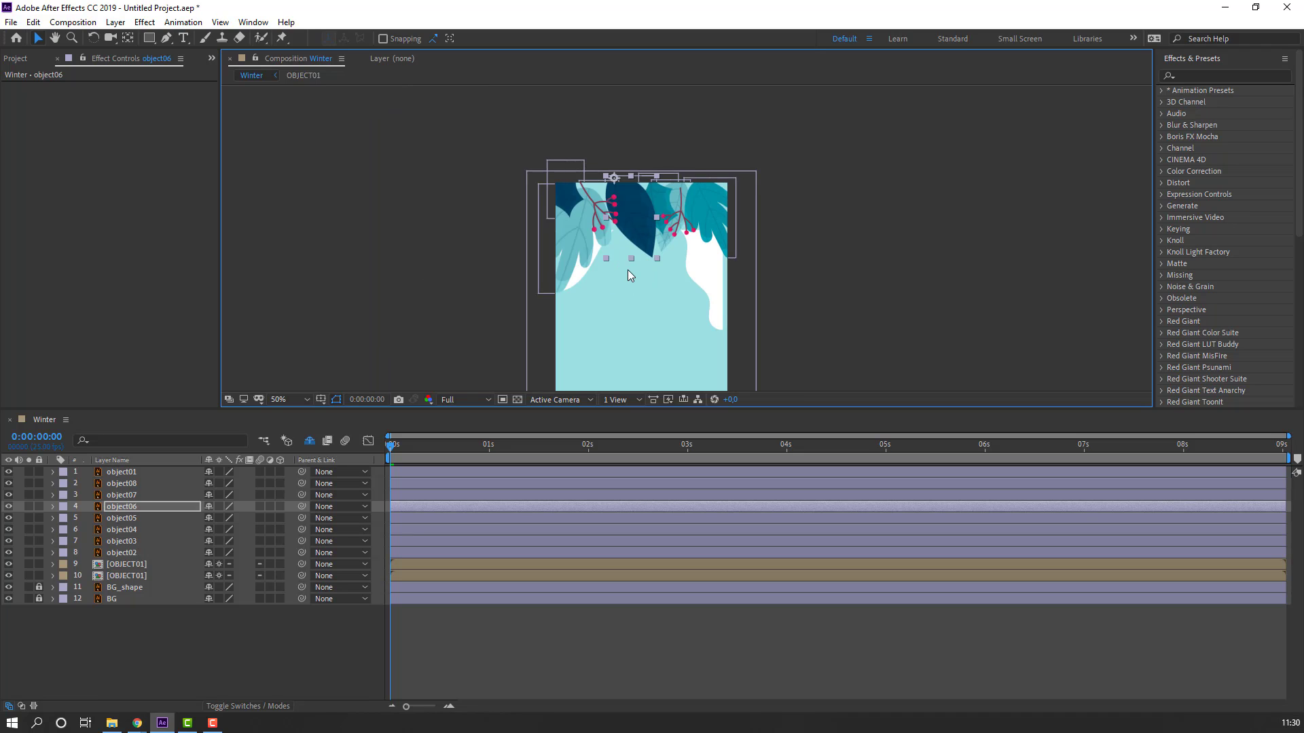
{"action": "key", "text": "period"}
{"action": "left_click", "coordinate": [173, 653]}
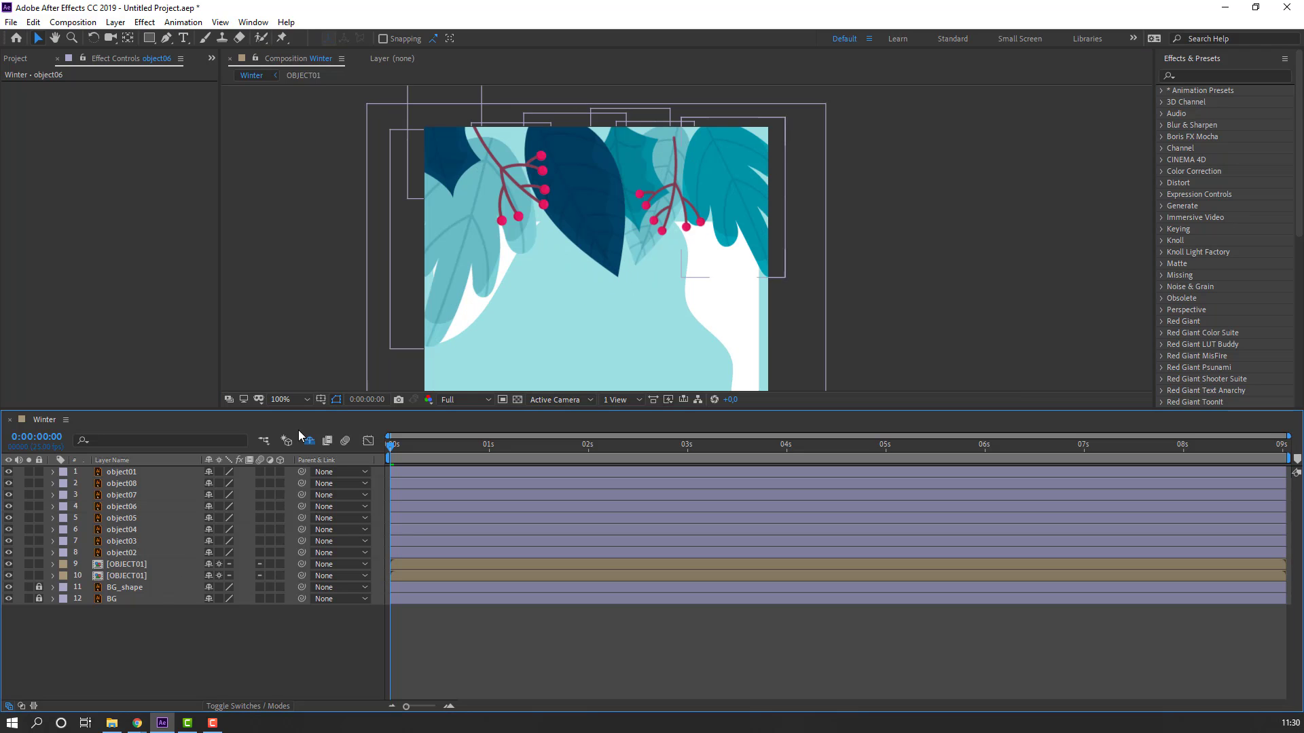
- Solo object02 and add the expression wiggle(1,8) to its Rotation property
{"action": "left_click", "coordinate": [115, 554]}
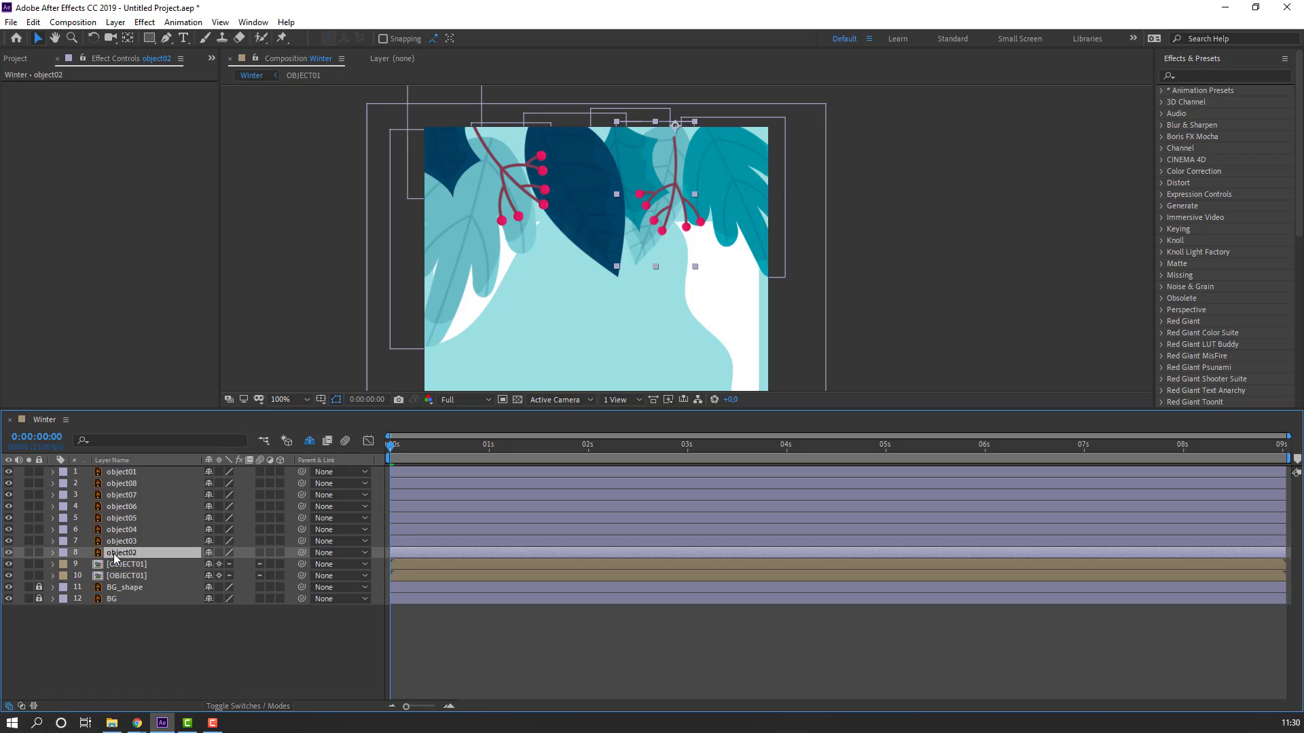
{"action": "left_click", "coordinate": [29, 552]}
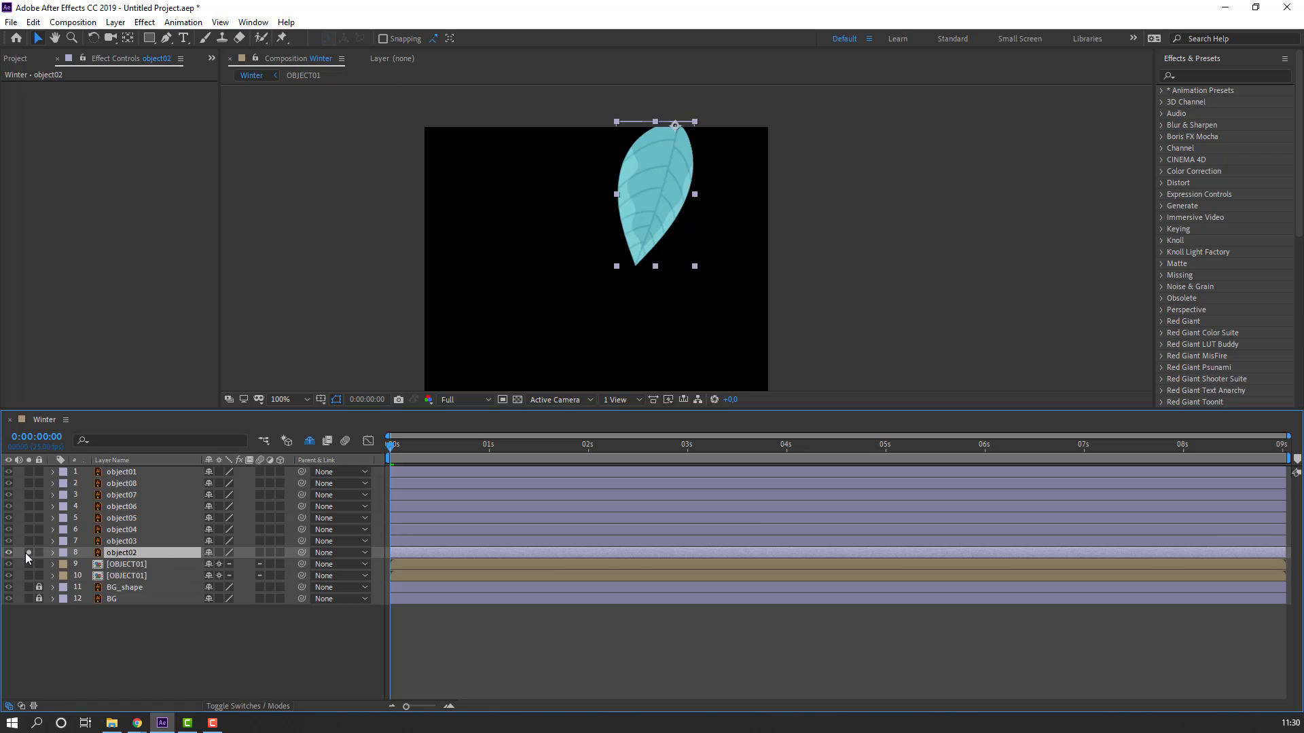
{"action": "key", "text": "r"}
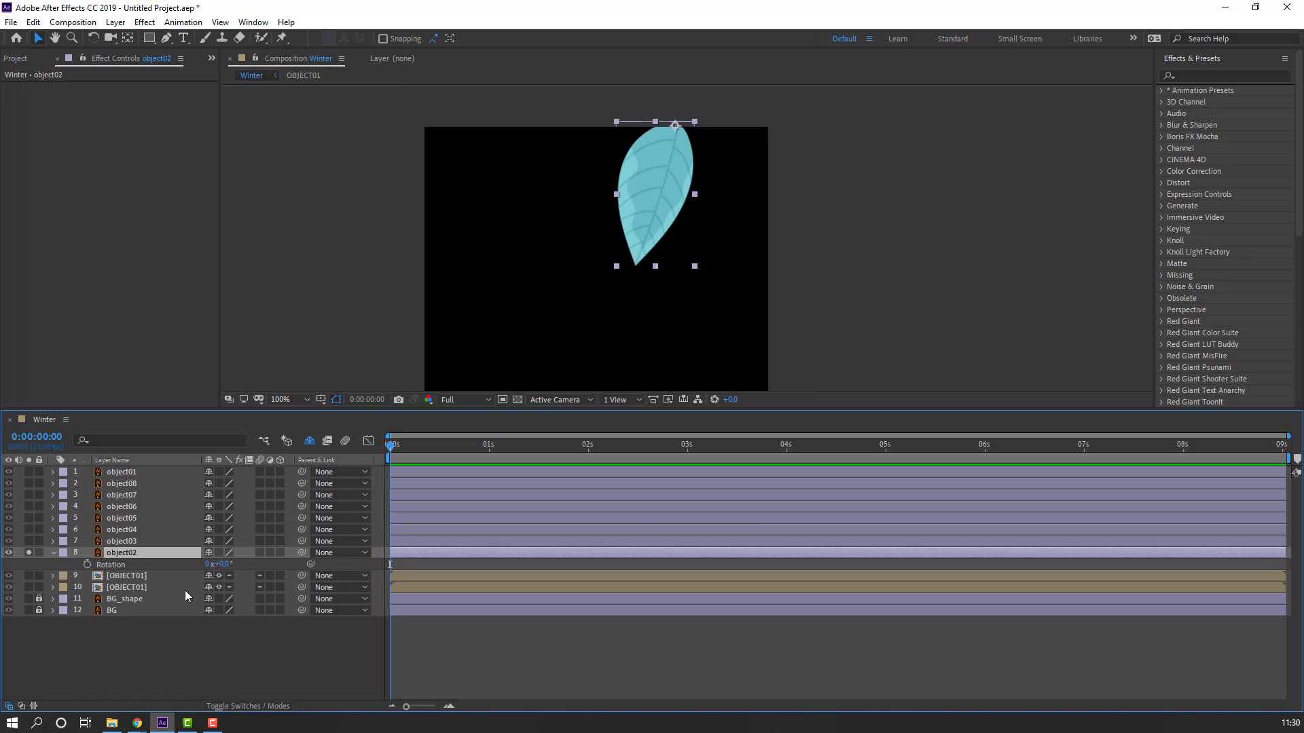
{"action": "left_click", "coordinate": [87, 565], "text": "alt"}
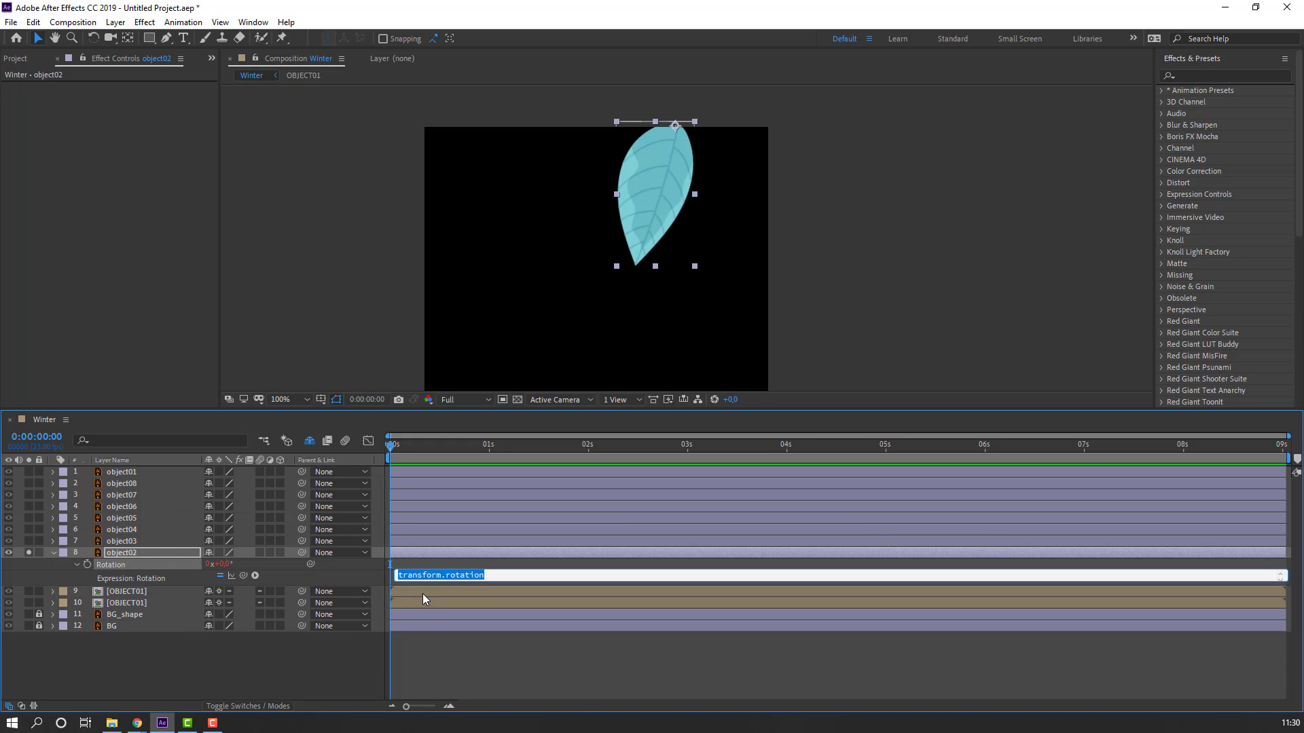
{"action": "left_click", "coordinate": [531, 570]}
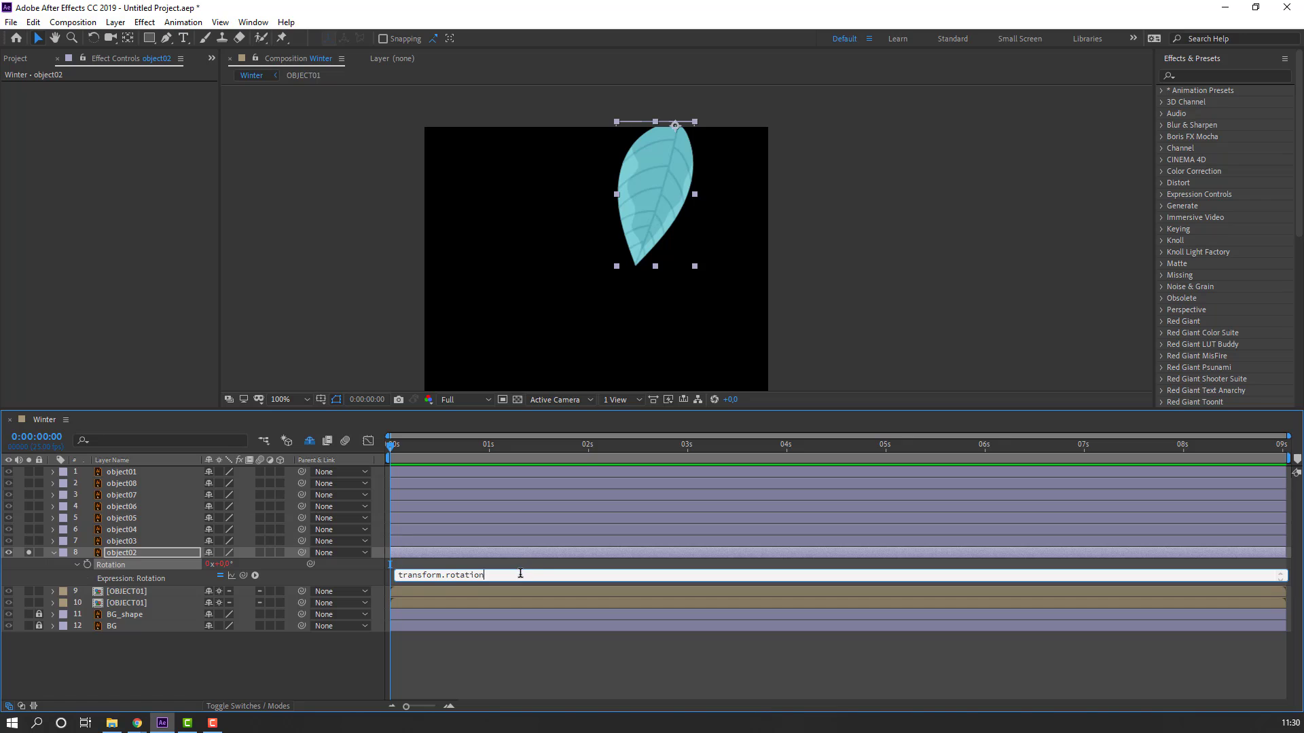
{"action": "left_click_drag", "start_coordinate": [520, 574], "coordinate": [379, 577]}
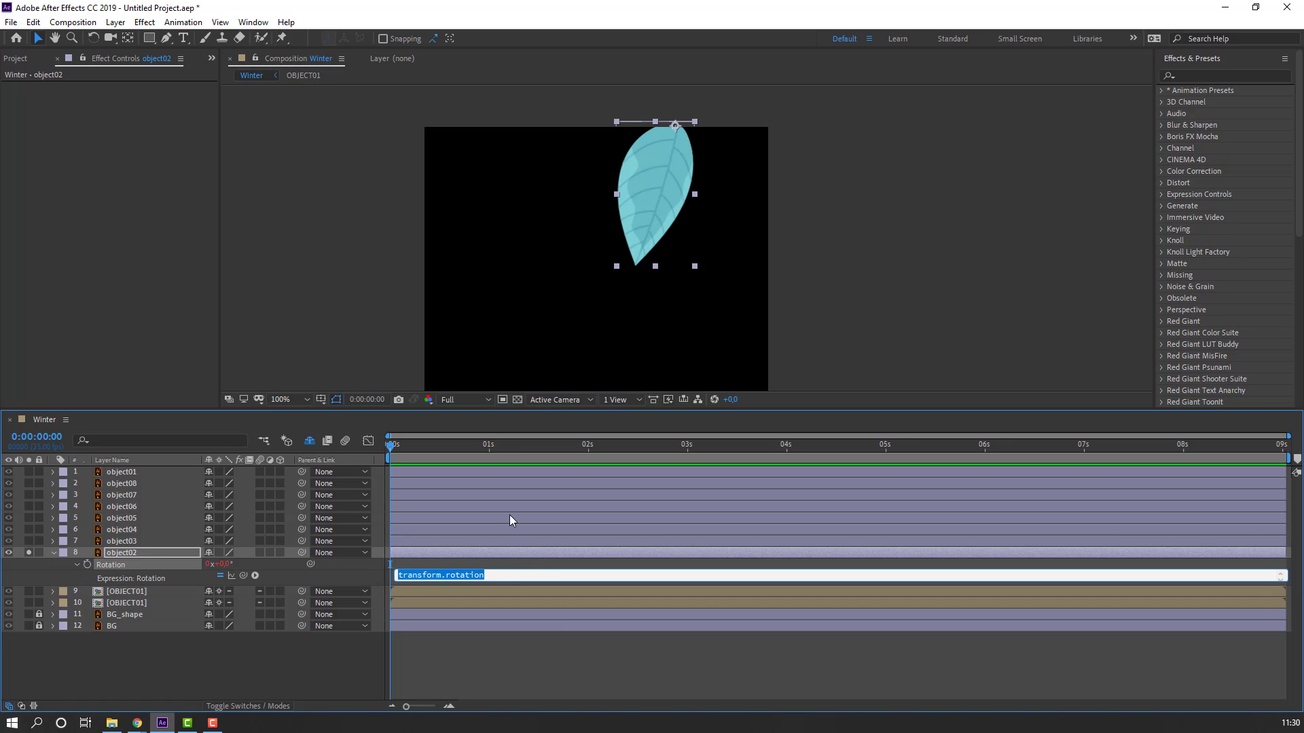
{"action": "type", "text": "wig"}
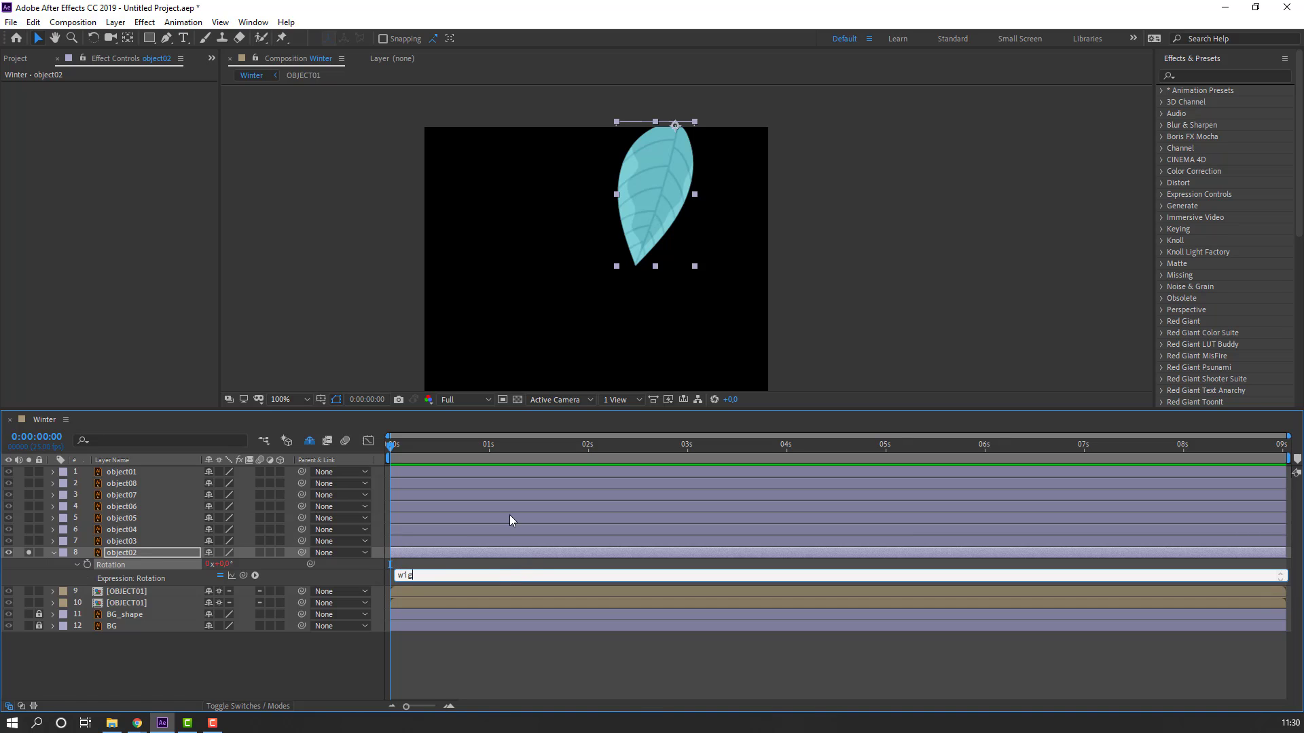
{"action": "type", "text": "gle(1,8"}
{"action": "left_click", "coordinate": [501, 674]}
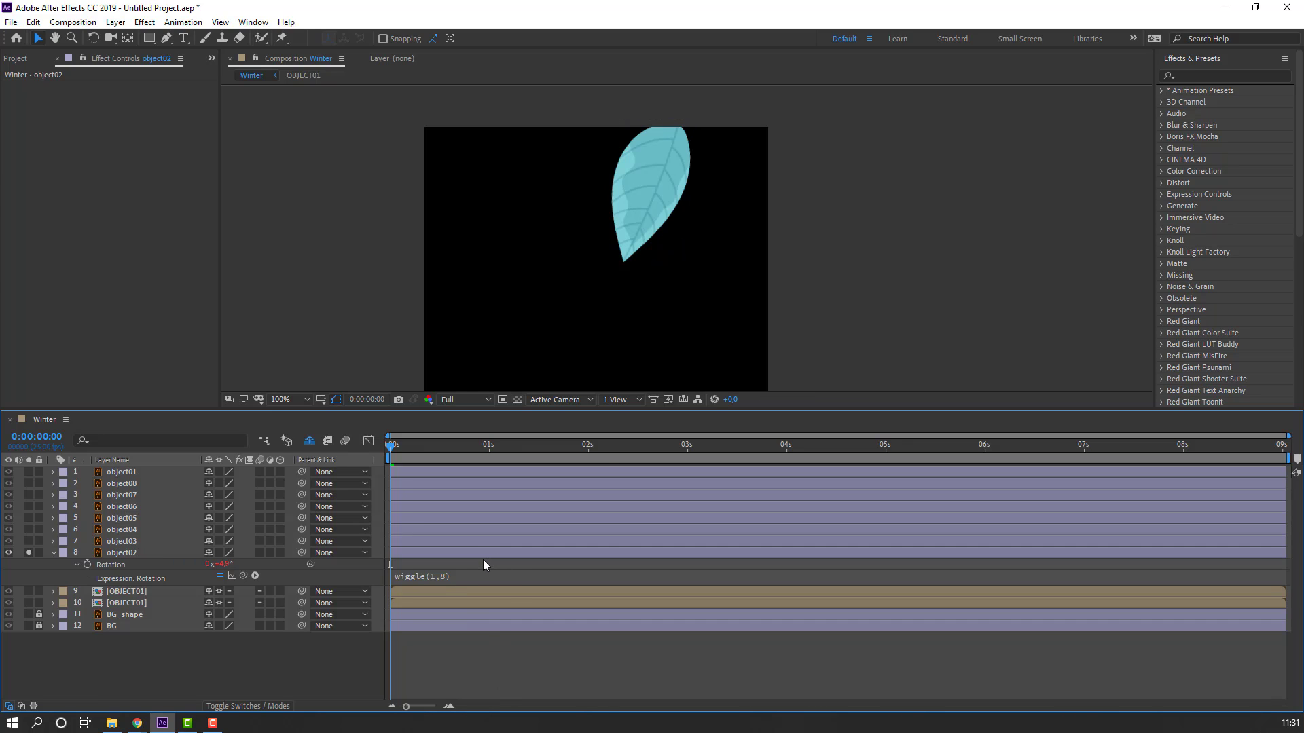
- Preview object02's sway on its own, turn off its solo and preview it with the whole composition
{"action": "key", "text": "space"}
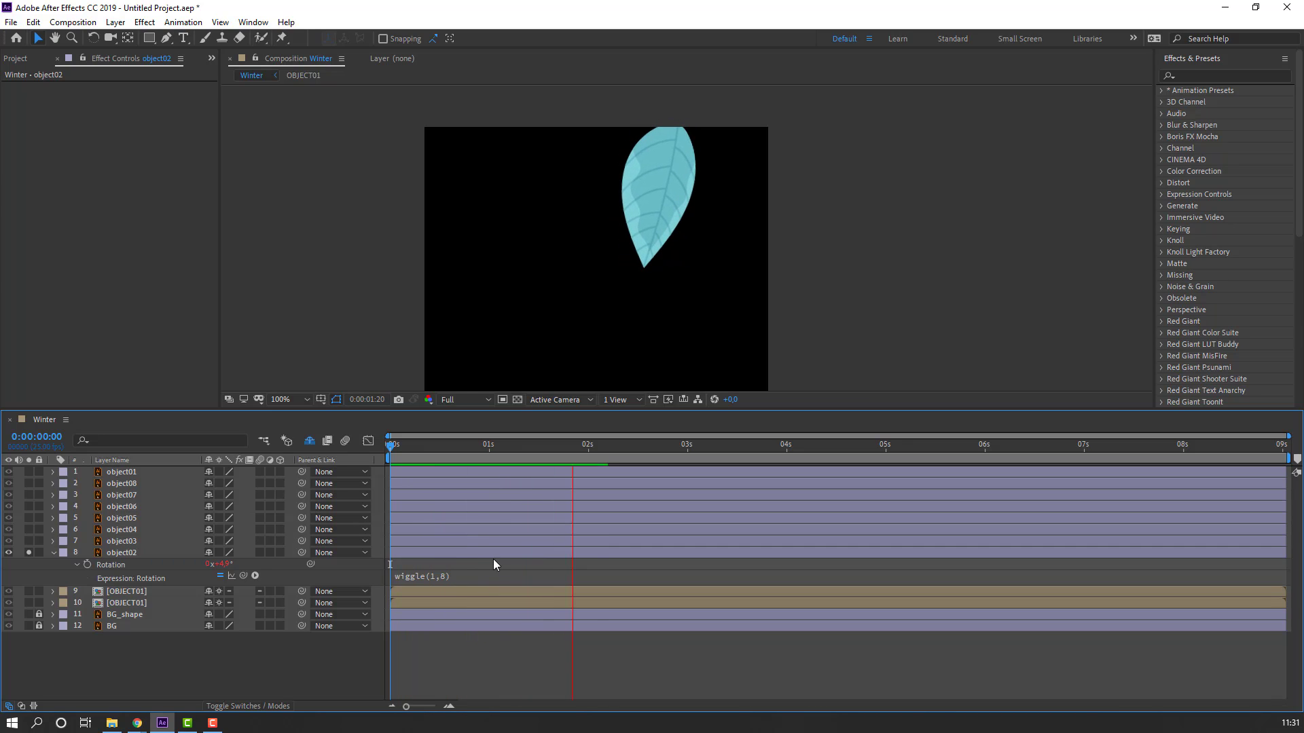
{"action": "key", "text": "space"}
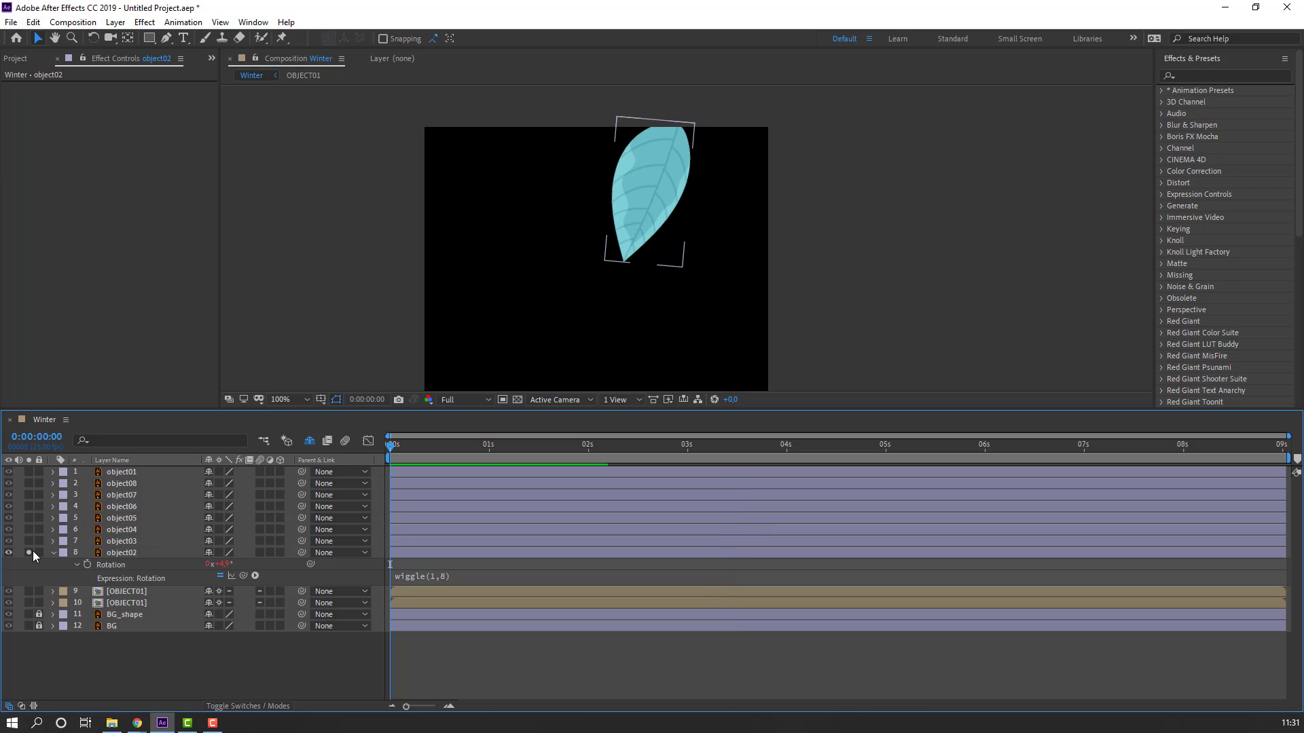
{"action": "left_click", "coordinate": [29, 552]}
{"action": "key", "text": "space"}
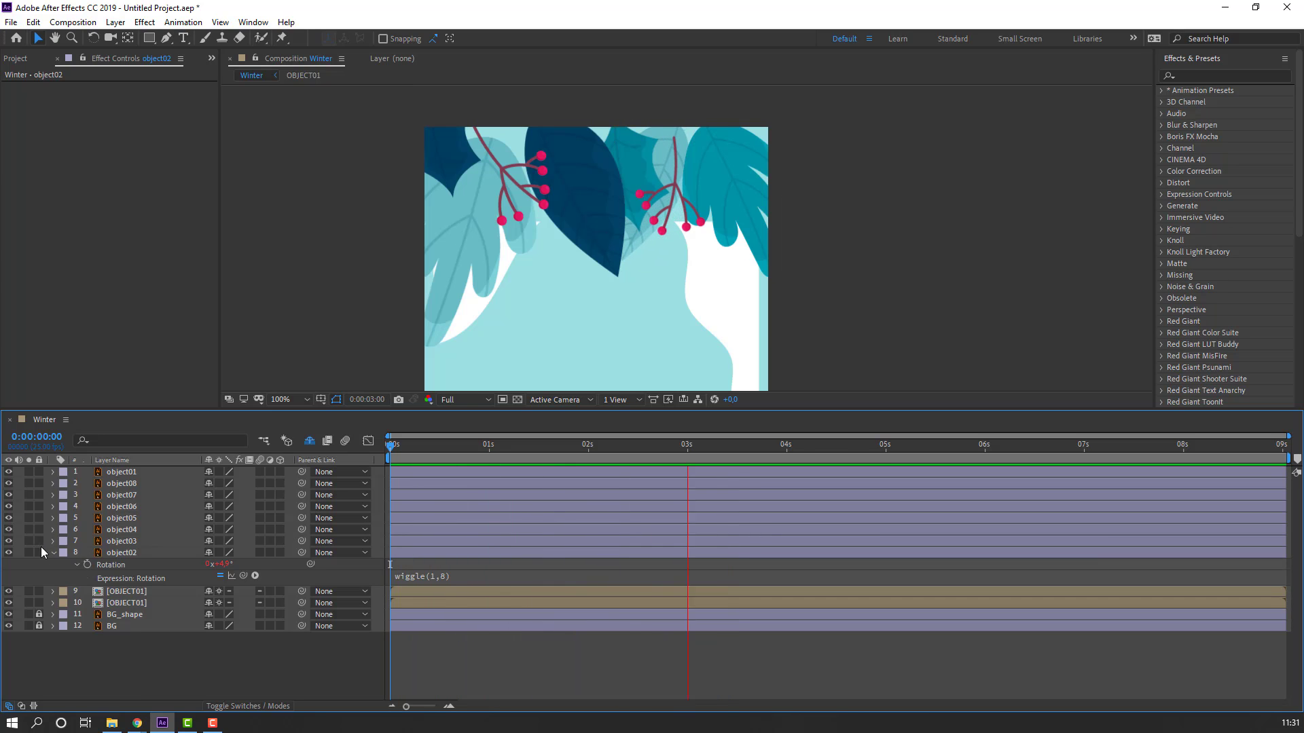
{"action": "key", "text": "space"}
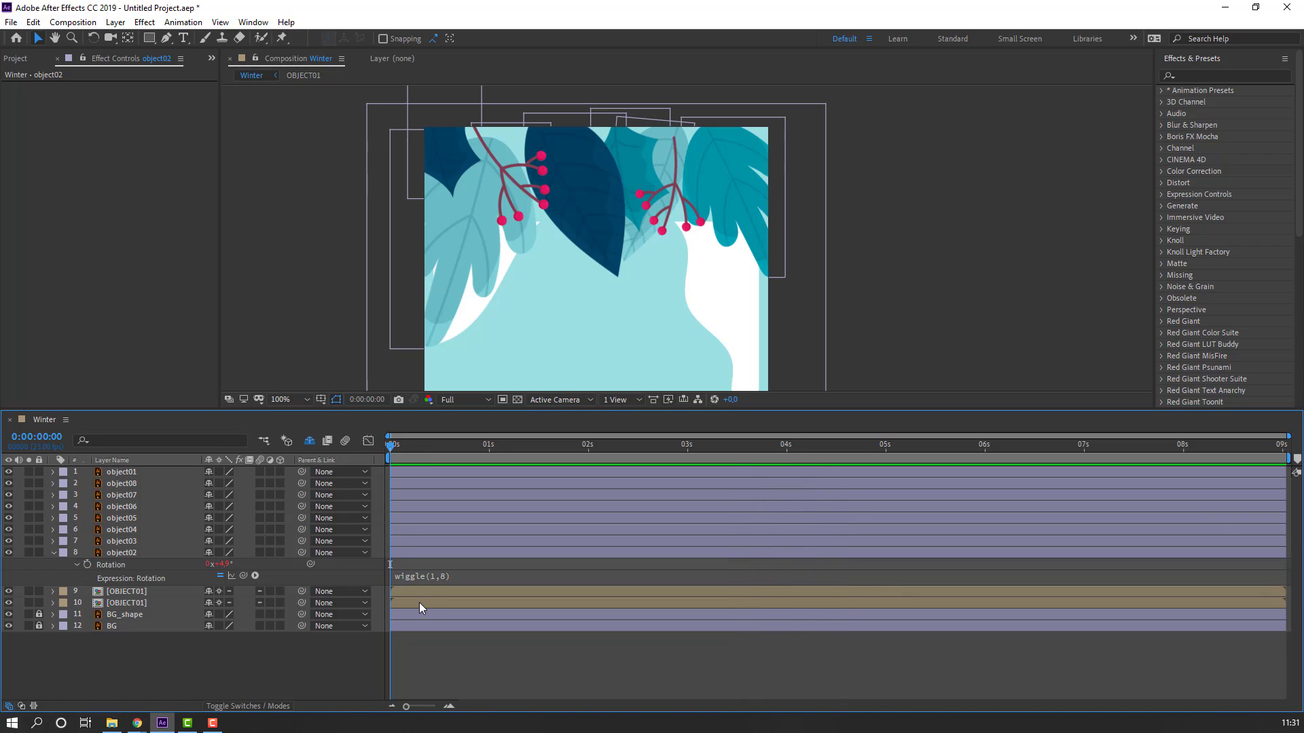
- Copy the wiggle(1,8) expression text from object02's Rotation and collapse that layer
{"action": "left_click", "coordinate": [421, 580]}
{"action": "left_click_drag", "start_coordinate": [468, 576], "coordinate": [384, 580]}
{"action": "key", "text": "ctrl+c"}
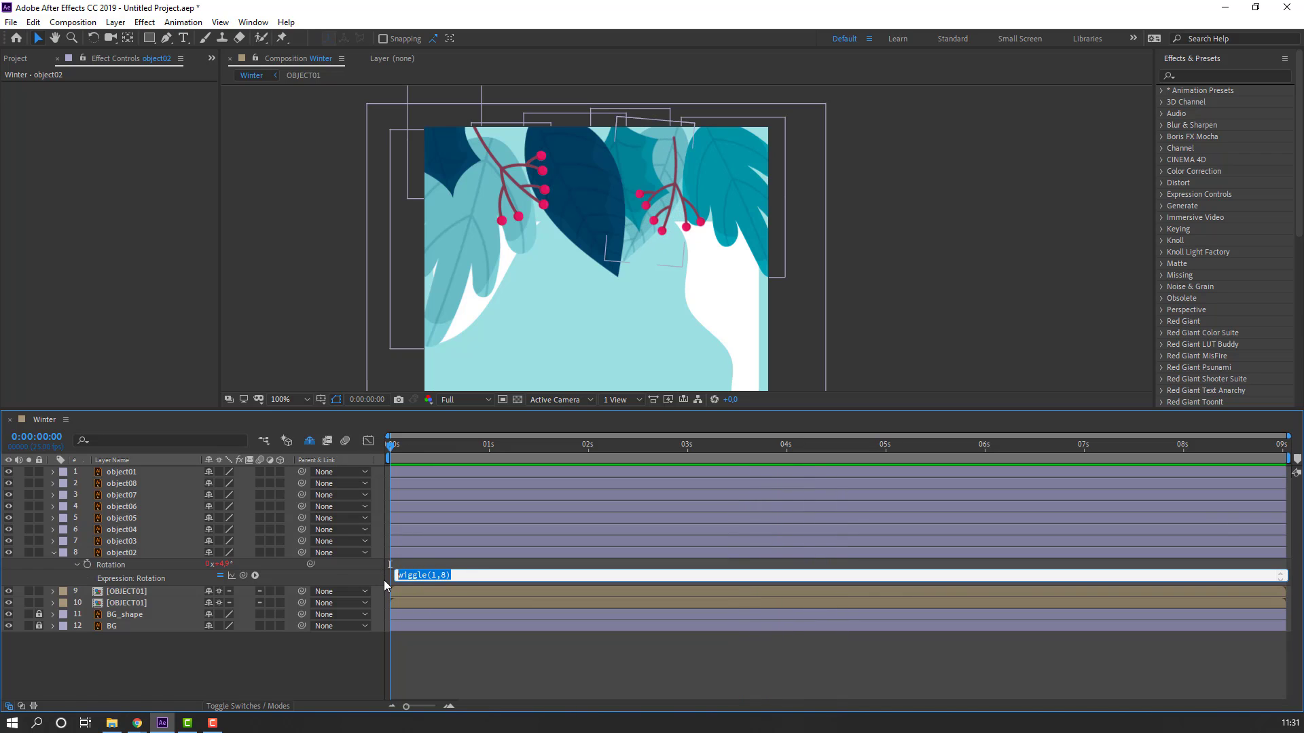
{"action": "left_click", "coordinate": [98, 656]}
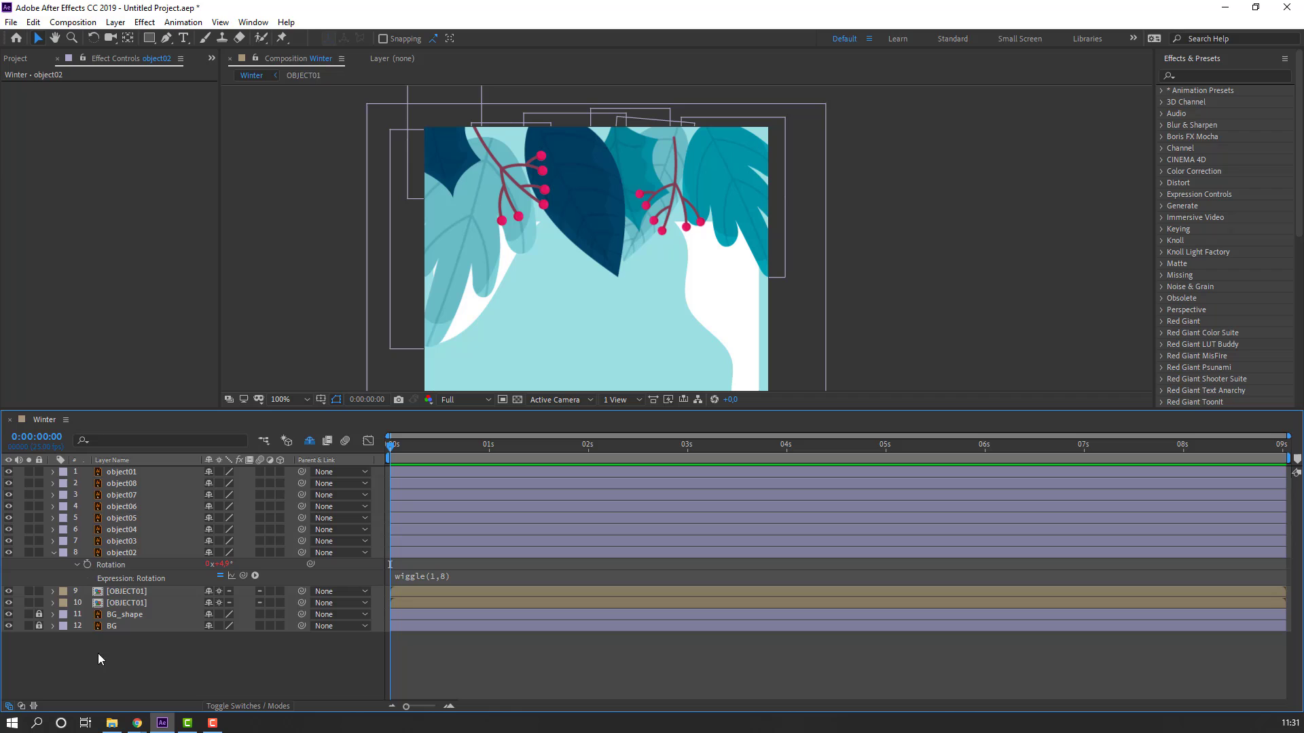
{"action": "left_click", "coordinate": [55, 554]}
- Select the layers from object03 up to object01 and reveal their Rotation properties
{"action": "left_click", "coordinate": [126, 542]}
{"action": "left_click", "coordinate": [126, 473], "text": "shift"}
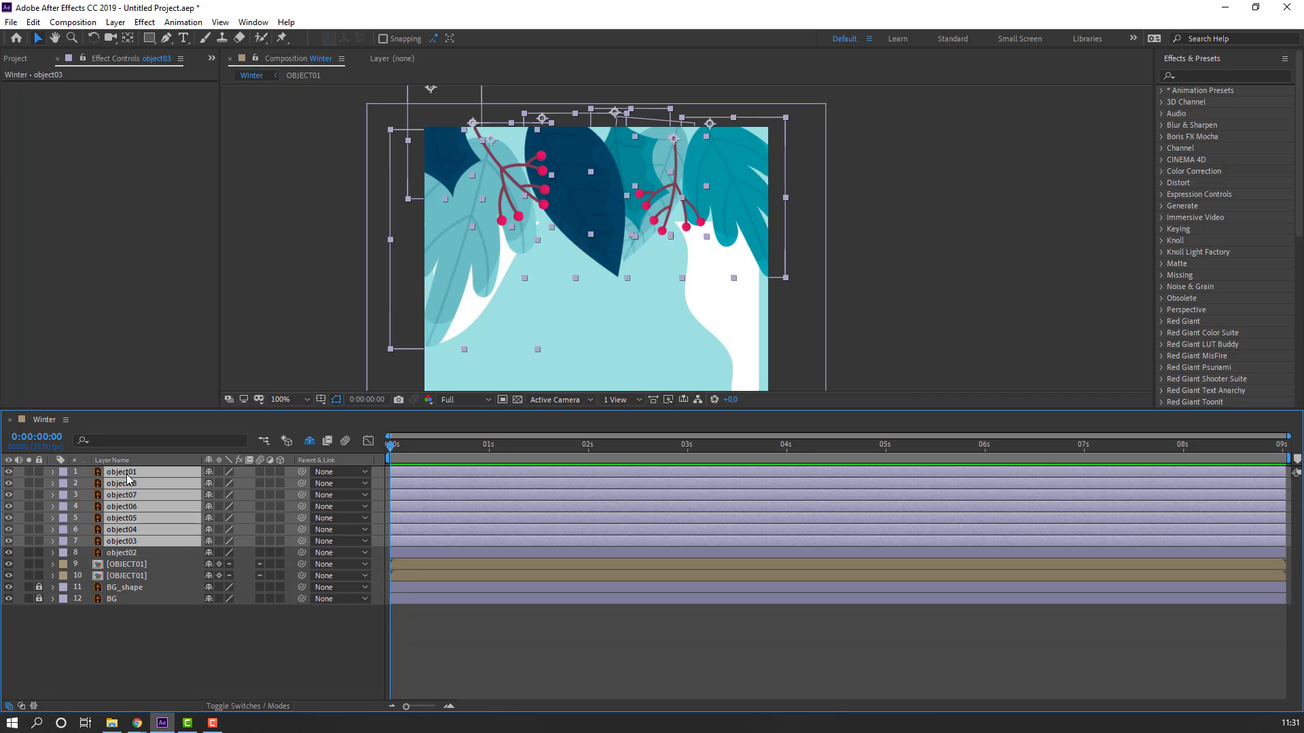
{"action": "key", "text": "r"}
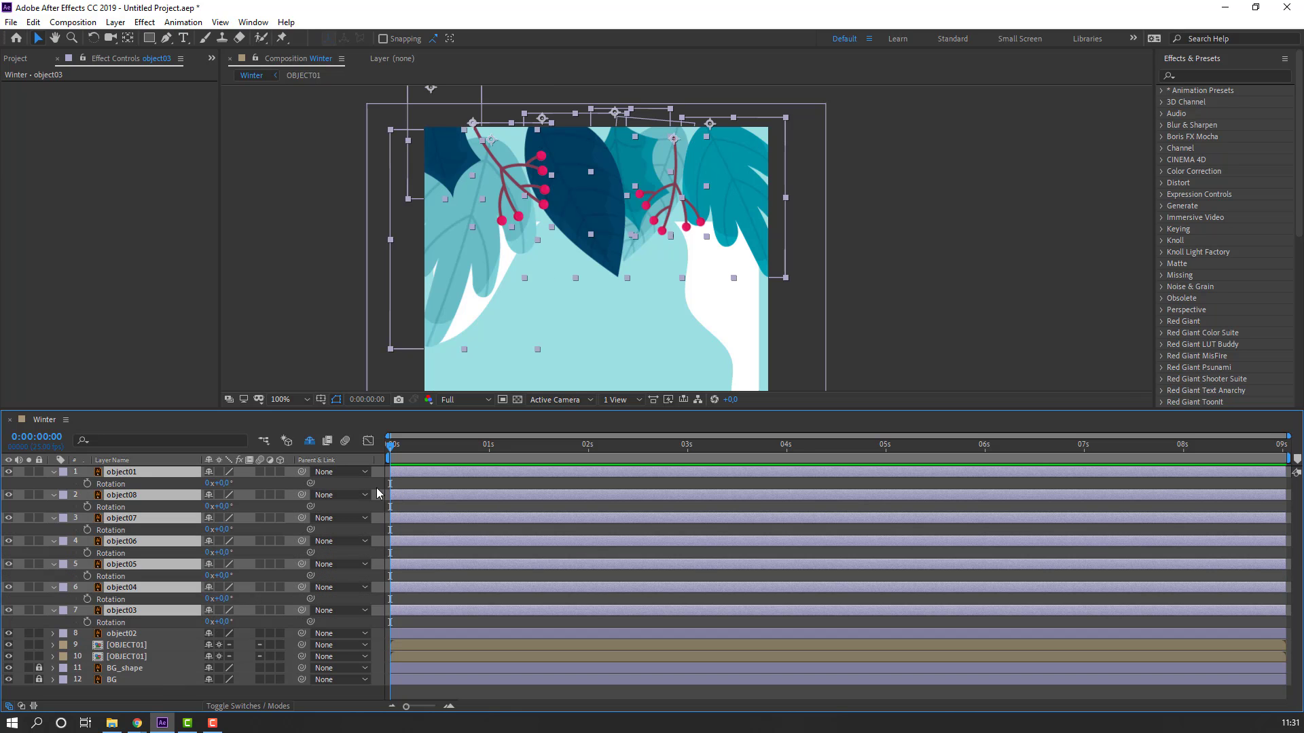
- Add the expression wiggle(1,8) to object01's Rotation and collapse the layer
{"action": "left_click", "coordinate": [87, 485], "text": "alt"}
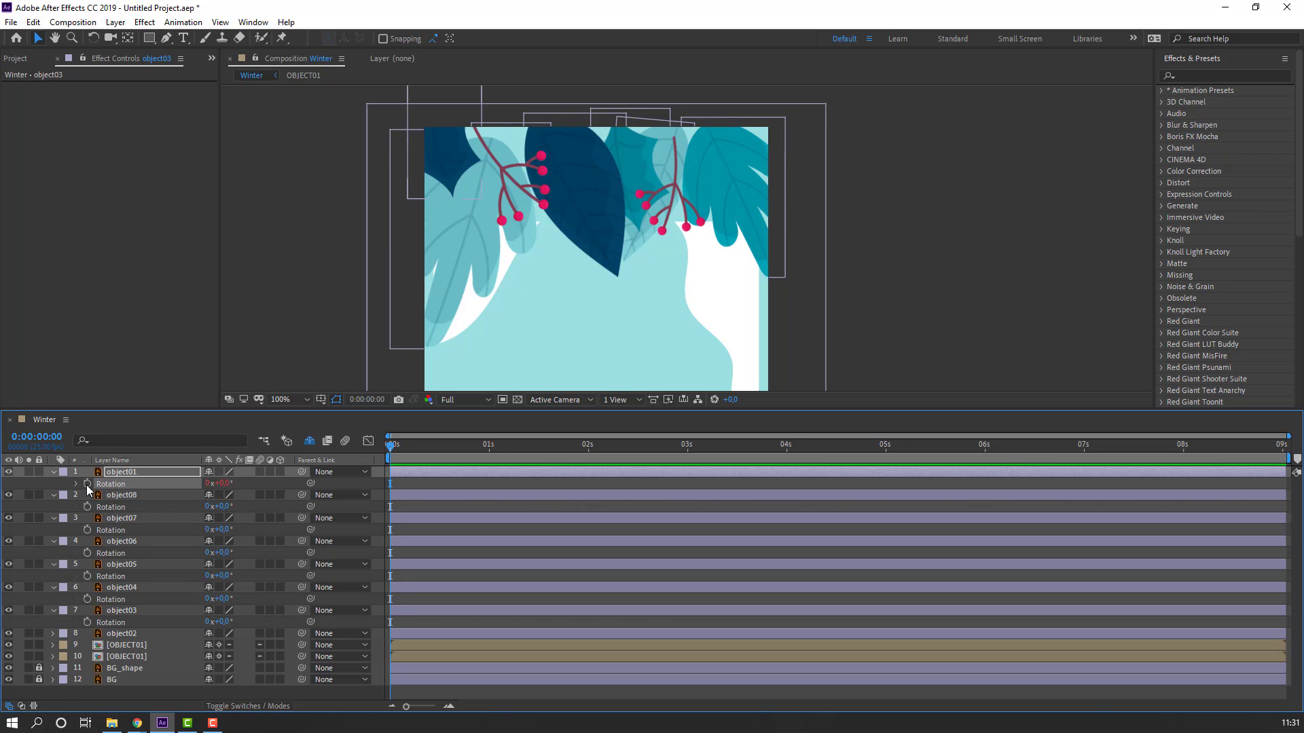
{"action": "type", "text": "wiggle(1,8)"}
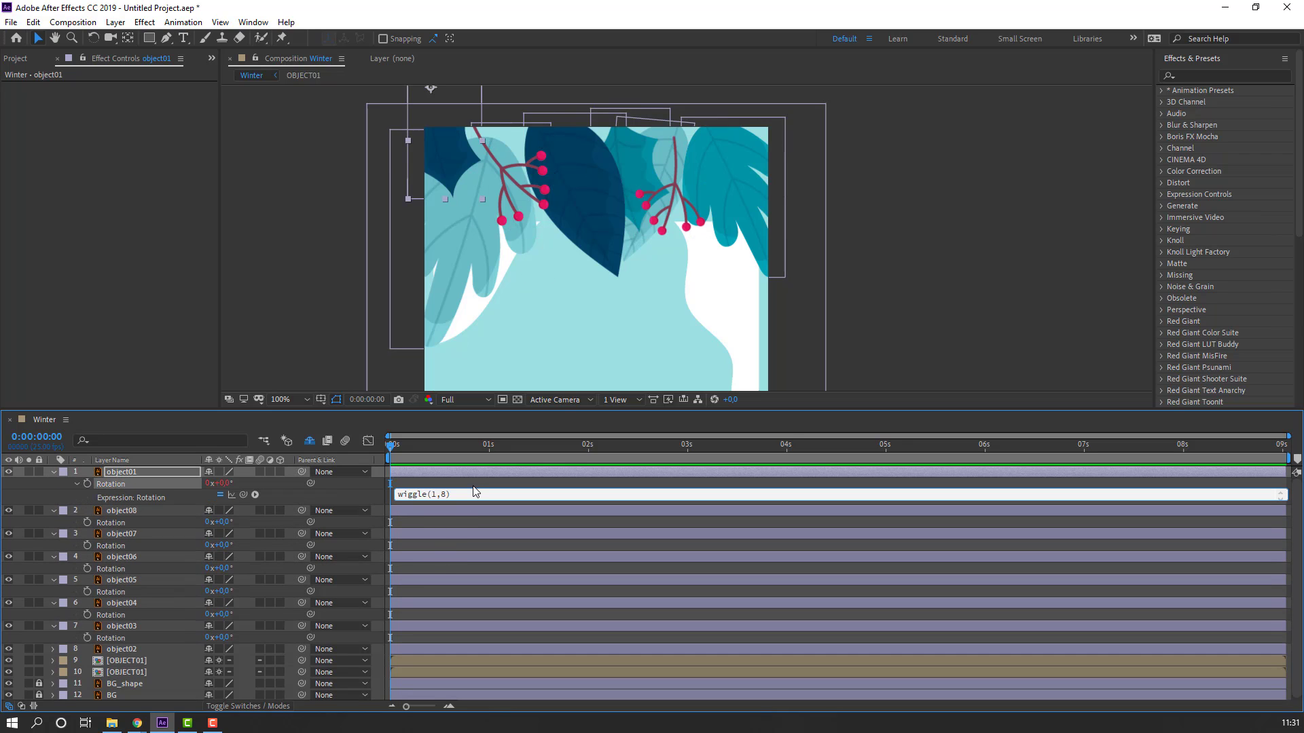
{"action": "left_click", "coordinate": [474, 486]}
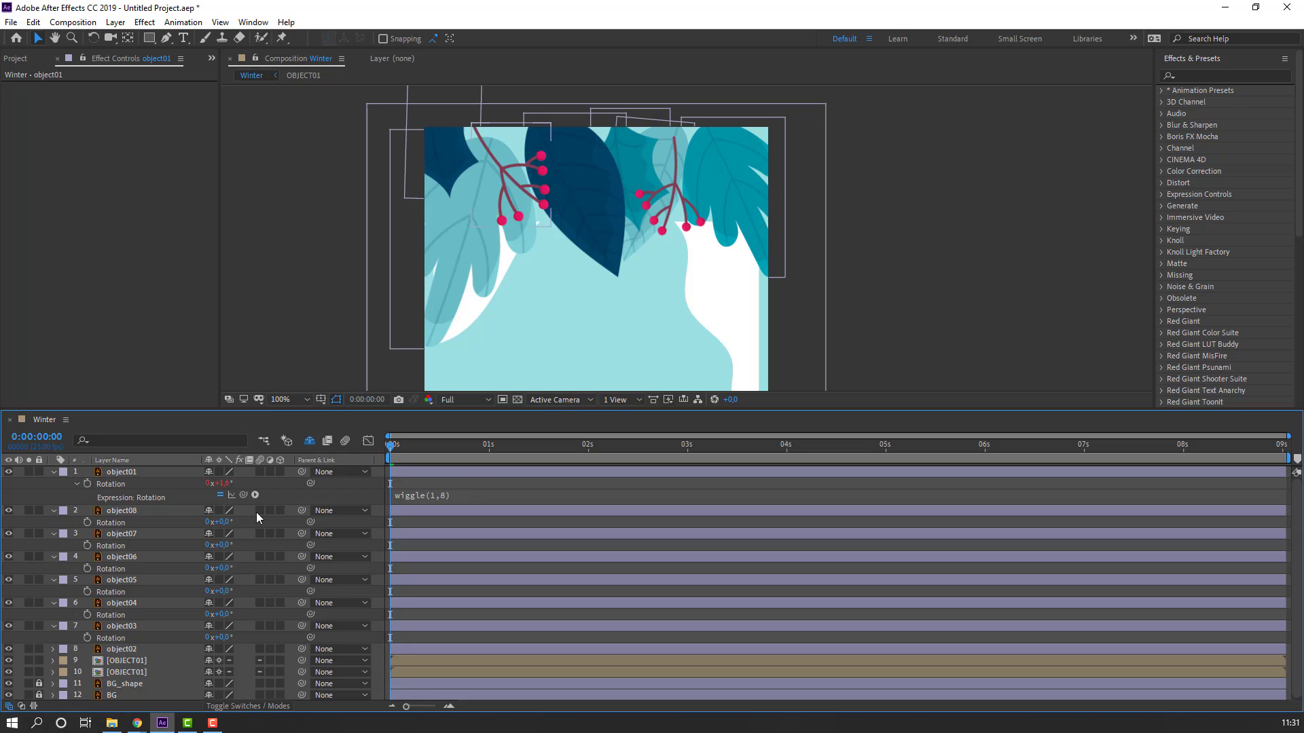
{"action": "left_click", "coordinate": [54, 472]}
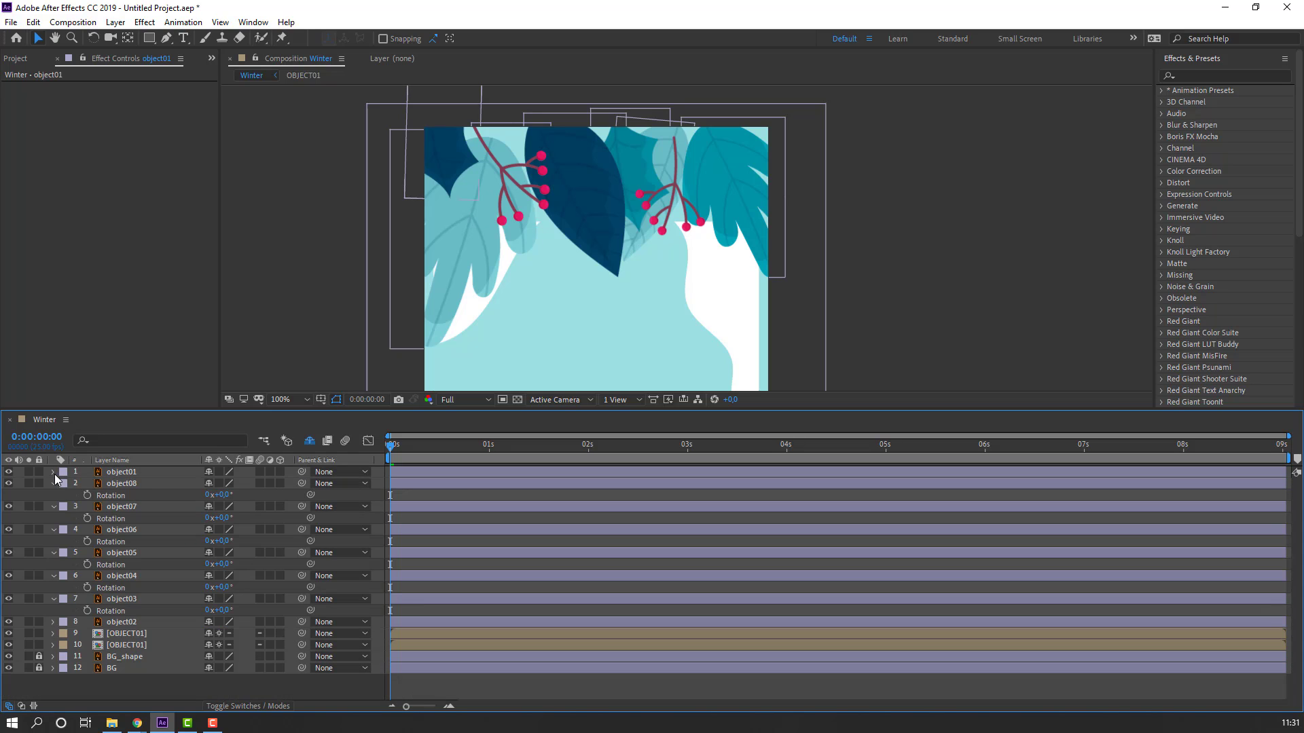
- Add the copied wiggle(1,8) expression to object08's Rotation, collapse the layer and preview the sway
{"action": "left_click", "coordinate": [87, 495], "text": "alt"}
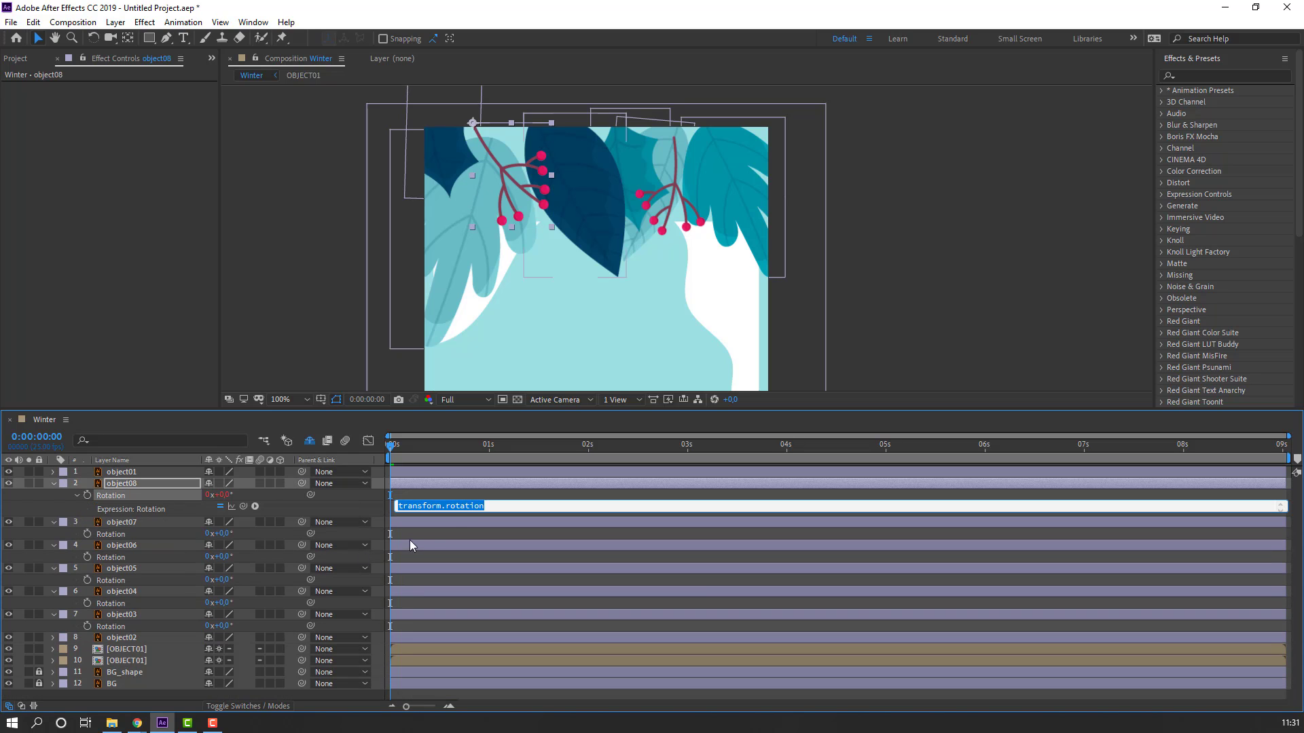
{"action": "key", "text": "ctrl+v"}
{"action": "left_click", "coordinate": [474, 498]}
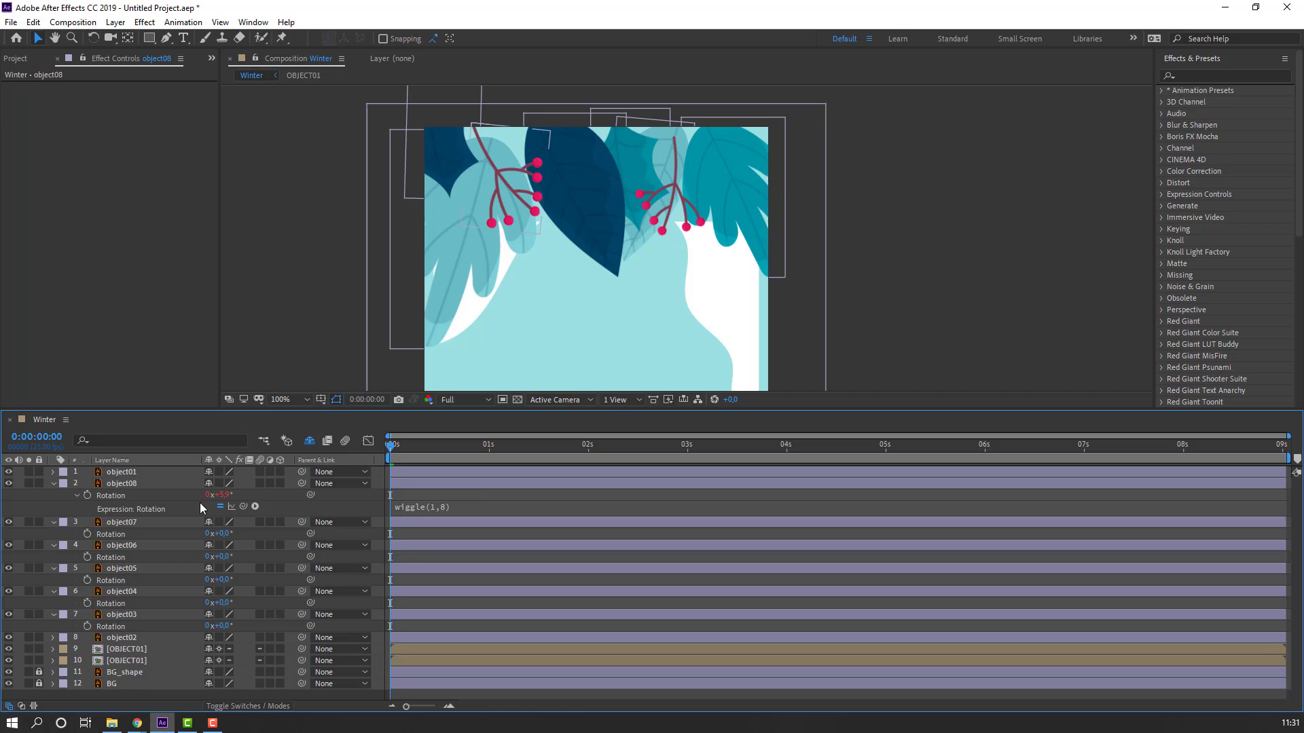
{"action": "left_click", "coordinate": [53, 483]}
{"action": "key", "text": "space"}
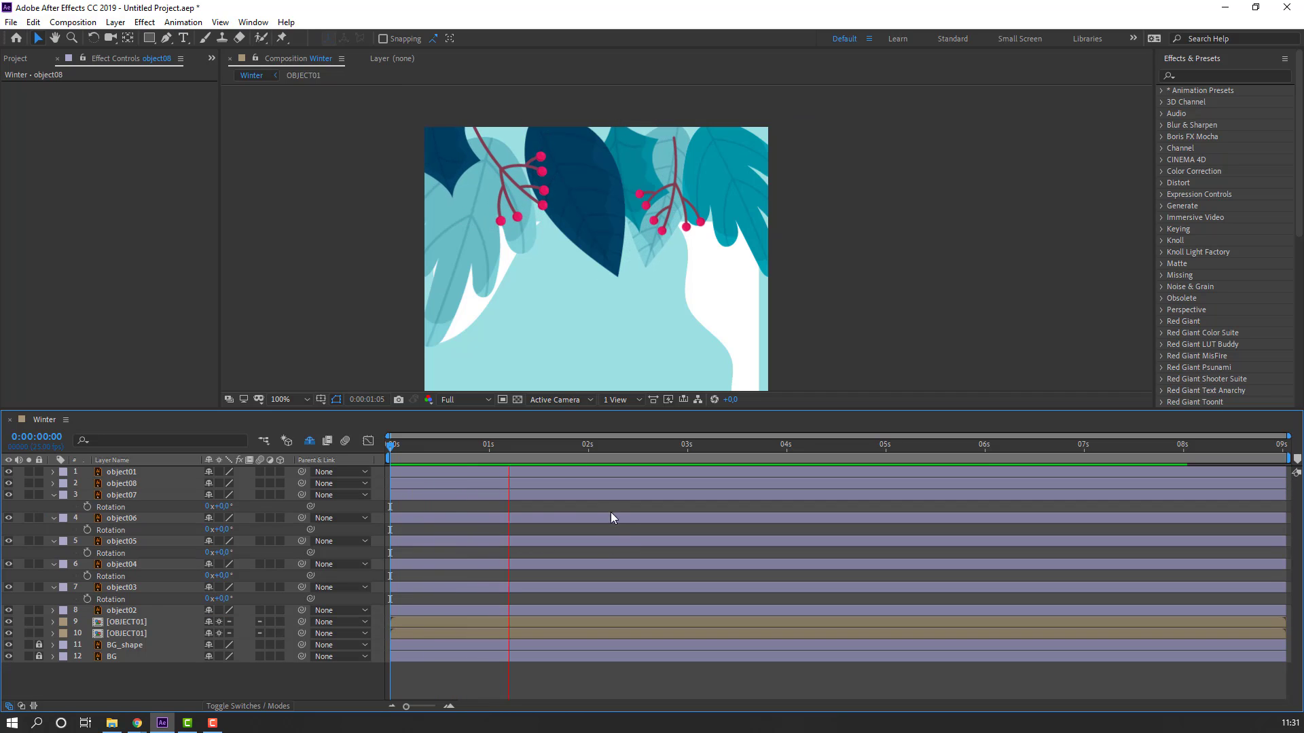
{"action": "key", "text": "space"}
{"action": "key", "text": "ctrl+a"}
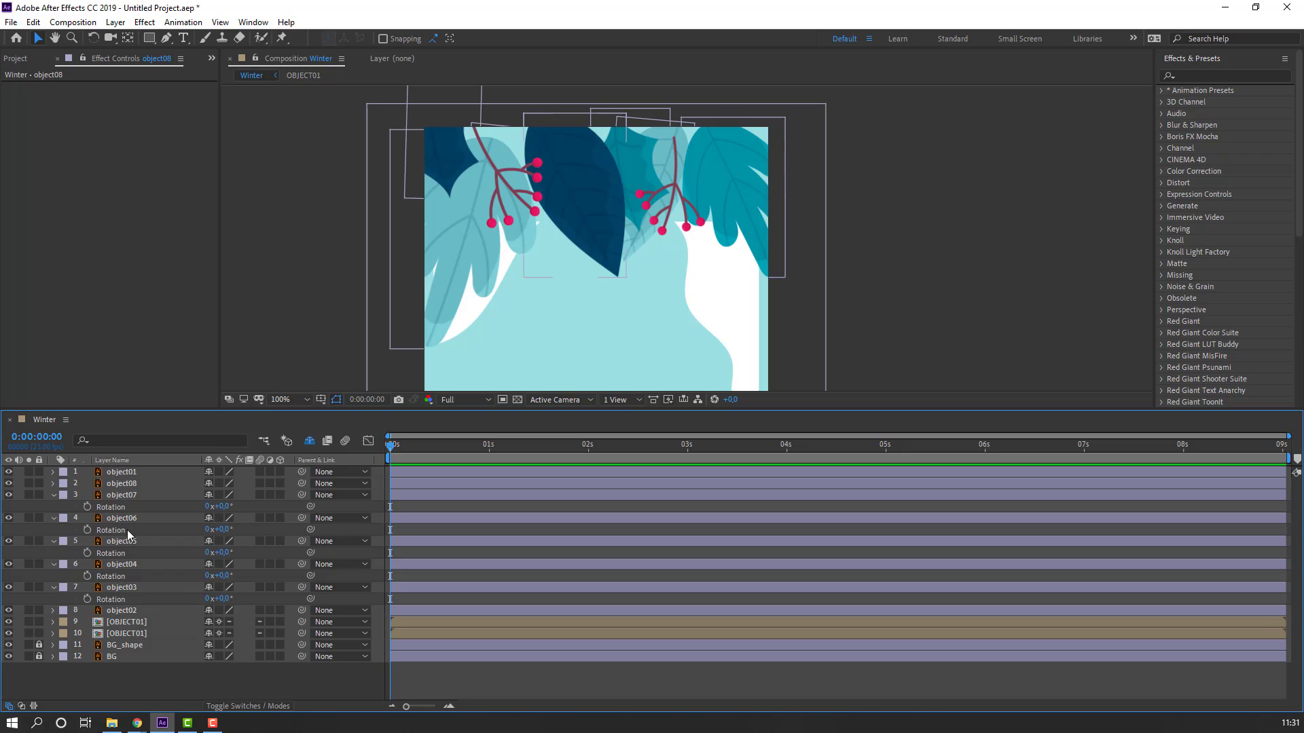
- Add the copied wiggle(1,8) expression to object07's Rotation and collapse the layer
{"action": "left_click", "coordinate": [88, 508], "text": "alt"}
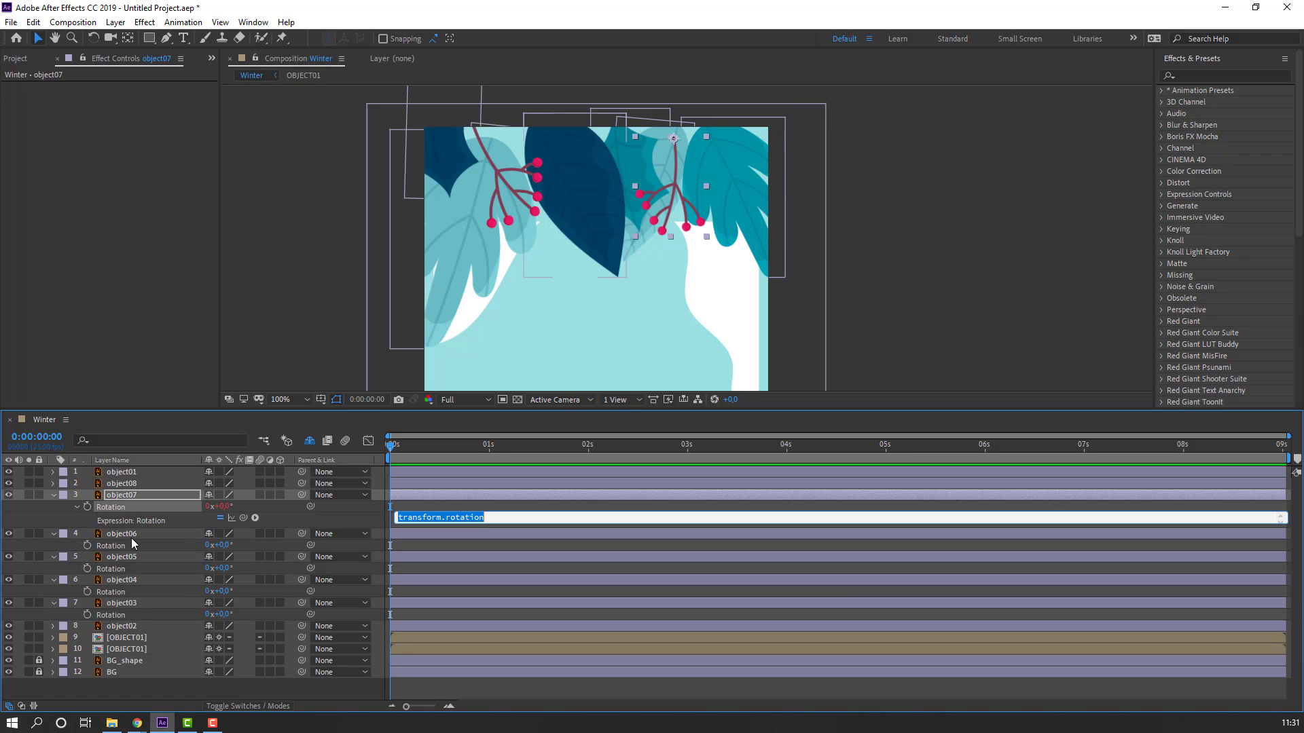
{"action": "type", "text": "wiggle(1,8)"}
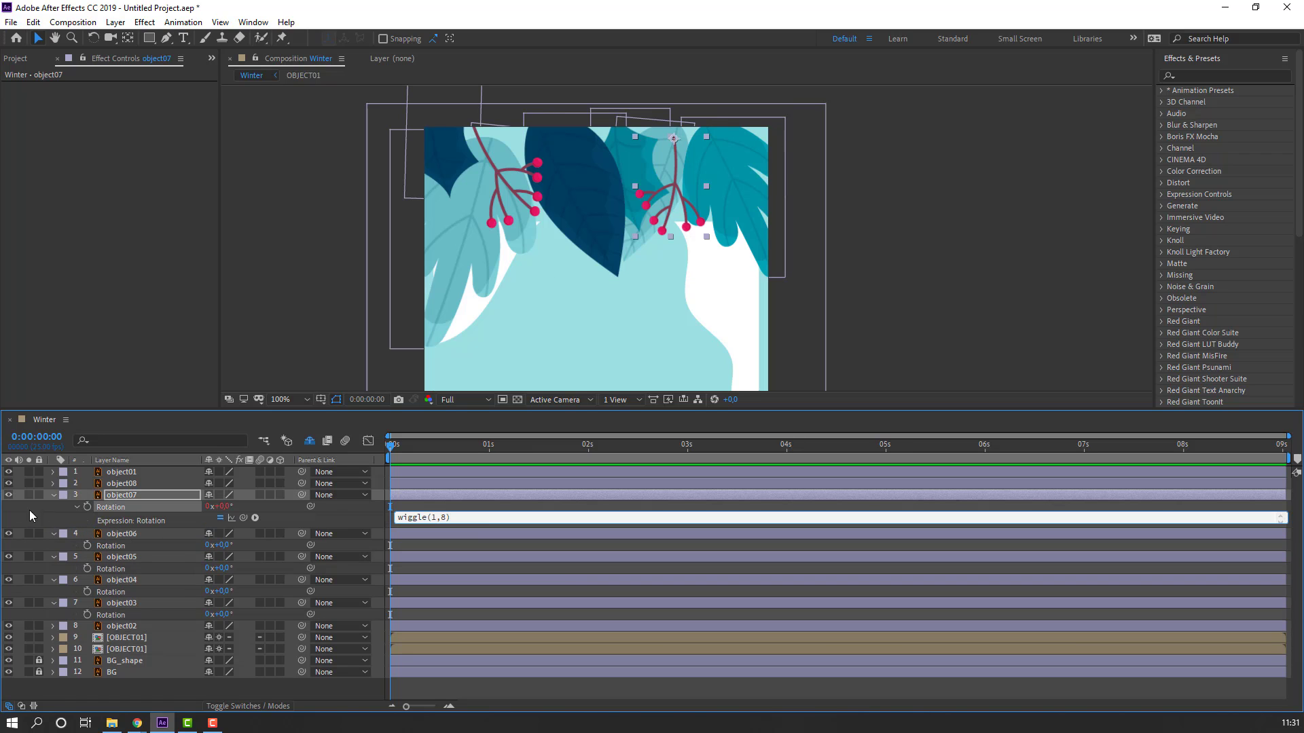
{"action": "left_click", "coordinate": [31, 514]}
{"action": "left_click", "coordinate": [53, 495]}
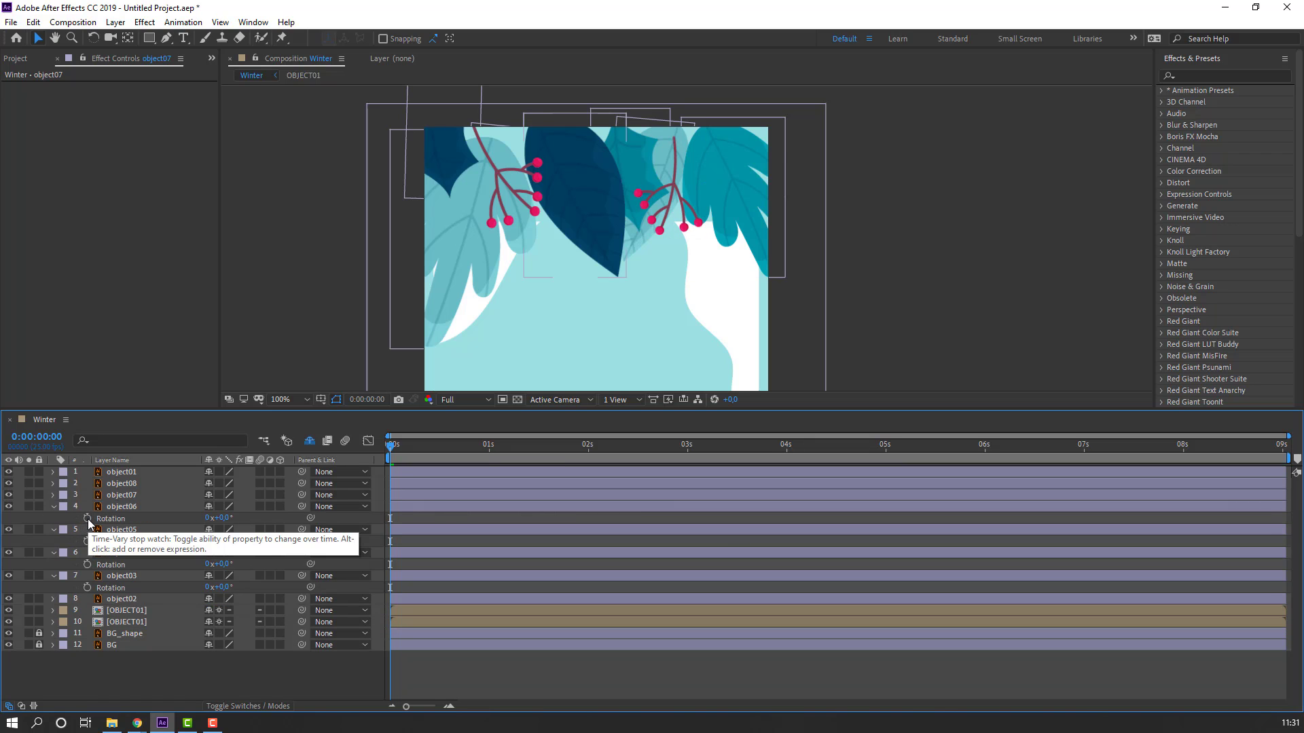
- Add the copied wiggle(1,8) expression to object06's Rotation and collapse the layer
{"action": "left_click", "coordinate": [87, 519], "text": "alt"}
{"action": "type", "text": "wiggle(1,8)"}
{"action": "left_click", "coordinate": [51, 527]}
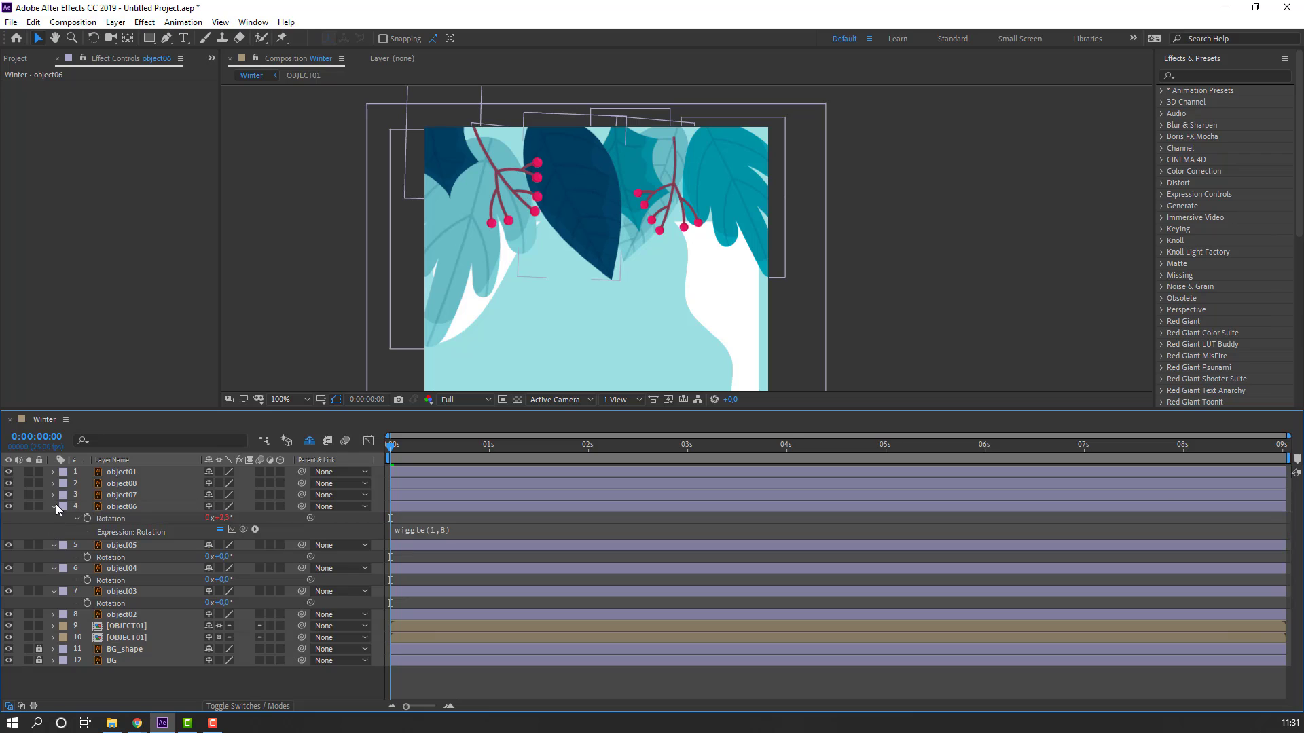
{"action": "left_click", "coordinate": [53, 507]}
- Add the copied wiggle(1,8) expression to object05's Rotation and collapse the layer
{"action": "left_click", "coordinate": [86, 529], "text": "alt"}
{"action": "type", "text": "wiggle(1,8)"}
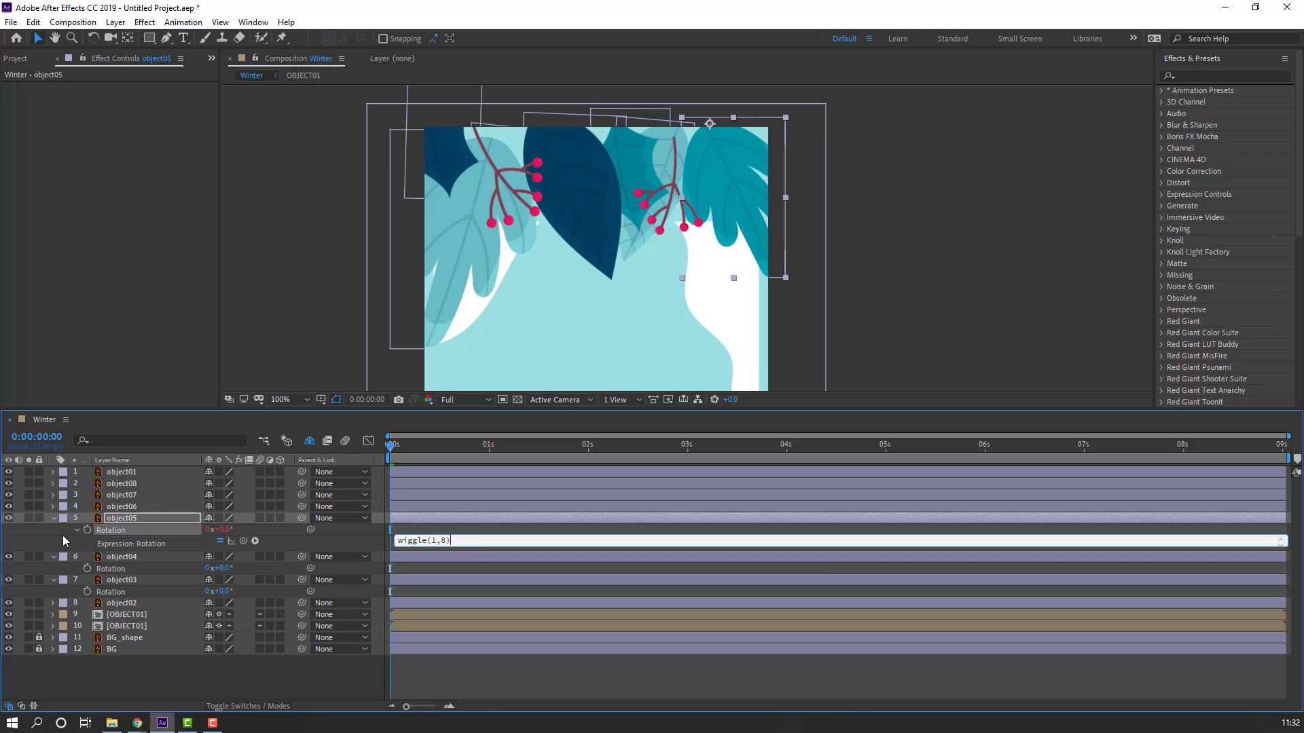
{"action": "left_click", "coordinate": [55, 529]}
{"action": "left_click", "coordinate": [53, 518]}
- Add the copied wiggle(1,8) expression to object04's Rotation and collapse the layer
{"action": "left_click", "coordinate": [87, 541], "text": "alt"}
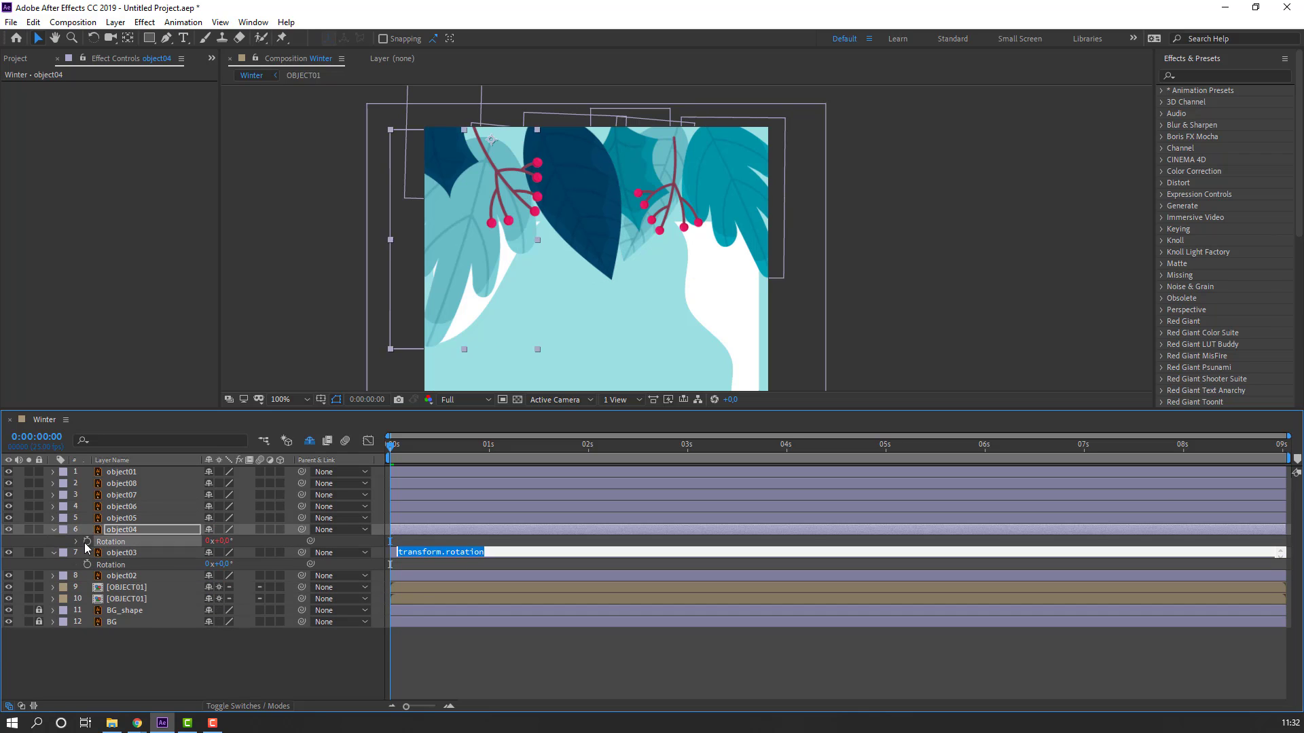
{"action": "type", "text": "wiggle(1,8)"}
{"action": "left_click", "coordinate": [79, 551]}
{"action": "left_click", "coordinate": [53, 529]}
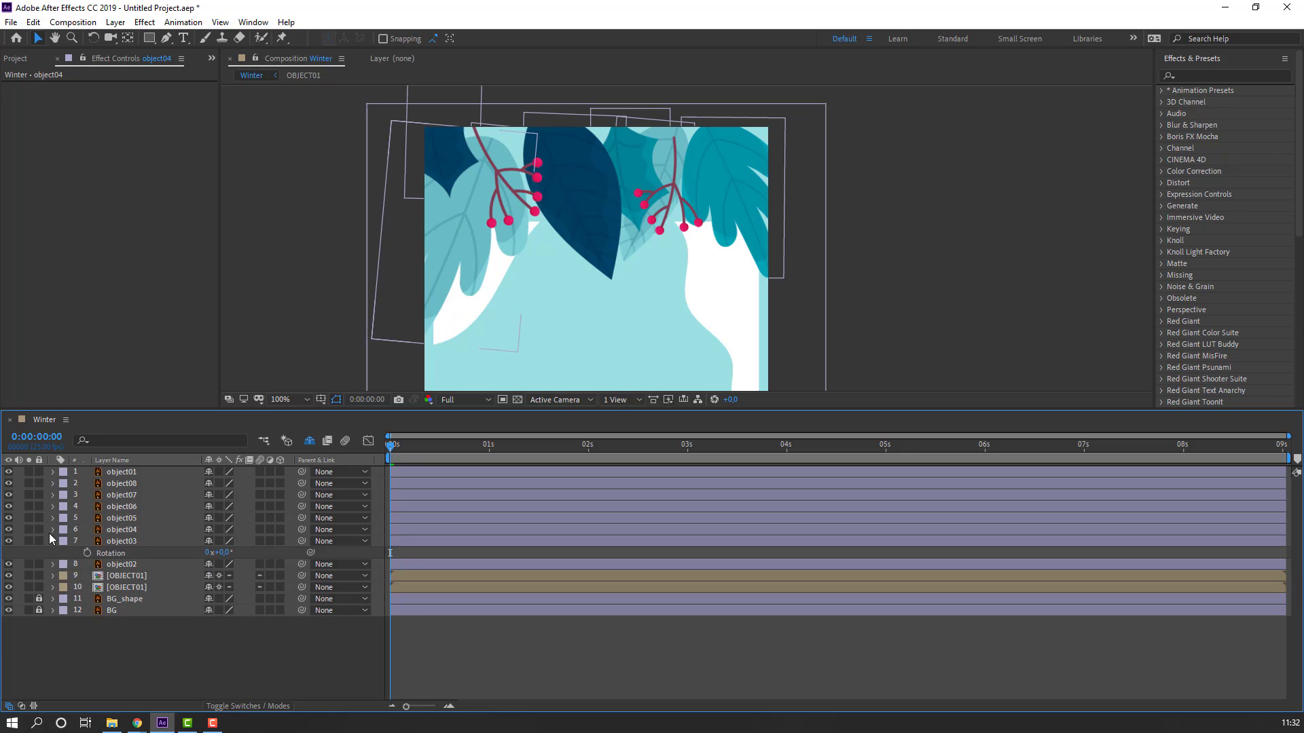
- Add the copied wiggle(1,8) expression to object03's Rotation and collapse the layer
{"action": "left_click", "coordinate": [87, 553], "text": "alt"}
{"action": "type", "text": "wiggle(1,8)"}
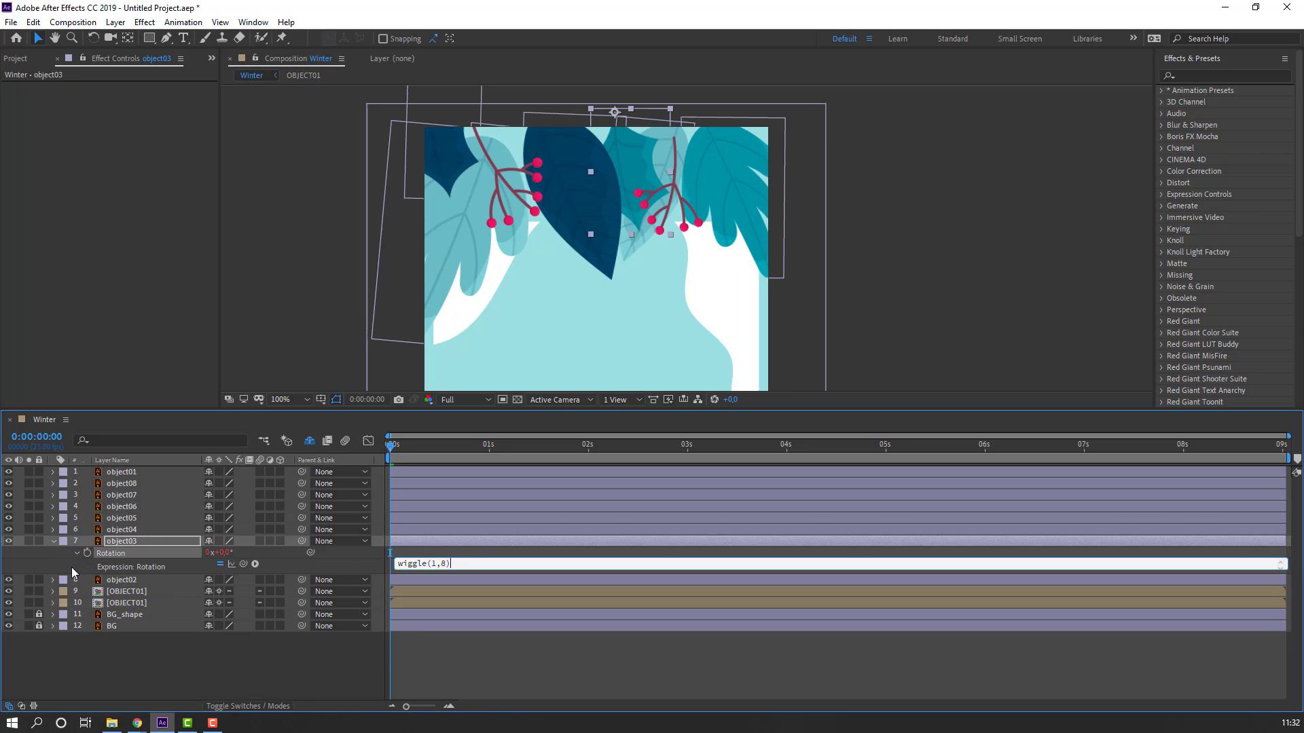
{"action": "left_click", "coordinate": [64, 556]}
{"action": "left_click", "coordinate": [53, 542]}
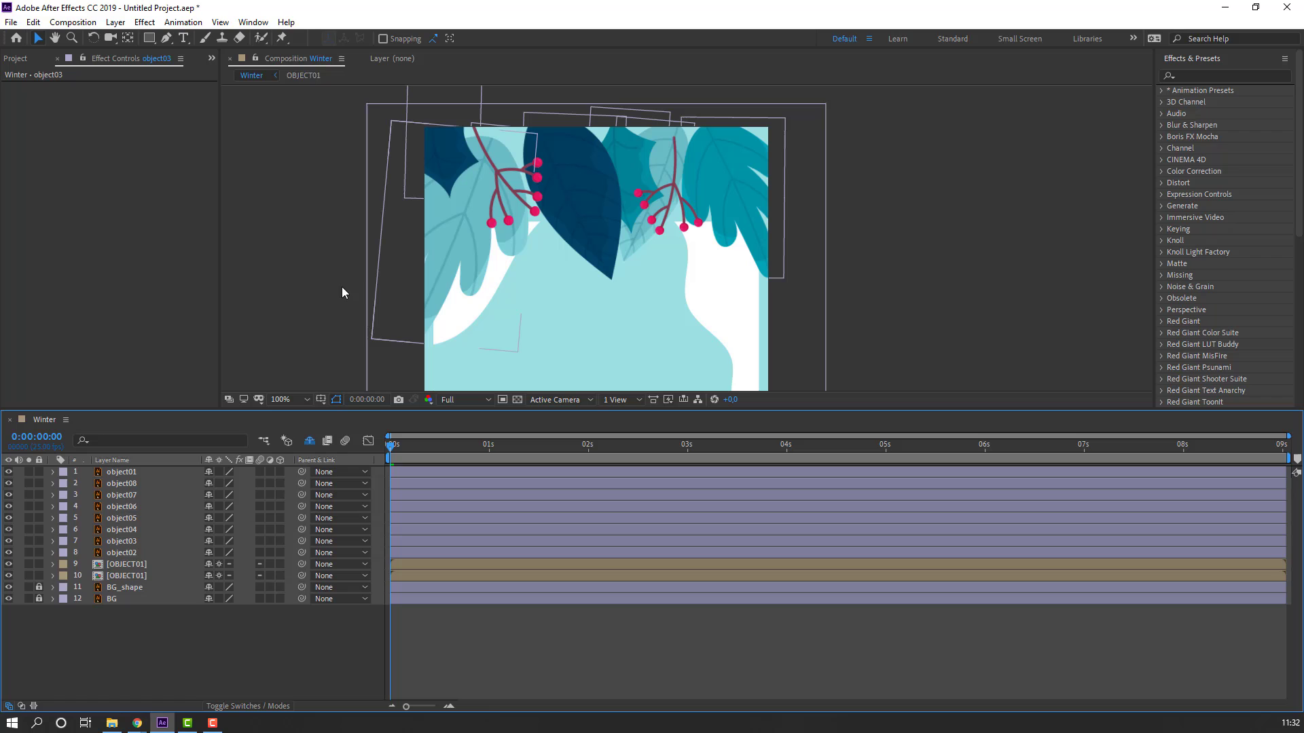
- Fit the whole composition in the viewer and preview the swaying leaves, berries and trees
{"action": "left_click", "coordinate": [281, 402]}
{"action": "left_click", "coordinate": [303, 418]}
{"action": "key", "text": "space"}
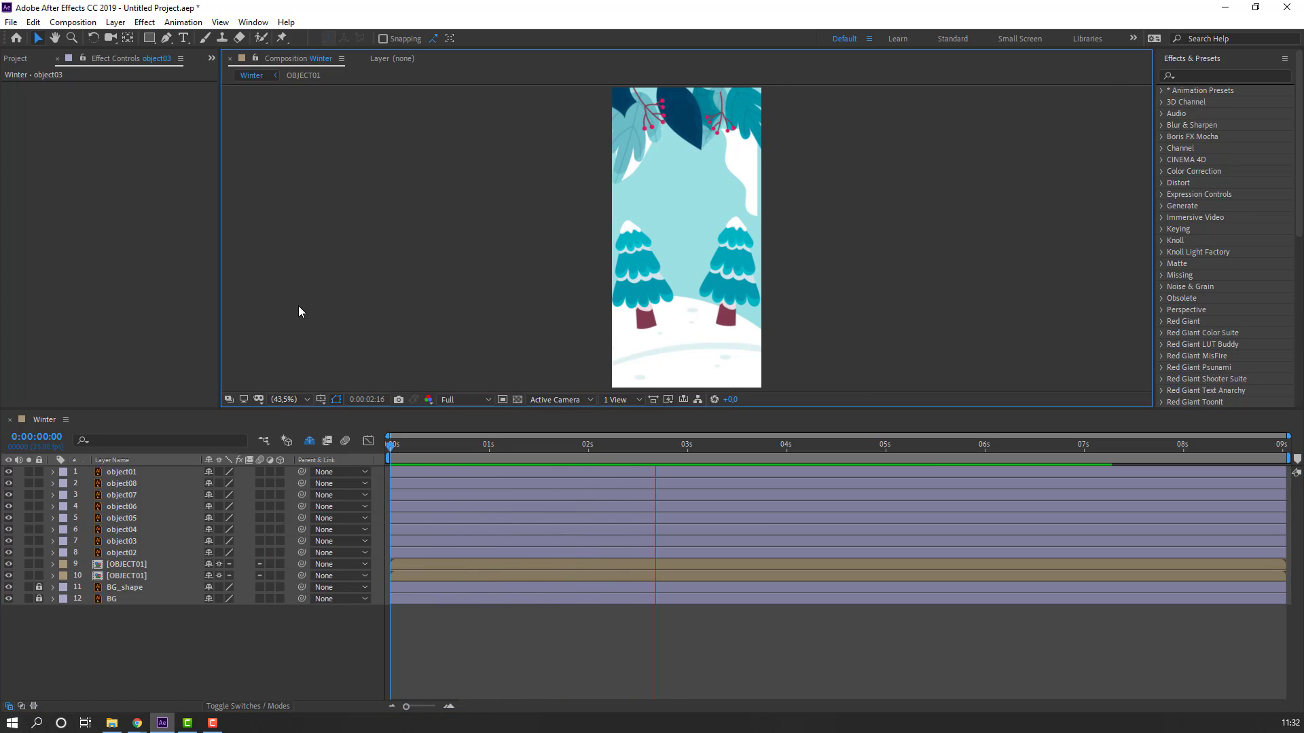
{"action": "key", "text": "space"}
{"action": "key", "text": "space"}
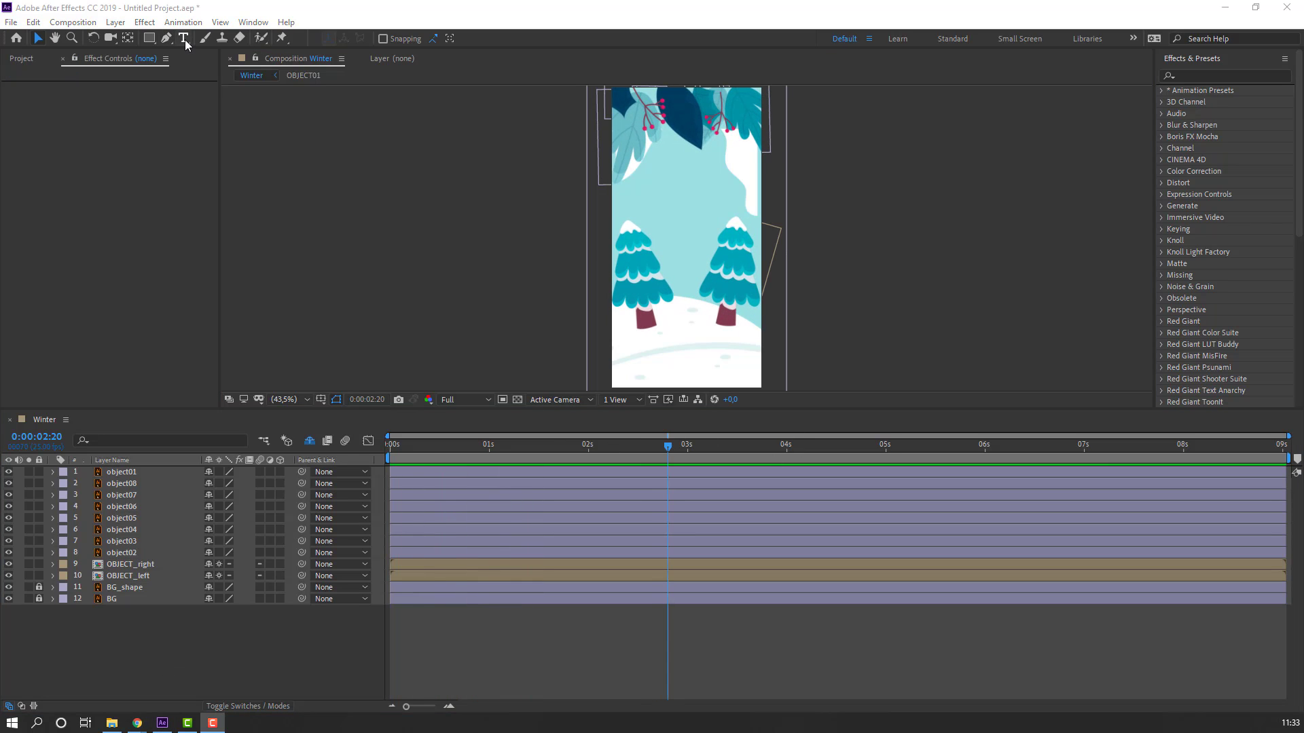
- Create a white text layer reading Winter in the open sky area between the leaves and the trees
{"action": "left_click", "coordinate": [184, 38]}
{"action": "key", "text": "period"}
{"action": "key", "text": "period"}
{"action": "key", "text": "period"}
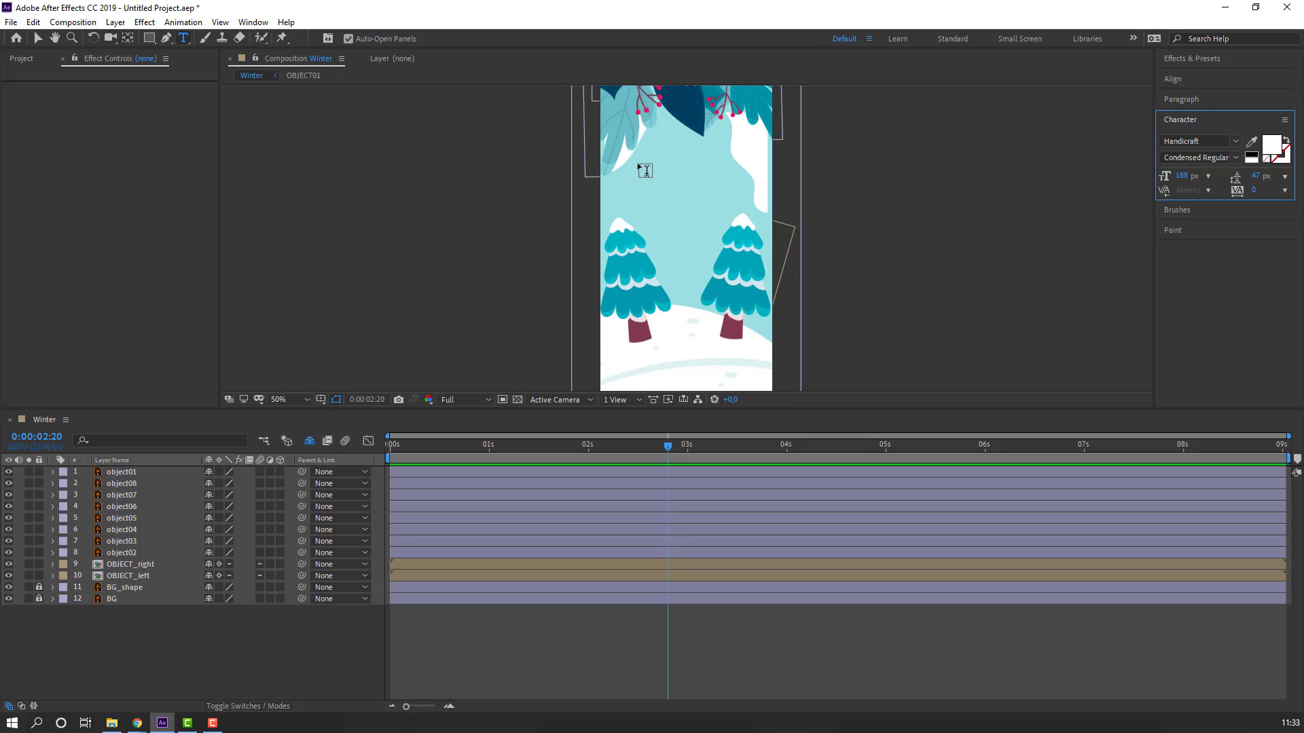
{"action": "left_click_drag", "start_coordinate": [691, 159], "coordinate": [482, 267]}
{"action": "left_click", "coordinate": [443, 216]}
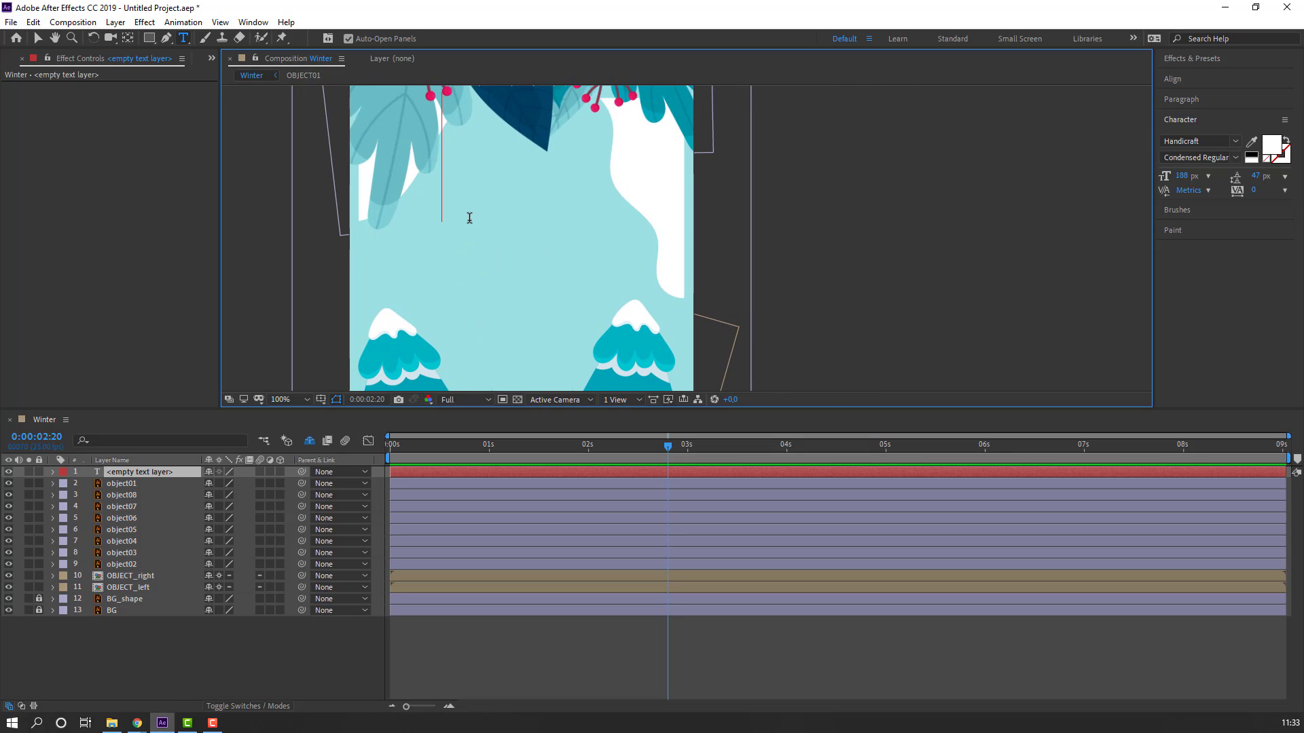
{"action": "type", "text": "Winter"}
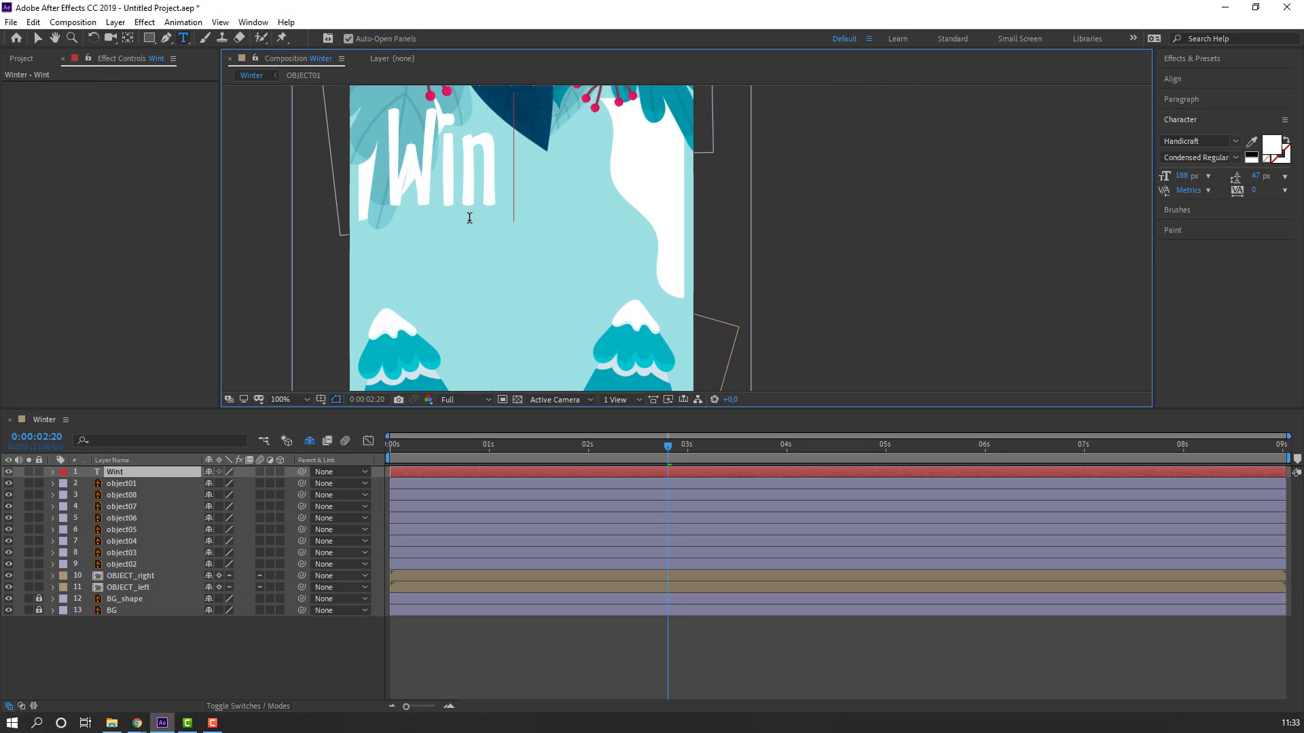
- Reduce the Winter text to 156 px and center it in the sky area above the trees
{"action": "left_click", "coordinate": [32, 40]}
{"action": "left_click_drag", "start_coordinate": [431, 182], "coordinate": [474, 222]}
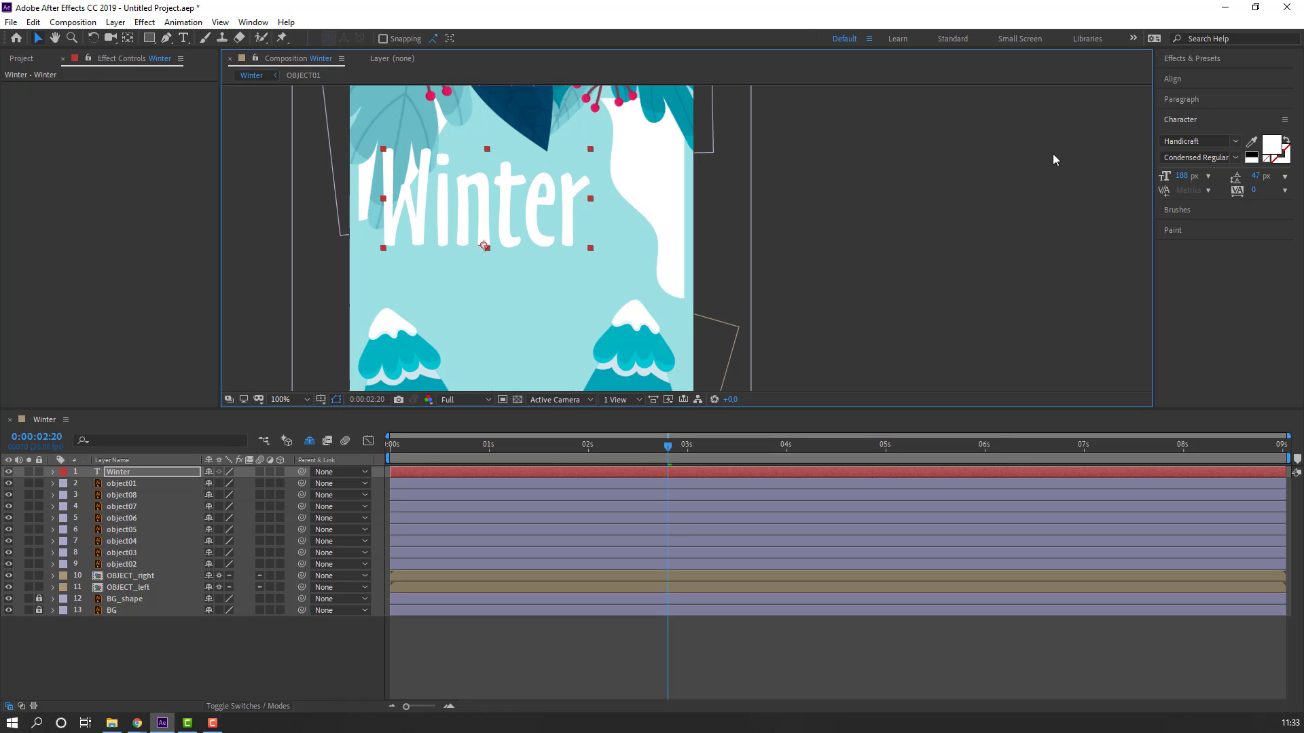
{"action": "left_click", "coordinate": [1209, 141]}
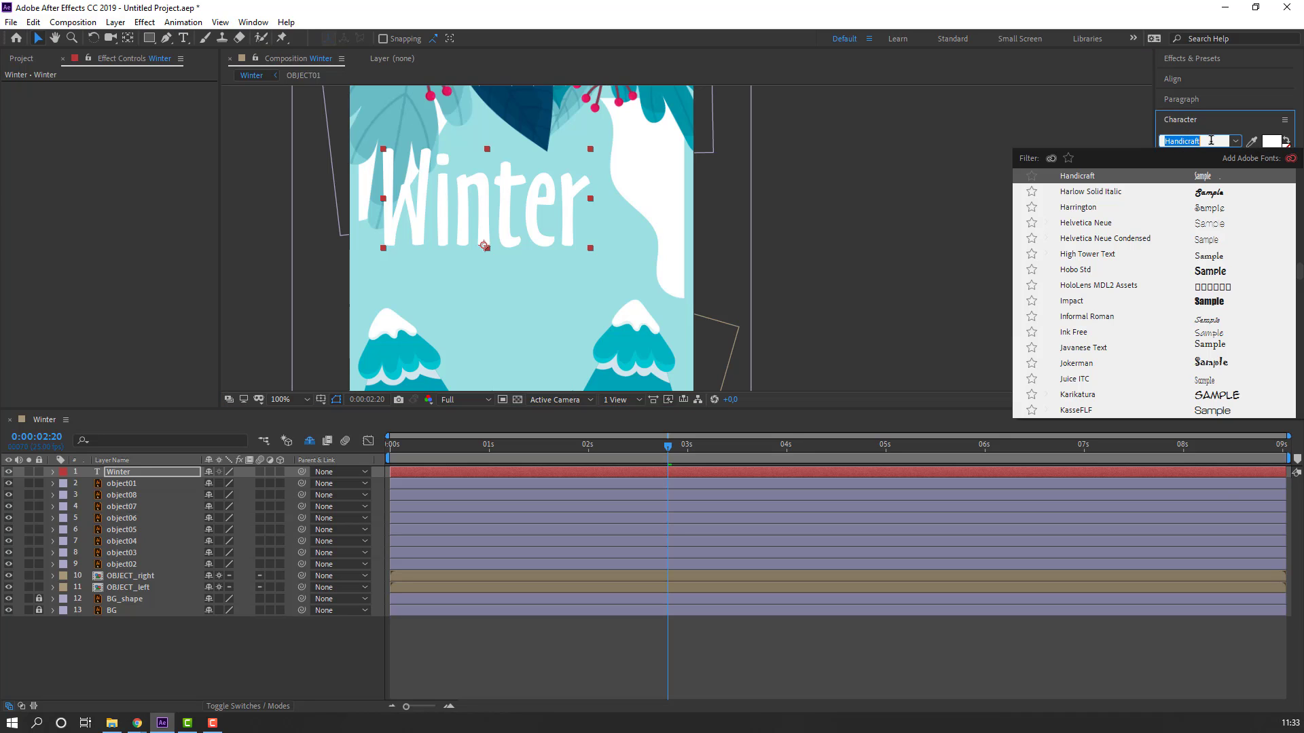
{"action": "left_click", "coordinate": [418, 224]}
{"action": "left_click_drag", "start_coordinate": [484, 215], "coordinate": [528, 232]}
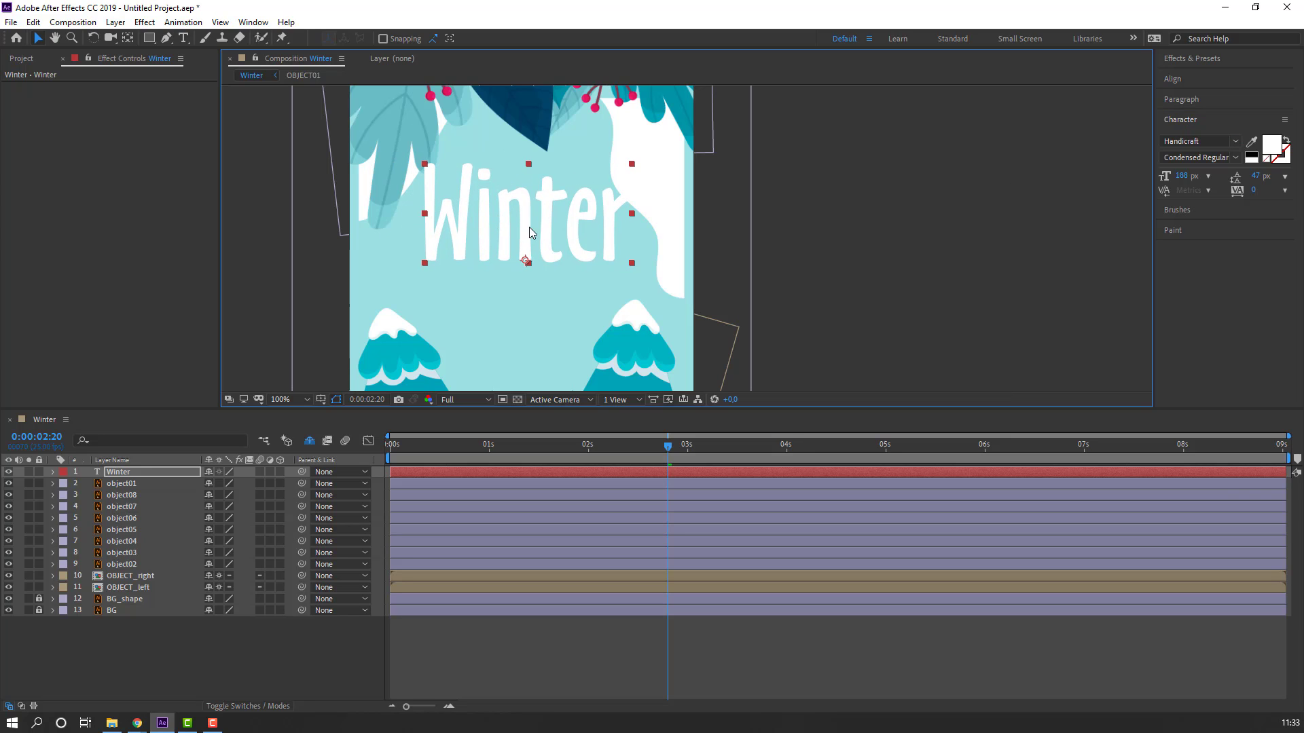
{"action": "left_click_drag", "start_coordinate": [1186, 184], "coordinate": [1064, 190]}
{"action": "left_click_drag", "start_coordinate": [534, 226], "coordinate": [526, 227]}
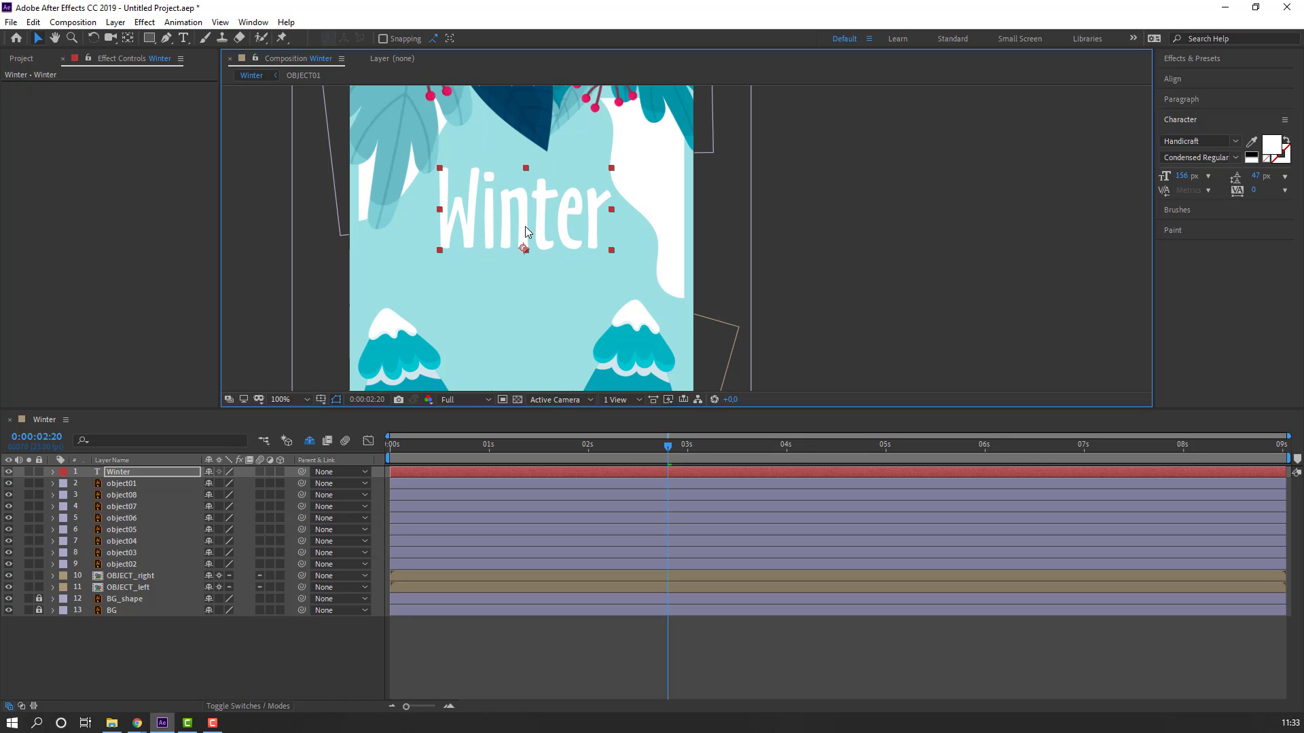
- Open Animation Composer and place its window clear of the Winter text
{"action": "left_click", "coordinate": [253, 22]}
{"action": "left_click", "coordinate": [309, 127]}
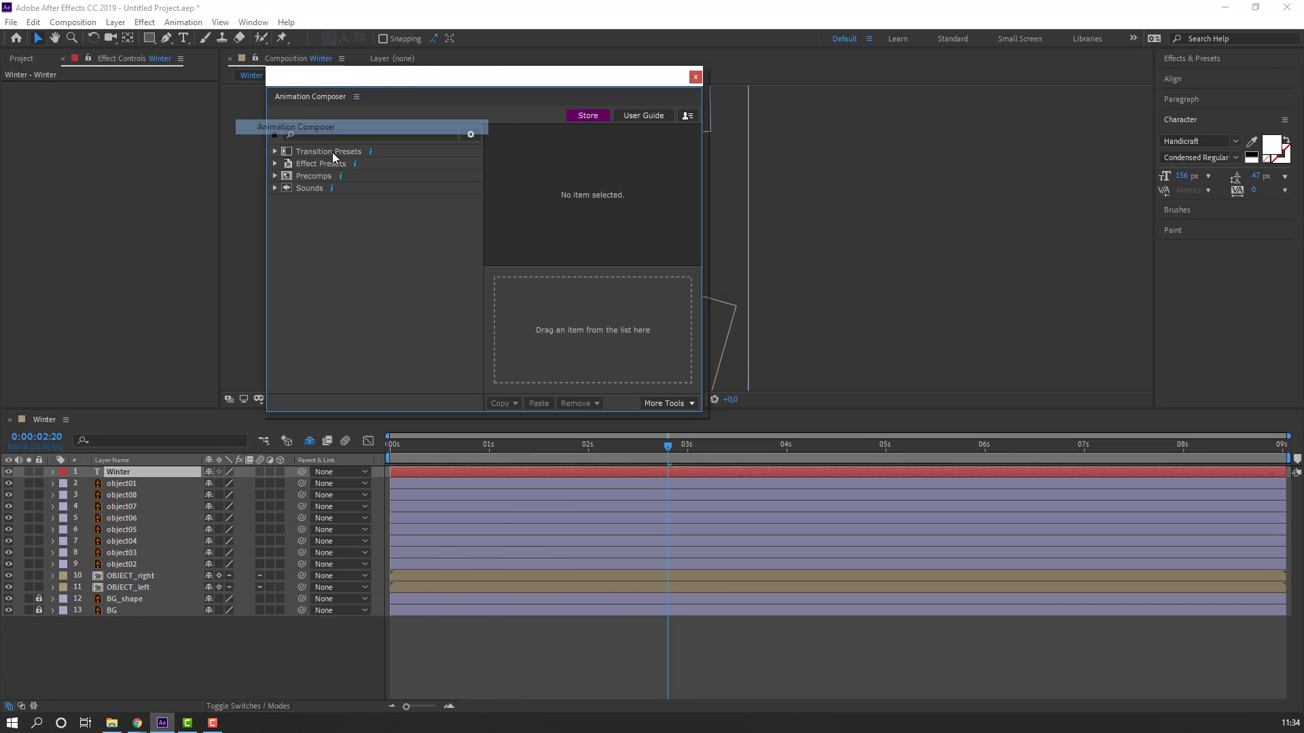
{"action": "left_click_drag", "start_coordinate": [421, 80], "coordinate": [764, 277]}
- Apply the character text transition preset Overshoot Position & Scale Characters 1, Bottom variant, to the Winter layer for both in and out
{"action": "left_click", "coordinate": [618, 345]}
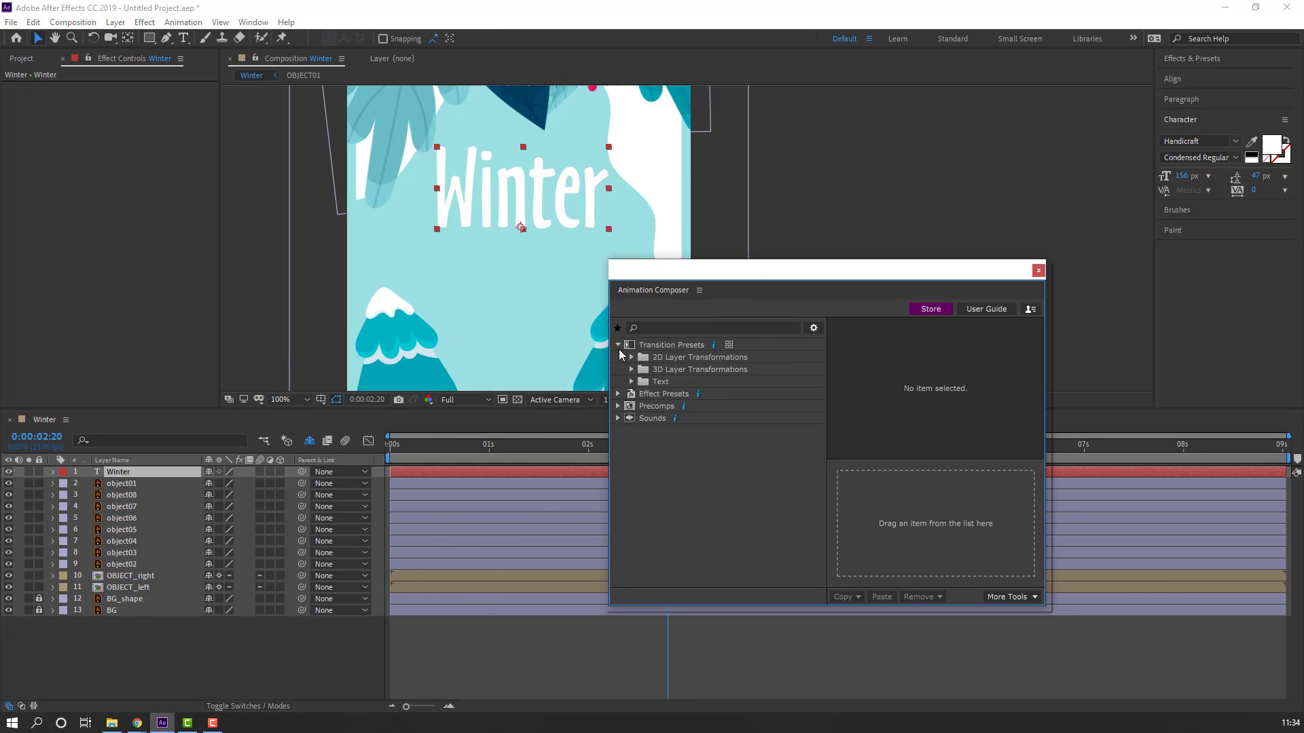
{"action": "left_click", "coordinate": [631, 382]}
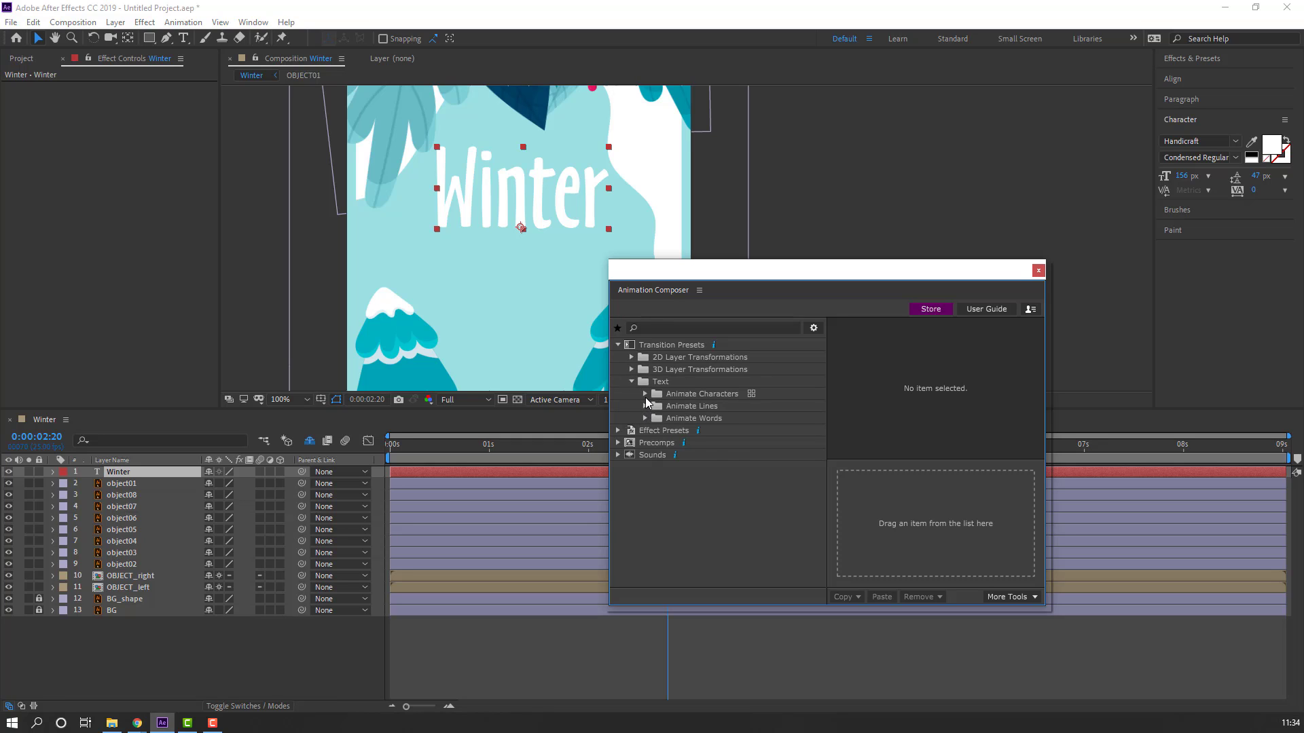
{"action": "left_click", "coordinate": [645, 395]}
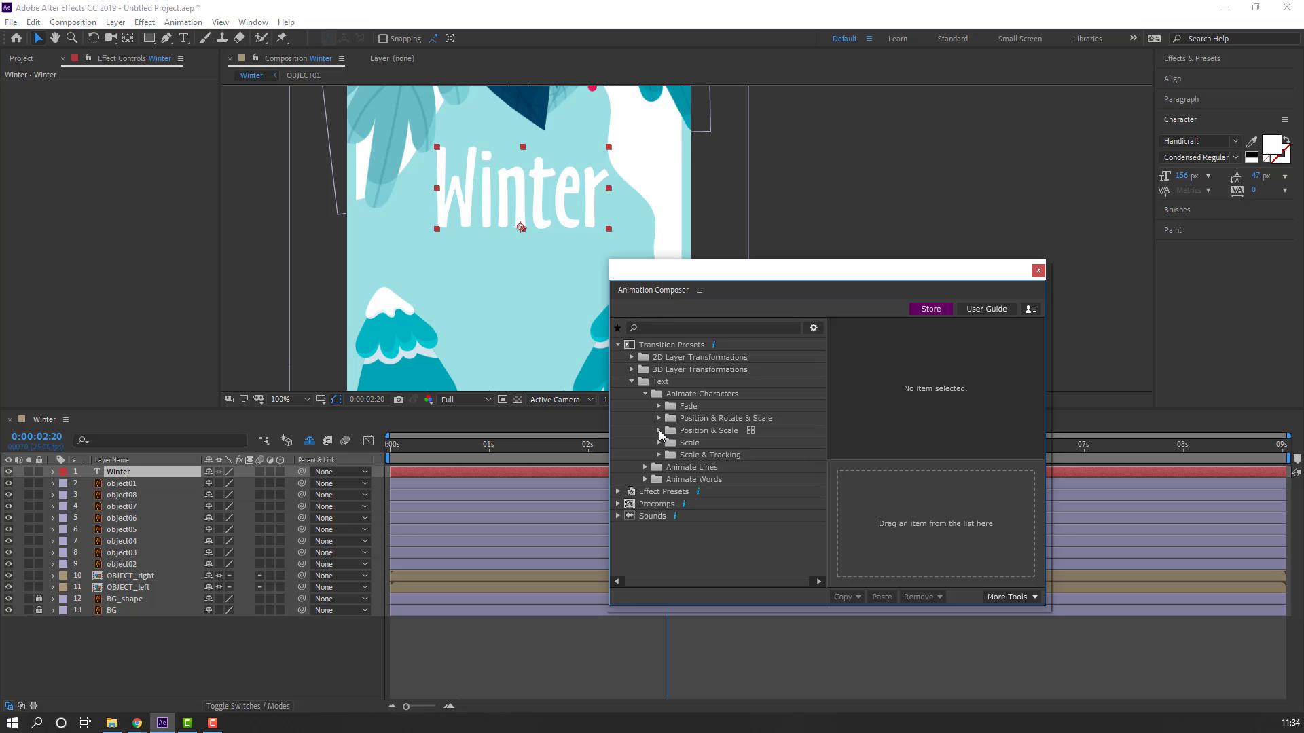
{"action": "left_click", "coordinate": [658, 430]}
{"action": "left_click", "coordinate": [673, 444]}
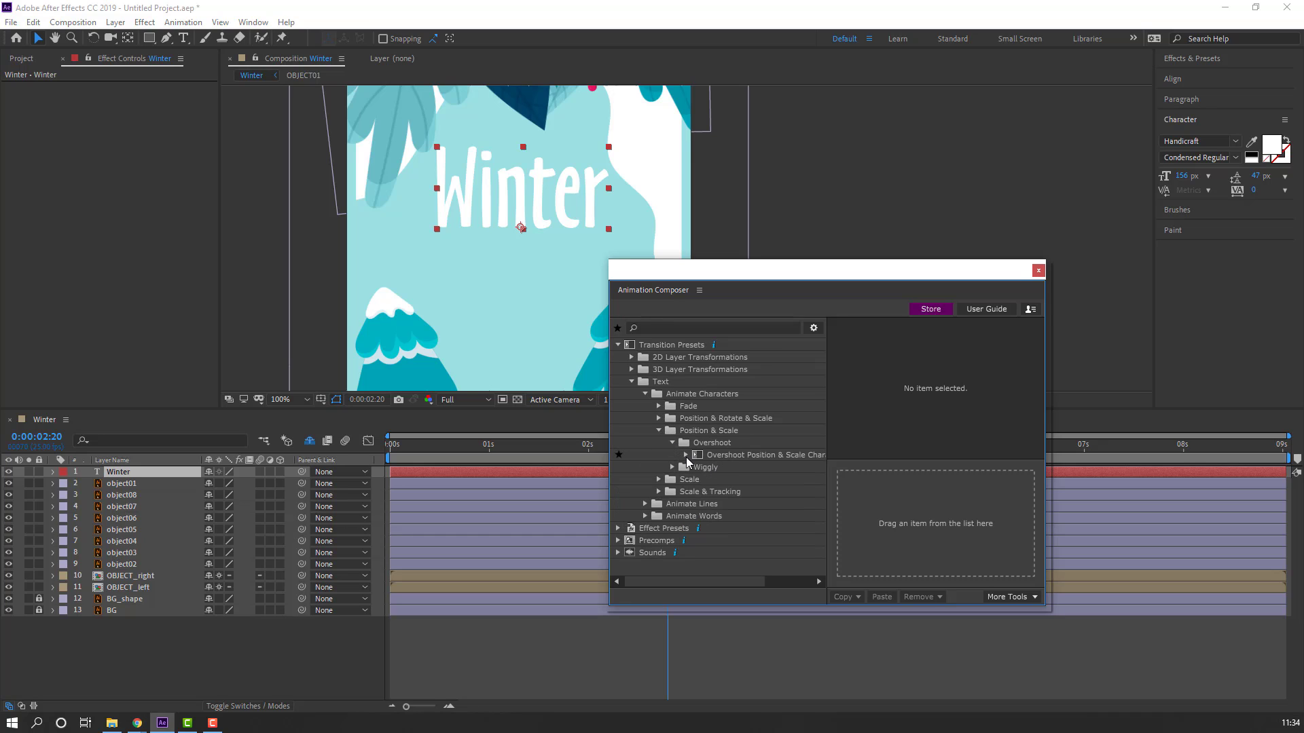
{"action": "left_click", "coordinate": [686, 454]}
{"action": "left_click", "coordinate": [740, 470]}
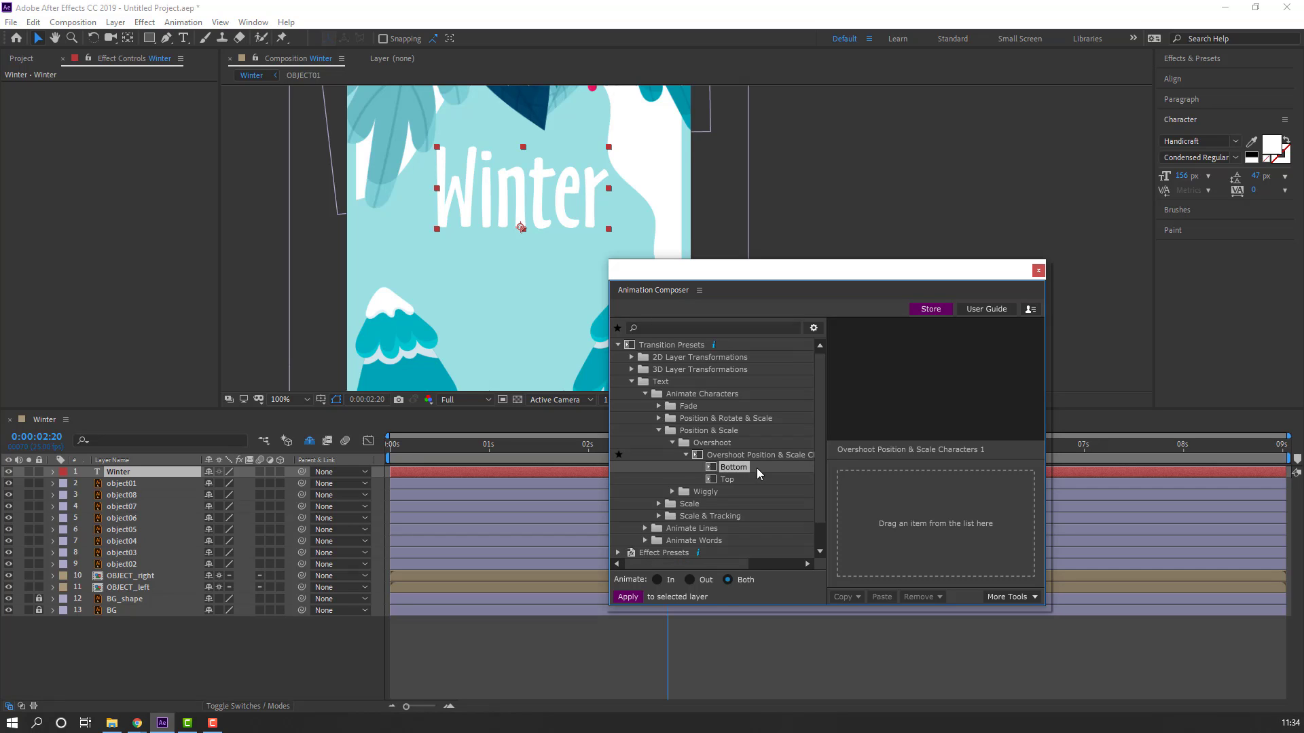
{"action": "left_click", "coordinate": [146, 474]}
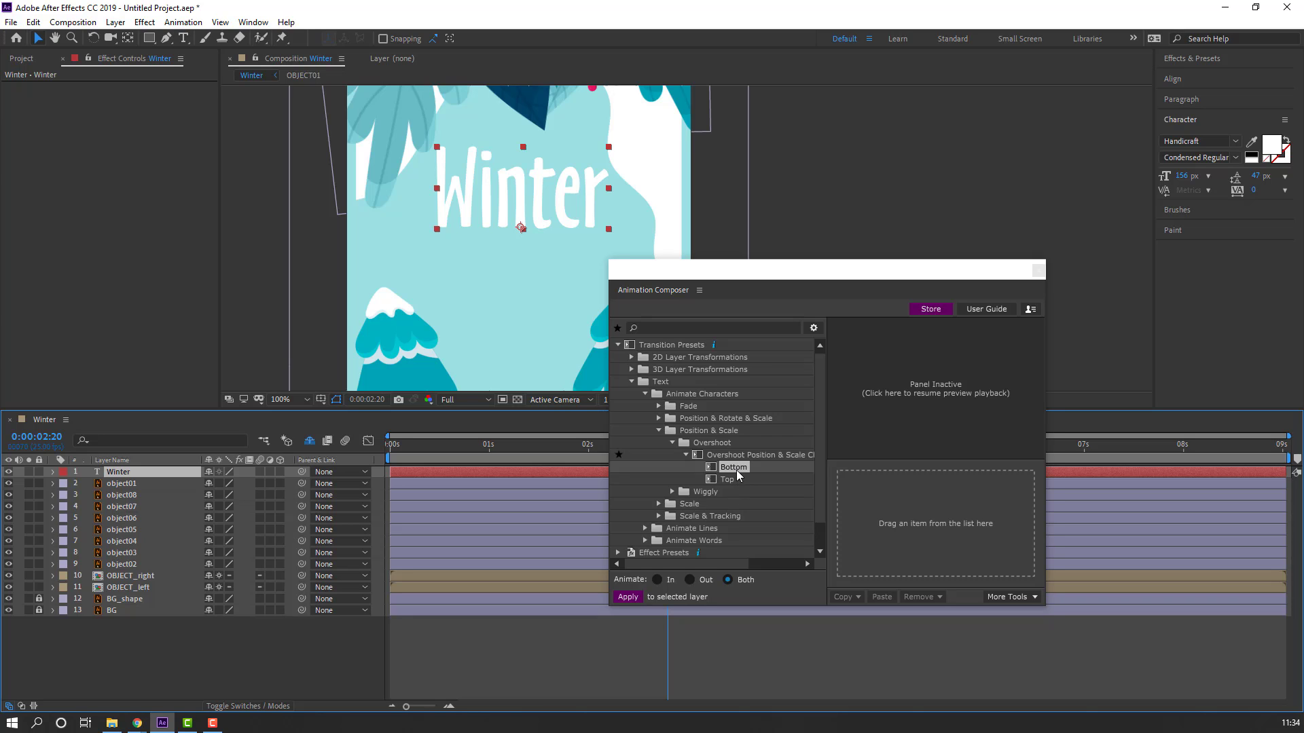
{"action": "double_click", "coordinate": [735, 468]}
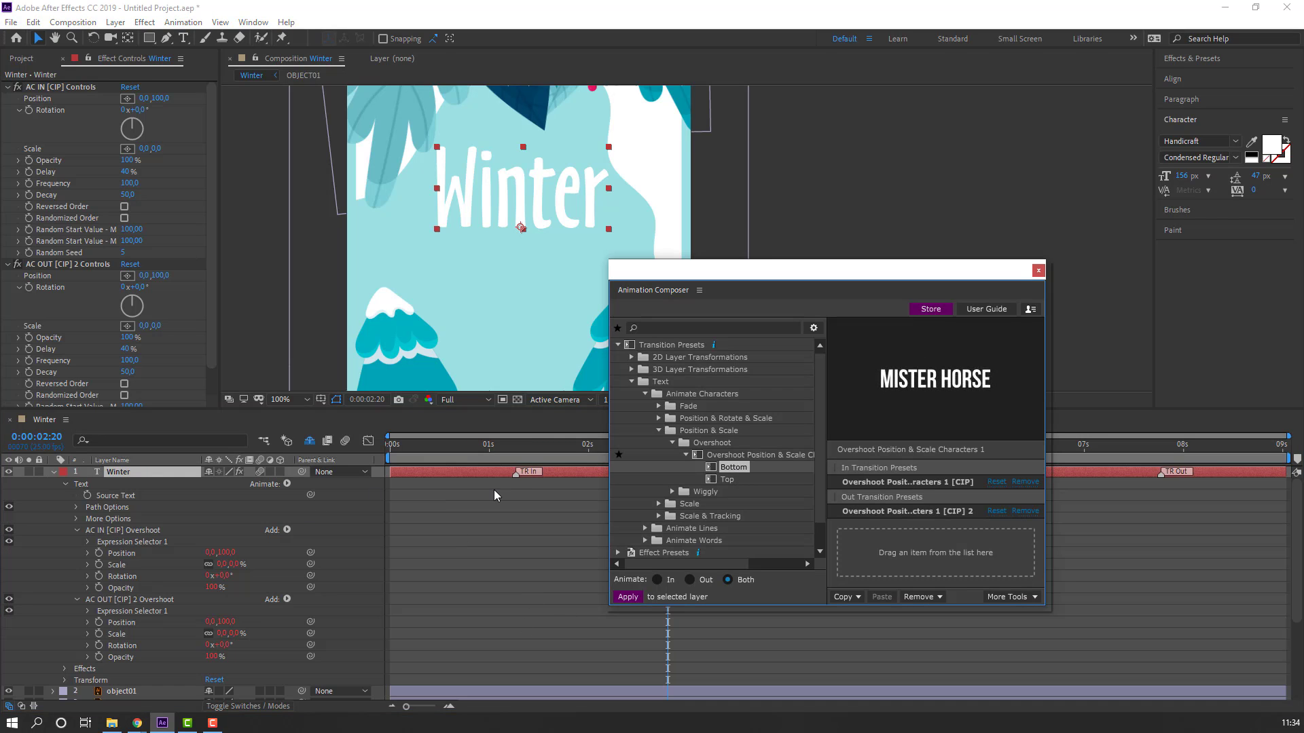
- Move the Winter layer's TR In marker to about 1.6 s, preview the text entrance and close Animation Composer
{"action": "left_click", "coordinate": [515, 478]}
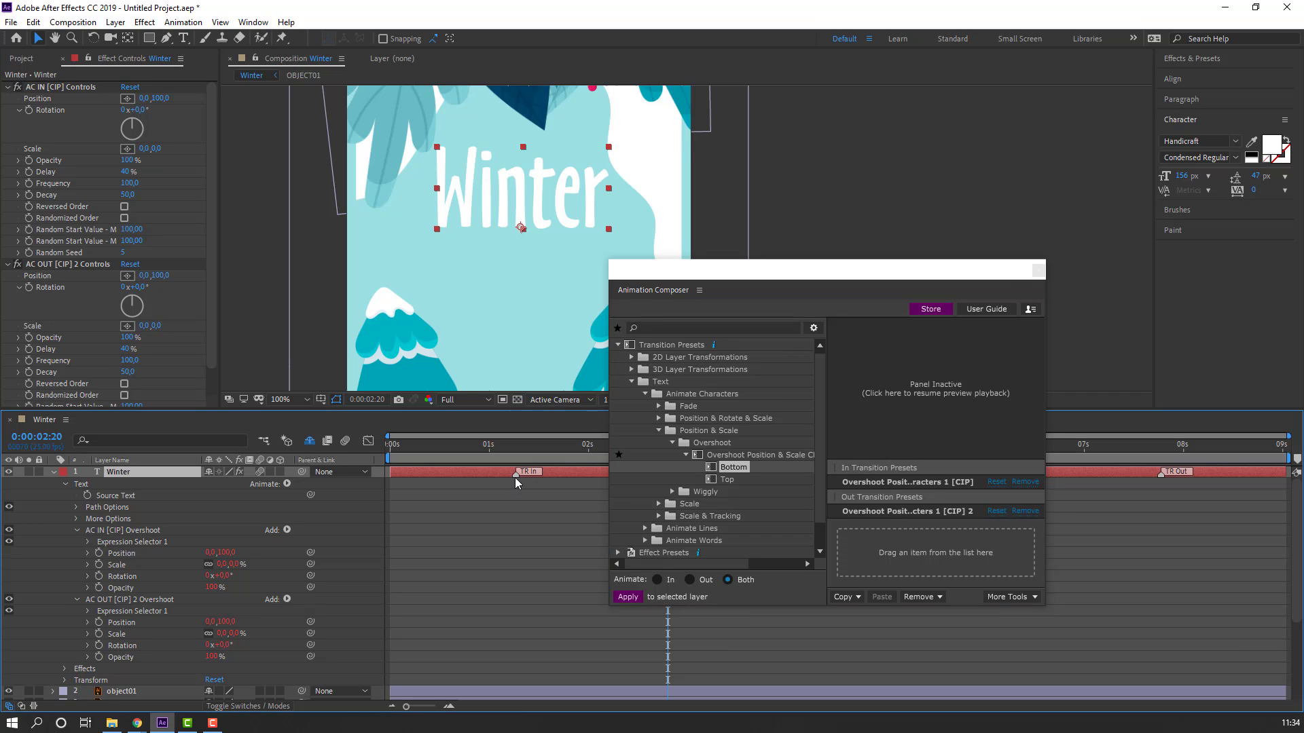
{"action": "left_click_drag", "start_coordinate": [516, 474], "coordinate": [552, 500]}
{"action": "key", "text": "space"}
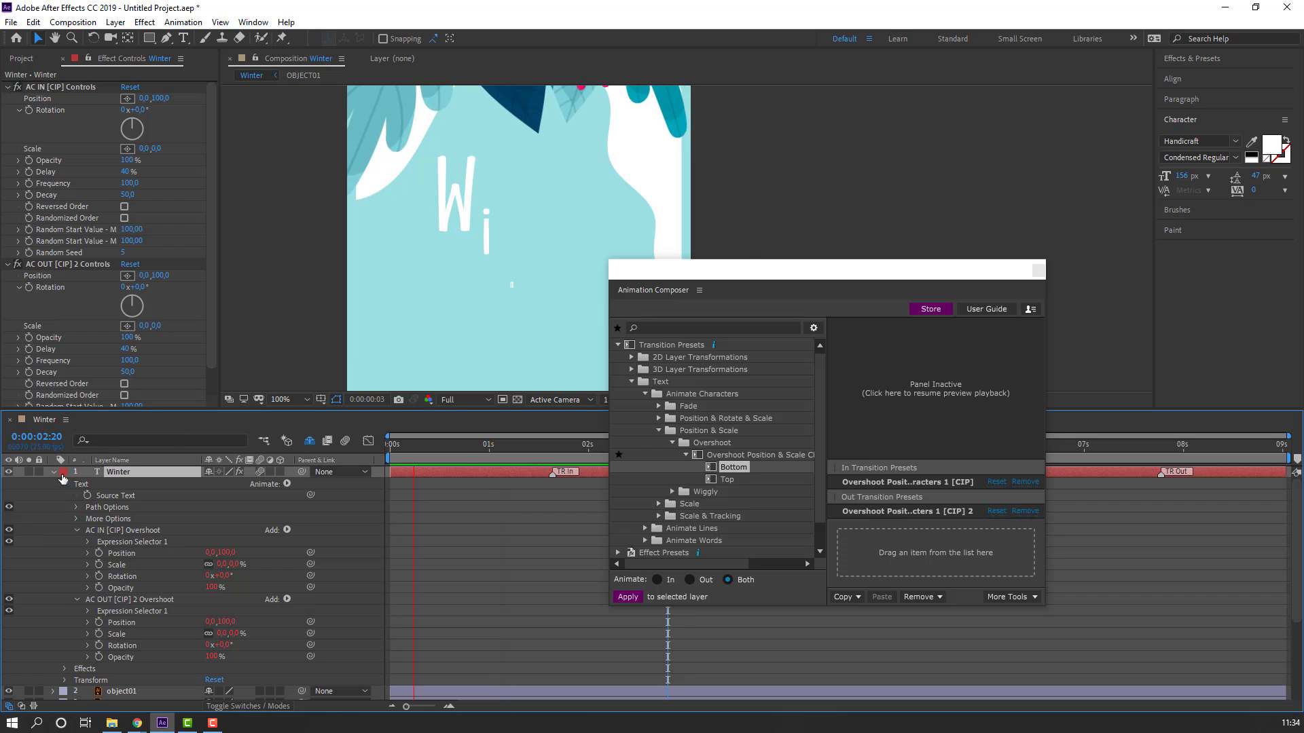
{"action": "key", "text": "space"}
{"action": "key", "text": "u"}
{"action": "left_click", "coordinate": [1037, 270]}
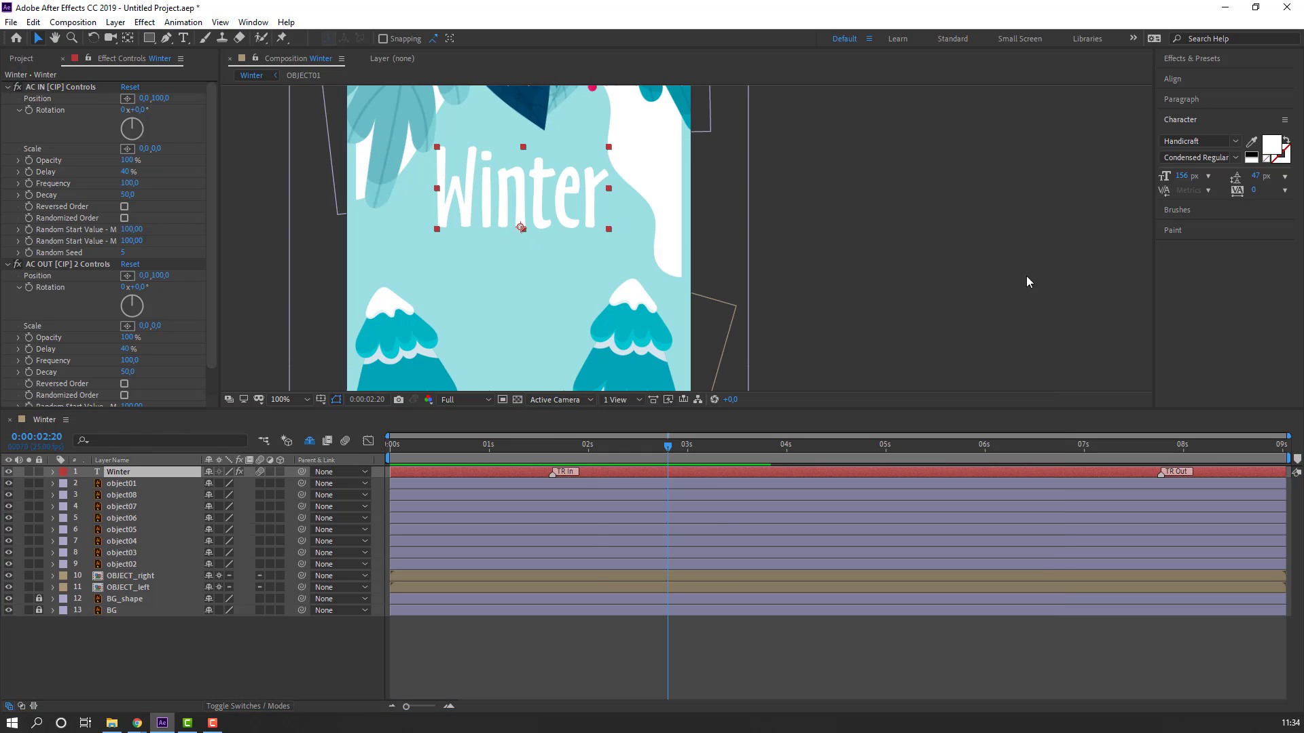
- Shift the Winter text layer to start at about 0.5 s and duplicate it, with the copy starting at about 0.8 s
{"action": "left_click_drag", "start_coordinate": [400, 472], "coordinate": [478, 476]}
{"action": "left_click_drag", "start_coordinate": [407, 450], "coordinate": [487, 474]}
{"action": "key", "text": "ctrl+d"}
{"action": "left_click", "coordinate": [487, 451]}
{"action": "key", "text": "space"}
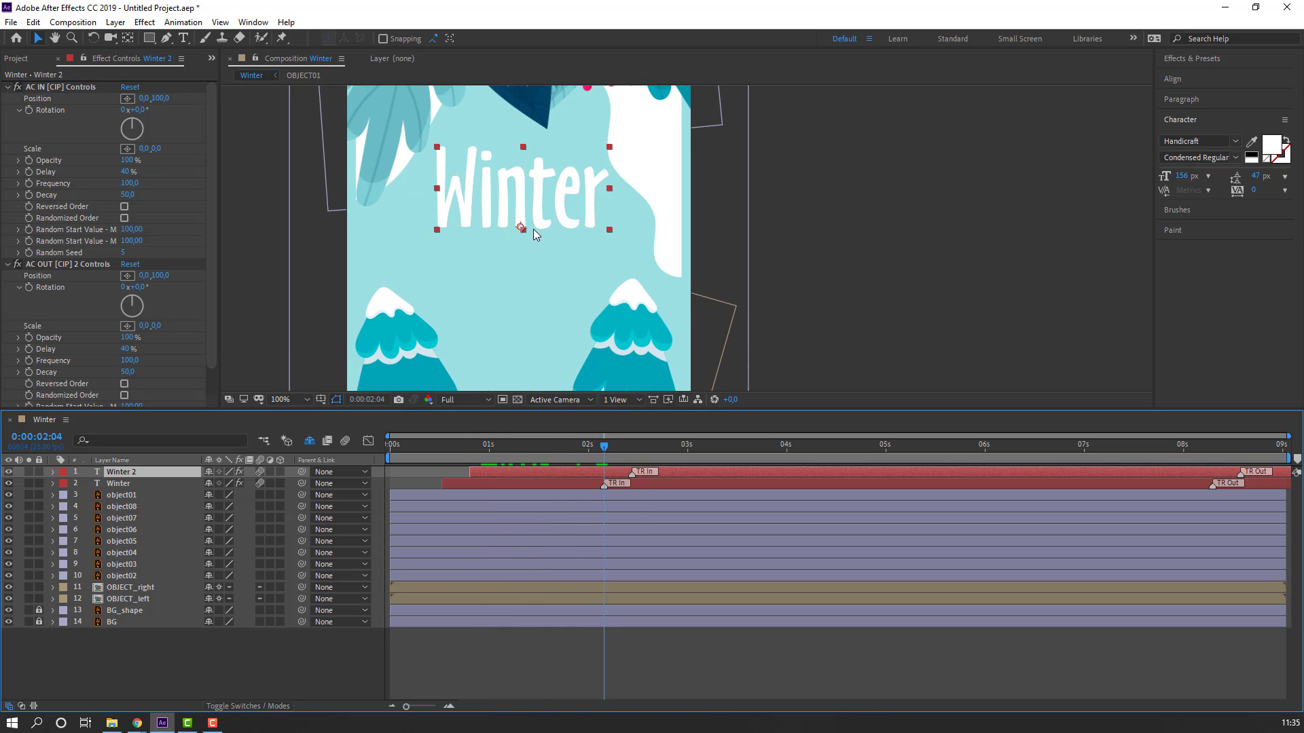
- Place the duplicated text directly beneath the original Winter text and change its wording to SALE
{"action": "left_click", "coordinate": [530, 268]}
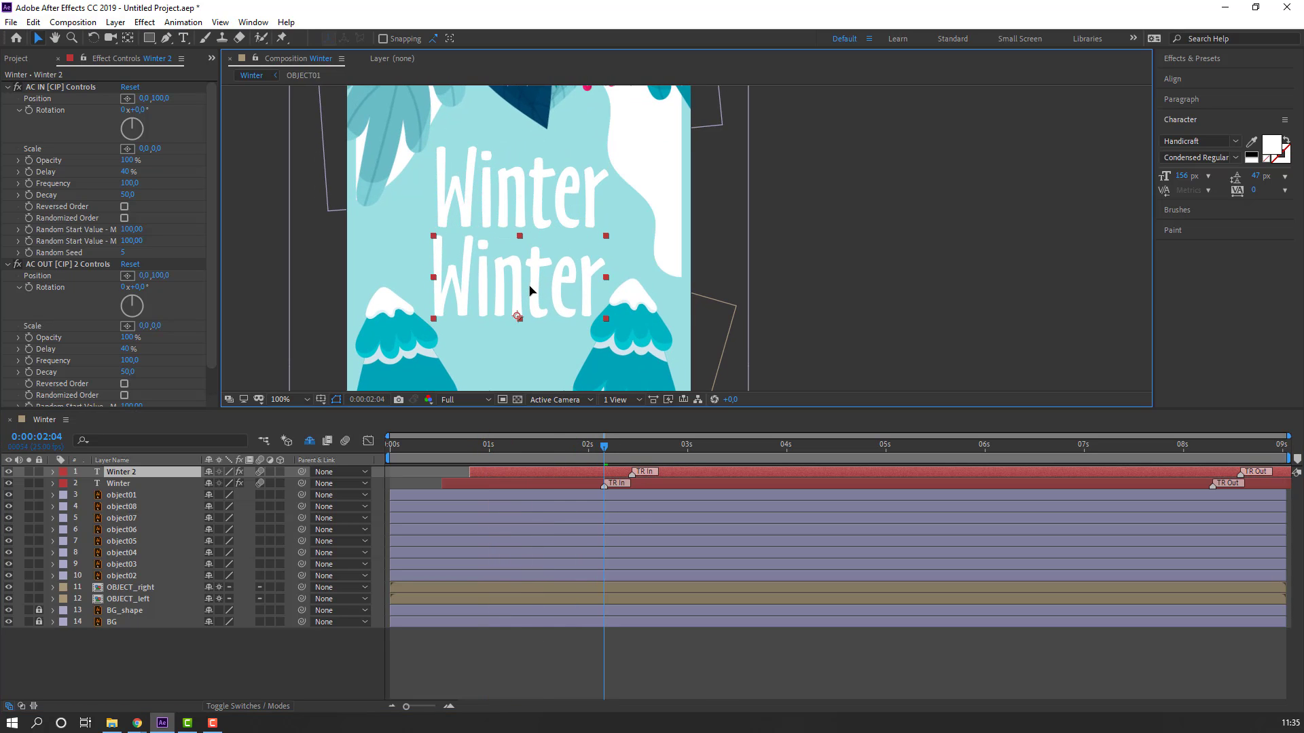
{"action": "double_click", "coordinate": [516, 267]}
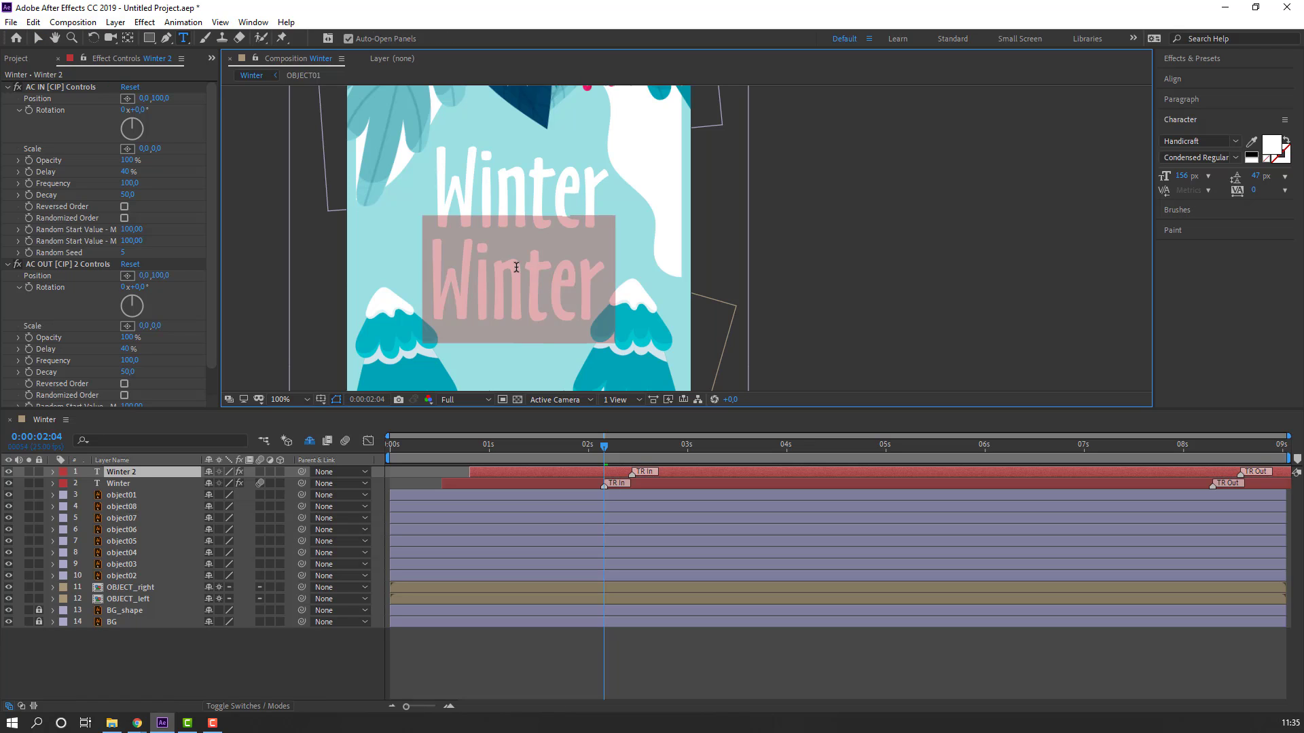
{"action": "type", "text": "SALE"}
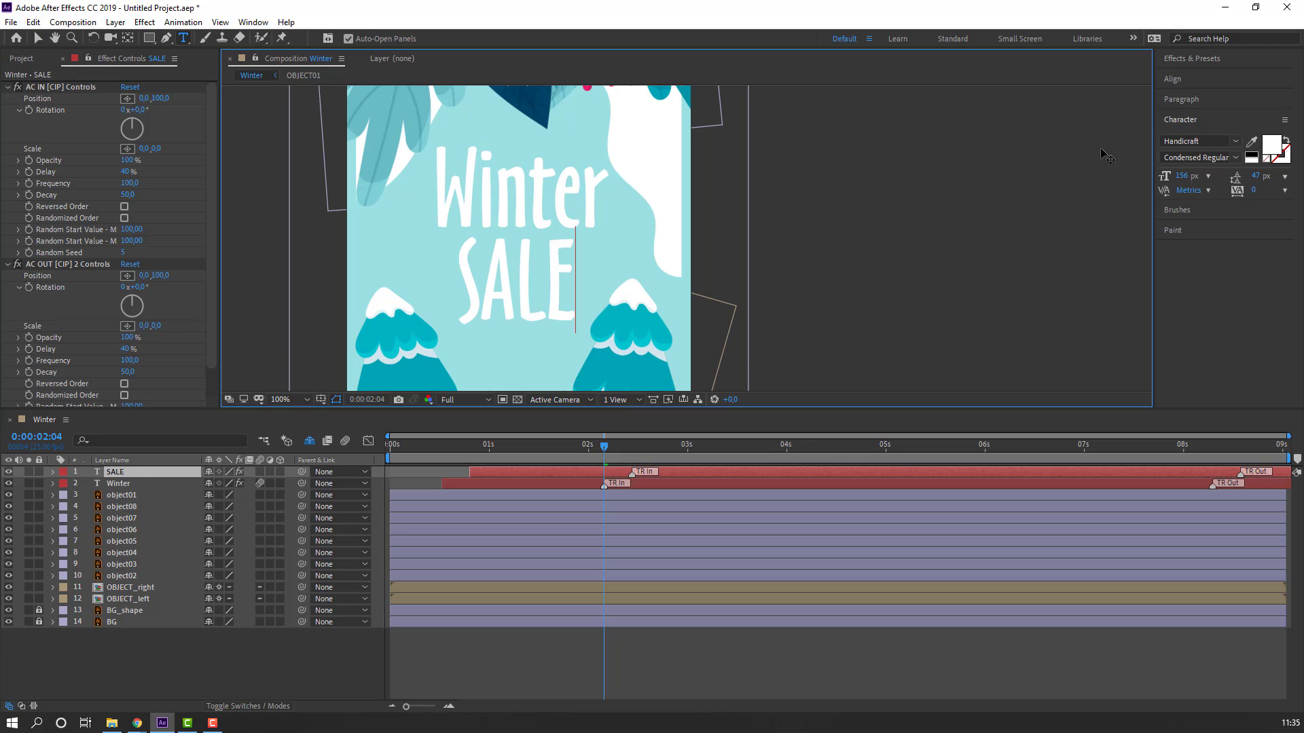
- Change the SALE text's font to Proxima Nova Rg Bold and set its size to 110 px
{"action": "double_click", "coordinate": [491, 241]}
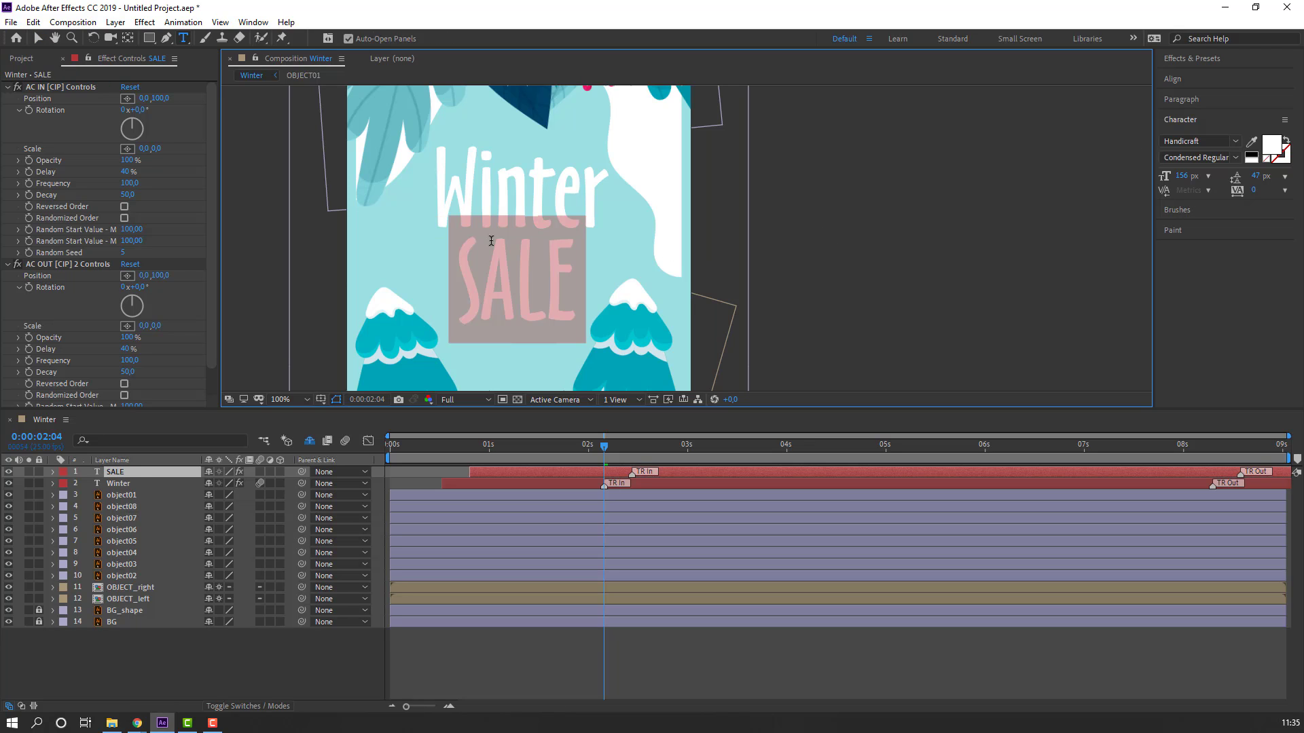
{"action": "left_click", "coordinate": [1201, 140]}
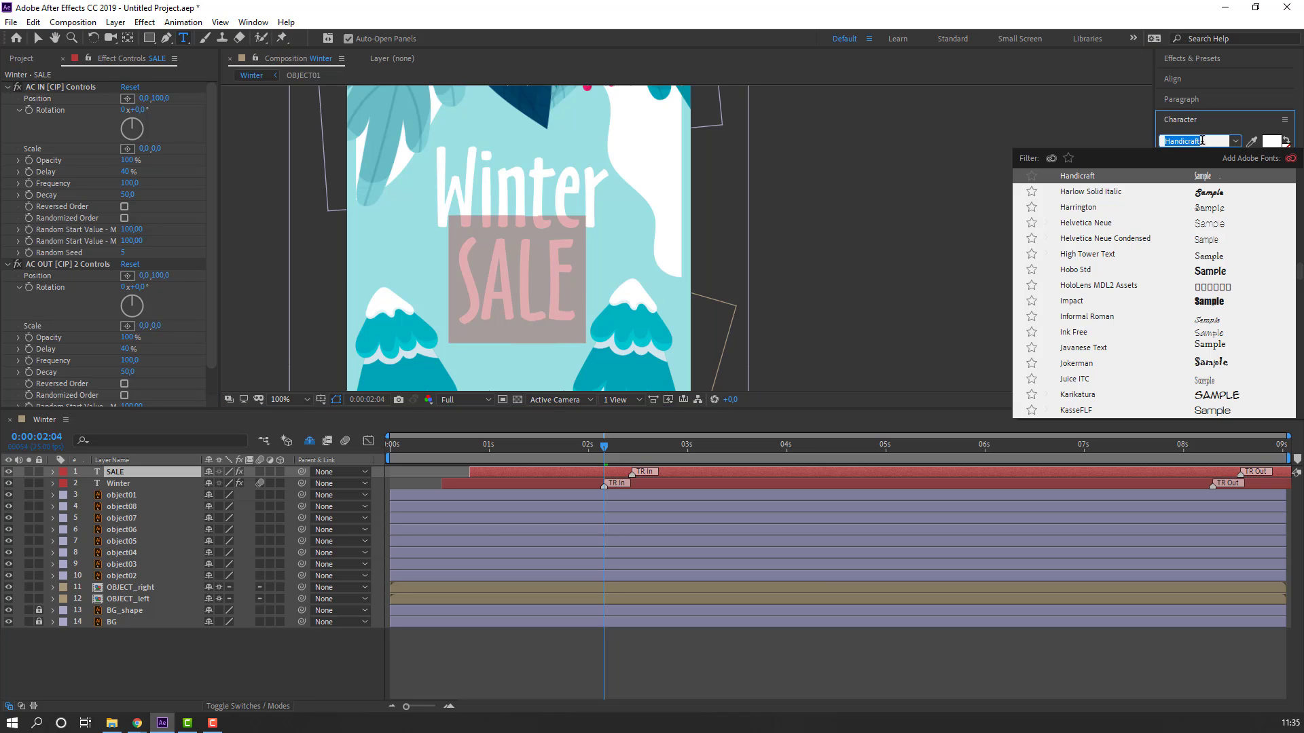
{"action": "type", "text": "prox"}
{"action": "left_click", "coordinate": [1098, 207]}
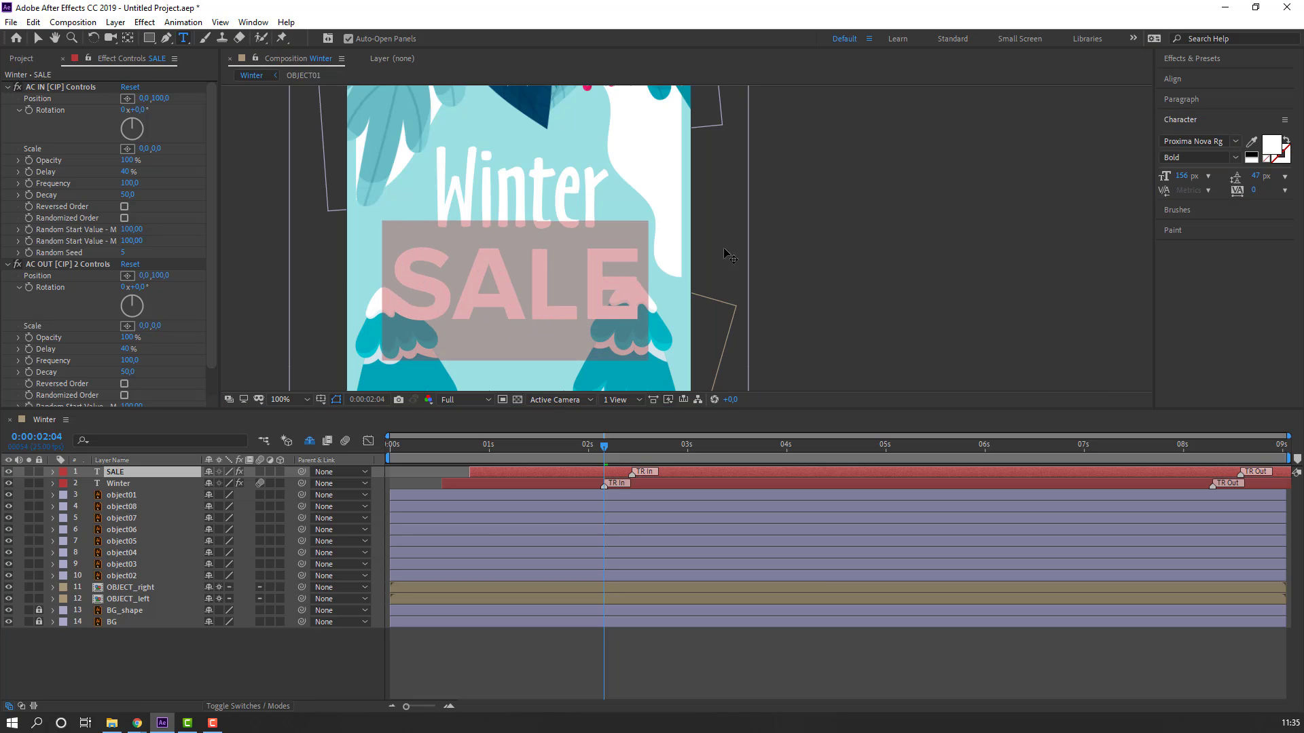
{"action": "left_click", "coordinate": [537, 314]}
{"action": "key", "text": "ctrl+a"}
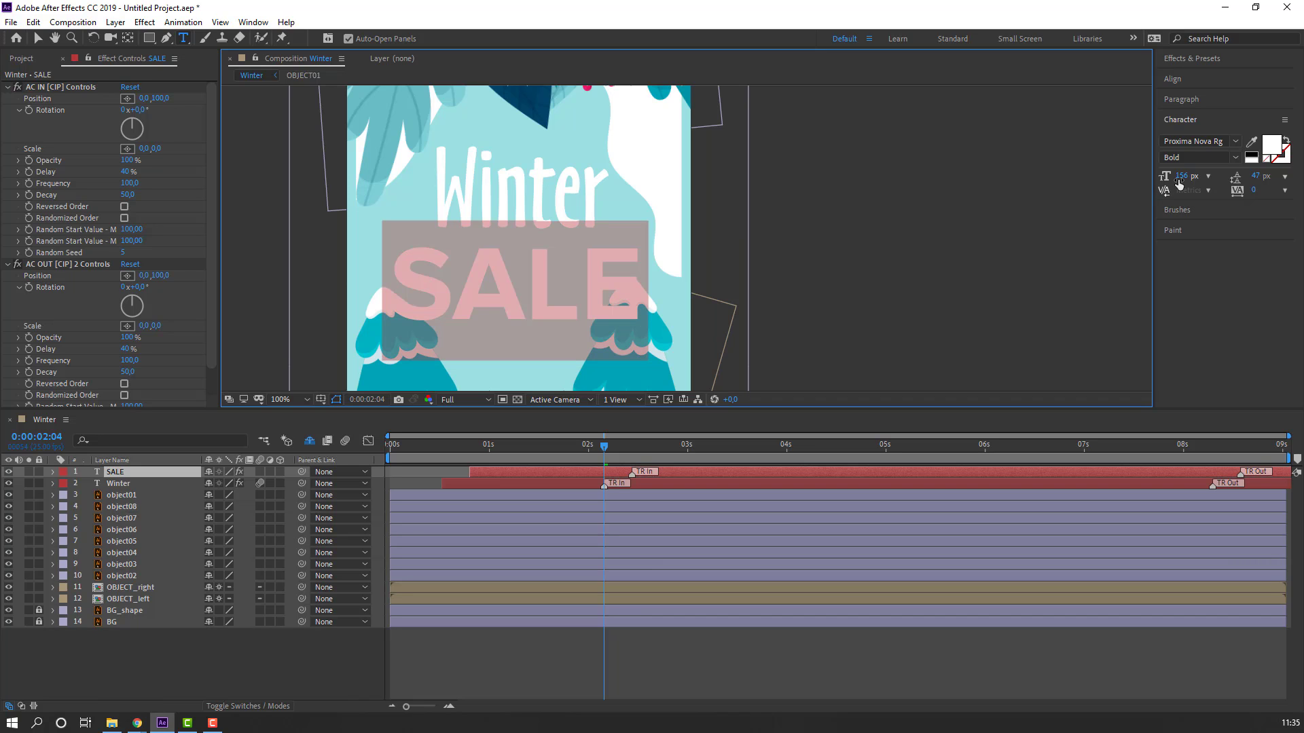
{"action": "left_click_drag", "start_coordinate": [1182, 176], "coordinate": [1149, 176]}
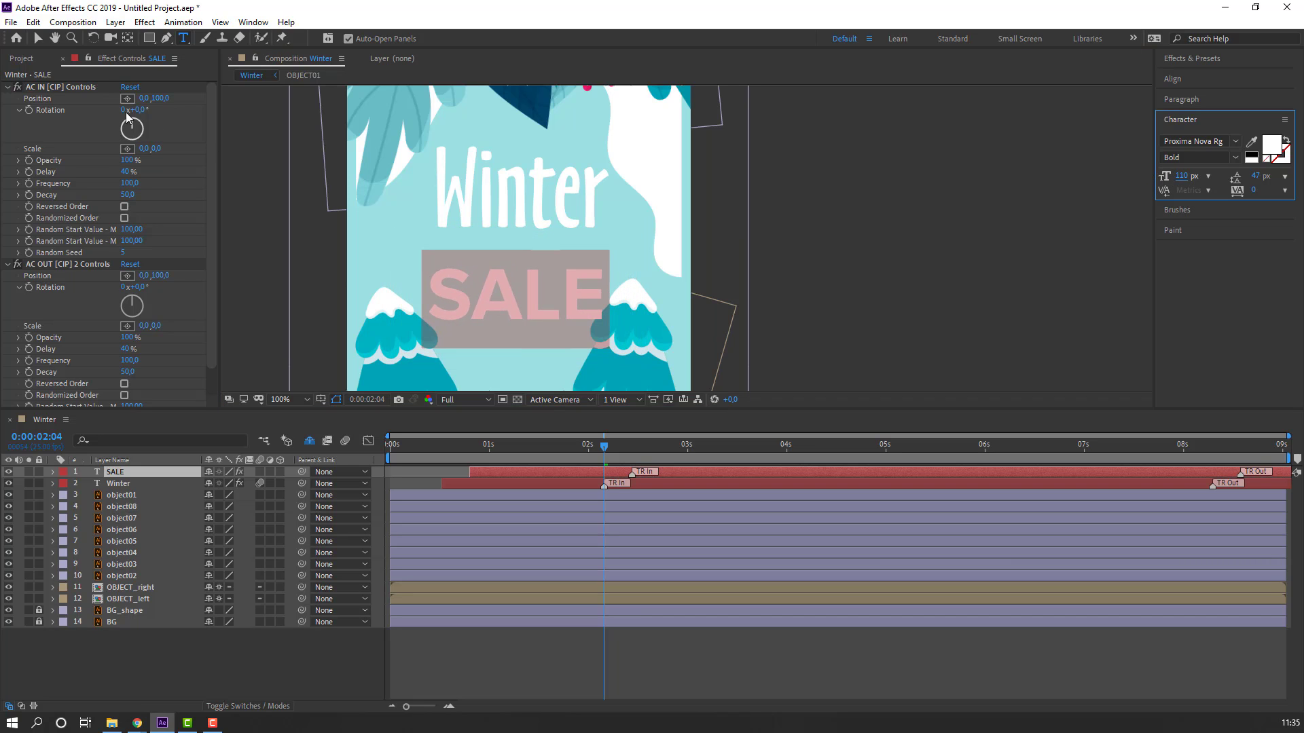
- Move the SALE text up closer beneath Winter and preview the title animation from the start
{"action": "left_click", "coordinate": [38, 38]}
{"action": "left_click", "coordinate": [521, 293]}
{"action": "left_click_drag", "start_coordinate": [521, 274], "coordinate": [521, 263]}
{"action": "left_click", "coordinate": [291, 400]}
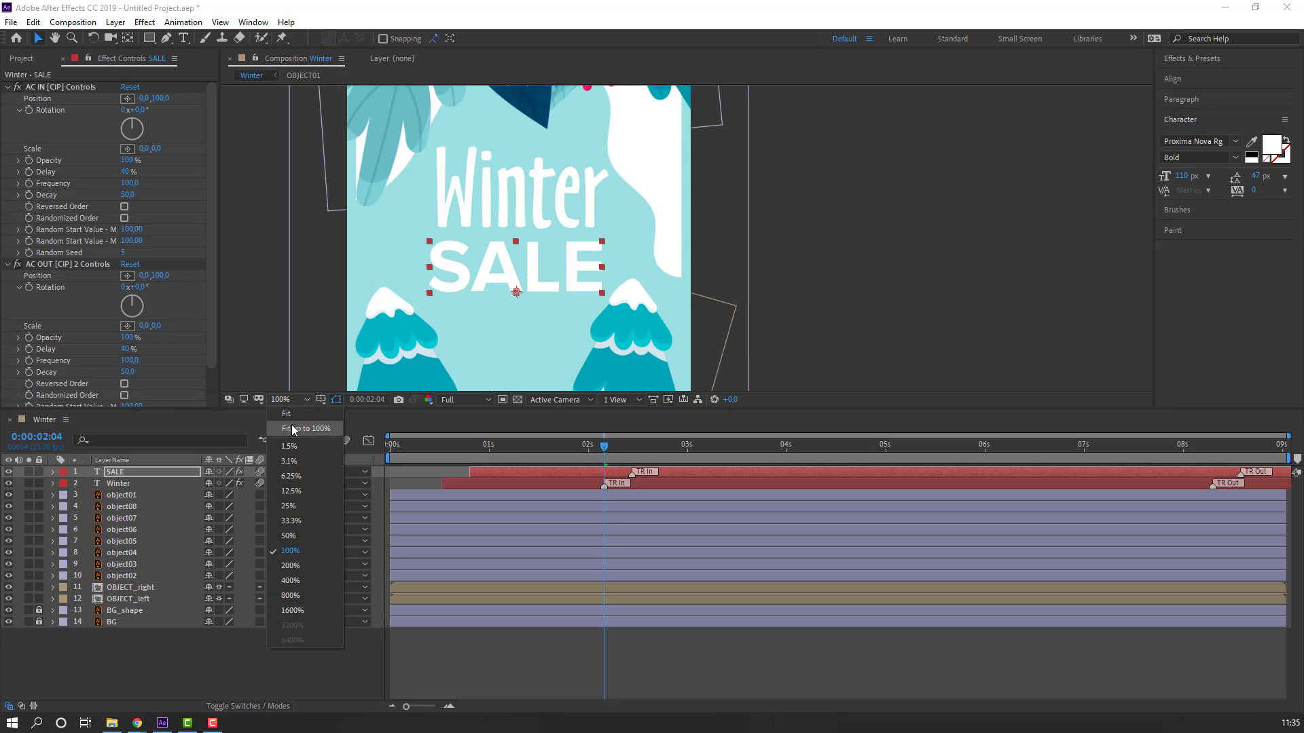
{"action": "left_click", "coordinate": [258, 647]}
{"action": "key", "text": "space"}
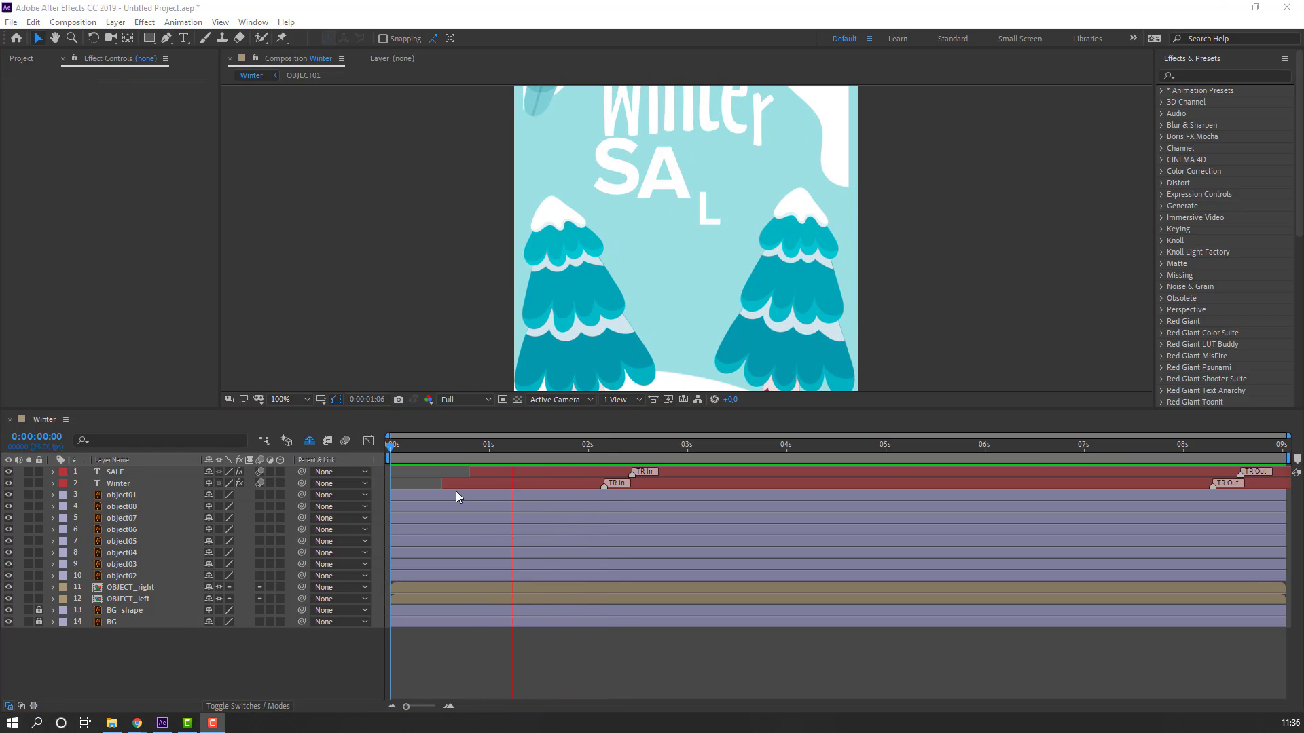
{"action": "left_click", "coordinate": [504, 457]}
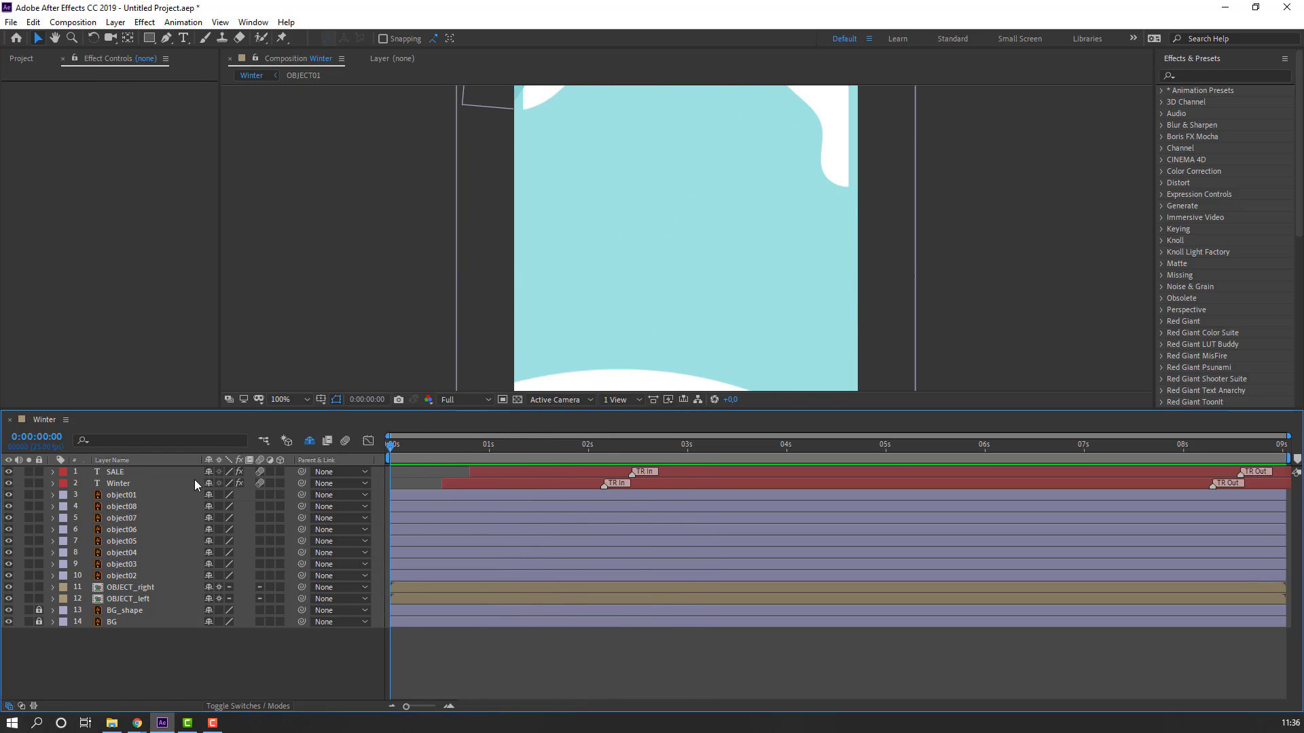
- Add a new adjustment layer above all the other layers and name it Snow
{"action": "right_click", "coordinate": [95, 663]}
{"action": "mouse_move", "coordinate": [174, 511]}
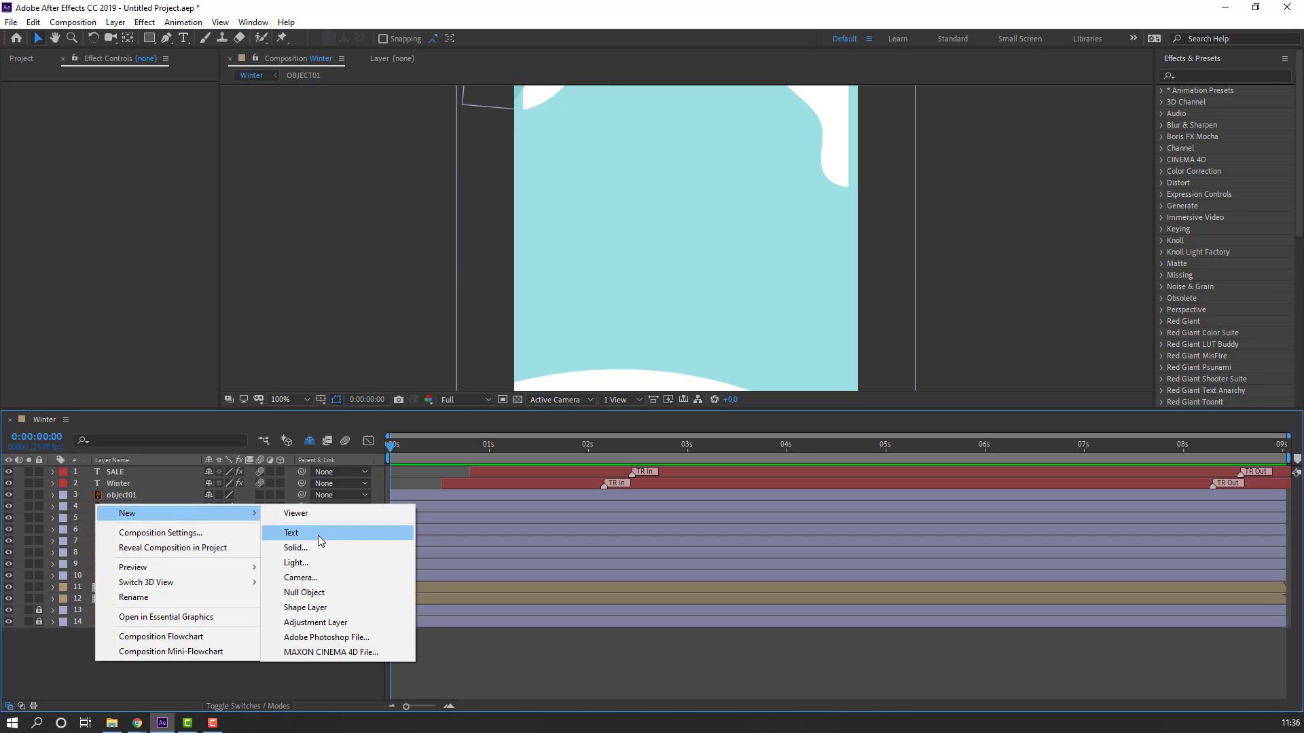
{"action": "left_click", "coordinate": [318, 622]}
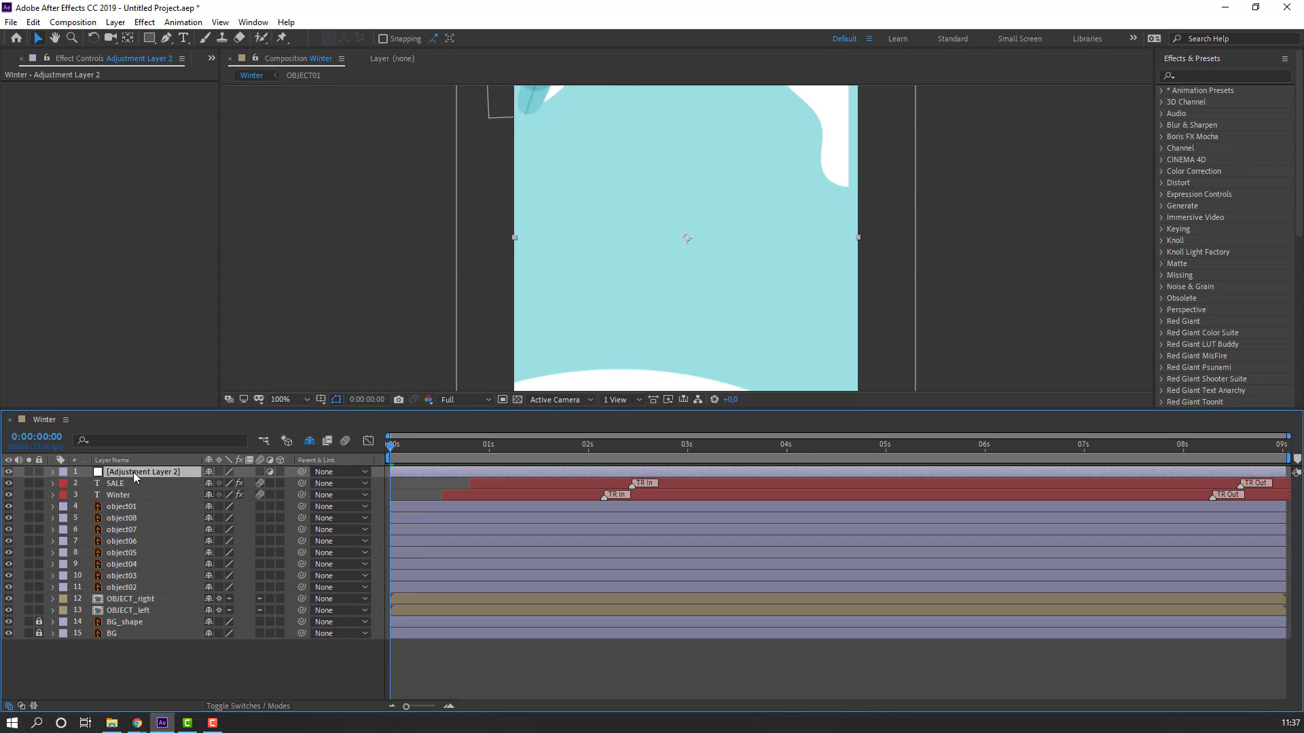
{"action": "key", "text": "Return"}
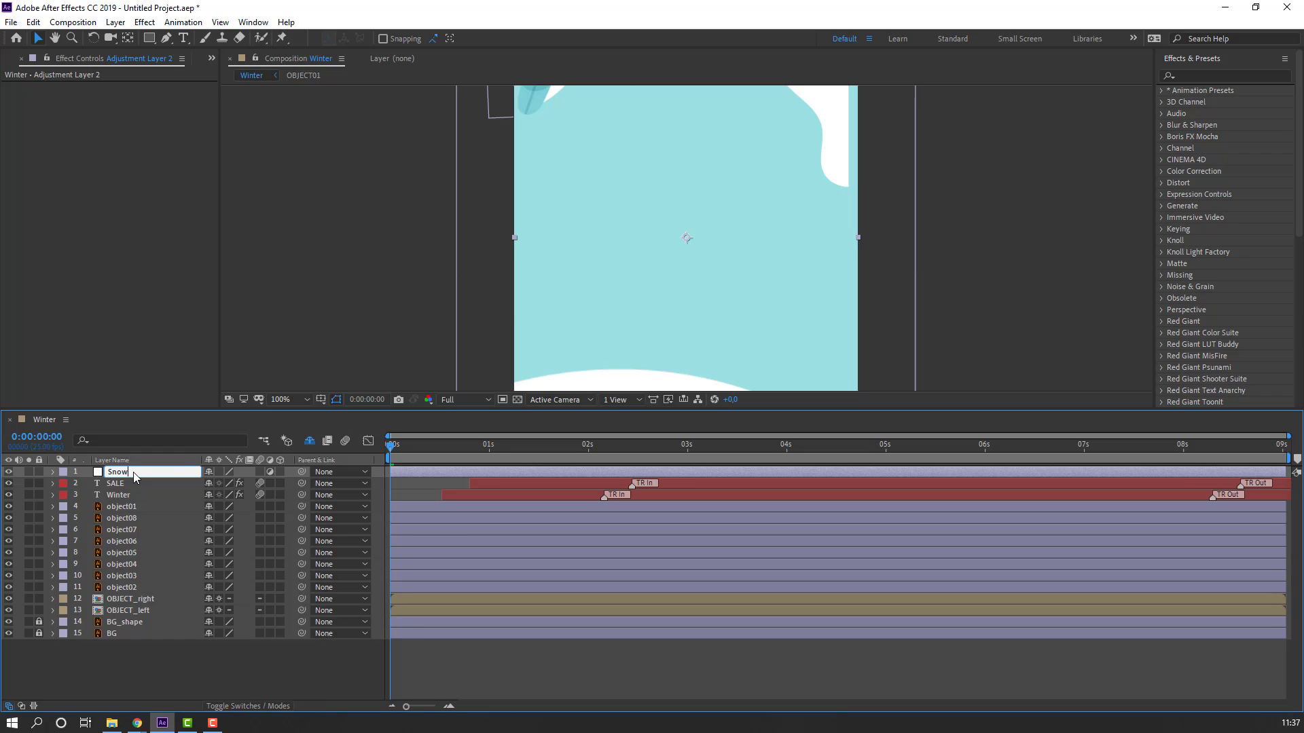
{"action": "type", "text": "Snow"}
{"action": "key", "text": "Return"}
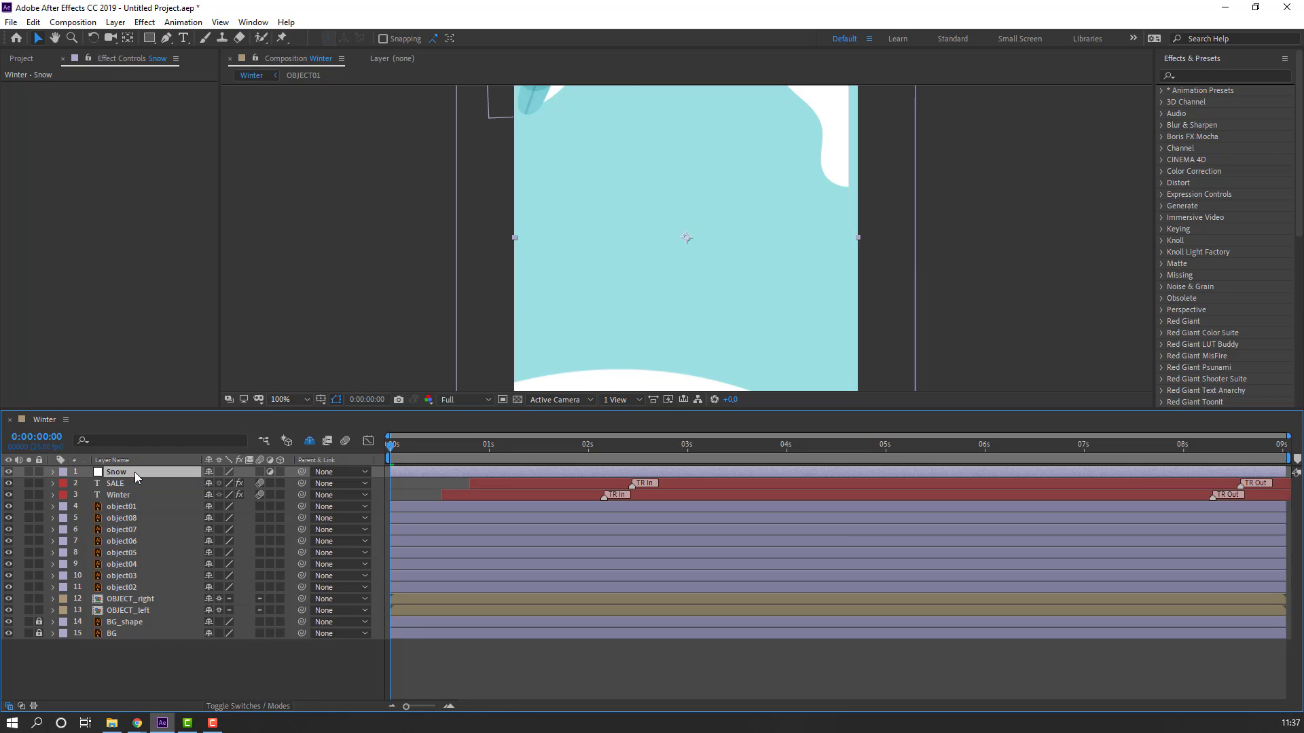
- Apply the CC Snowfall effect to the Snow layer and inspect the flakes up close at 0:00:02:23
{"action": "left_click", "coordinate": [1223, 77]}
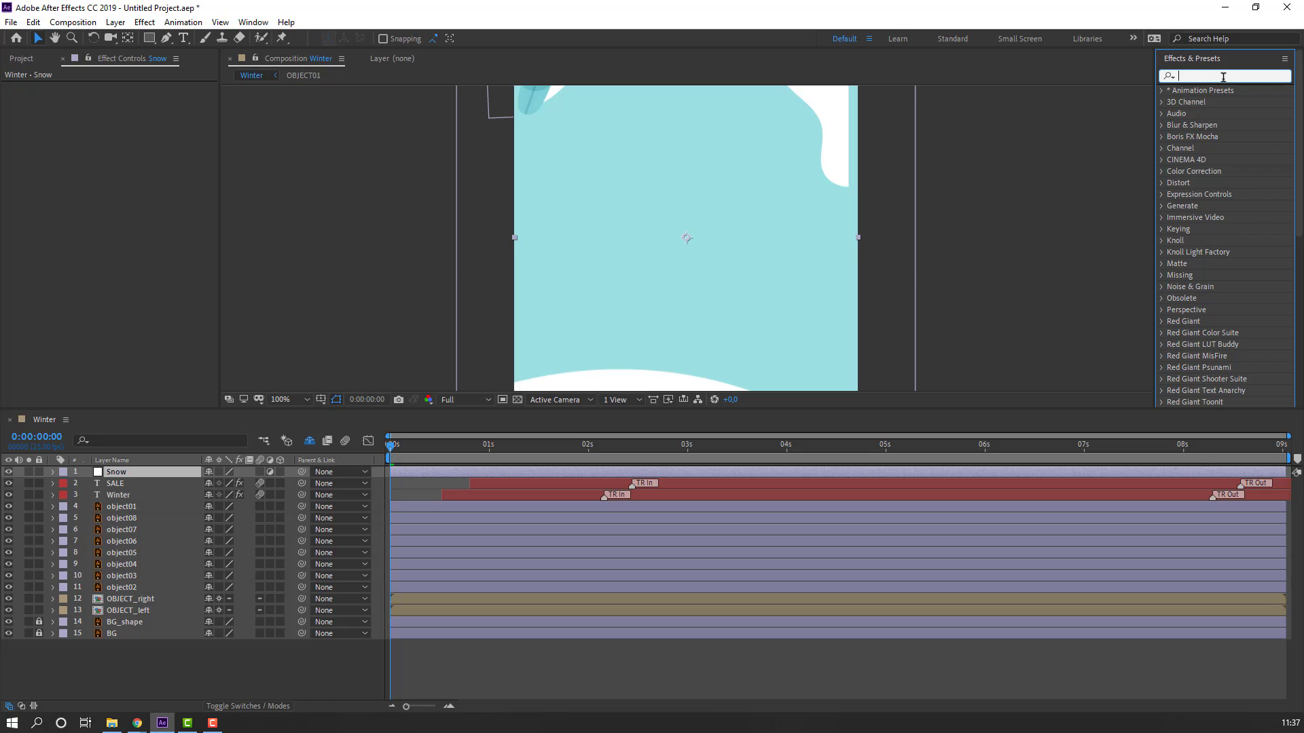
{"action": "type", "text": "cc snowfa"}
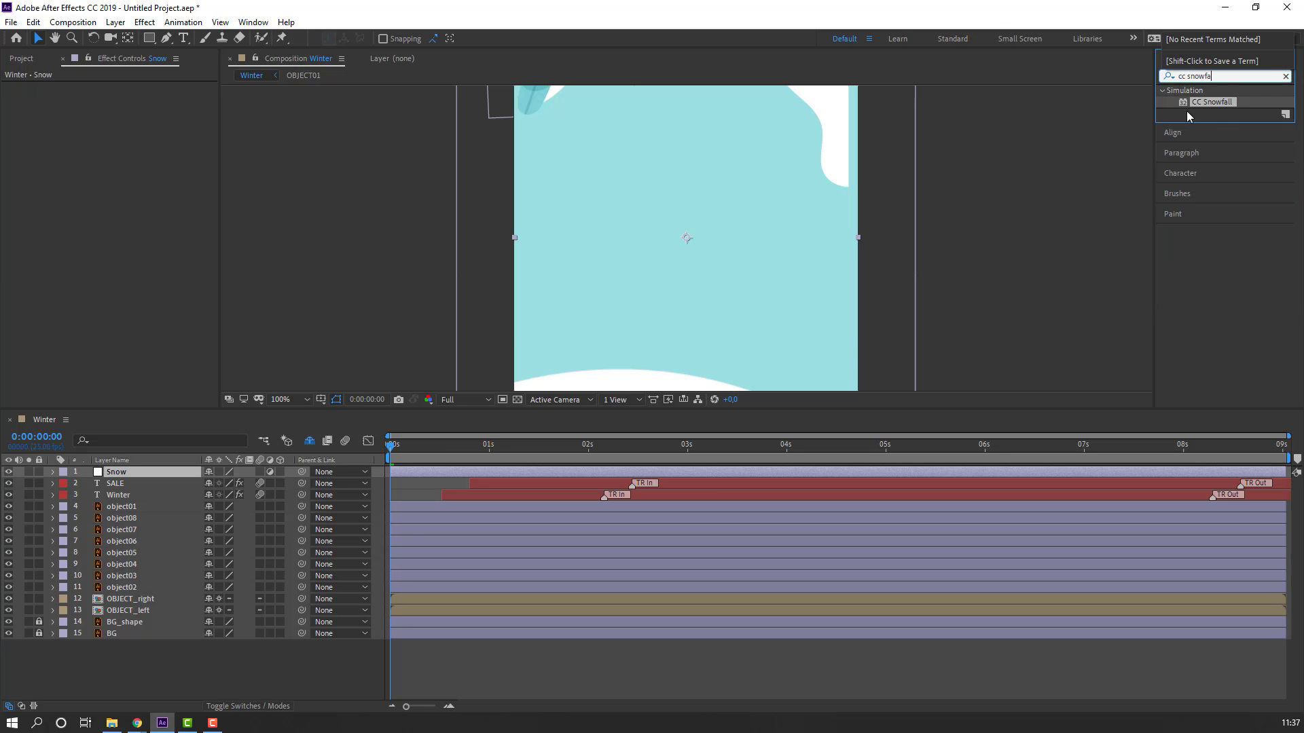
{"action": "left_click_drag", "start_coordinate": [1210, 102], "coordinate": [120, 474]}
{"action": "left_click_drag", "start_coordinate": [414, 450], "coordinate": [679, 451]}
{"action": "scroll", "coordinate": [553, 304], "scroll_direction": "up", "scroll_amount": 4}
{"action": "left_click_drag", "start_coordinate": [573, 266], "coordinate": [857, 193]}
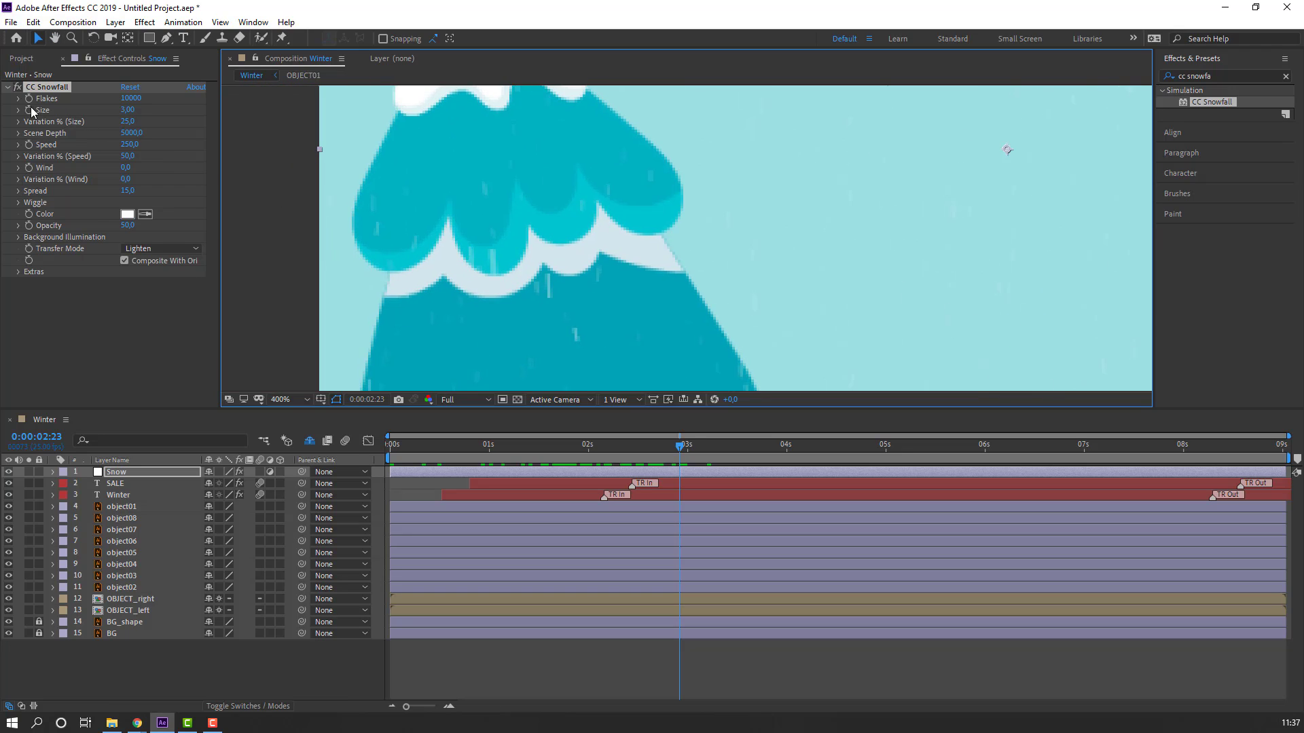
- Set the snowfall's flake Size to about 4.86 and Wind to 45, and preview the falling snow
{"action": "left_click_drag", "start_coordinate": [126, 109], "coordinate": [192, 102]}
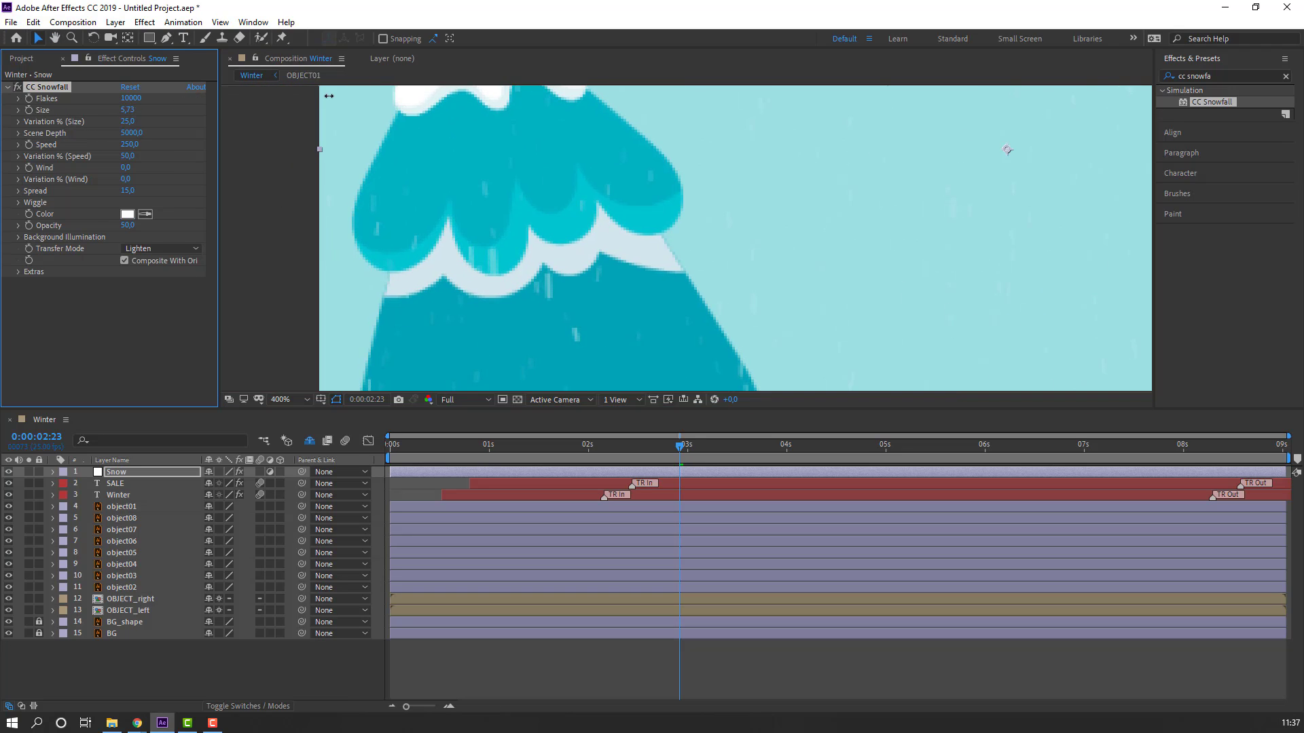
{"action": "scroll", "coordinate": [587, 299], "scroll_direction": "down", "scroll_amount": 4}
{"action": "left_click_drag", "start_coordinate": [633, 266], "coordinate": [368, 270]}
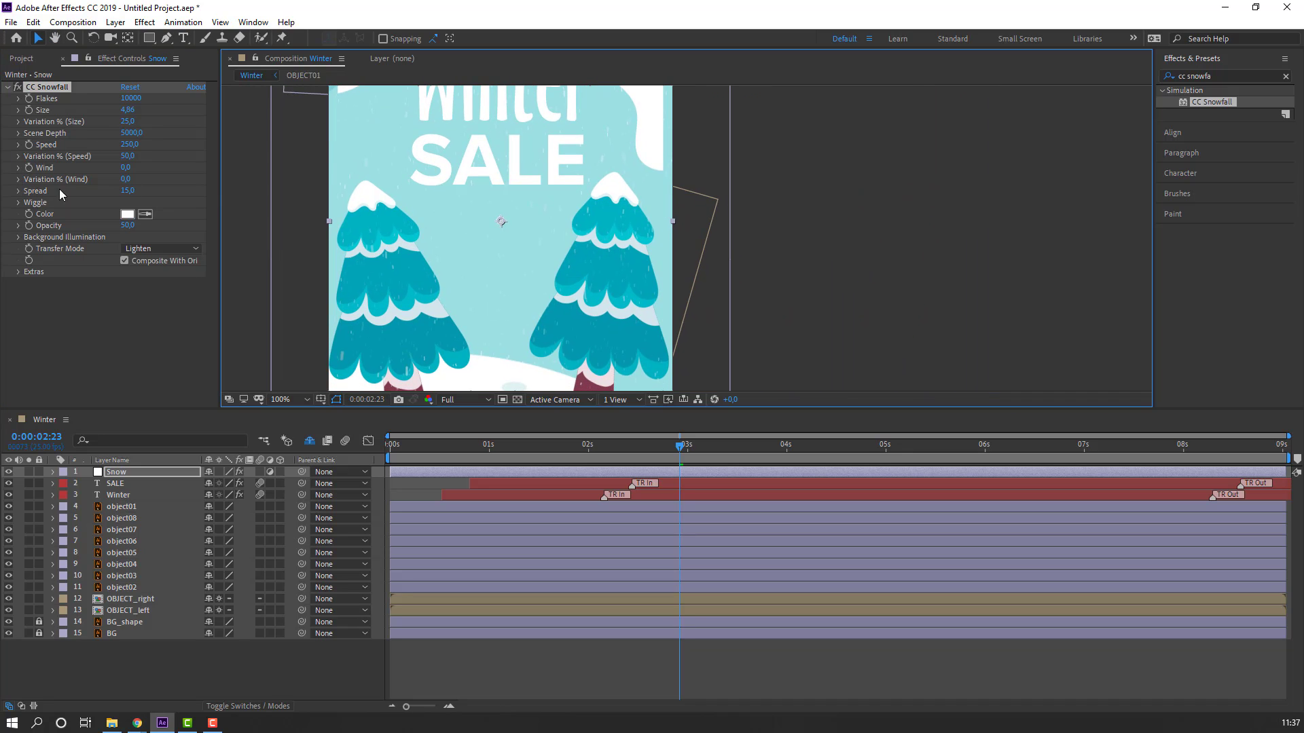
{"action": "left_click", "coordinate": [125, 169]}
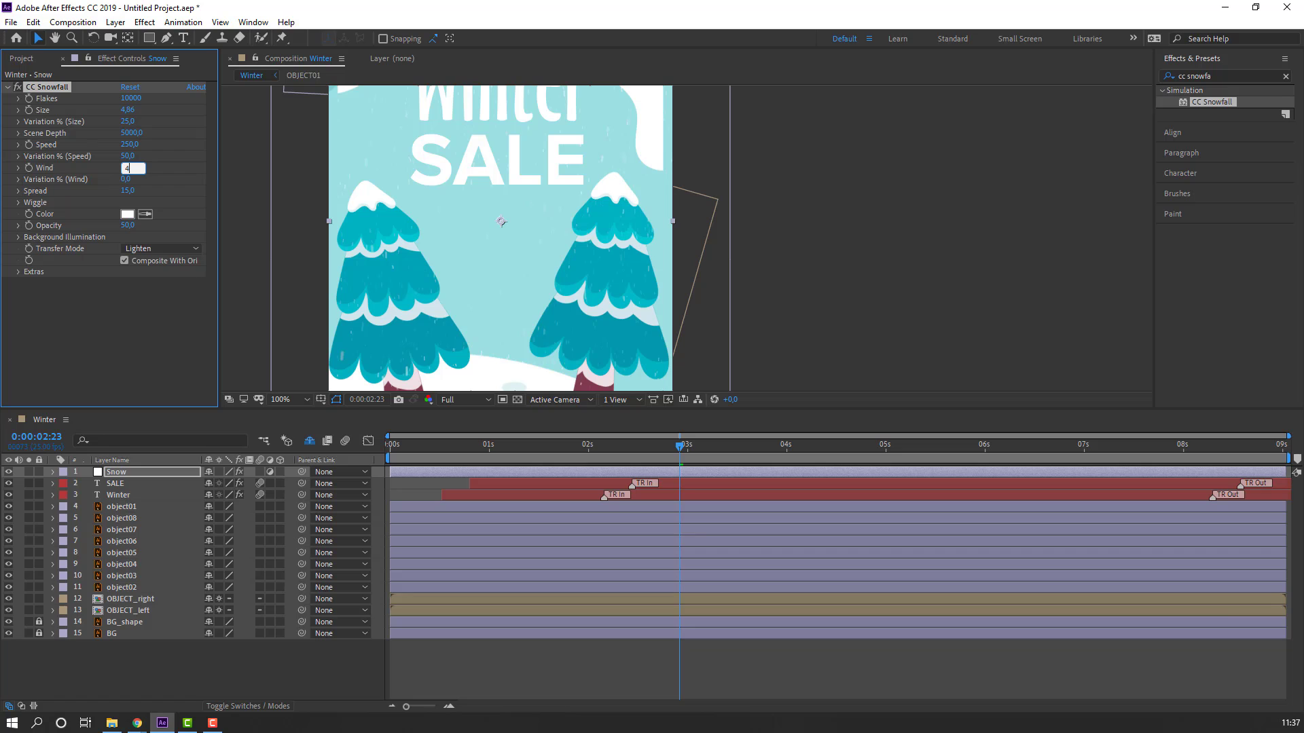
{"action": "key", "text": "space"}
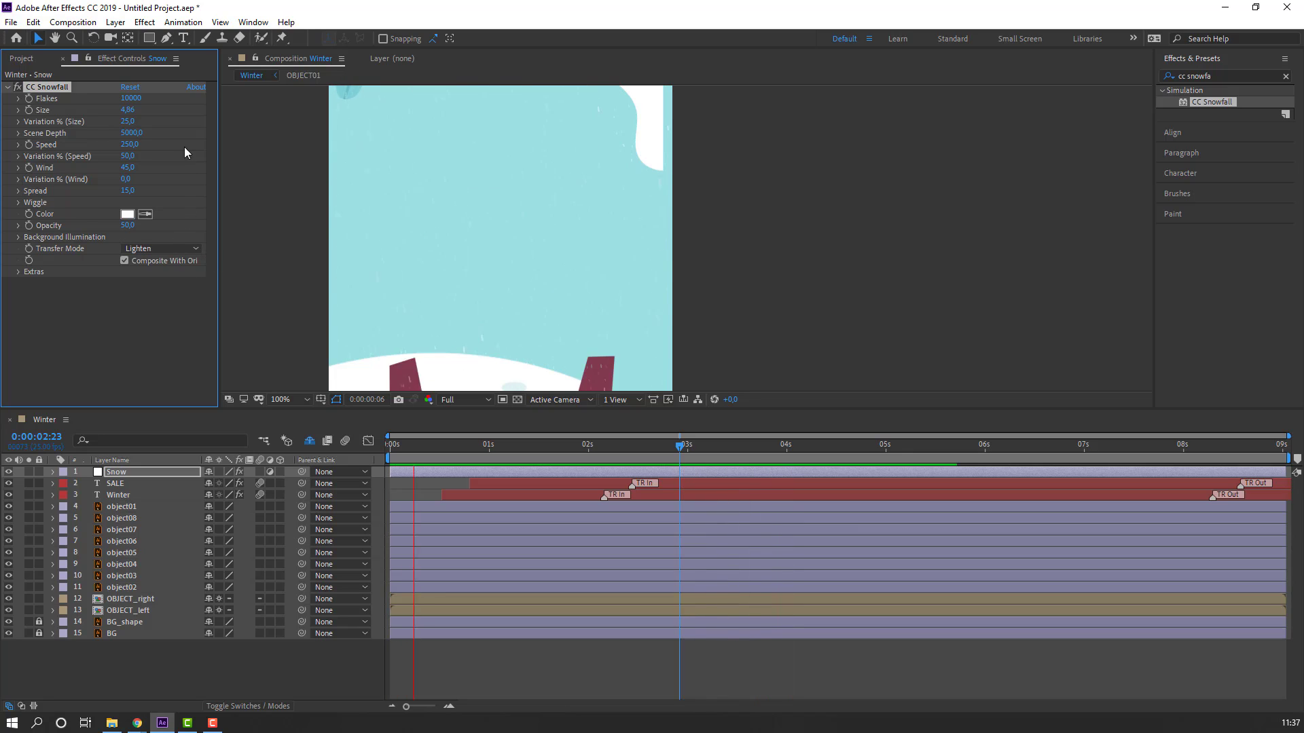
{"action": "key", "text": "space"}
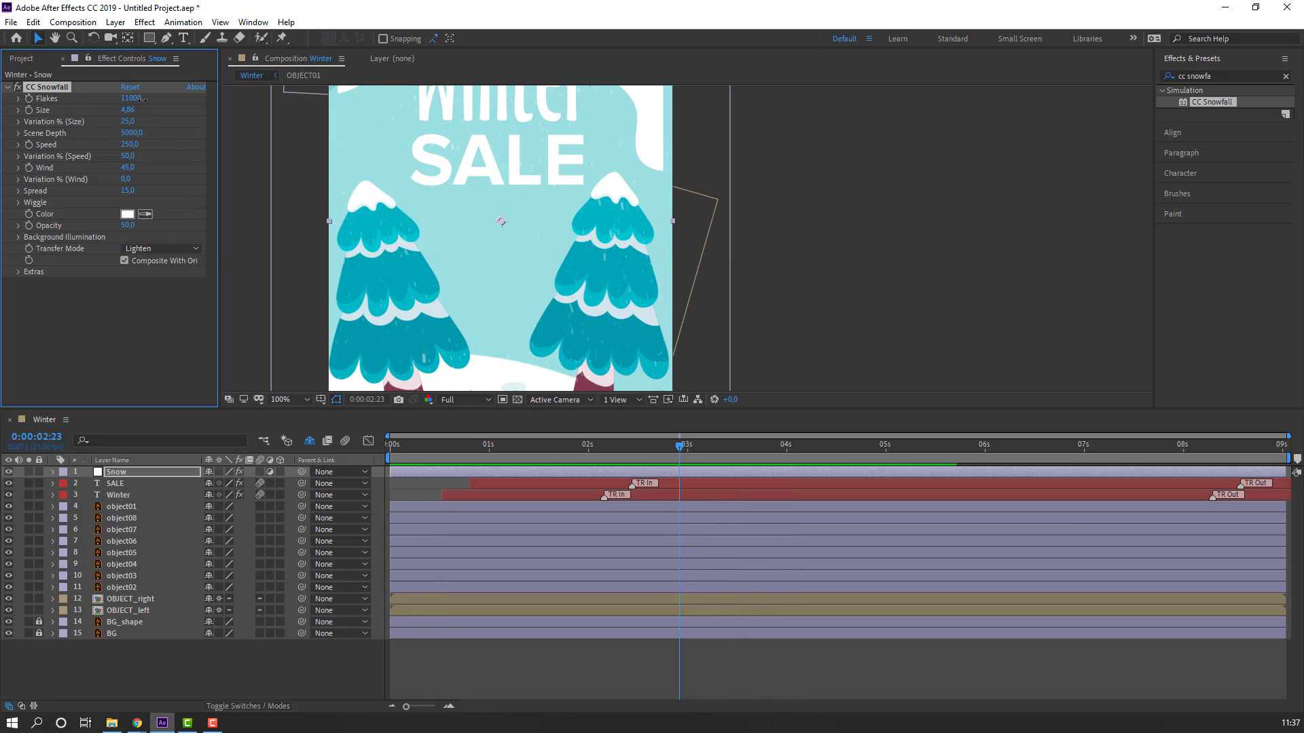
- Raise the snowfall's Flakes count to 20600 and preview the denser snow
{"action": "left_click_drag", "start_coordinate": [141, 100], "coordinate": [167, 100]}
{"action": "key", "text": "space"}
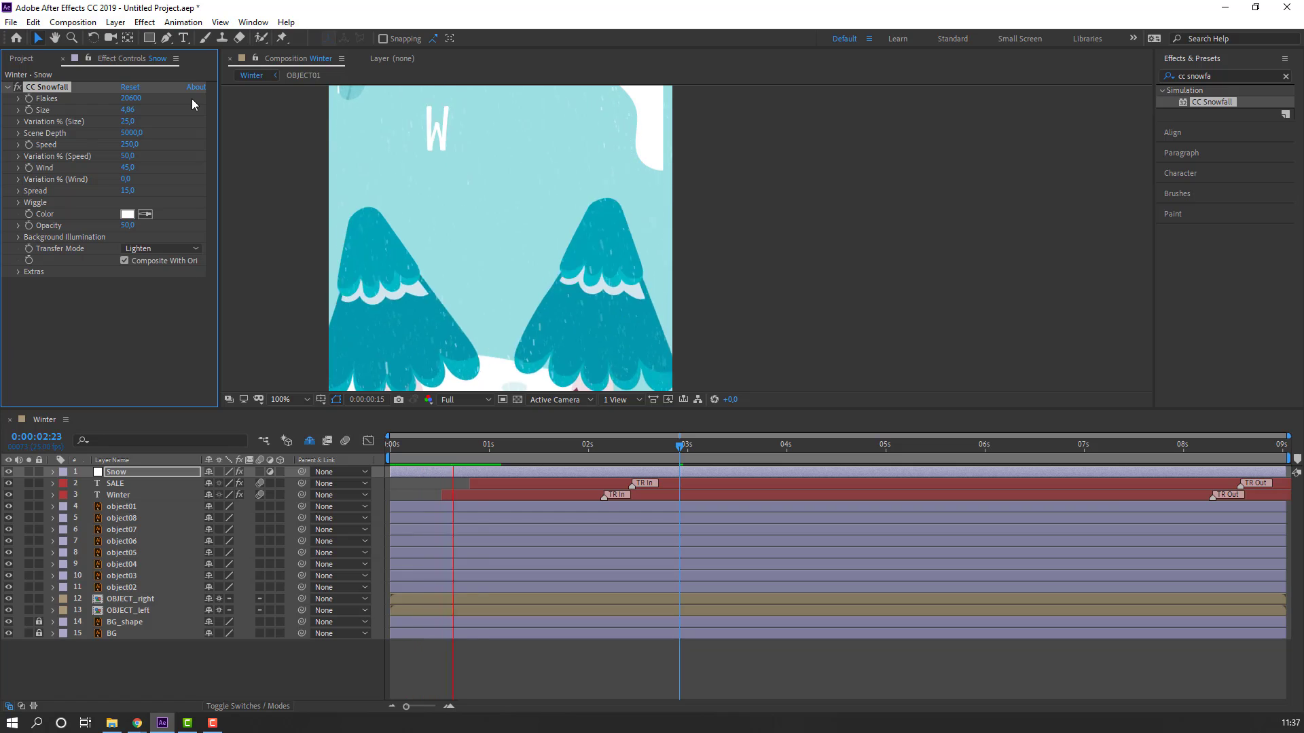
{"action": "scroll", "coordinate": [326, 290], "scroll_direction": "down", "scroll_amount": 2}
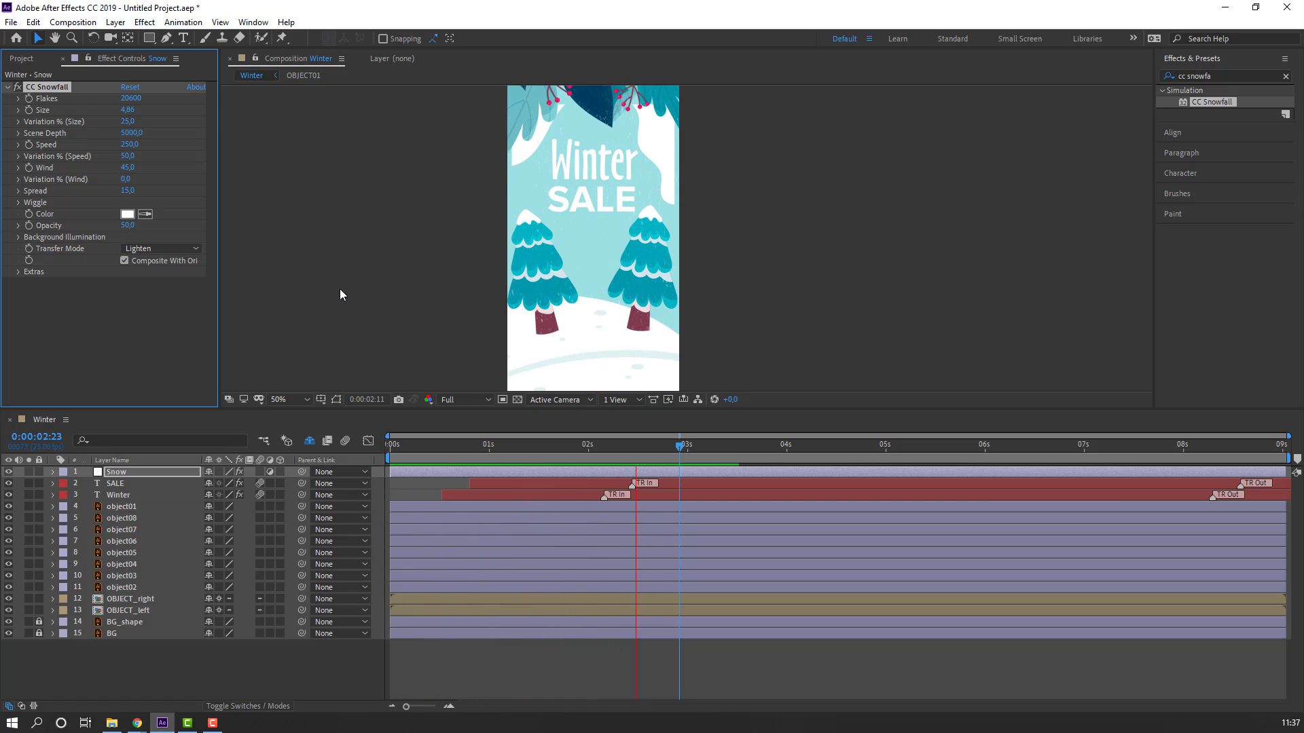
{"action": "scroll", "coordinate": [343, 289], "scroll_direction": "up", "scroll_amount": 2}
{"action": "key", "text": "space"}
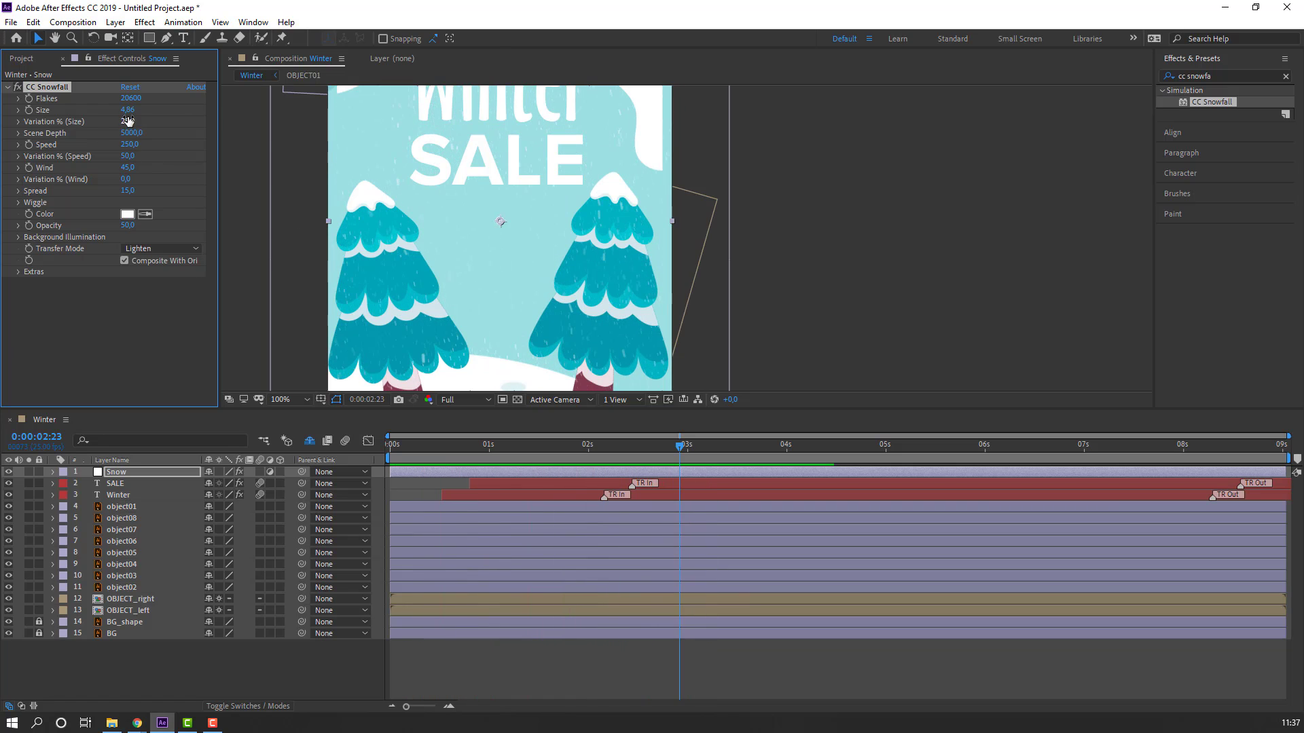
- Set the snowfall's flake Size to 7 and preview the whole card fitted in the viewer
{"action": "type", "text": "7"}
{"action": "key", "text": "Return"}
{"action": "key", "text": "space"}
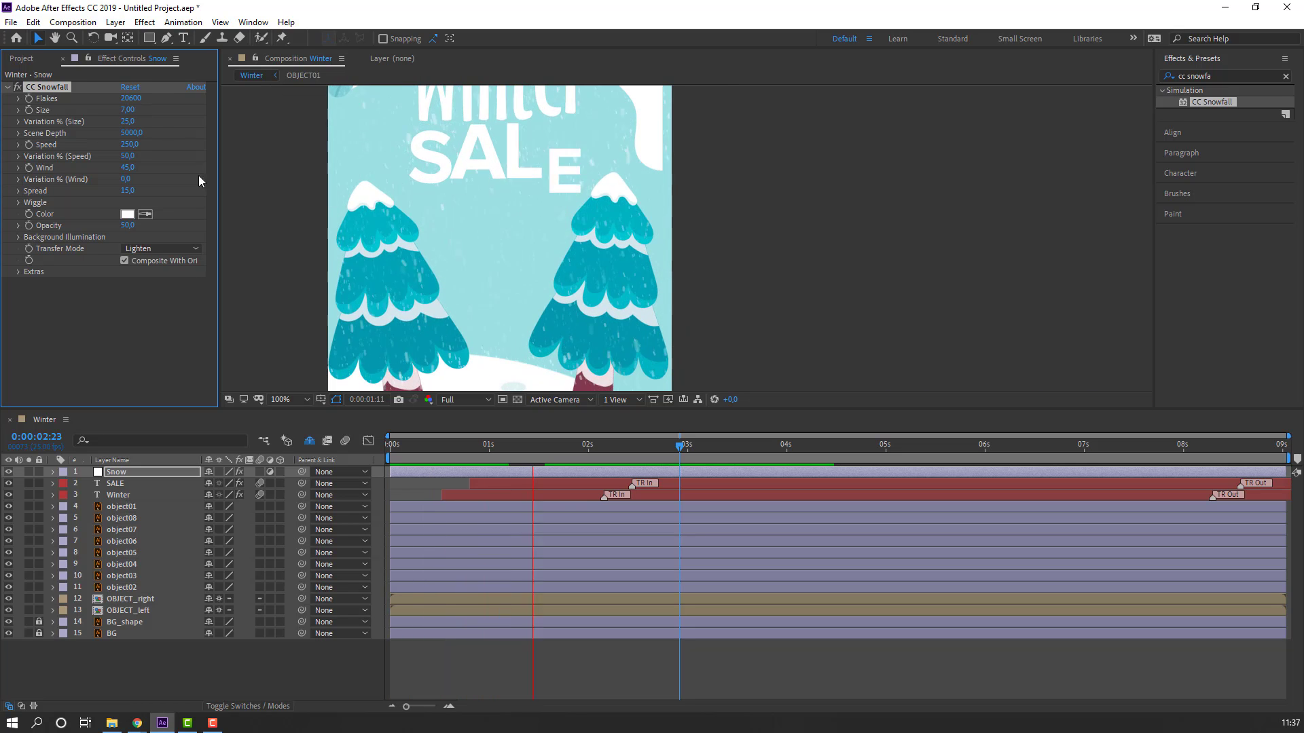
{"action": "scroll", "coordinate": [316, 300], "scroll_direction": "down", "scroll_amount": 2}
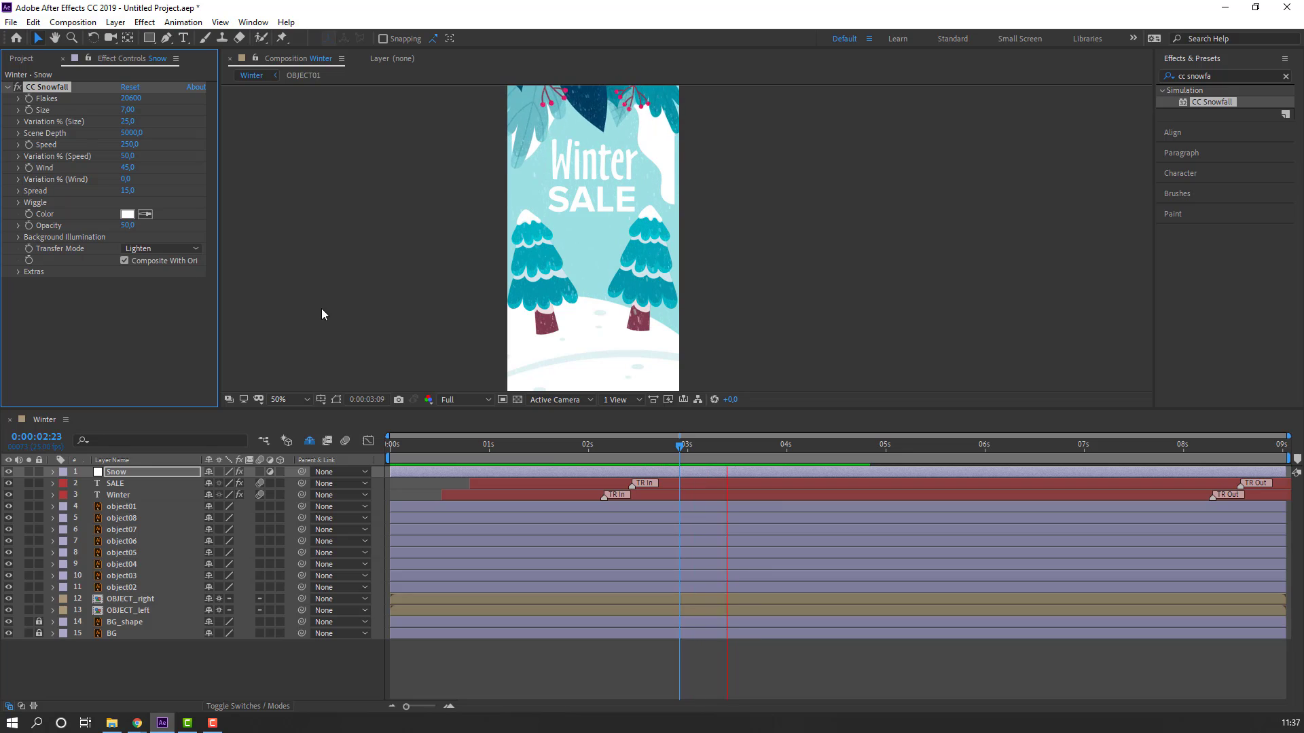
{"action": "left_click", "coordinate": [286, 399]}
{"action": "left_click", "coordinate": [292, 414]}
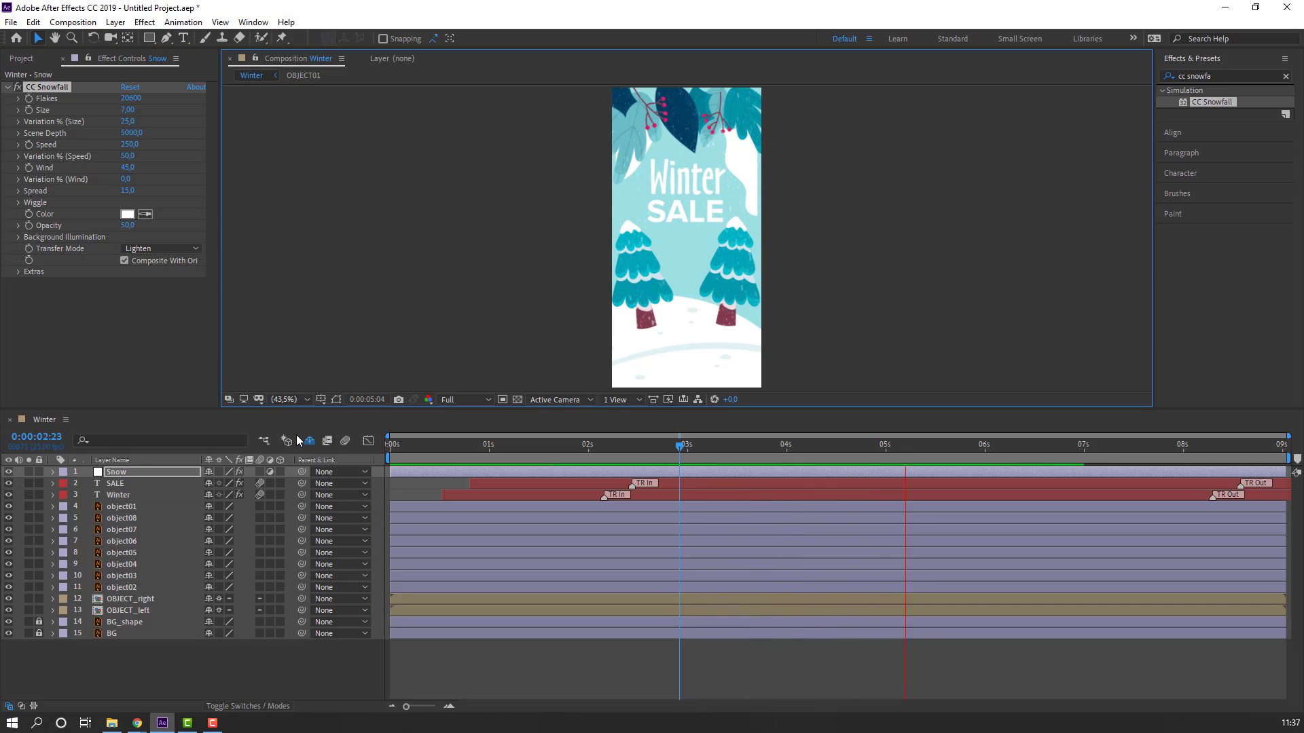
- Examine the snow over the trees, tree trunks and snowy ground at 0:00:02:19
{"action": "mouse_move", "coordinate": [680, 447]}
{"action": "left_mouse_down"}
{"action": "mouse_move", "coordinate": [465, 462]}
{"action": "mouse_move", "coordinate": [665, 448]}
{"action": "left_mouse_up"}
{"action": "scroll", "coordinate": [410, 271], "scroll_direction": "up", "scroll_amount": 4}
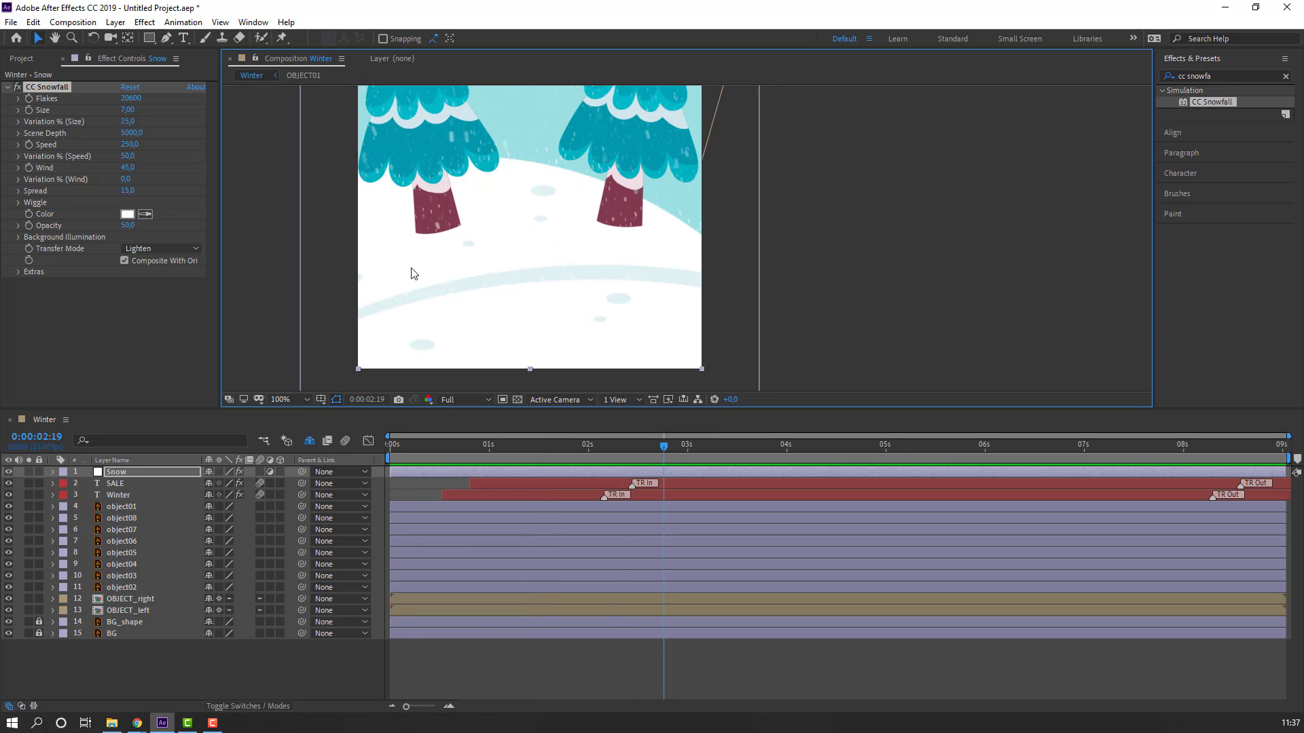
{"action": "left_click_drag", "start_coordinate": [529, 161], "coordinate": [668, 58]}
{"action": "scroll", "coordinate": [524, 160], "scroll_direction": "down", "scroll_amount": 2}
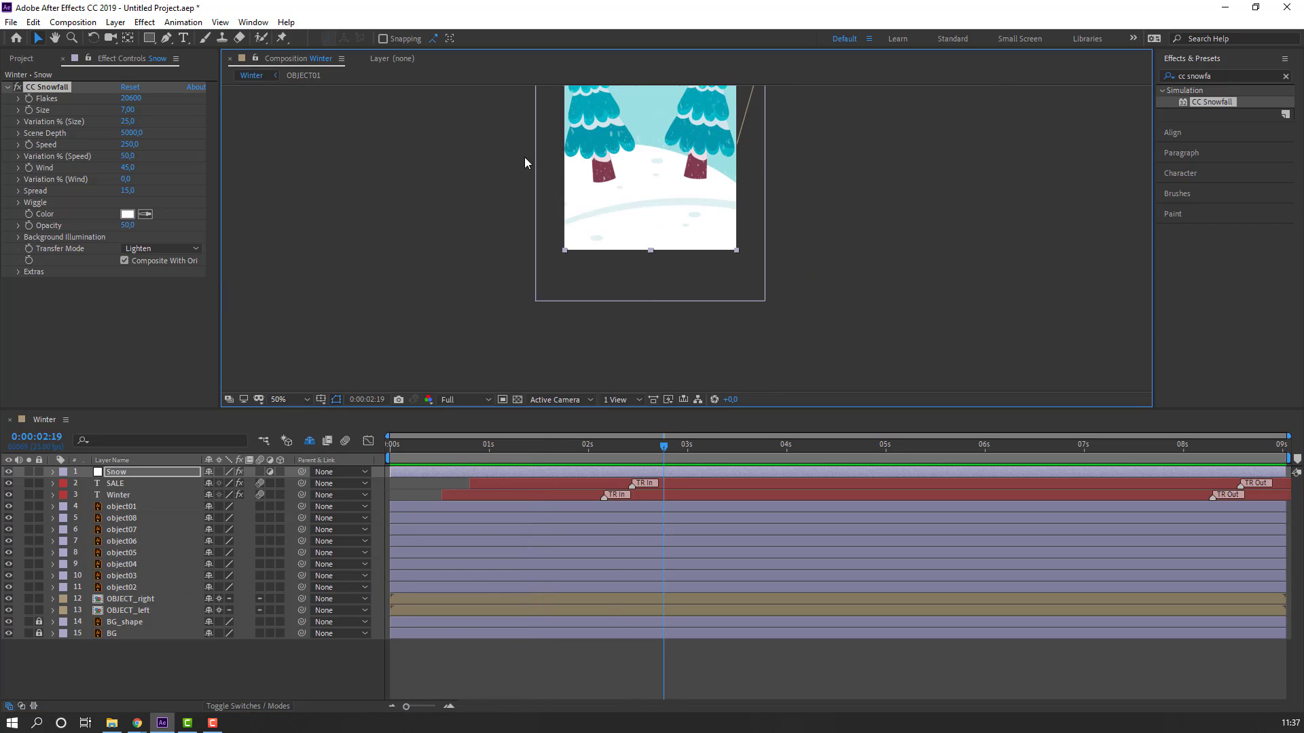
{"action": "scroll", "coordinate": [524, 159], "scroll_direction": "up", "scroll_amount": 1}
{"action": "left_click_drag", "start_coordinate": [524, 159], "coordinate": [253, 247]}
{"action": "left_click_drag", "start_coordinate": [489, 261], "coordinate": [564, 253]}
- Draw a rectangle shape on a new layer between the two trees, just below the SALE text
{"action": "left_click", "coordinate": [166, 641]}
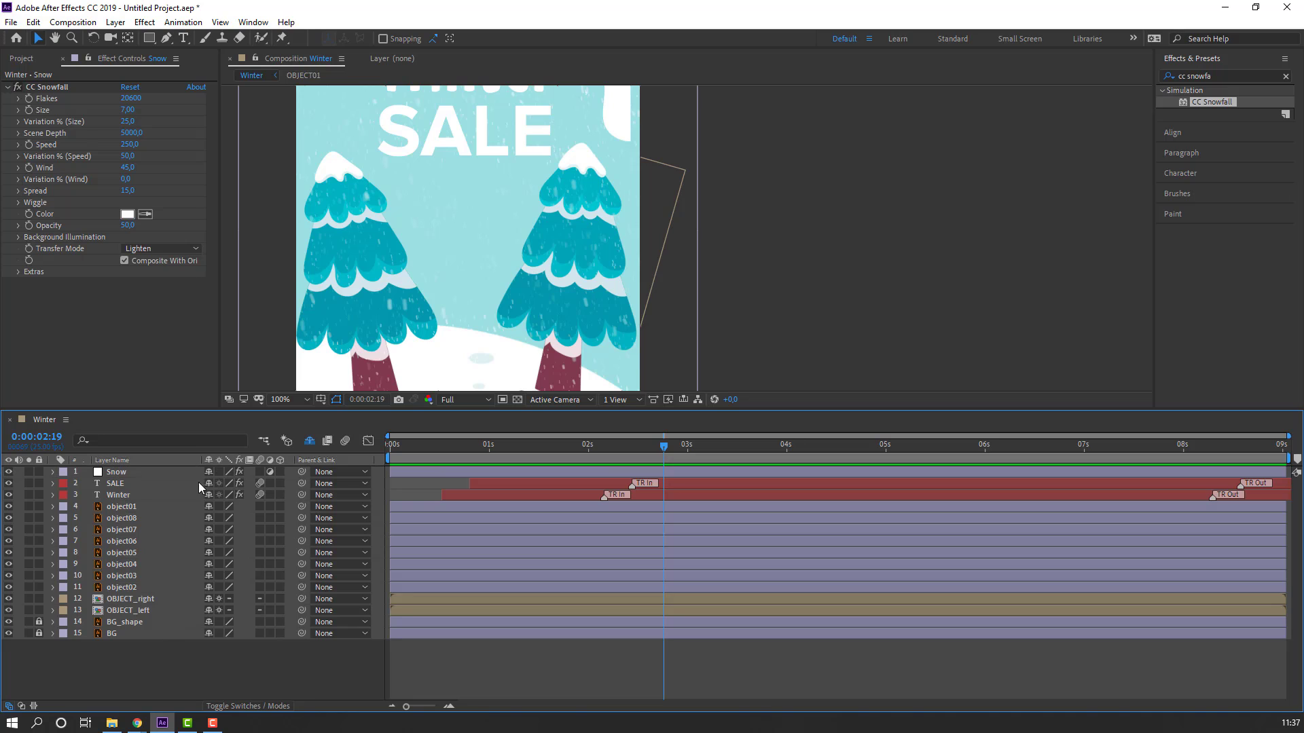
{"action": "left_click", "coordinate": [149, 38]}
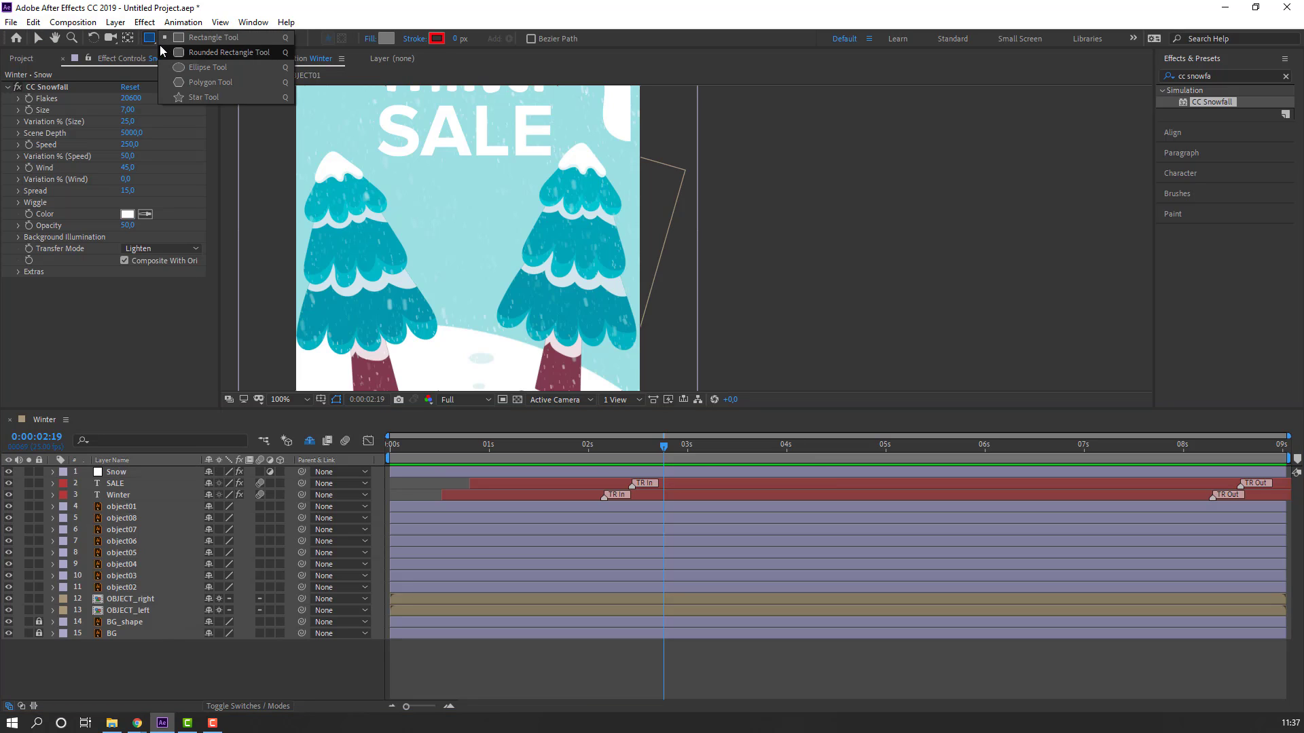
{"action": "left_click", "coordinate": [213, 39]}
{"action": "scroll", "coordinate": [466, 233], "scroll_direction": "up", "scroll_amount": 1}
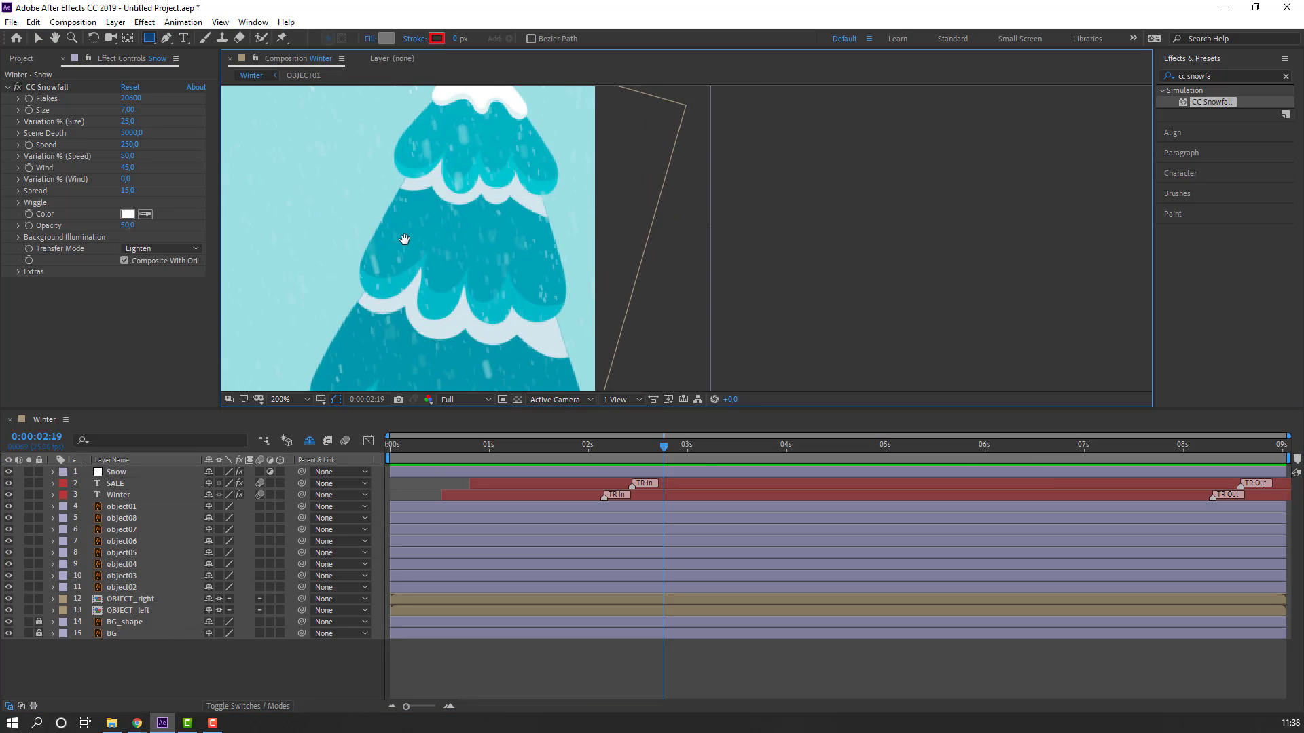
{"action": "left_click_drag", "start_coordinate": [404, 238], "coordinate": [840, 312]}
{"action": "left_click_drag", "start_coordinate": [673, 247], "coordinate": [437, 195]}
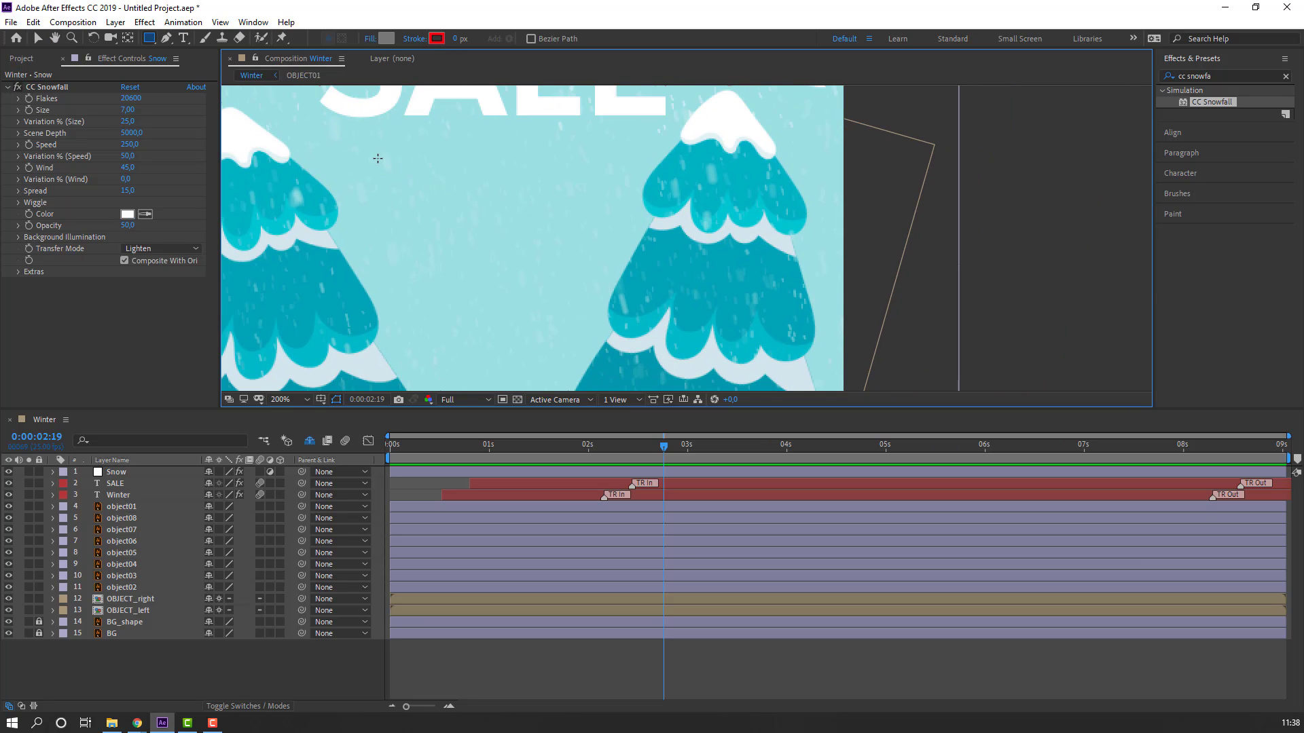
{"action": "mouse_move", "coordinate": [379, 155]}
{"action": "left_mouse_down"}
{"action": "mouse_move", "coordinate": [442, 205]}
{"action": "mouse_move", "coordinate": [534, 243]}
{"action": "mouse_move", "coordinate": [582, 300]}
{"action": "left_mouse_up"}
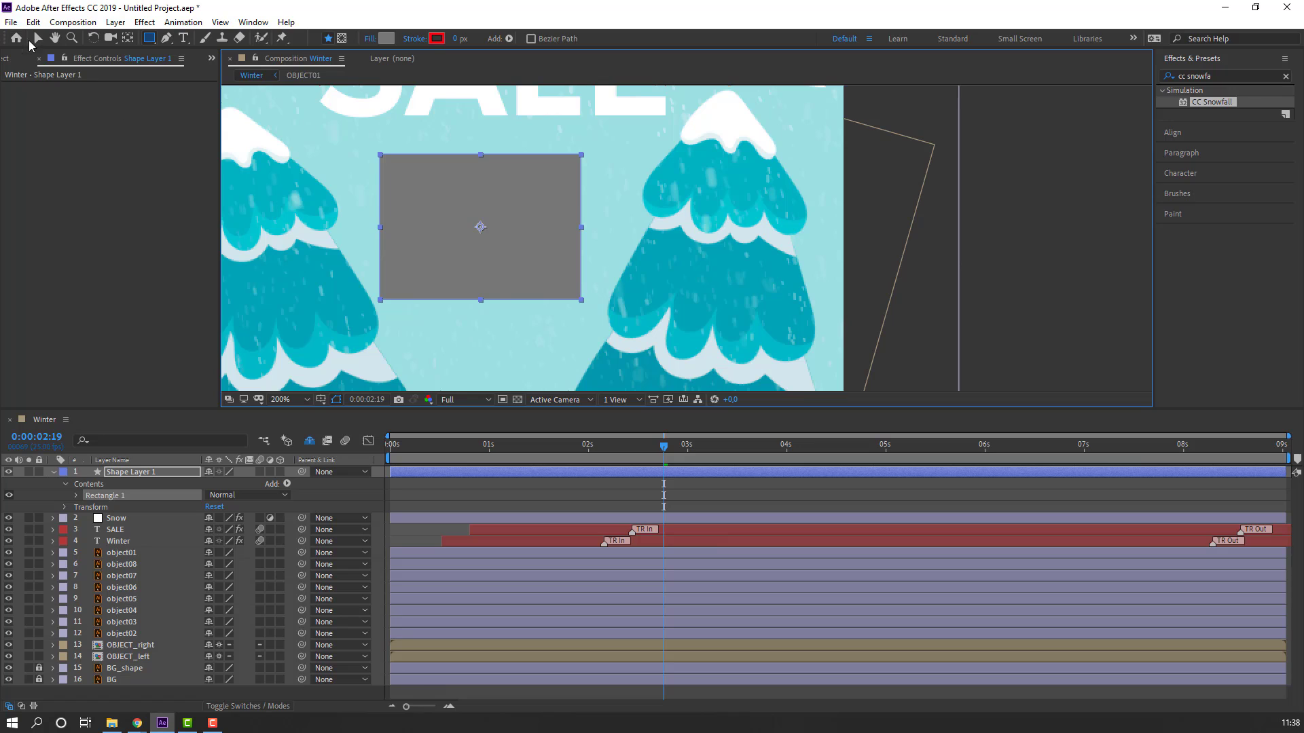
{"action": "left_click", "coordinate": [38, 39]}
{"action": "left_click", "coordinate": [54, 472]}
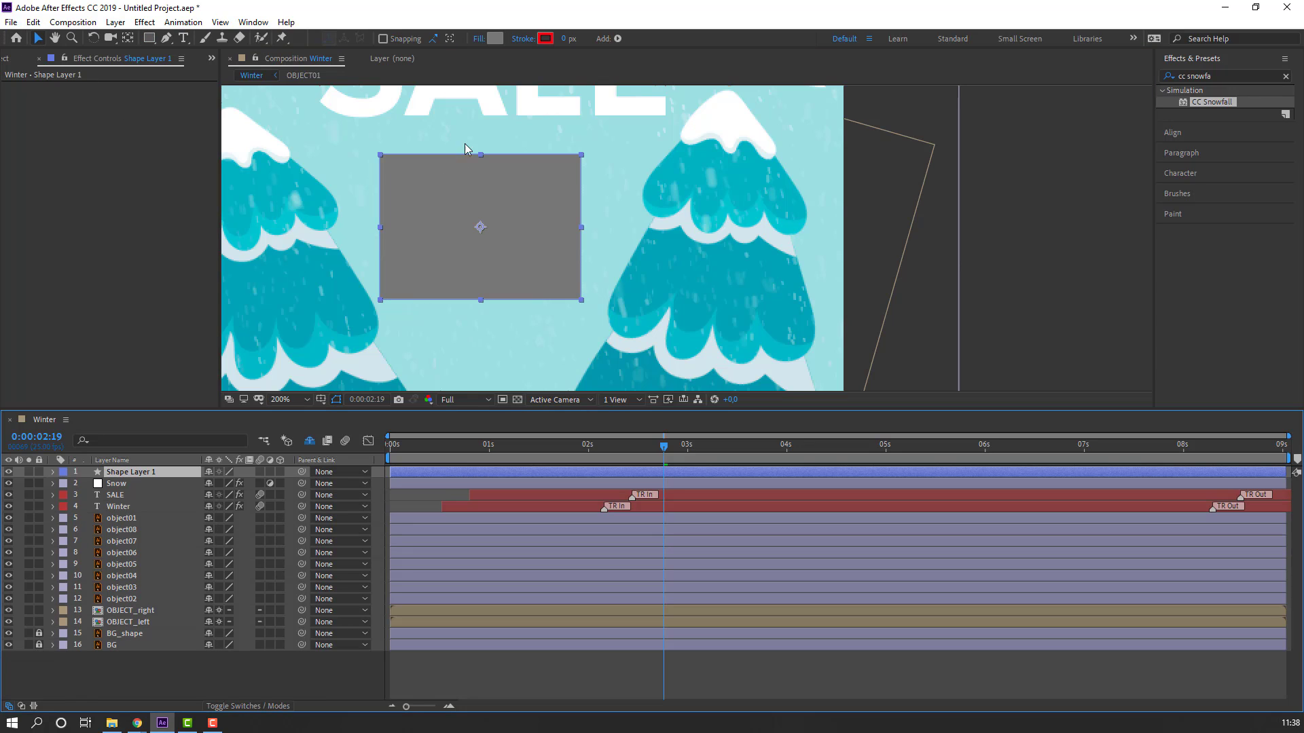
- Set the rectangle shape's fill type to None
{"action": "left_click", "coordinate": [479, 39]}
{"action": "left_click", "coordinate": [339, 277]}
{"action": "left_click", "coordinate": [385, 353]}
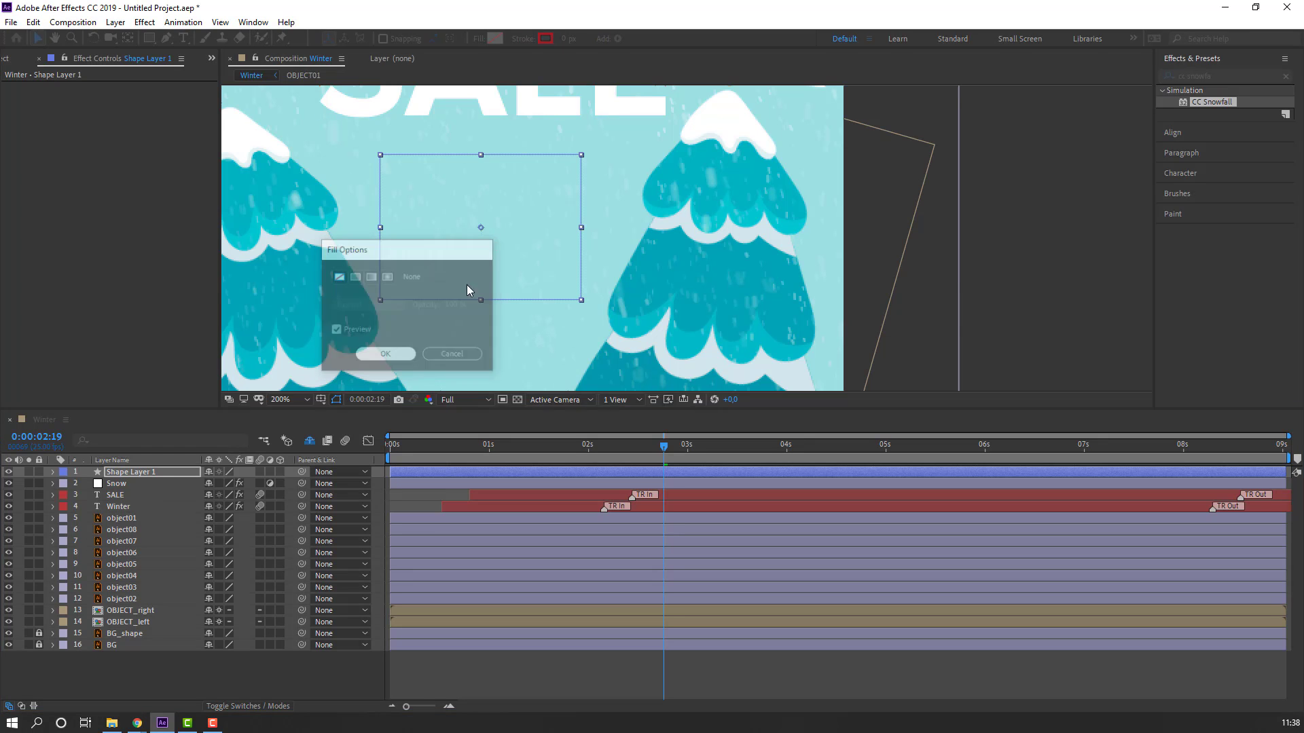
- Give the rectangle shape a white stroke (FFFFFF) 3 px wide
{"action": "left_click", "coordinate": [544, 39]}
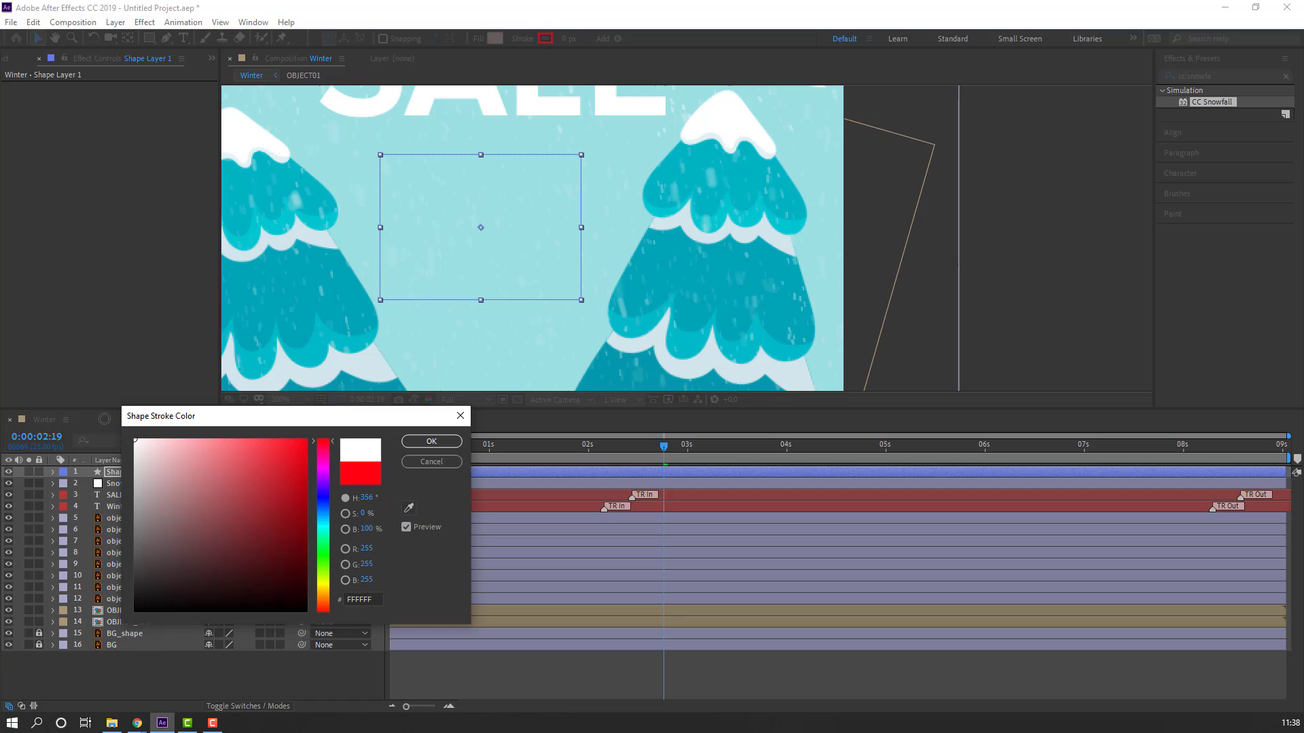
{"action": "left_click", "coordinate": [432, 442]}
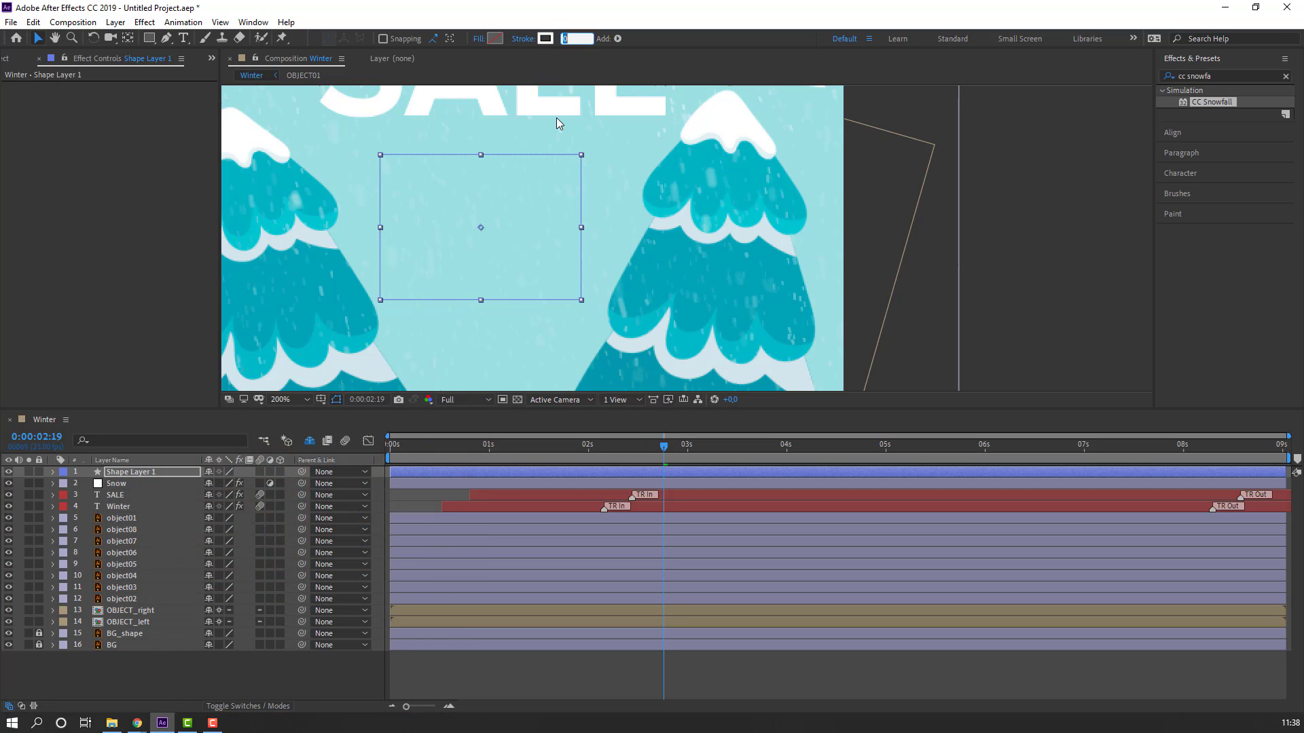
{"action": "type", "text": "7"}
{"action": "key", "text": "Return"}
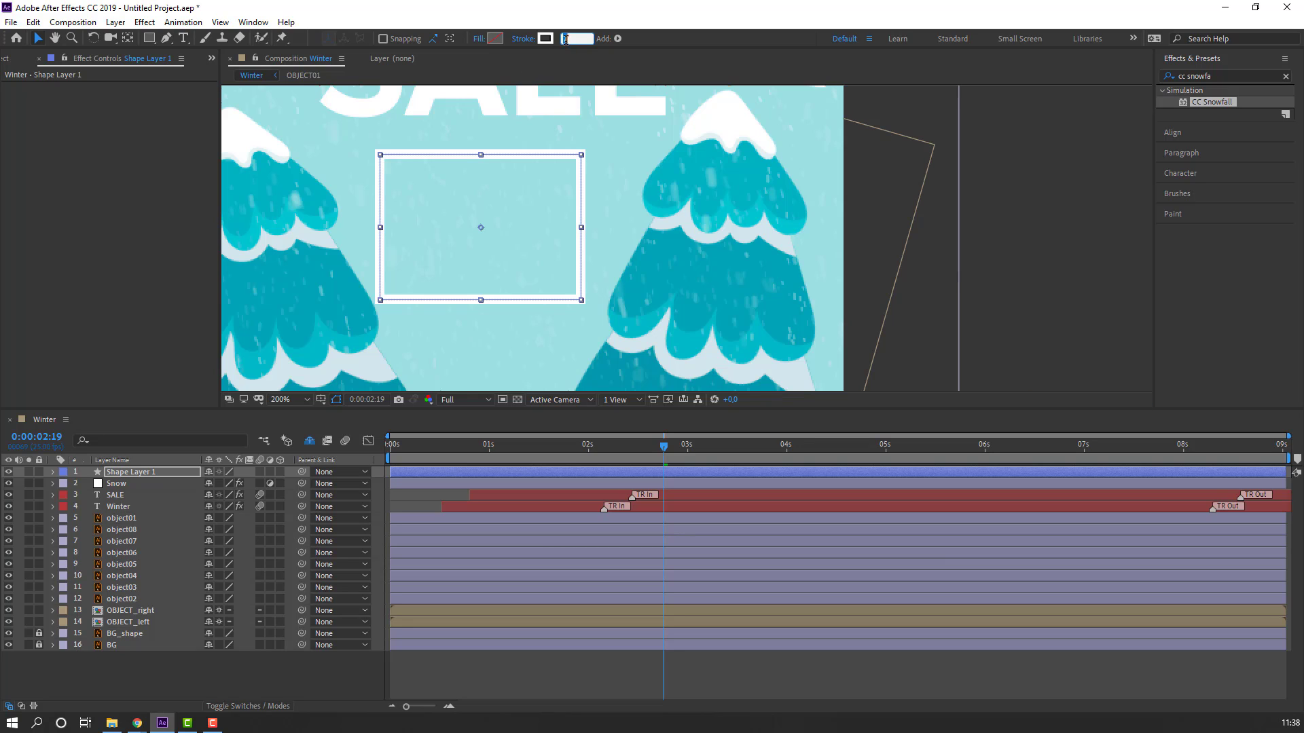
{"action": "type", "text": "5"}
{"action": "key", "text": "Return"}
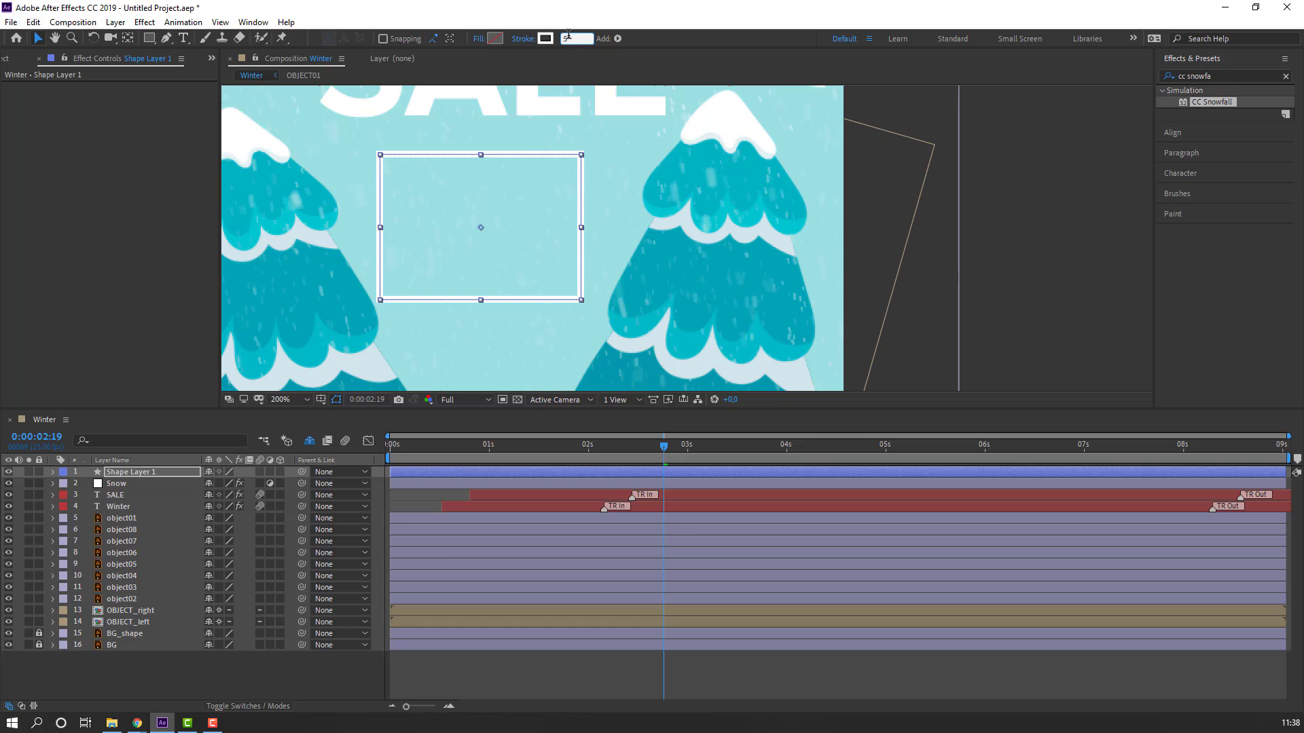
{"action": "left_click", "coordinate": [185, 681]}
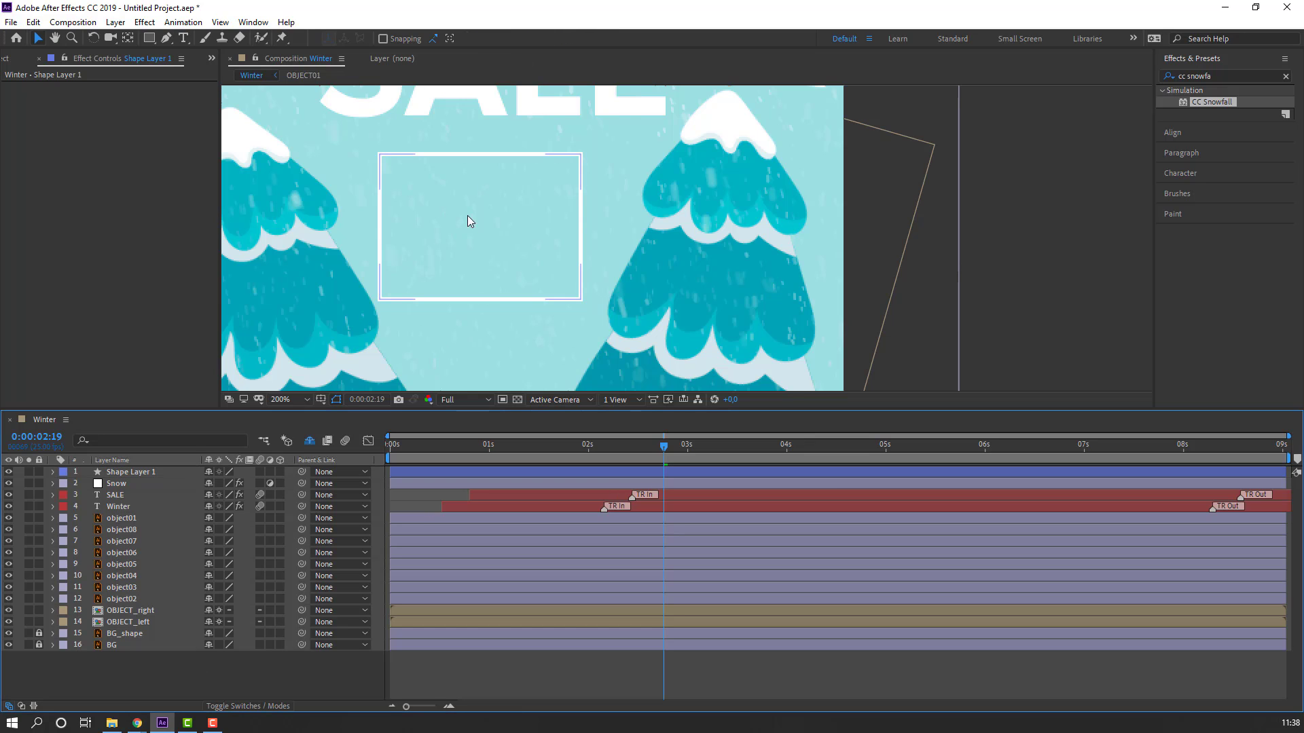
- Nudge the outlined rectangle slightly to the right beneath the SALE text
{"action": "scroll", "coordinate": [469, 250], "scroll_direction": "down", "scroll_amount": 1}
{"action": "left_click", "coordinate": [573, 235]}
{"action": "scroll", "coordinate": [573, 235], "scroll_direction": "up", "scroll_amount": 1}
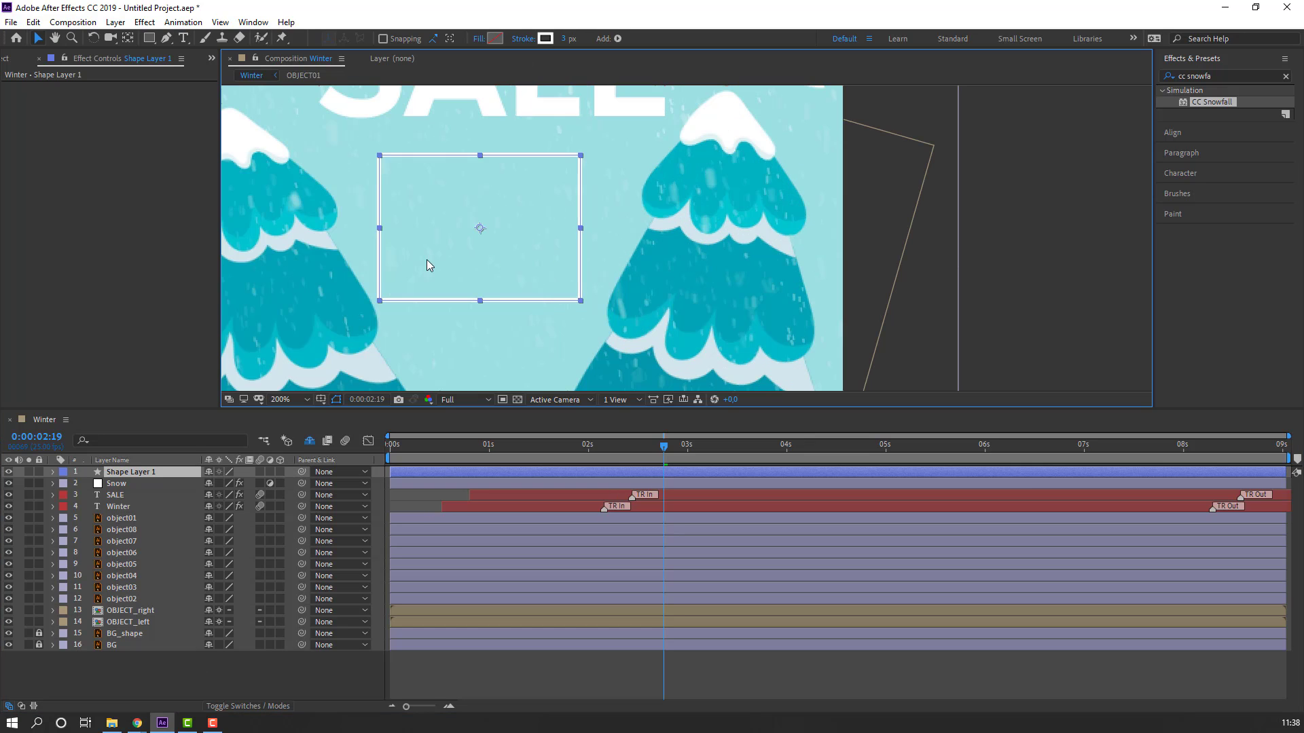
{"action": "key", "text": "Right"}
{"action": "key", "text": "Right"}
{"action": "key", "text": "Right"}
{"action": "key", "text": "Right"}
{"action": "key", "text": "Right"}
{"action": "key", "text": "Right"}
{"action": "key", "text": "Right"}
{"action": "key", "text": "Right"}
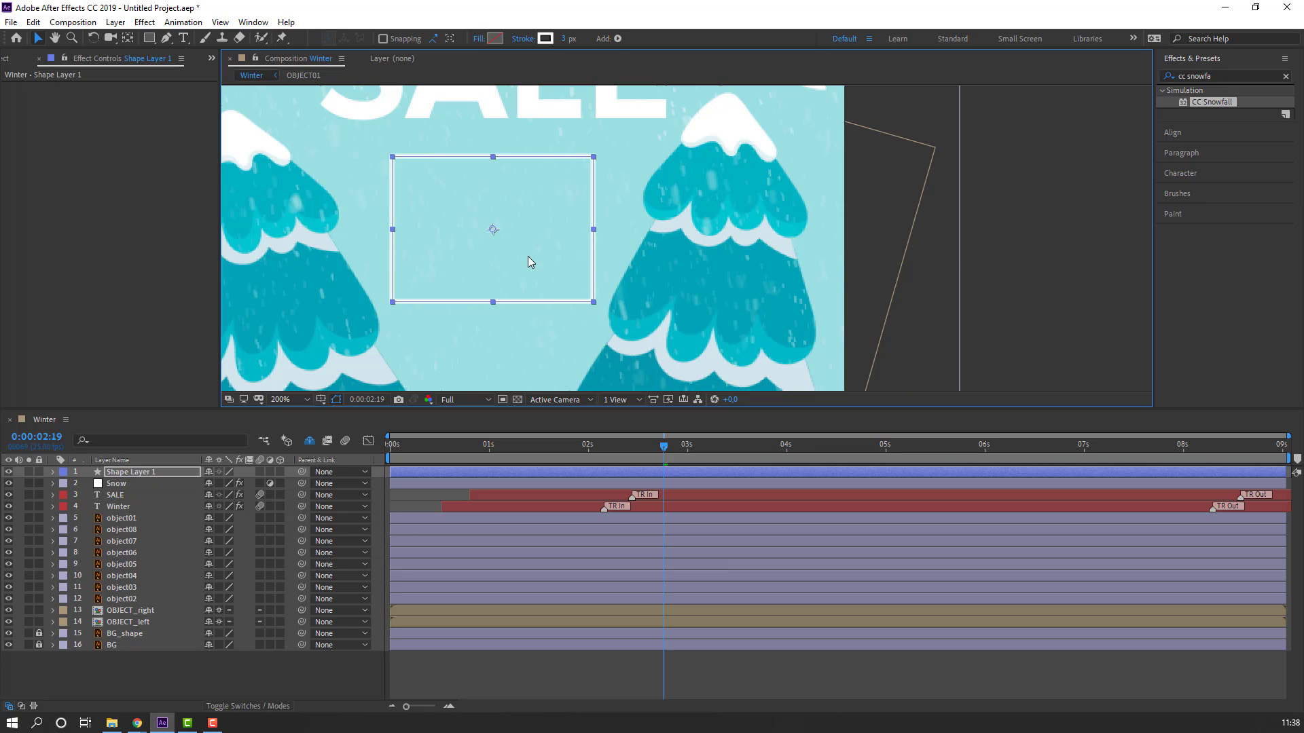
- Add Trim Paths to Shape Layer 1 and keyframe its End at 0% at 0:00:00:00
{"action": "left_click", "coordinate": [618, 39]}
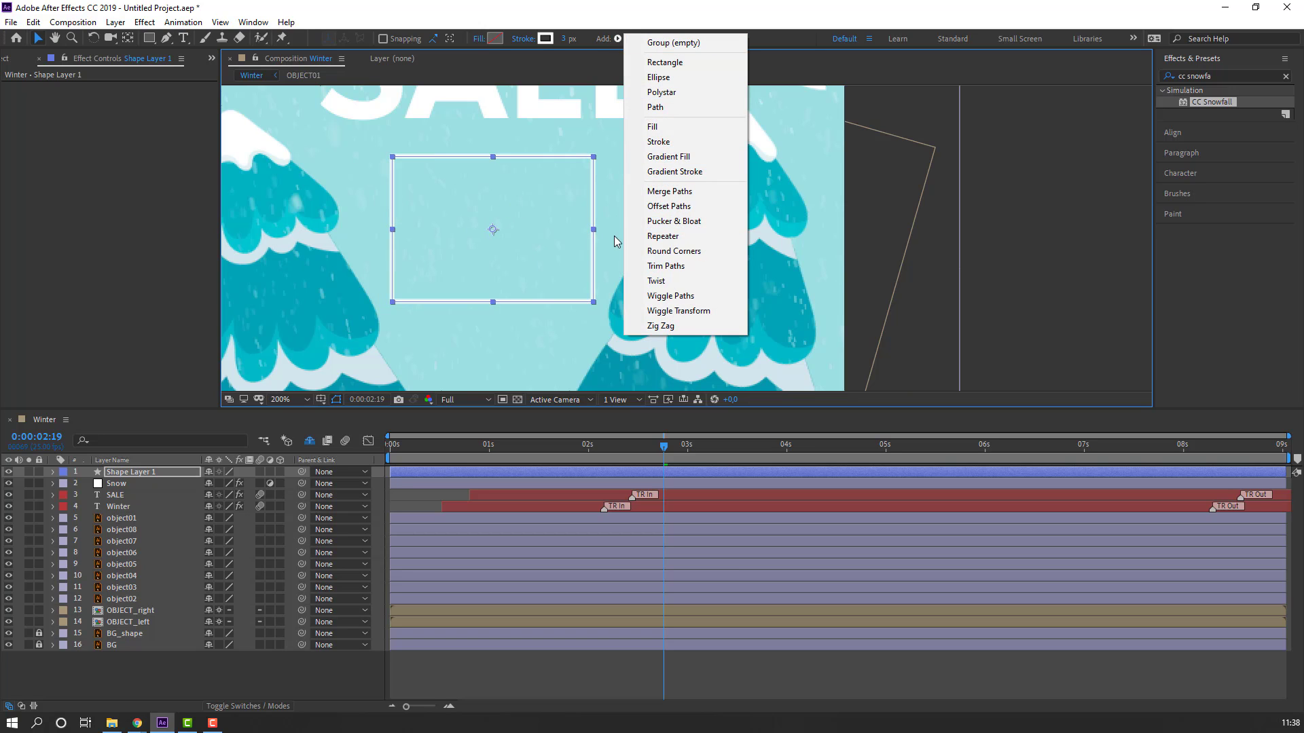
{"action": "left_click", "coordinate": [654, 262]}
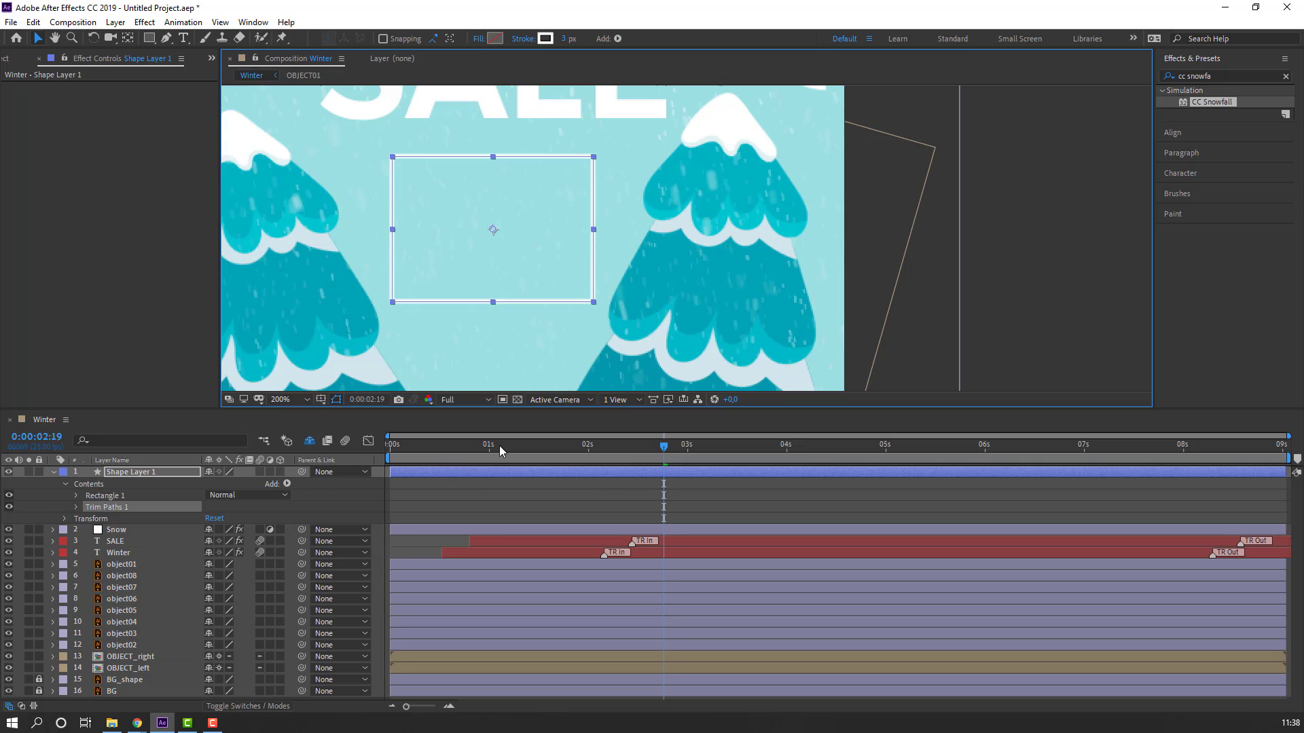
{"action": "left_click_drag", "start_coordinate": [499, 445], "coordinate": [367, 459]}
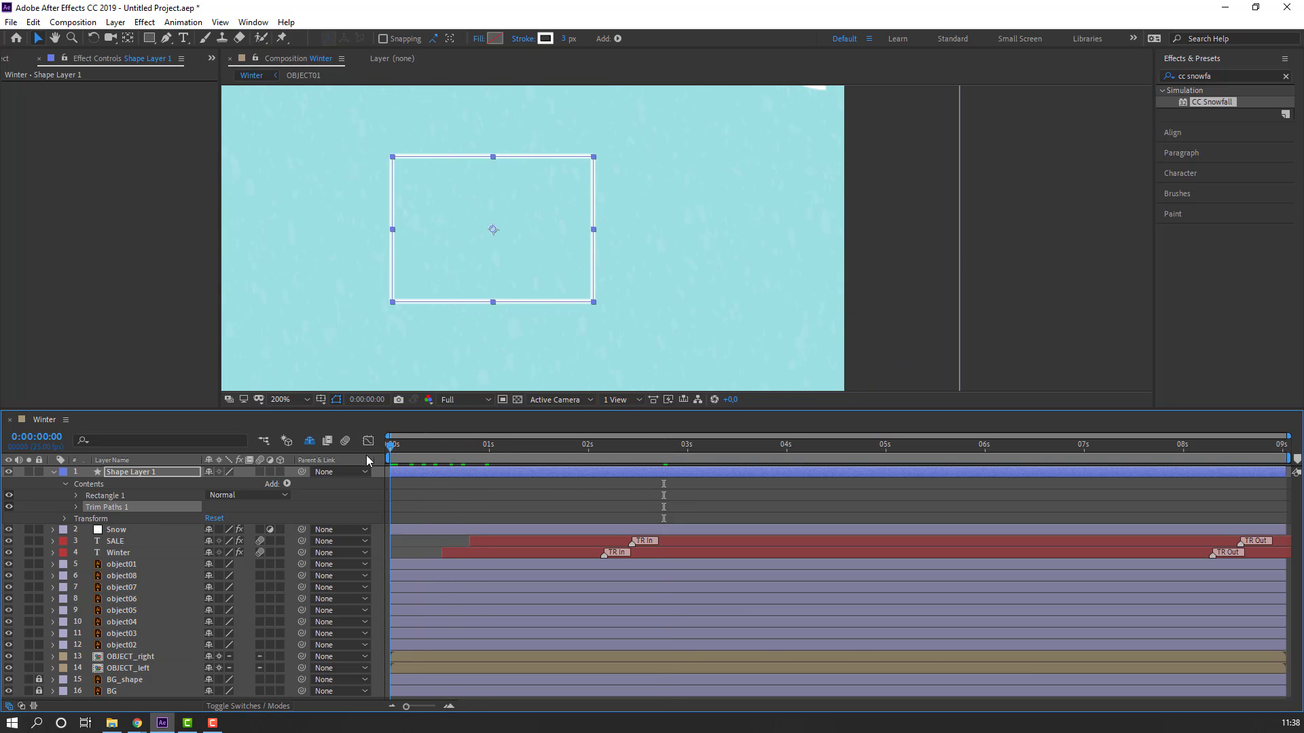
{"action": "left_click", "coordinate": [76, 508]}
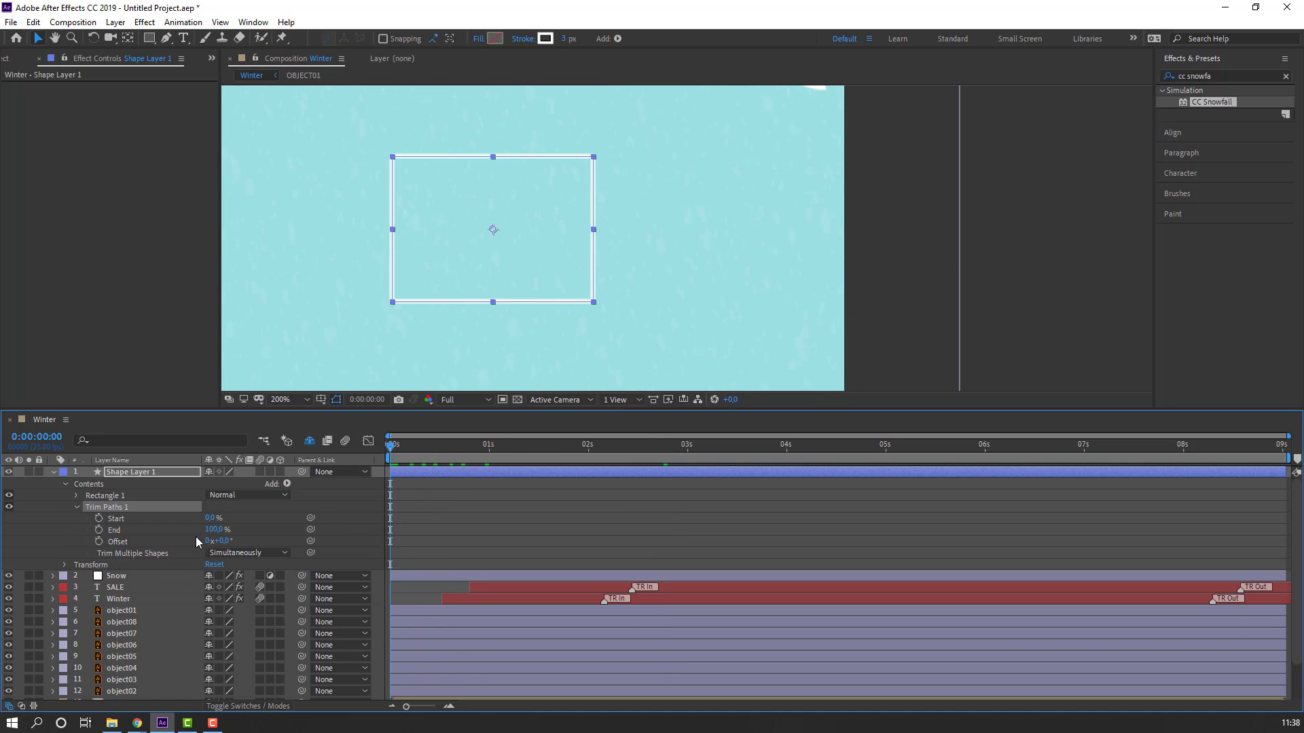
{"action": "left_click_drag", "start_coordinate": [208, 530], "coordinate": [163, 544]}
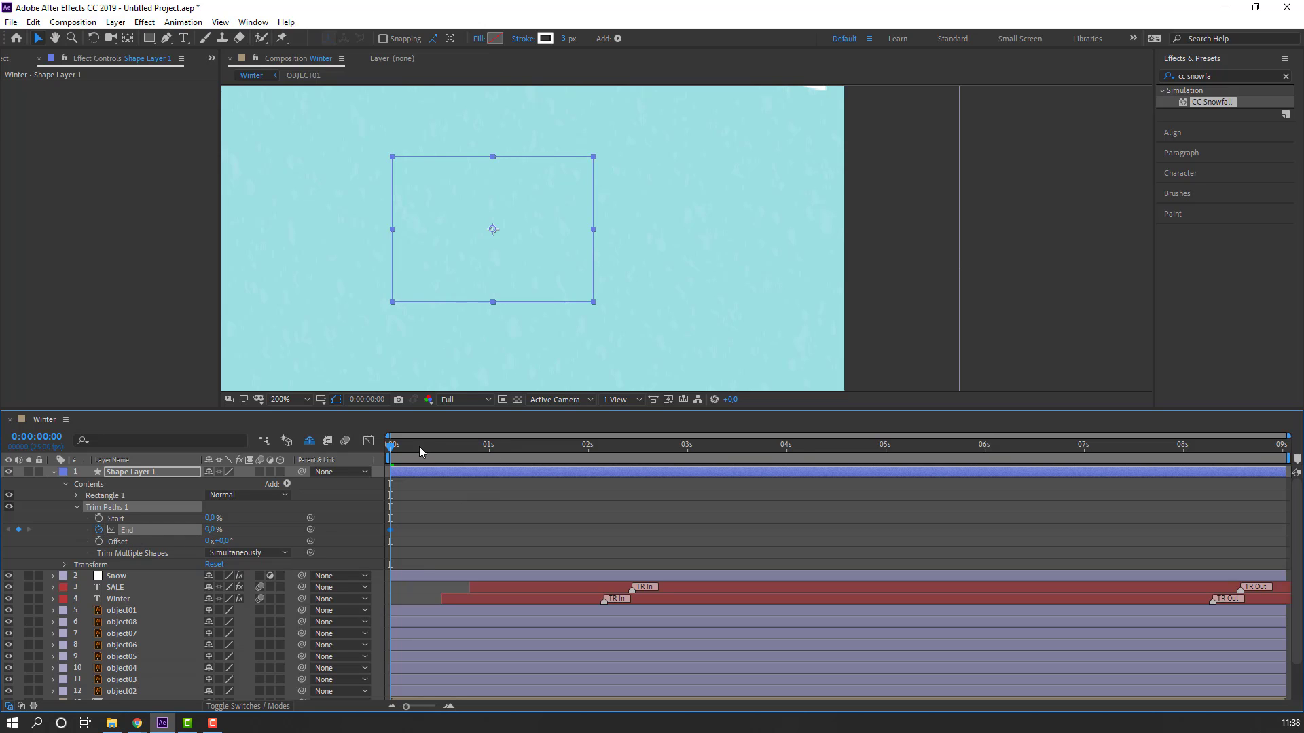
- Keyframe the Trim Paths End at 100% at 0:00:00:16 and preview the outline drawing itself
{"action": "left_click_drag", "start_coordinate": [399, 454], "coordinate": [451, 455]}
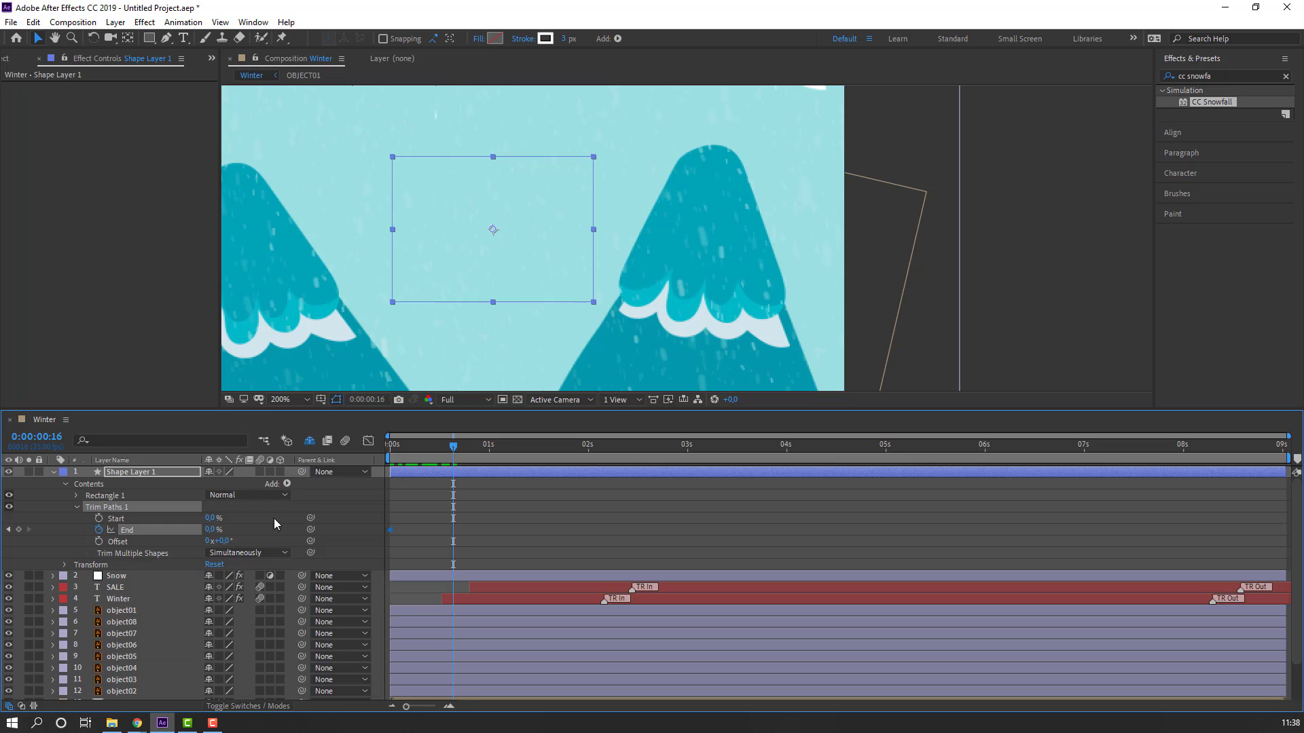
{"action": "type", "text": "100"}
{"action": "key", "text": "Return"}
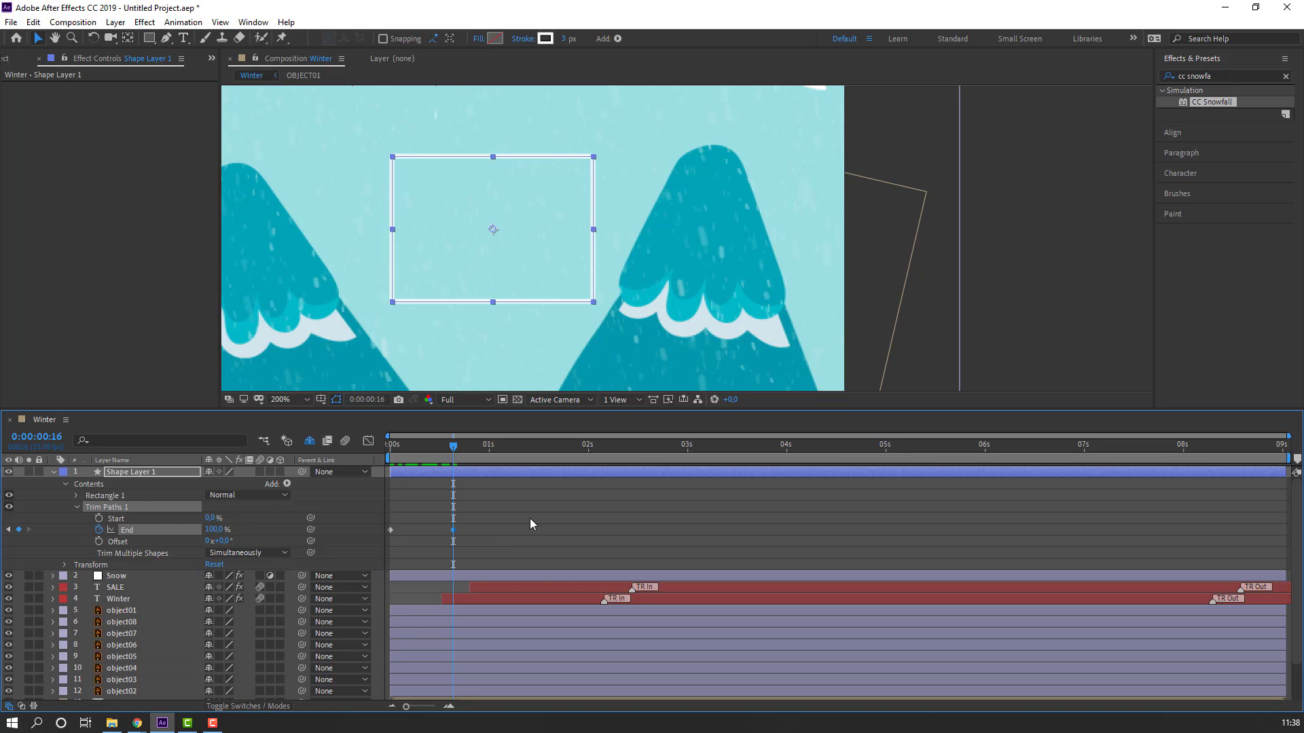
{"action": "left_click", "coordinate": [530, 519]}
{"action": "key", "text": "space"}
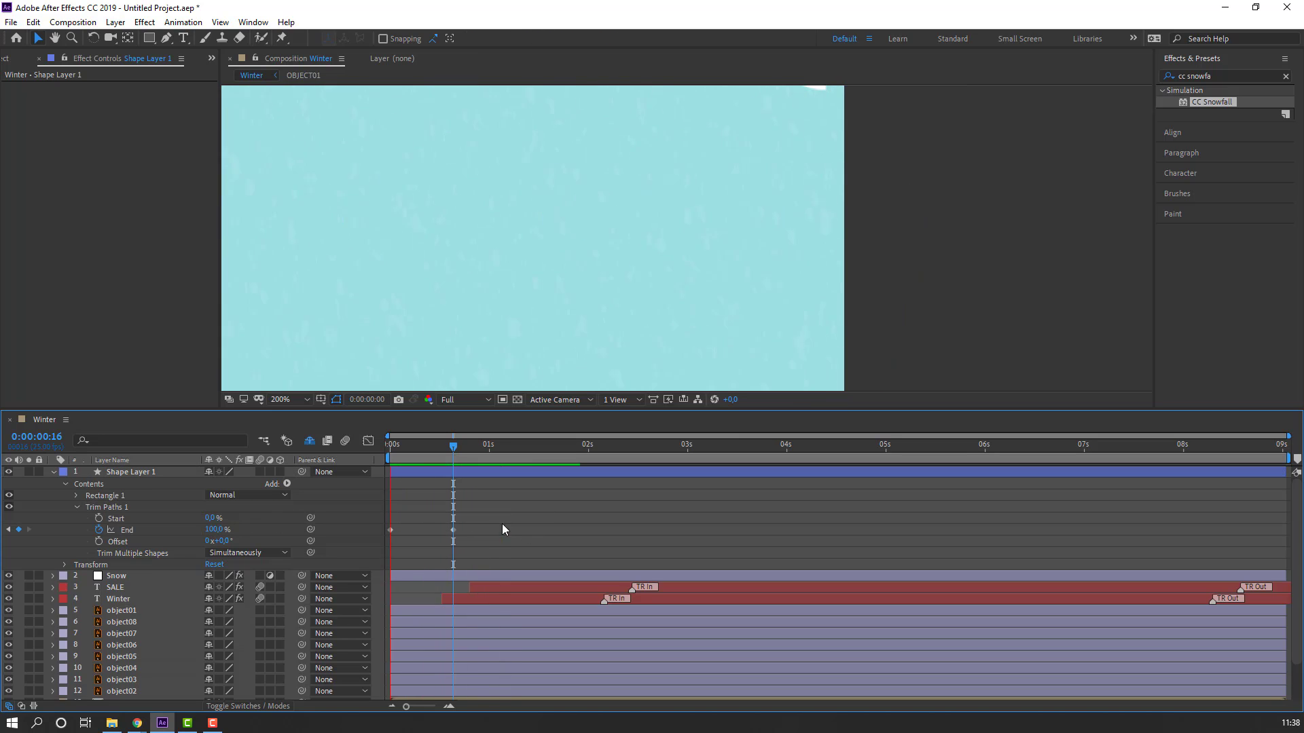
- Apply Easy Ease to both Trim Paths End keyframes and preview the animation
{"action": "left_click", "coordinate": [391, 530]}
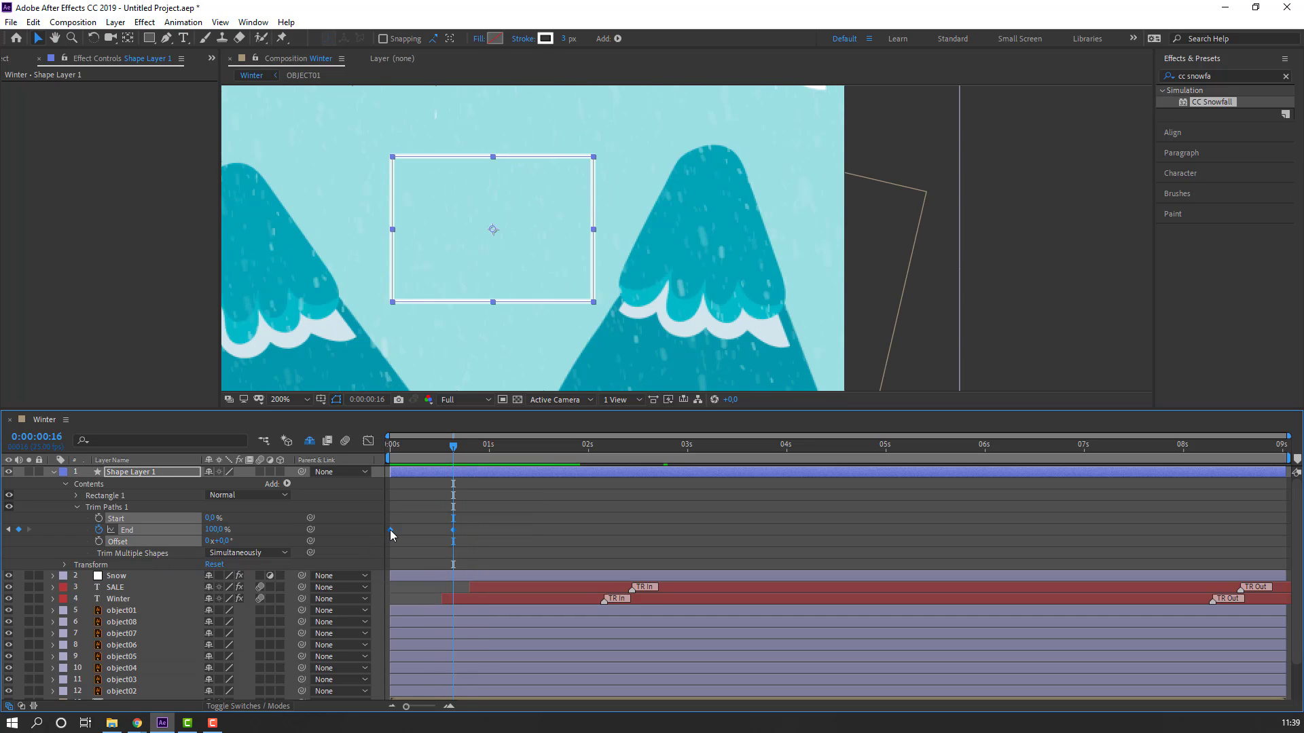
{"action": "right_click", "coordinate": [391, 530]}
{"action": "mouse_move", "coordinate": [538, 699]}
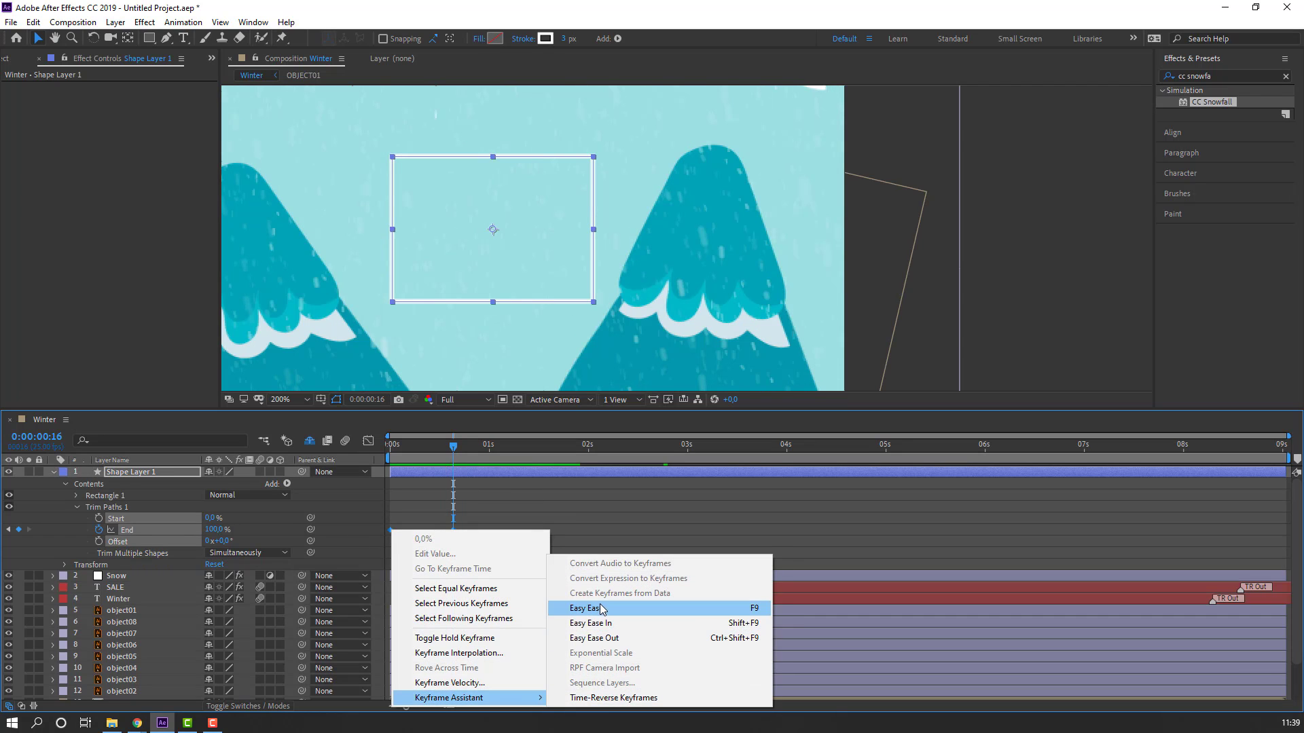
{"action": "left_click", "coordinate": [600, 609]}
{"action": "left_click", "coordinate": [555, 538]}
{"action": "key", "text": "space"}
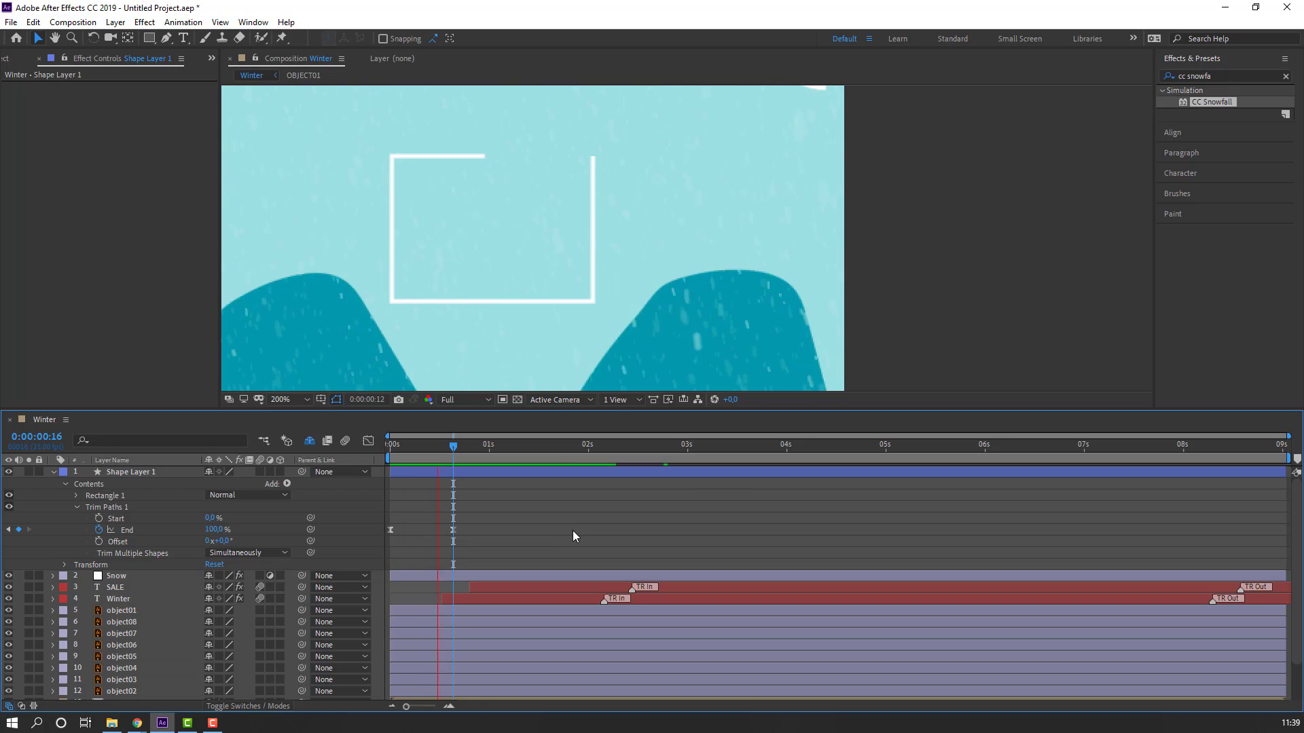
- Move the second Trim Paths End keyframe to just after the one-second mark and preview the slower drawing
{"action": "left_click", "coordinate": [462, 531]}
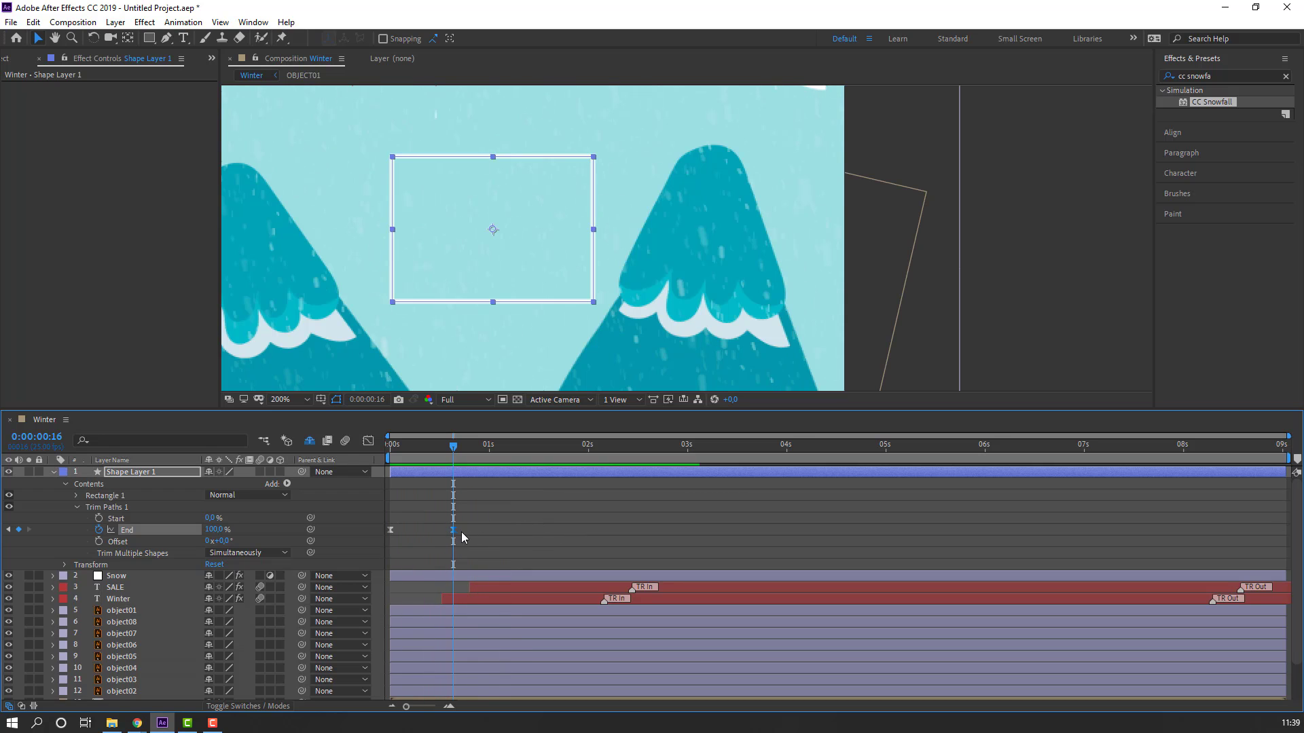
{"action": "left_click_drag", "start_coordinate": [462, 532], "coordinate": [505, 532]}
{"action": "key", "text": "space"}
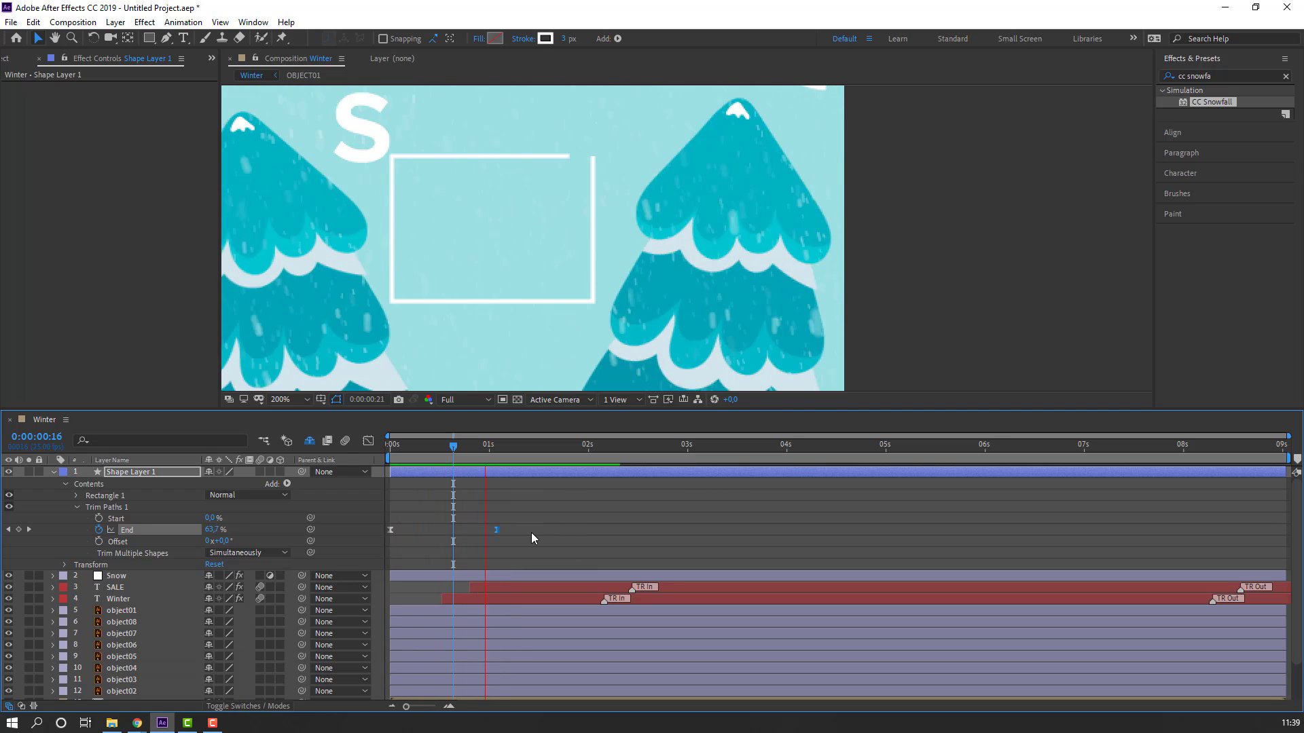
{"action": "key", "text": "space"}
- Reshape the Trim Paths End speed curve so it peaks early and slows gradually, and preview it
{"action": "left_click_drag", "start_coordinate": [602, 511], "coordinate": [384, 543]}
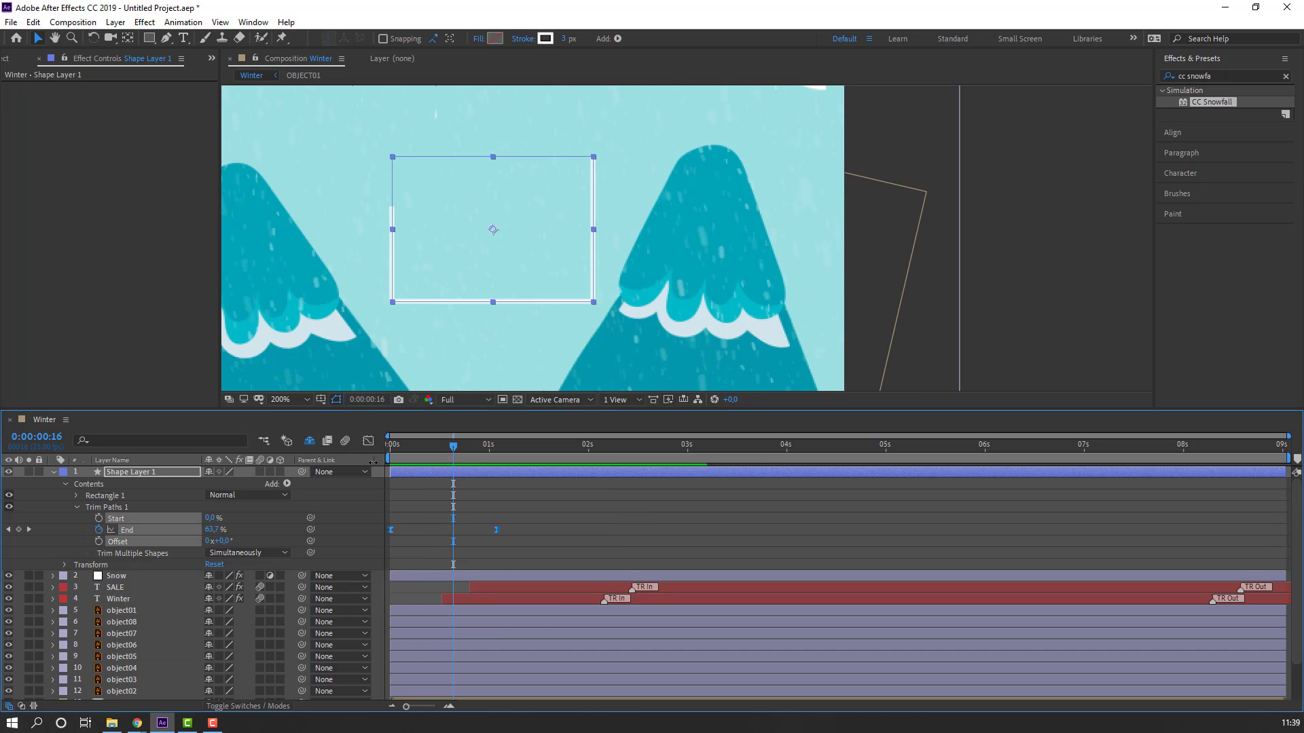
{"action": "left_click", "coordinate": [368, 441]}
{"action": "left_click_drag", "start_coordinate": [449, 644], "coordinate": [607, 685]}
{"action": "left_click_drag", "start_coordinate": [478, 665], "coordinate": [415, 665]}
{"action": "key", "text": "space"}
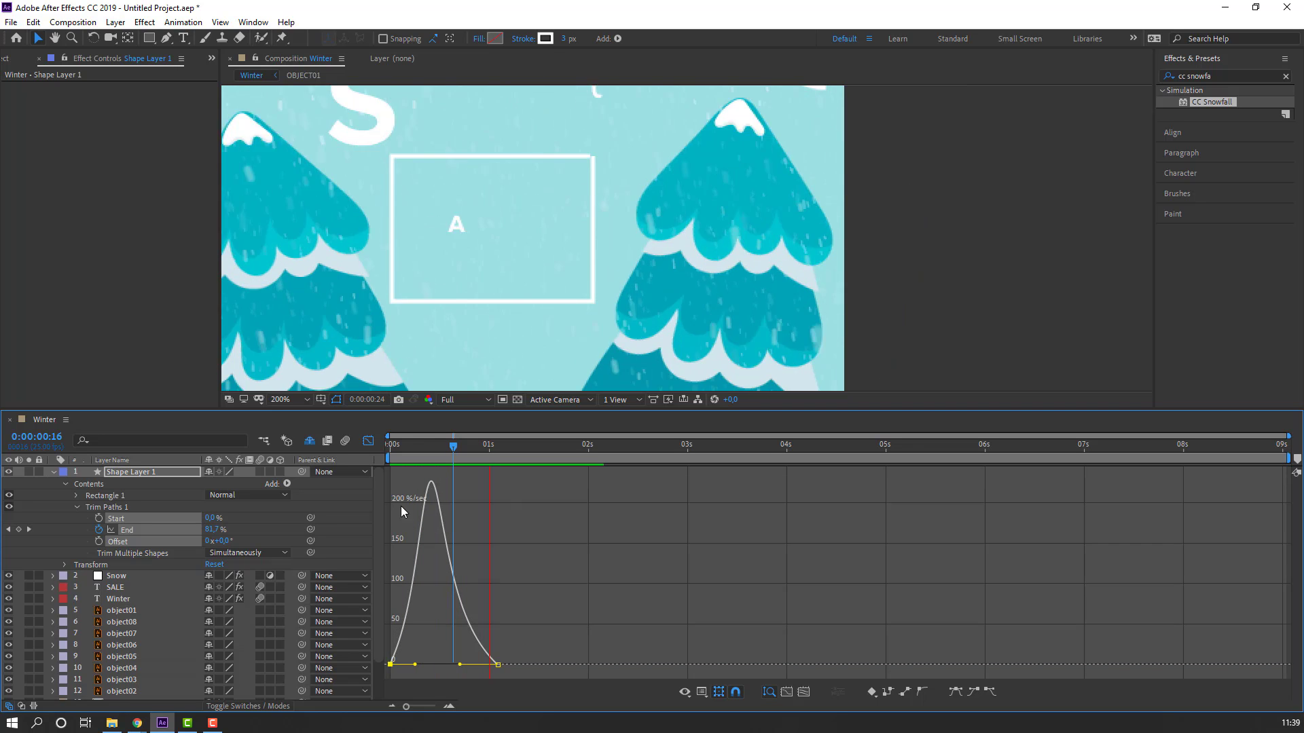
{"action": "left_click", "coordinate": [369, 442]}
- Keyframe Shape Layer 1's Rotation at 28° at 0:00:00:00
{"action": "left_click", "coordinate": [413, 450]}
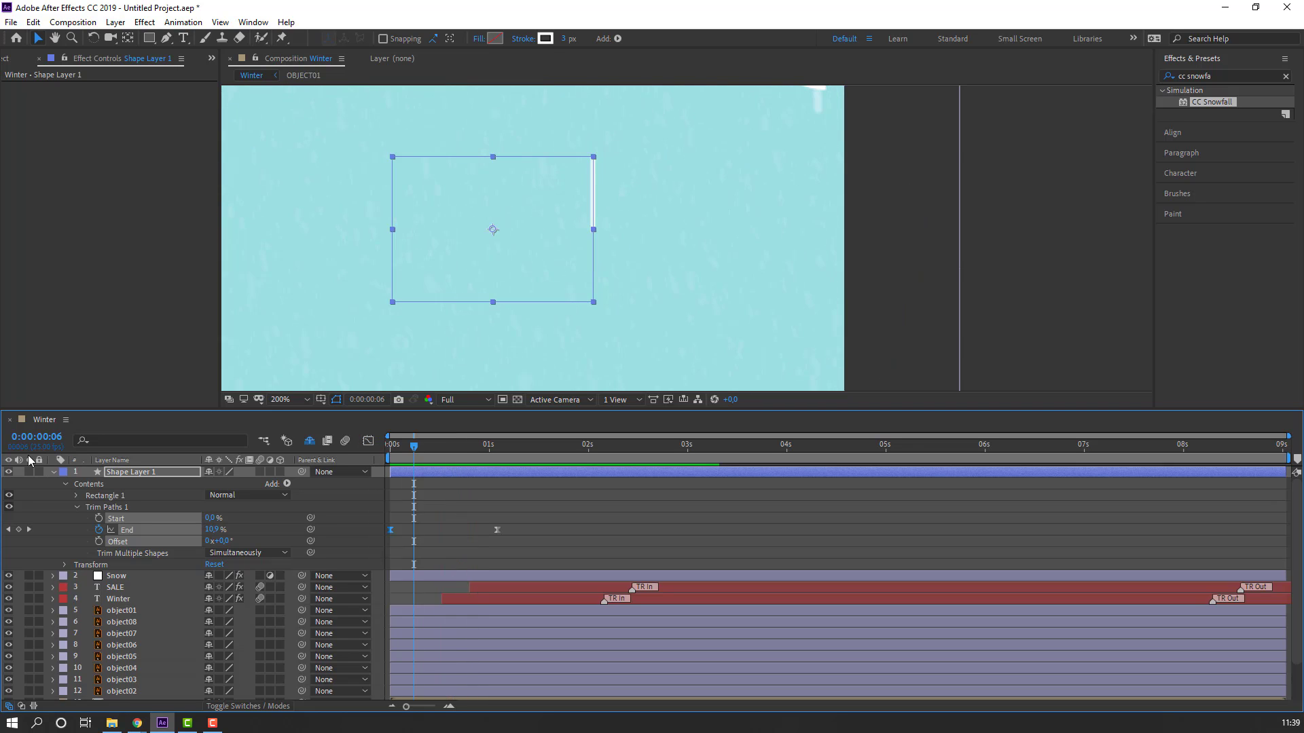
{"action": "left_click", "coordinate": [53, 472]}
{"action": "left_click", "coordinate": [112, 460]}
{"action": "left_click", "coordinate": [117, 461]}
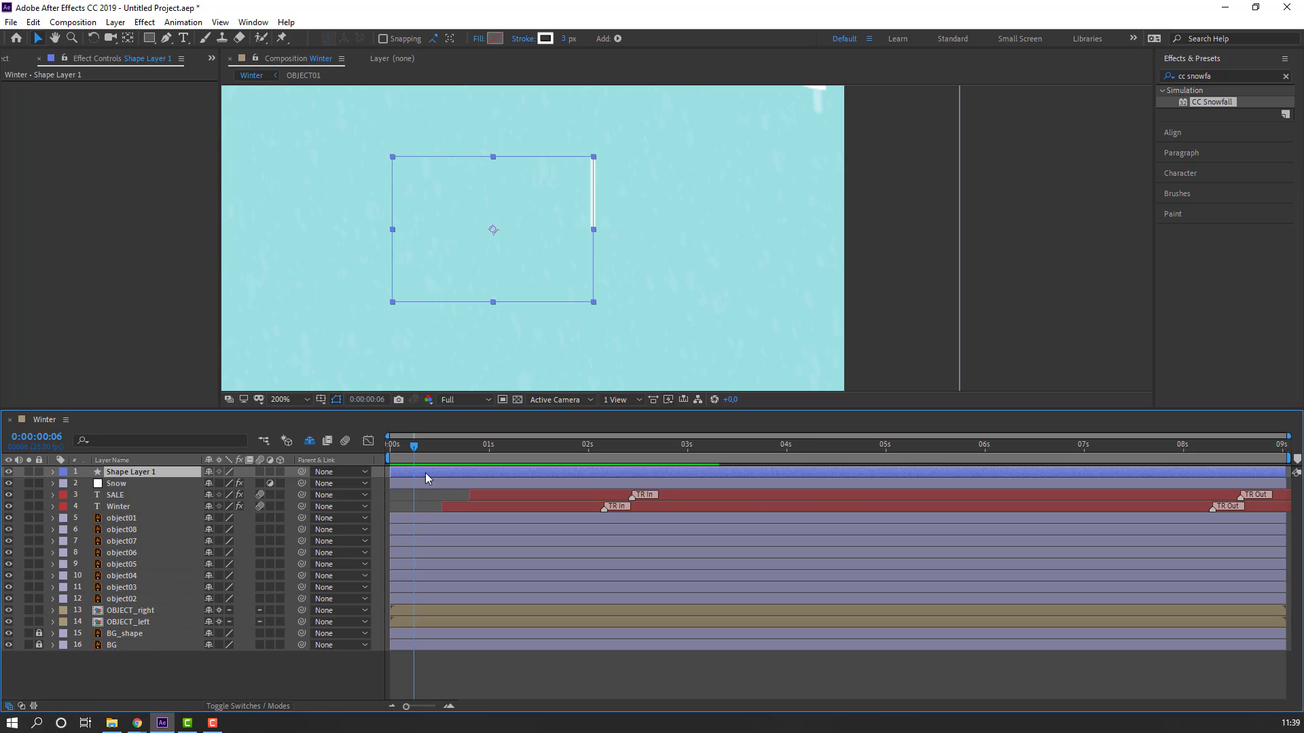
{"action": "left_click_drag", "start_coordinate": [417, 452], "coordinate": [413, 451]}
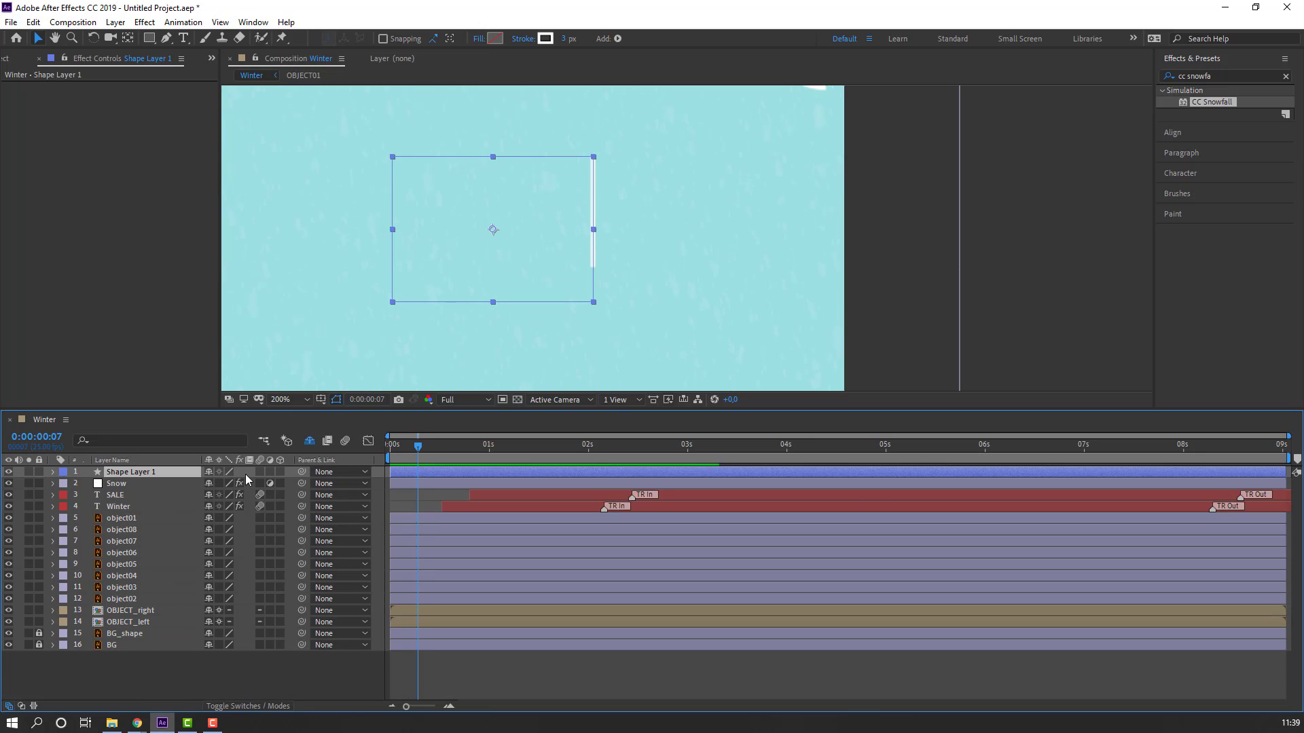
{"action": "key", "text": "r"}
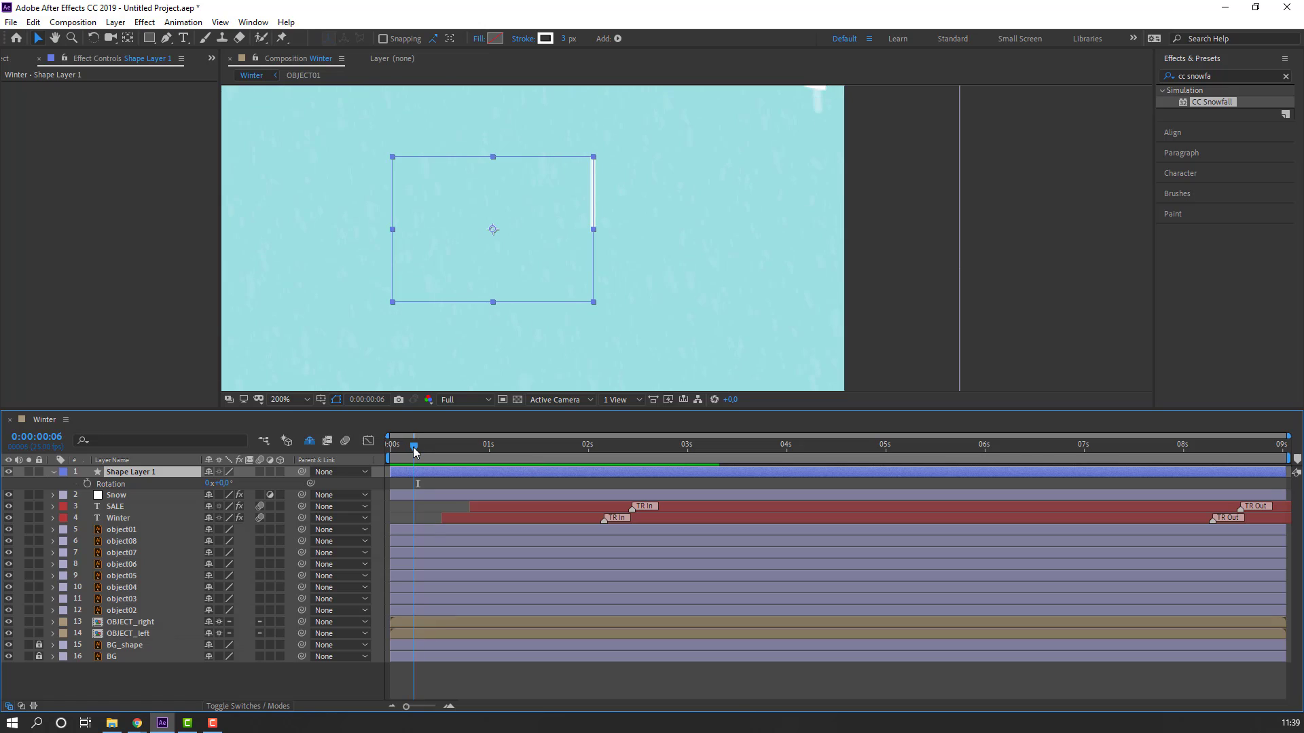
{"action": "left_click_drag", "start_coordinate": [412, 452], "coordinate": [322, 436]}
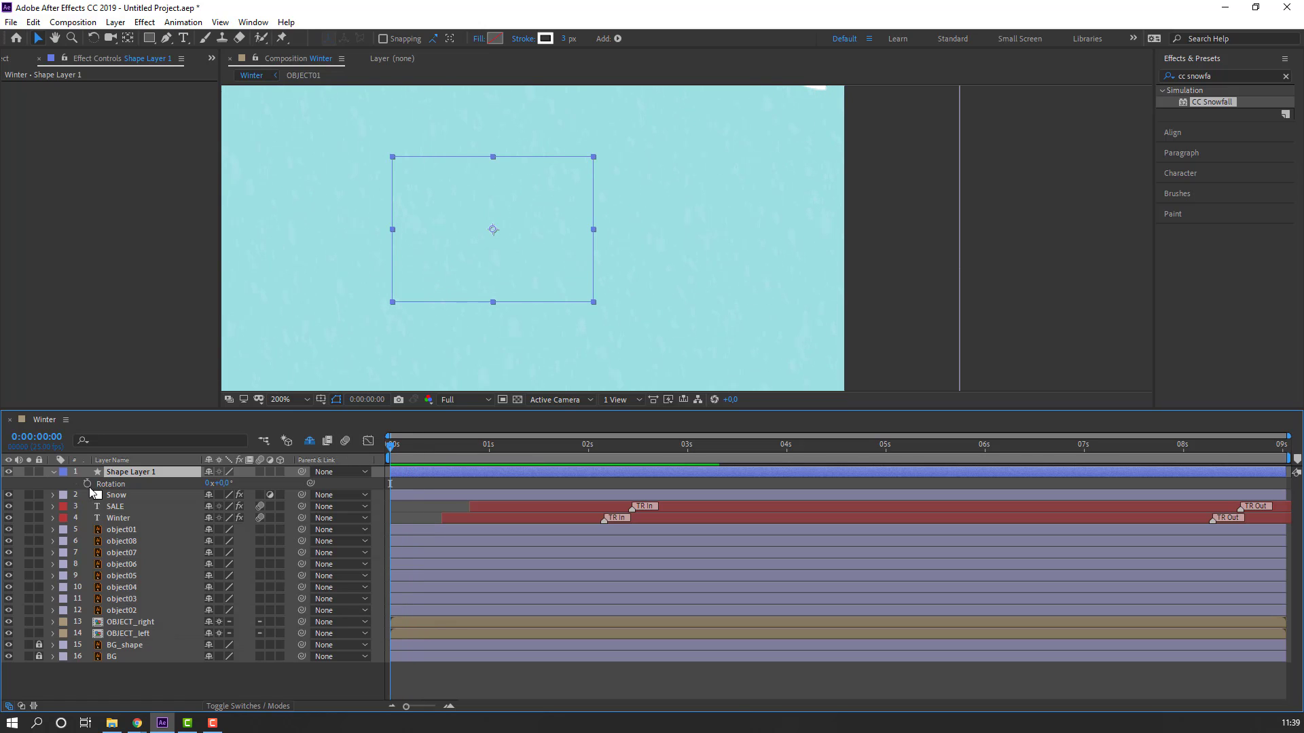
{"action": "left_click", "coordinate": [87, 484]}
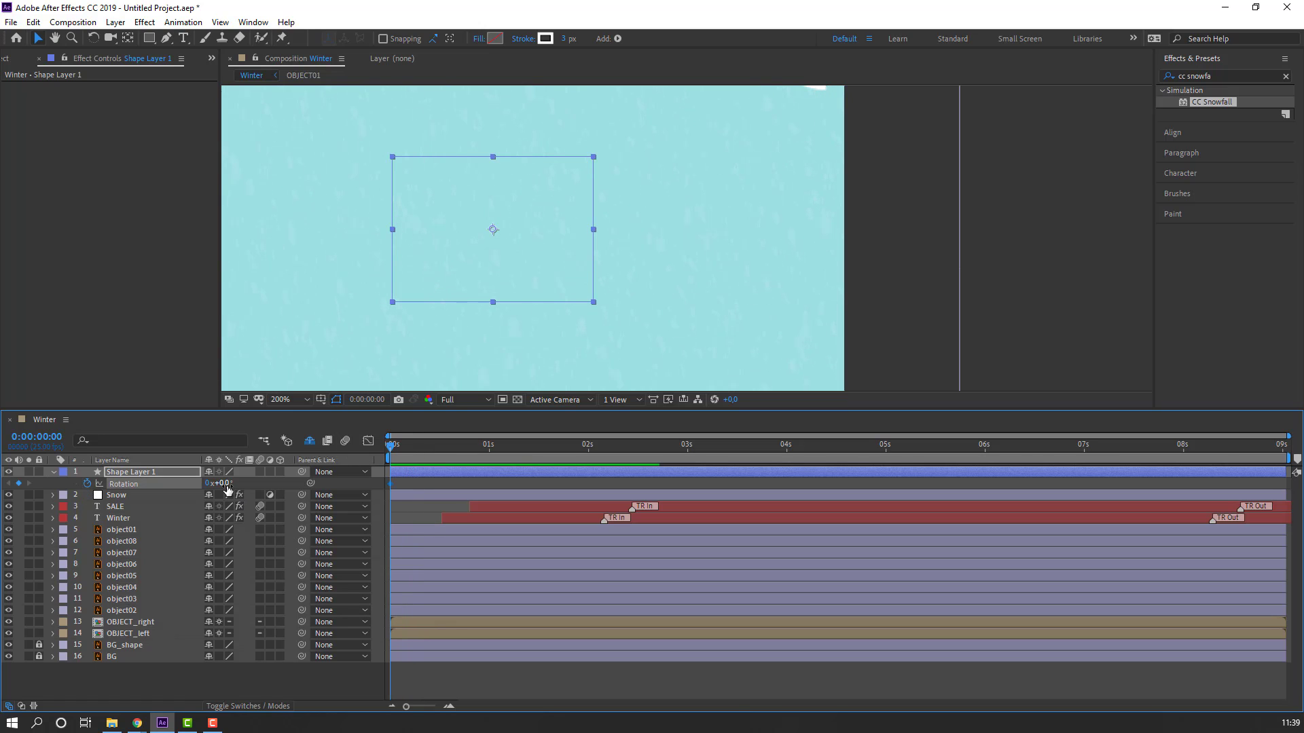
{"action": "left_click_drag", "start_coordinate": [231, 484], "coordinate": [305, 483]}
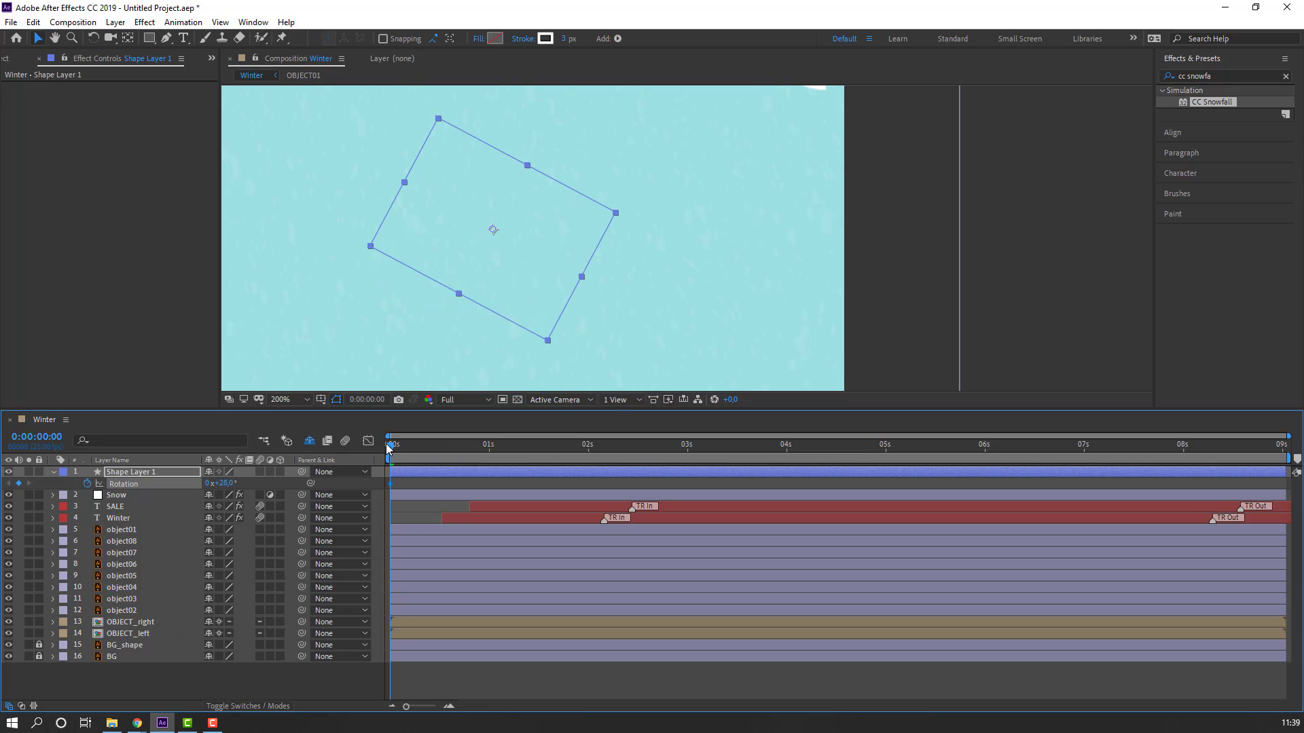
- Keyframe Shape Layer 1's Rotation at 0° at about 0:00:00:20
{"action": "mouse_move", "coordinate": [388, 447]}
{"action": "left_mouse_down"}
{"action": "mouse_move", "coordinate": [455, 454]}
{"action": "mouse_move", "coordinate": [471, 485]}
{"action": "mouse_move", "coordinate": [373, 501]}
{"action": "mouse_move", "coordinate": [389, 484]}
{"action": "left_mouse_up"}
{"action": "type", "text": "0"}
{"action": "key", "text": "Return"}
- Apply Easy Ease to both Rotation keyframes and preview the turning outline within the whole card
{"action": "right_click", "coordinate": [388, 484]}
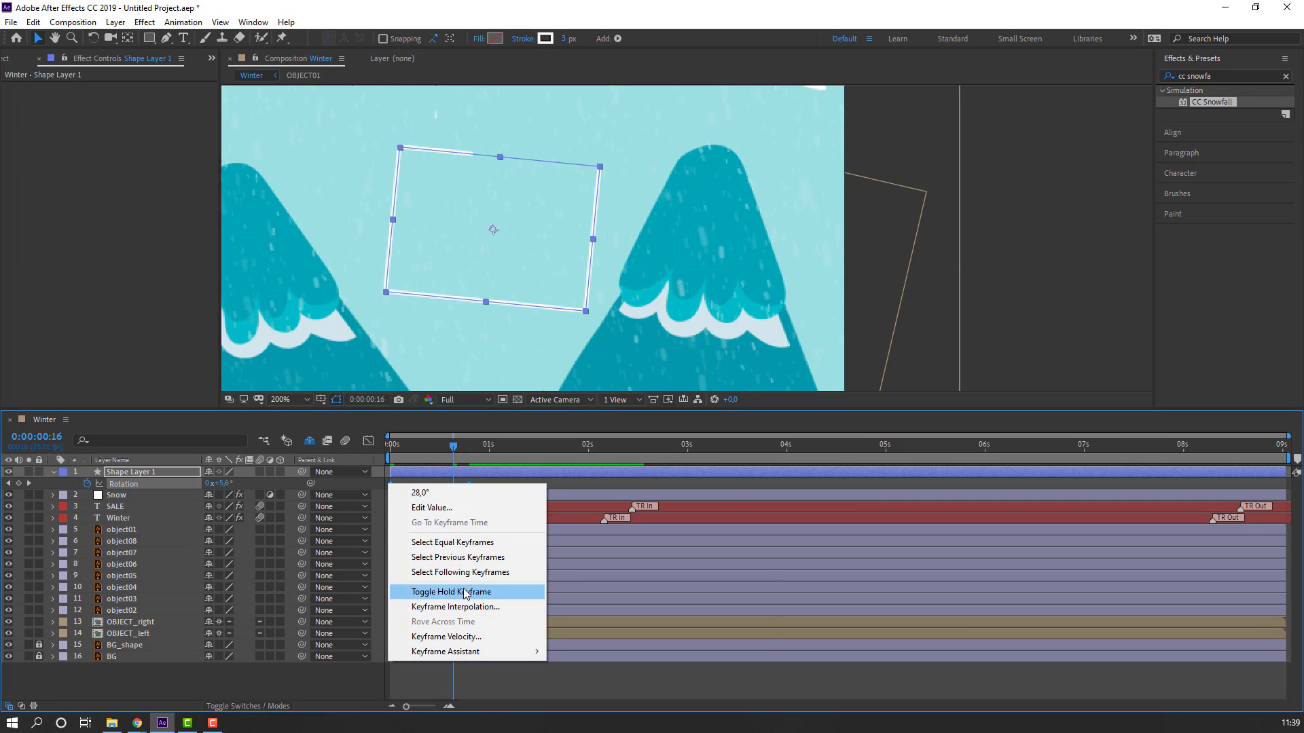
{"action": "mouse_move", "coordinate": [476, 652]}
{"action": "left_click", "coordinate": [590, 563]}
{"action": "left_click", "coordinate": [536, 675]}
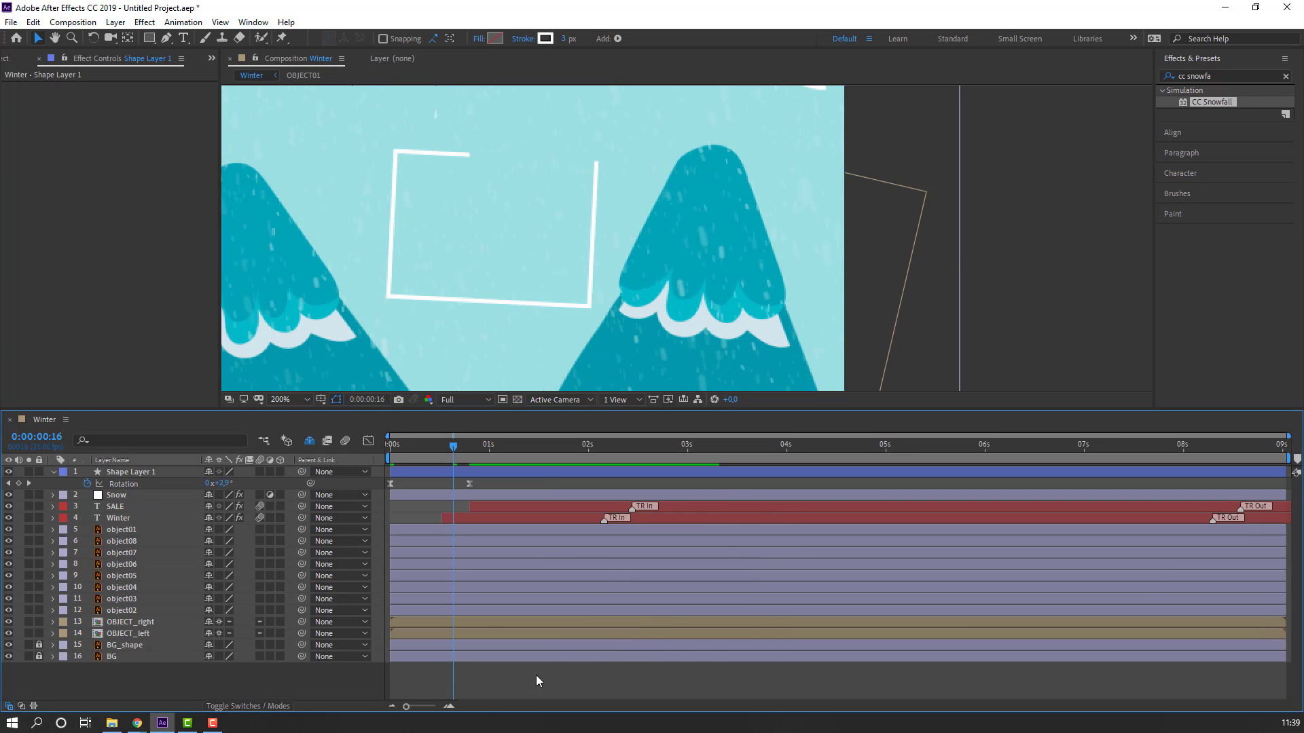
{"action": "scroll", "coordinate": [369, 296], "scroll_direction": "down", "scroll_amount": 4}
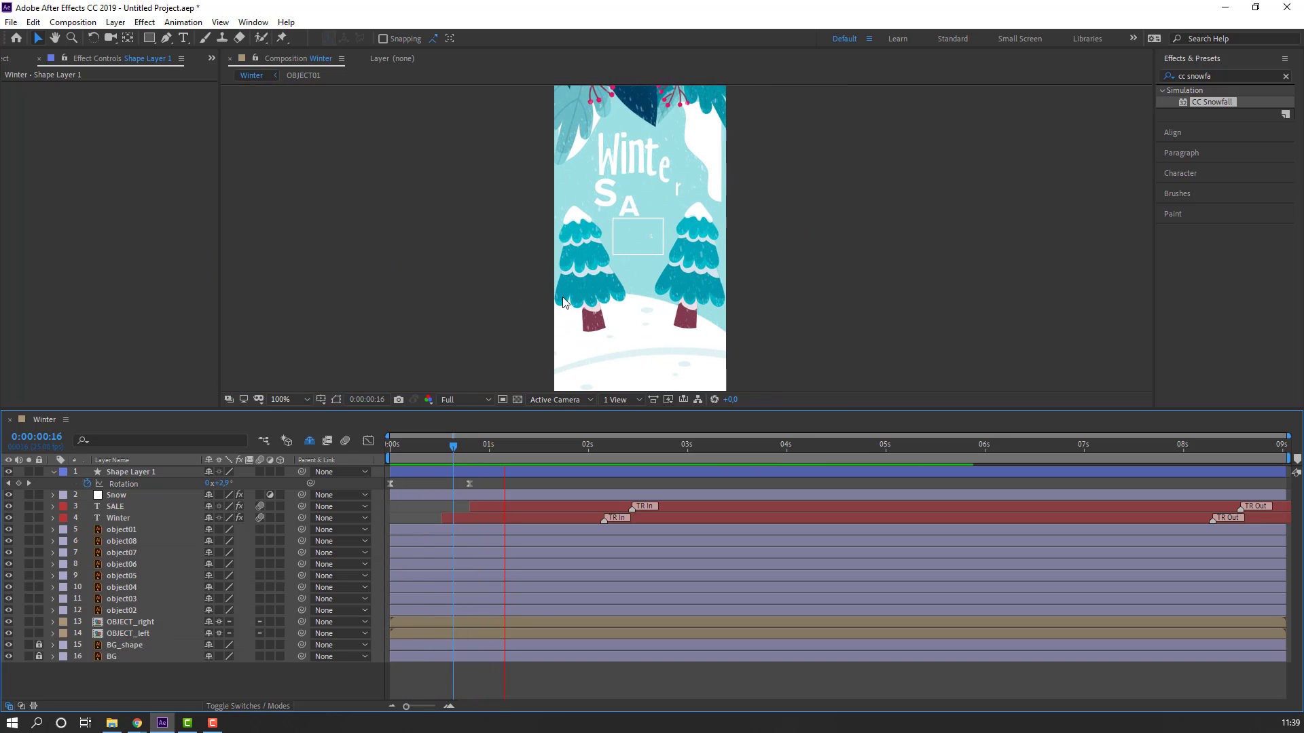
{"action": "scroll", "coordinate": [687, 238], "scroll_direction": "up", "scroll_amount": 1}
{"action": "key", "text": "space"}
- Reshape the Rotation speed curve so the turn is fastest early and eases out longer into its second keyframe
{"action": "left_click", "coordinate": [364, 482]}
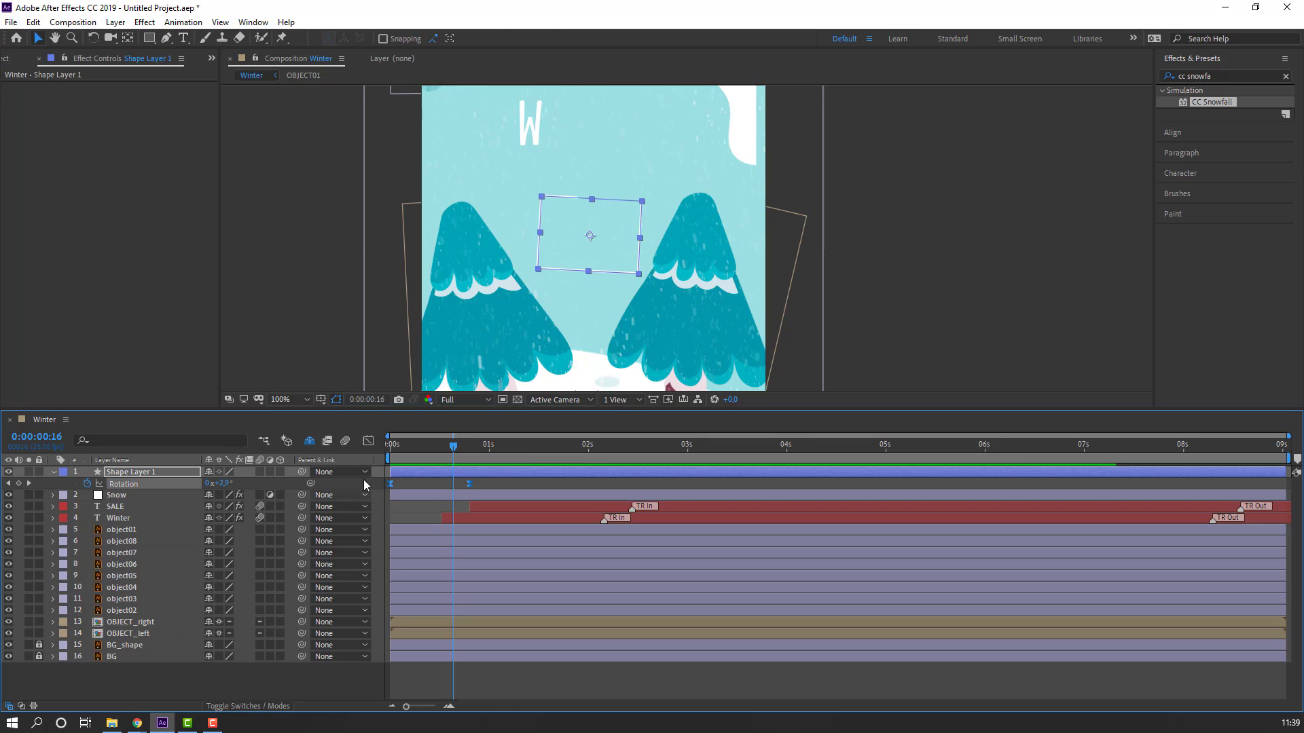
{"action": "left_click", "coordinate": [368, 441]}
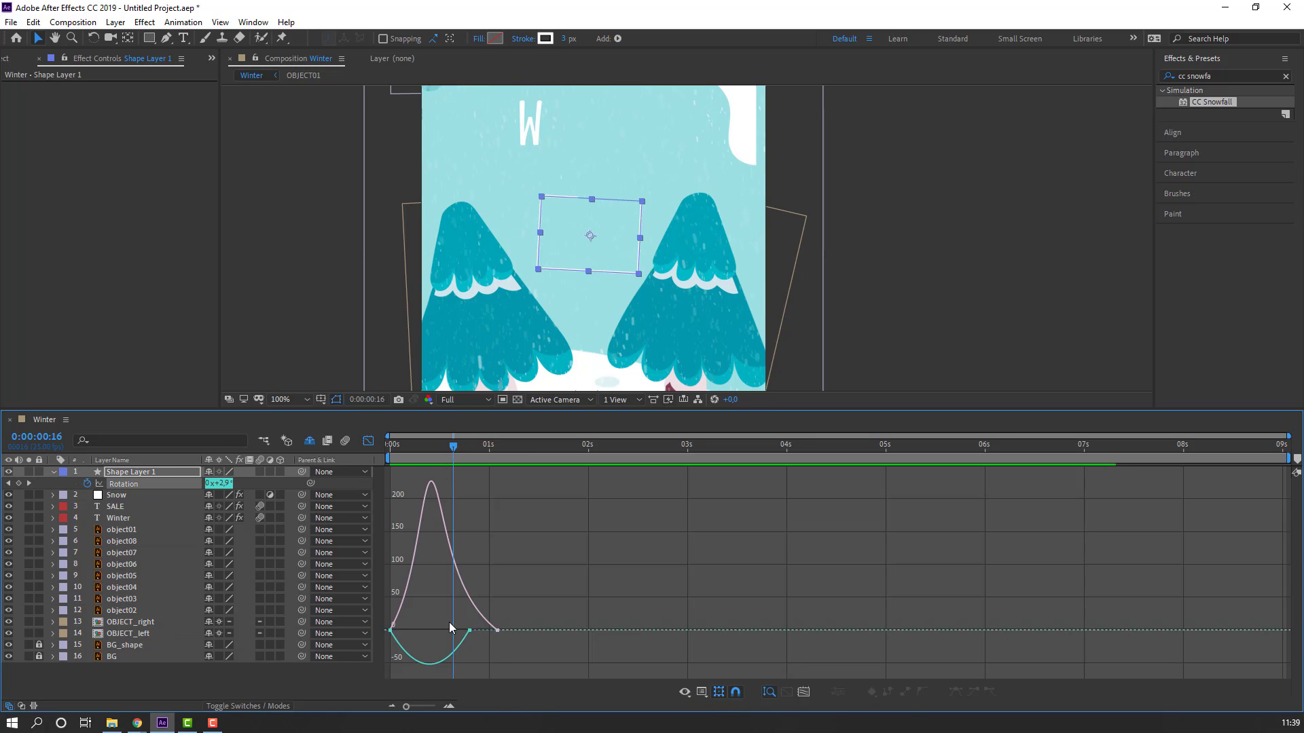
{"action": "left_click", "coordinate": [465, 639]}
{"action": "left_click_drag", "start_coordinate": [456, 635], "coordinate": [445, 631]}
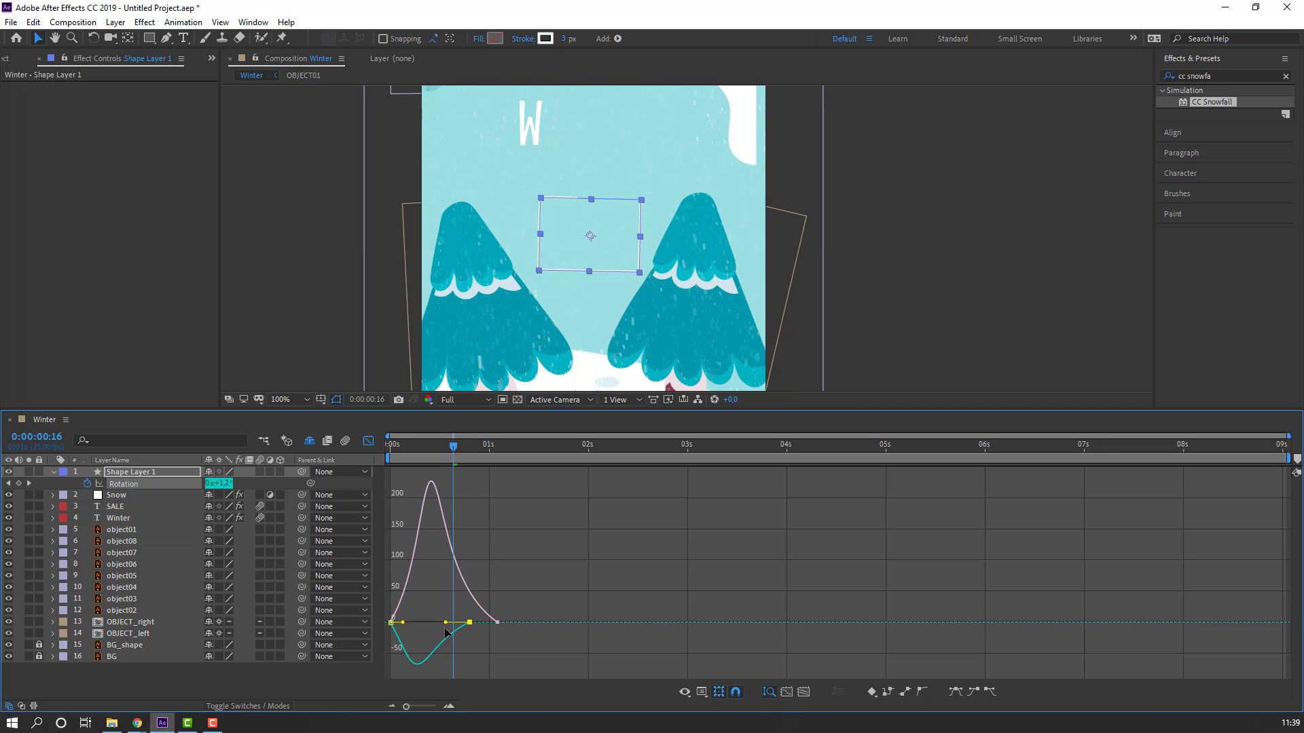
- Lengthen the ease out of the first Rotation keyframe so the turn peaks mid-way, preview it and close the Graph Editor
{"action": "key", "text": "space"}
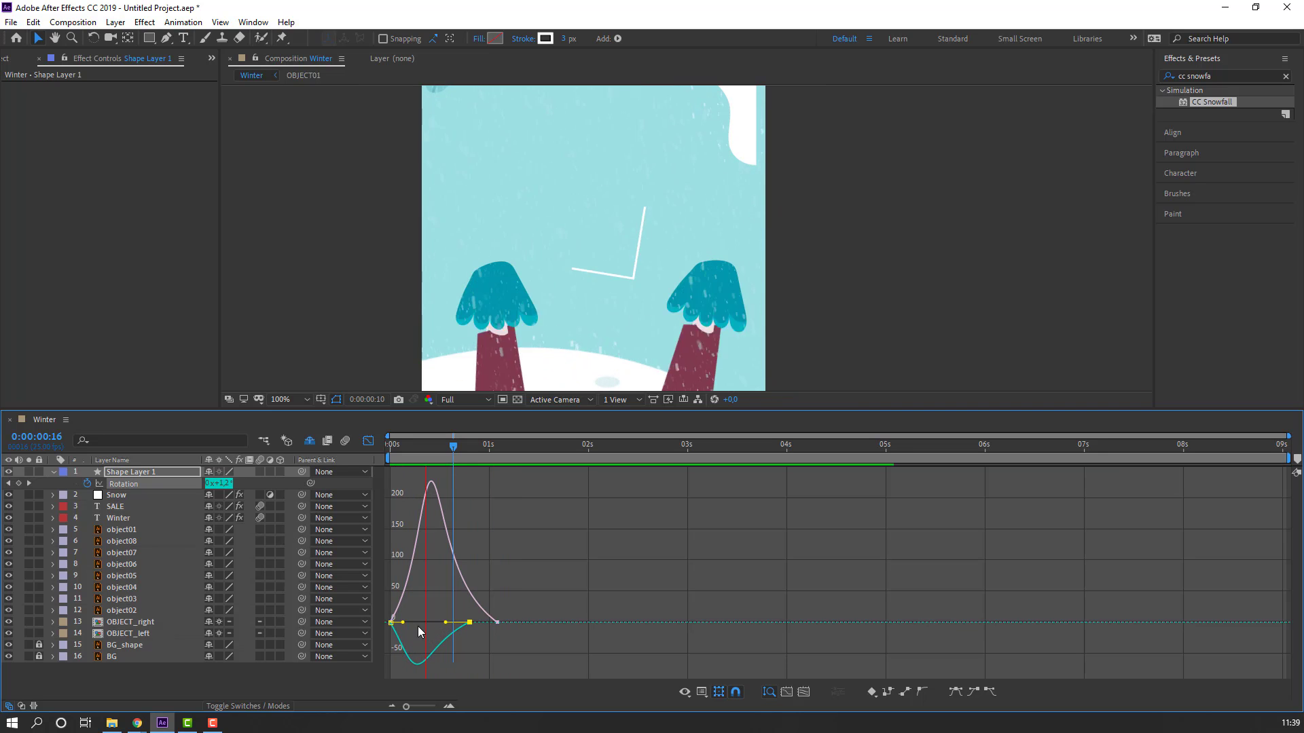
{"action": "key", "text": "space"}
{"action": "left_click_drag", "start_coordinate": [404, 622], "coordinate": [415, 626]}
{"action": "key", "text": "space"}
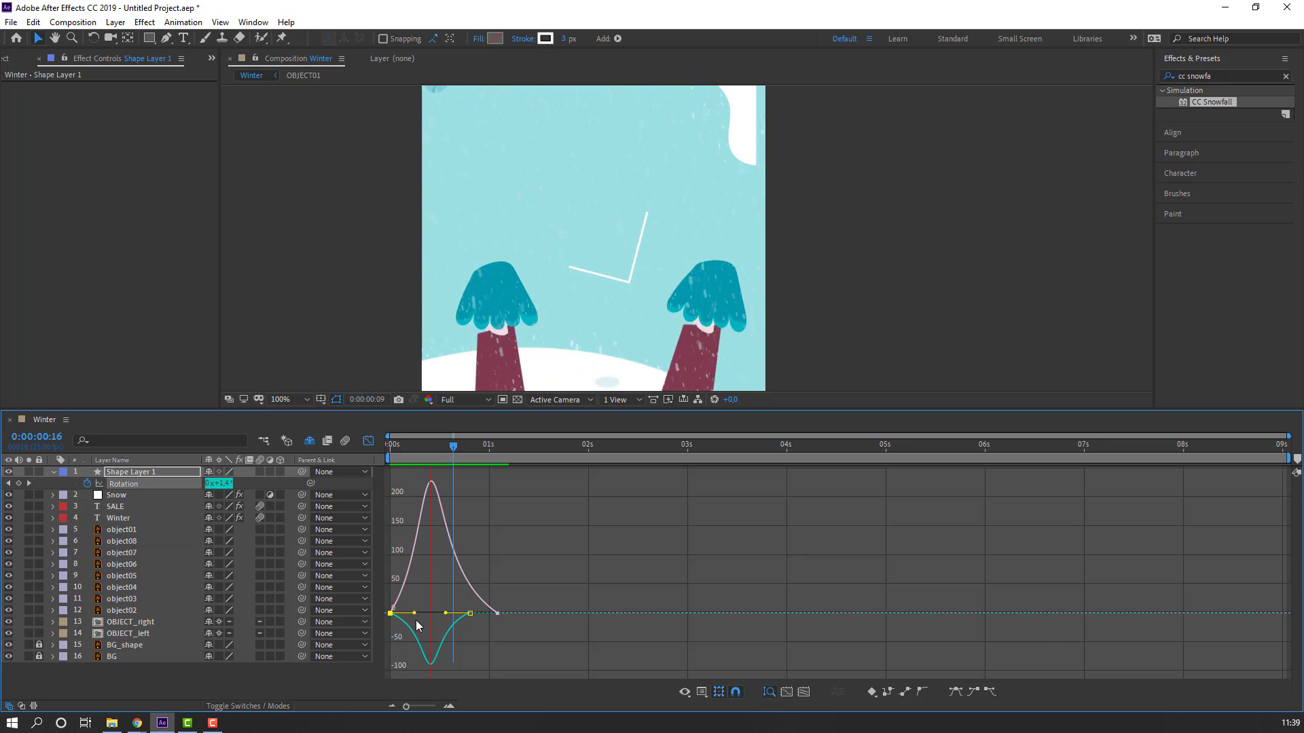
{"action": "left_click", "coordinate": [369, 441]}
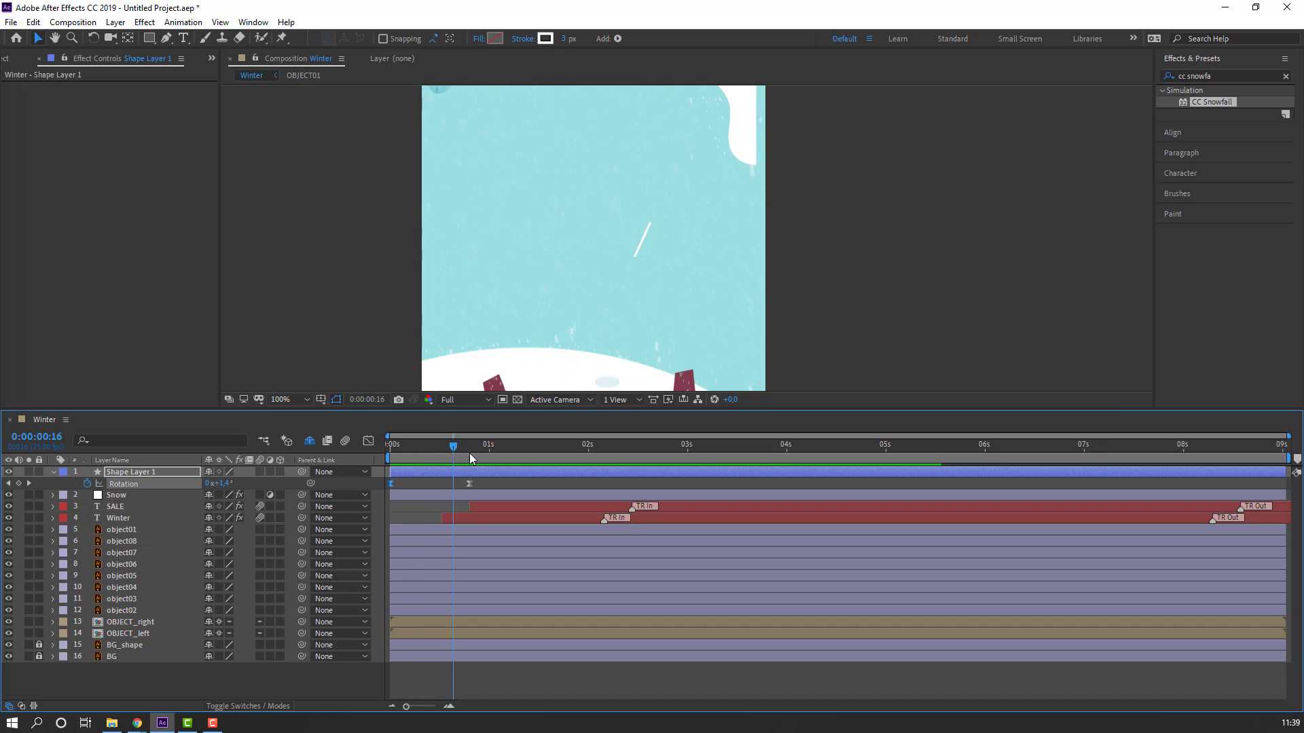
- Duplicate the SALE text layer and move the copy above Shape Layer 1 in the layer stack
{"action": "left_click_drag", "start_coordinate": [471, 453], "coordinate": [576, 453]}
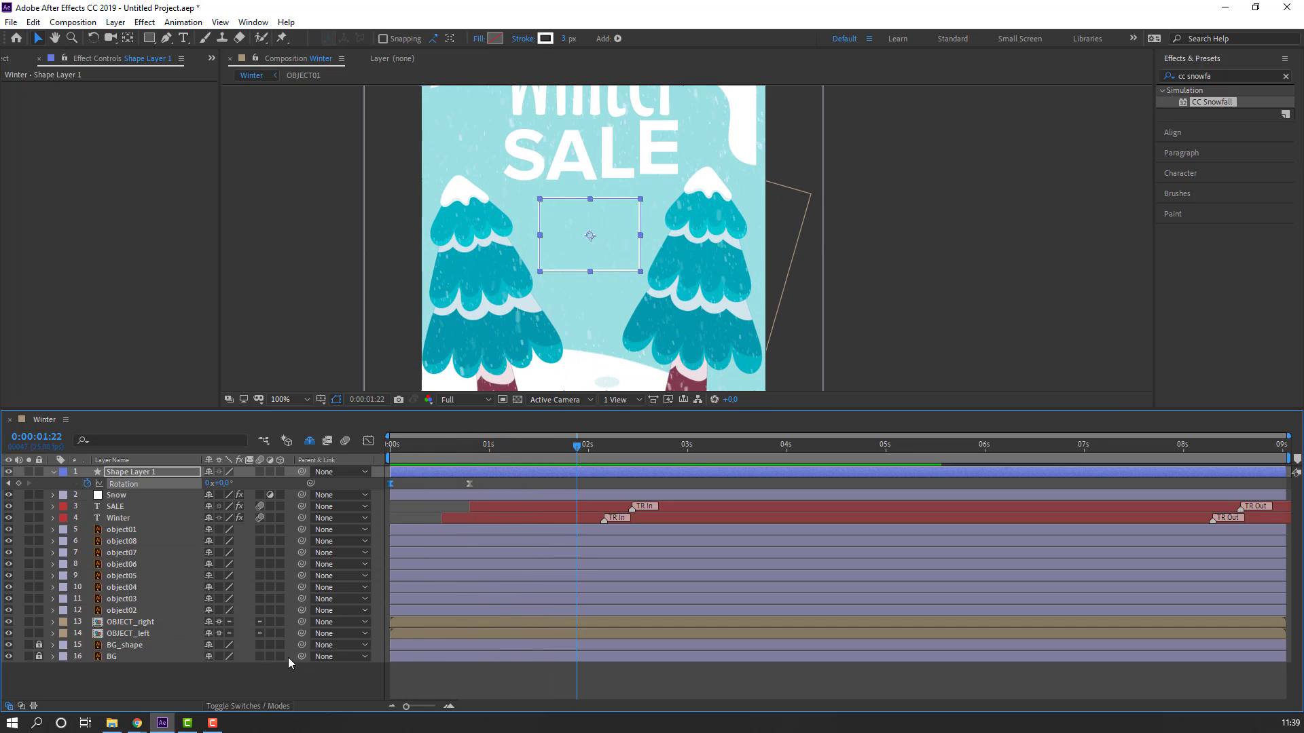
{"action": "left_click", "coordinate": [247, 657]}
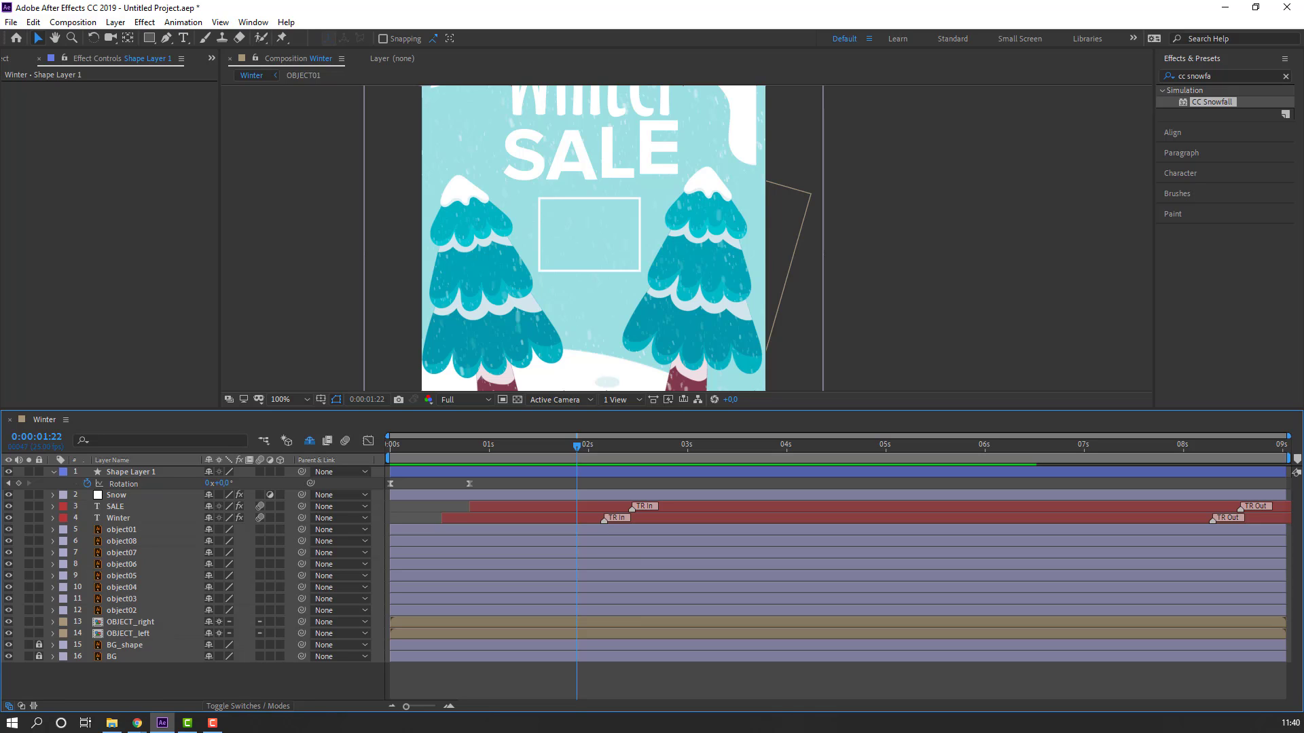
{"action": "key", "text": "period"}
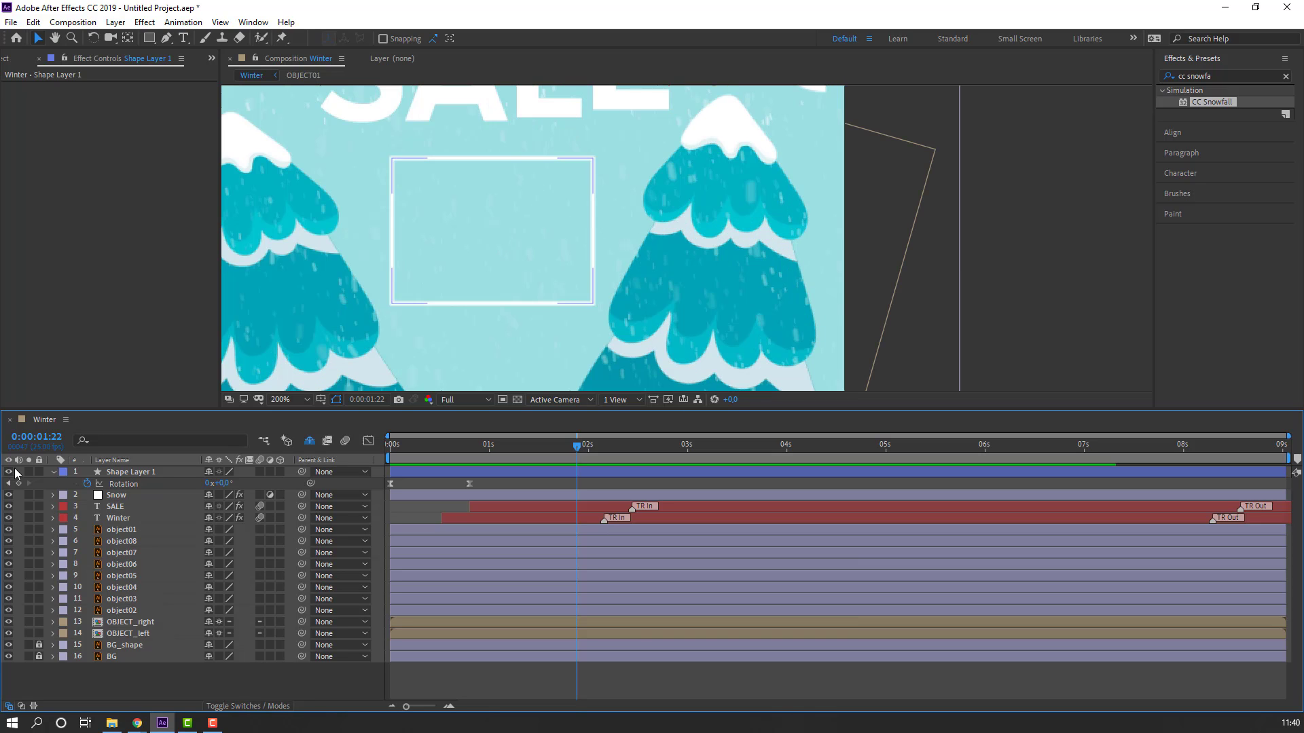
{"action": "left_click", "coordinate": [53, 472]}
{"action": "left_click", "coordinate": [126, 495]}
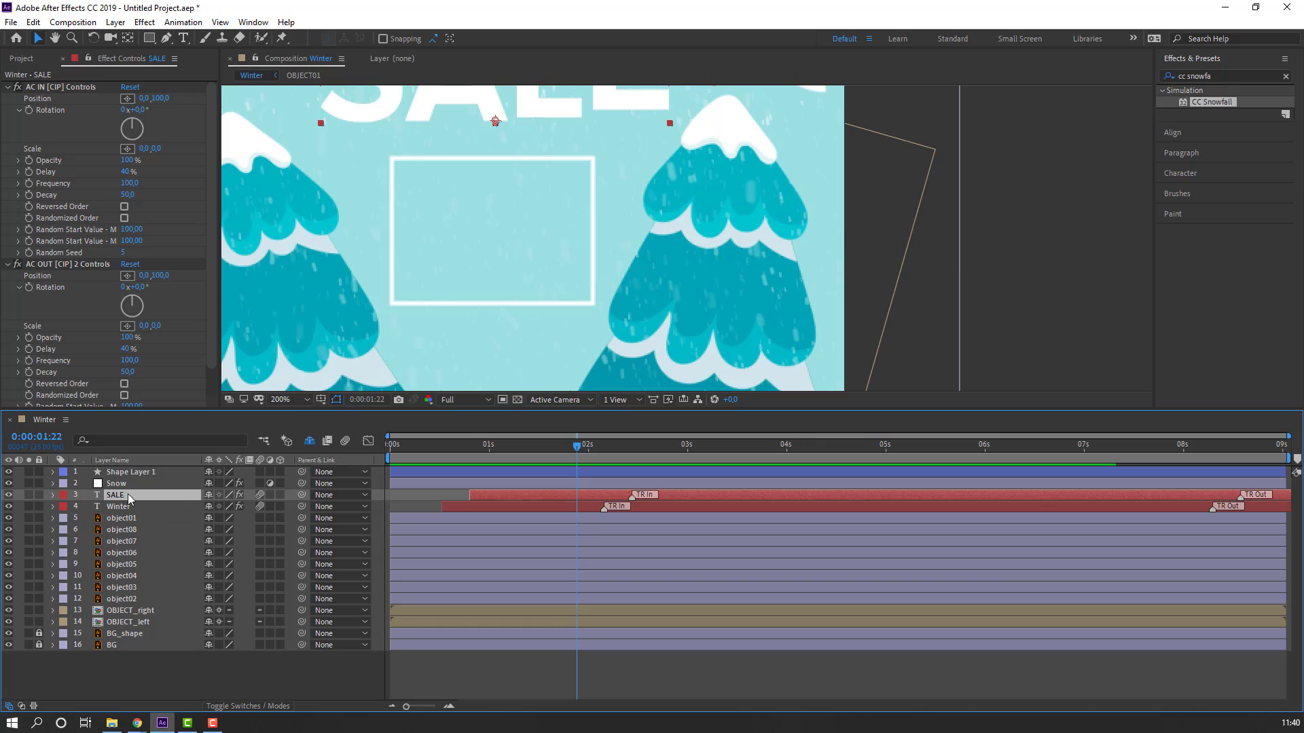
{"action": "key", "text": "ctrl+d"}
{"action": "left_click_drag", "start_coordinate": [114, 501], "coordinate": [136, 470]}
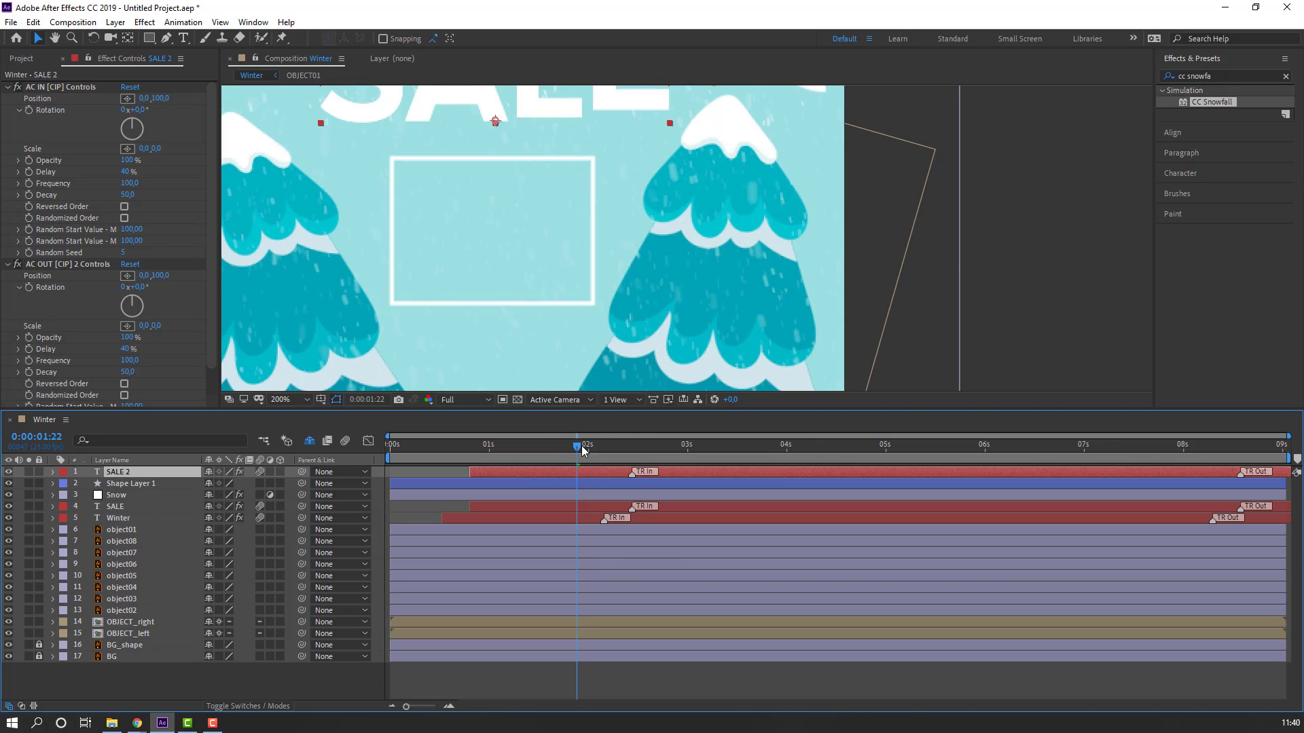
- At 0:00:02:14, move the SALE copy down onto the rectangle outline and reduce its font size to 38 px
{"action": "left_click_drag", "start_coordinate": [581, 446], "coordinate": [644, 445]}
{"action": "left_click_drag", "start_coordinate": [536, 108], "coordinate": [533, 296]}
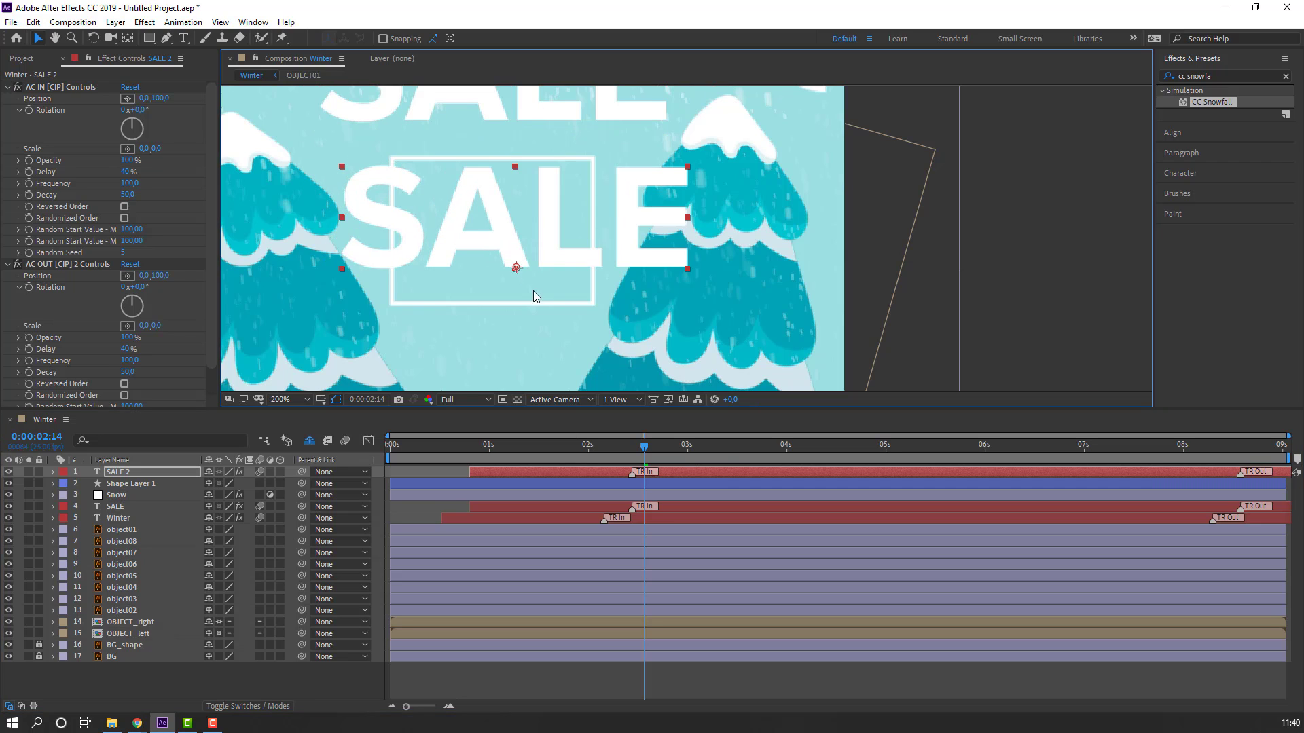
{"action": "left_click", "coordinate": [1182, 176]}
{"action": "left_click_drag", "start_coordinate": [1182, 178], "coordinate": [1149, 192]}
{"action": "scroll", "coordinate": [666, 234], "scroll_direction": "up", "scroll_amount": 1}
{"action": "left_click_drag", "start_coordinate": [660, 235], "coordinate": [978, 195]}
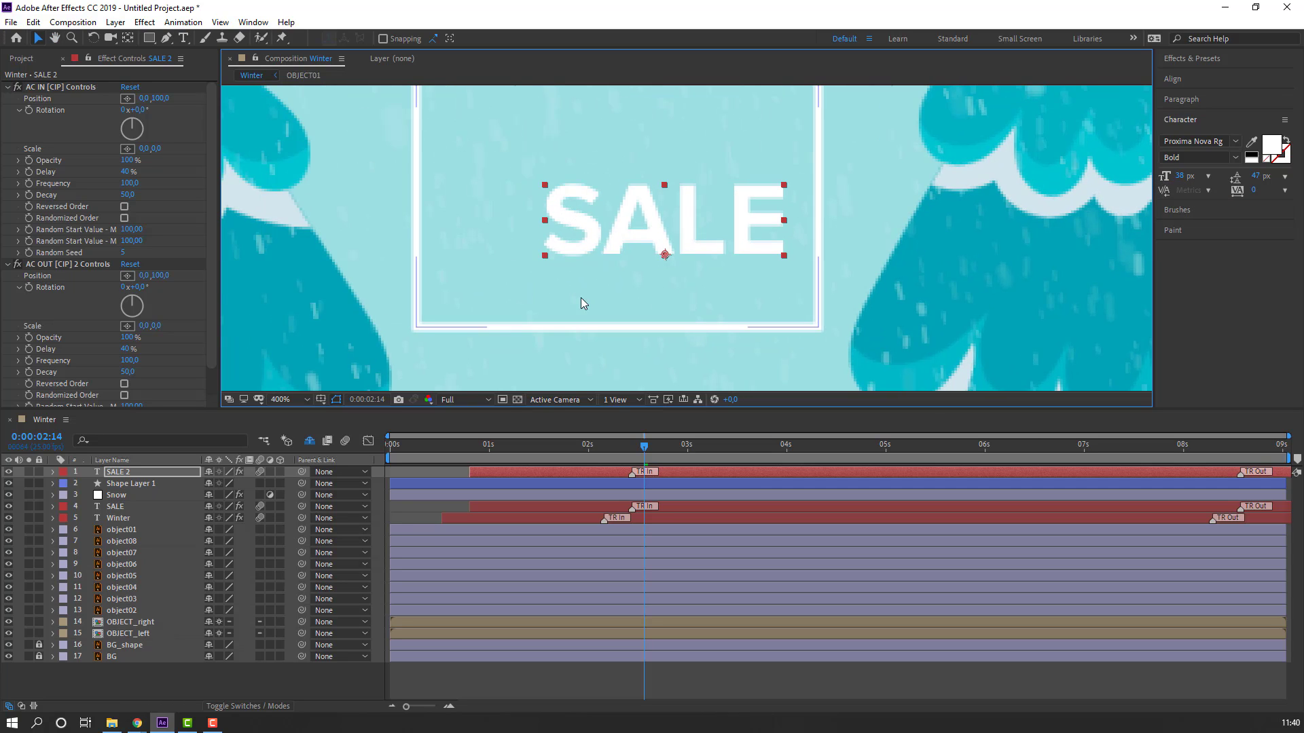
- Change the small SALE copy's text to UP TO and place it centred in the upper part of the rectangle outline
{"action": "double_click", "coordinate": [665, 230]}
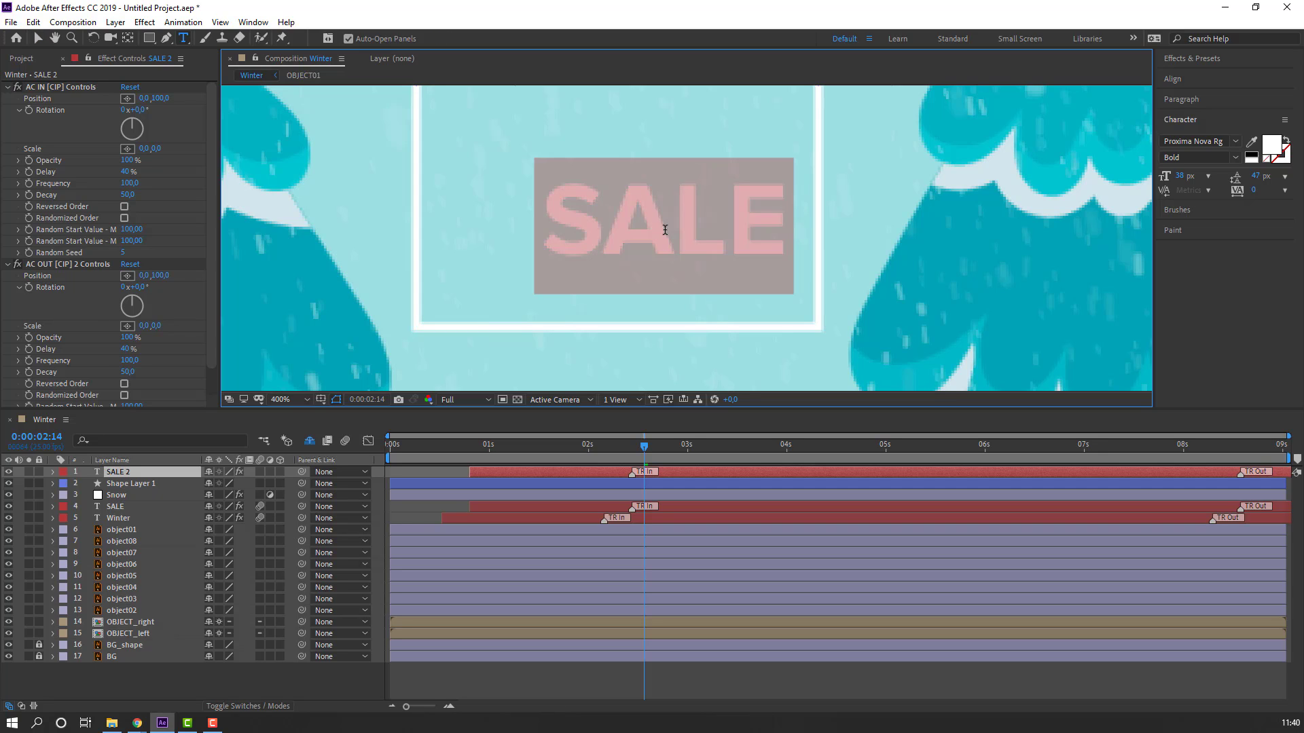
{"action": "type", "text": "UP TO"}
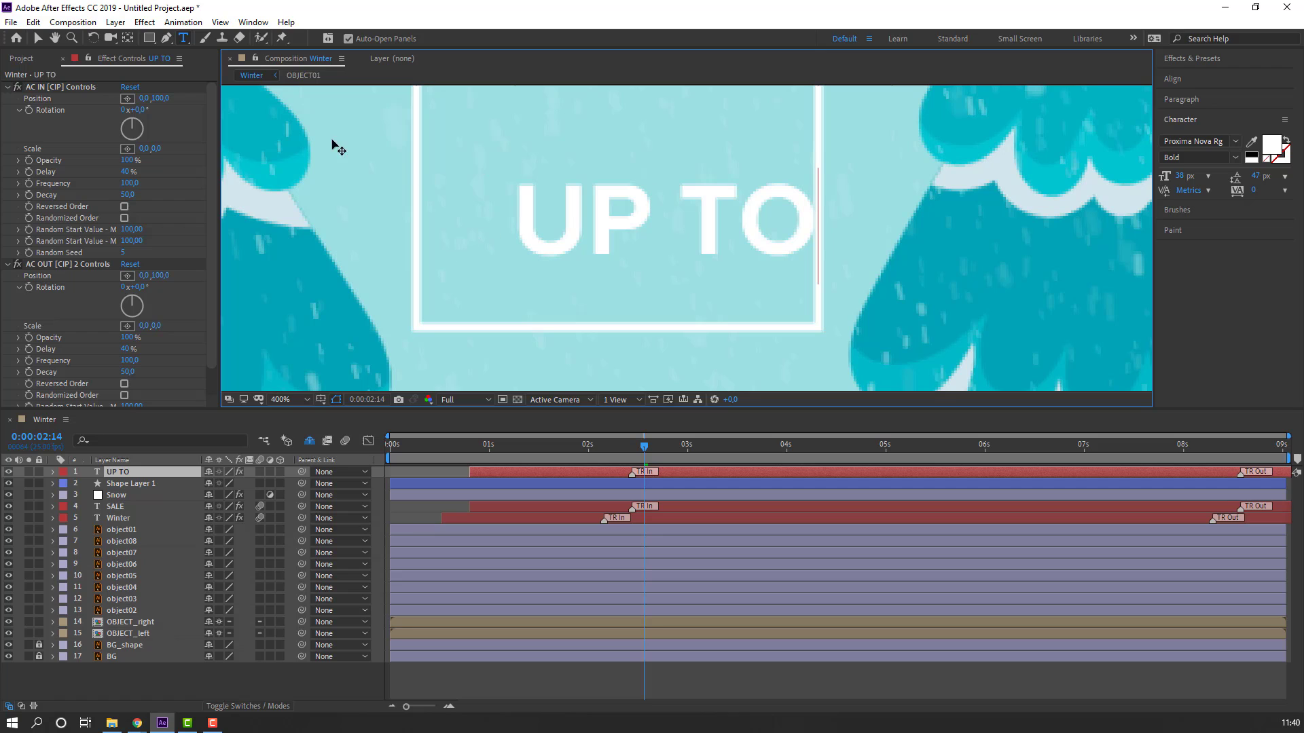
{"action": "left_click", "coordinate": [38, 39]}
{"action": "scroll", "coordinate": [754, 177], "scroll_direction": "down", "scroll_amount": 1}
{"action": "left_click_drag", "start_coordinate": [765, 181], "coordinate": [712, 218]}
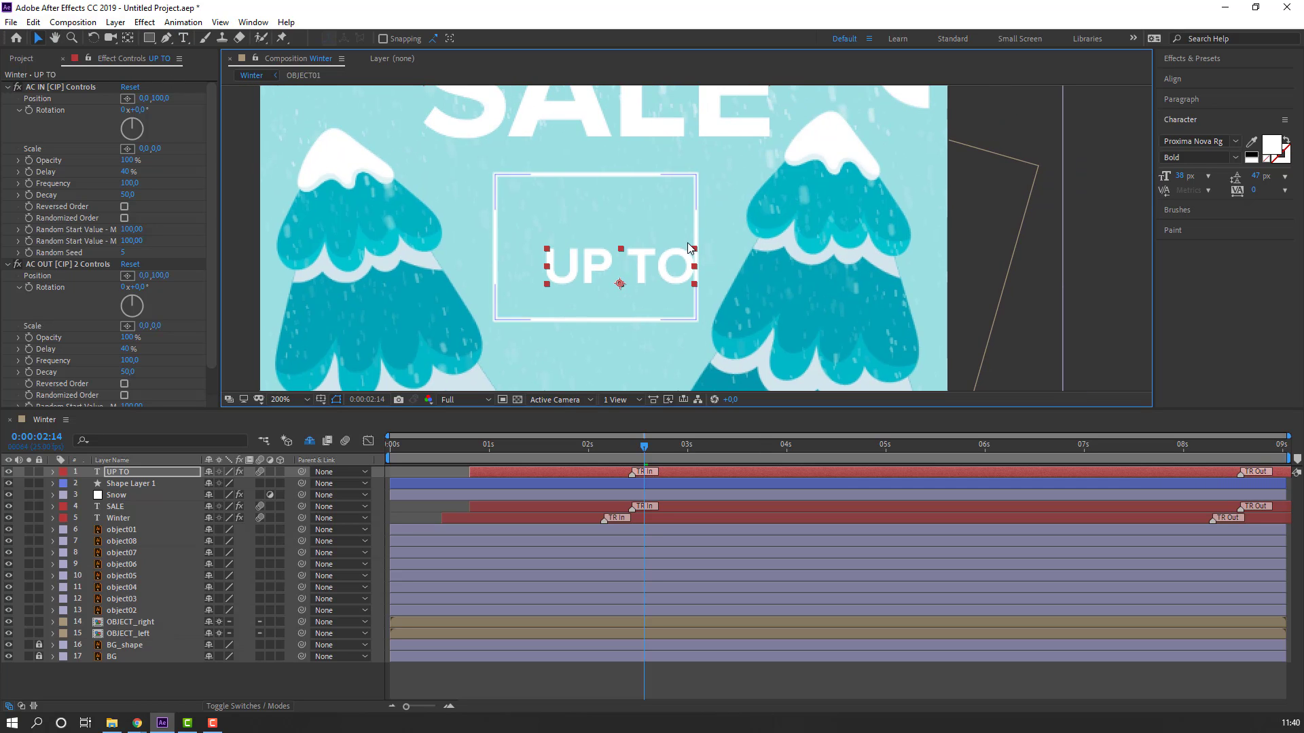
{"action": "left_click_drag", "start_coordinate": [636, 249], "coordinate": [622, 204]}
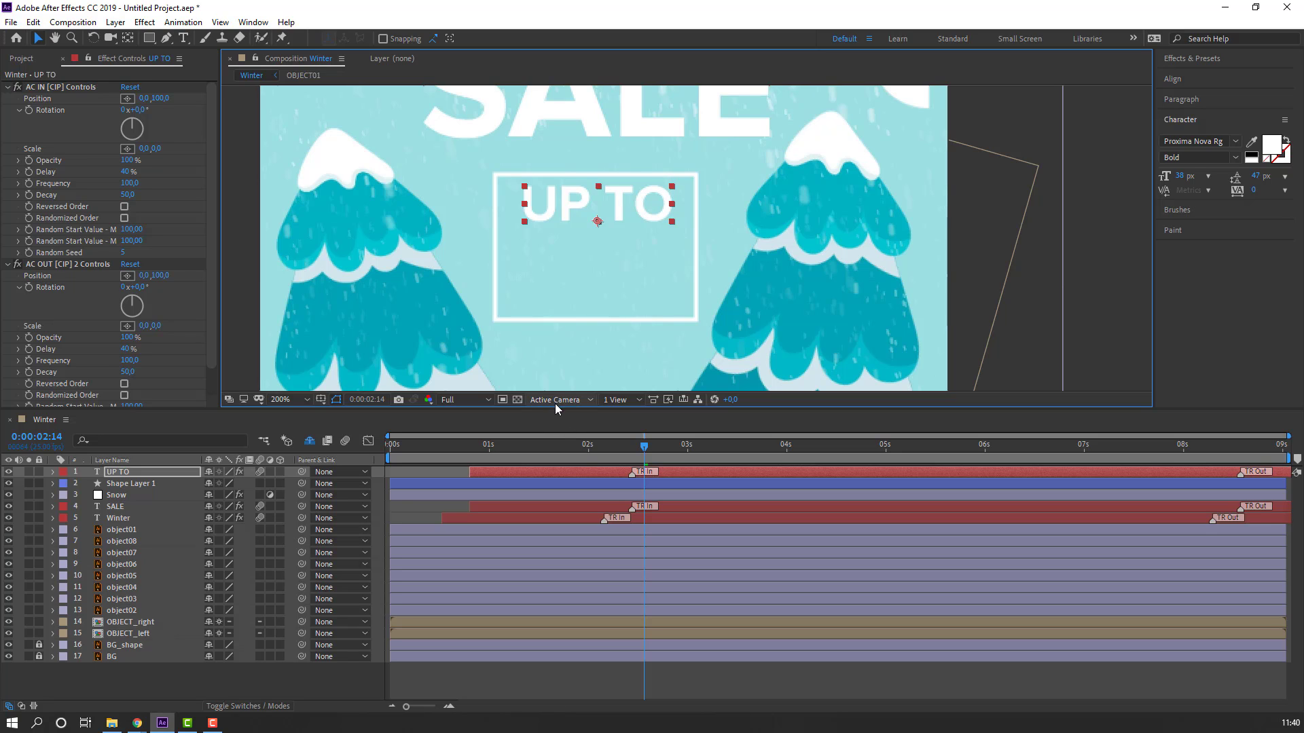
- Duplicate the UP TO text, place the copy in the lower part of the rectangle outline and change its text to OFF
{"action": "key", "text": "ctrl+d"}
{"action": "left_click_drag", "start_coordinate": [624, 202], "coordinate": [624, 292]}
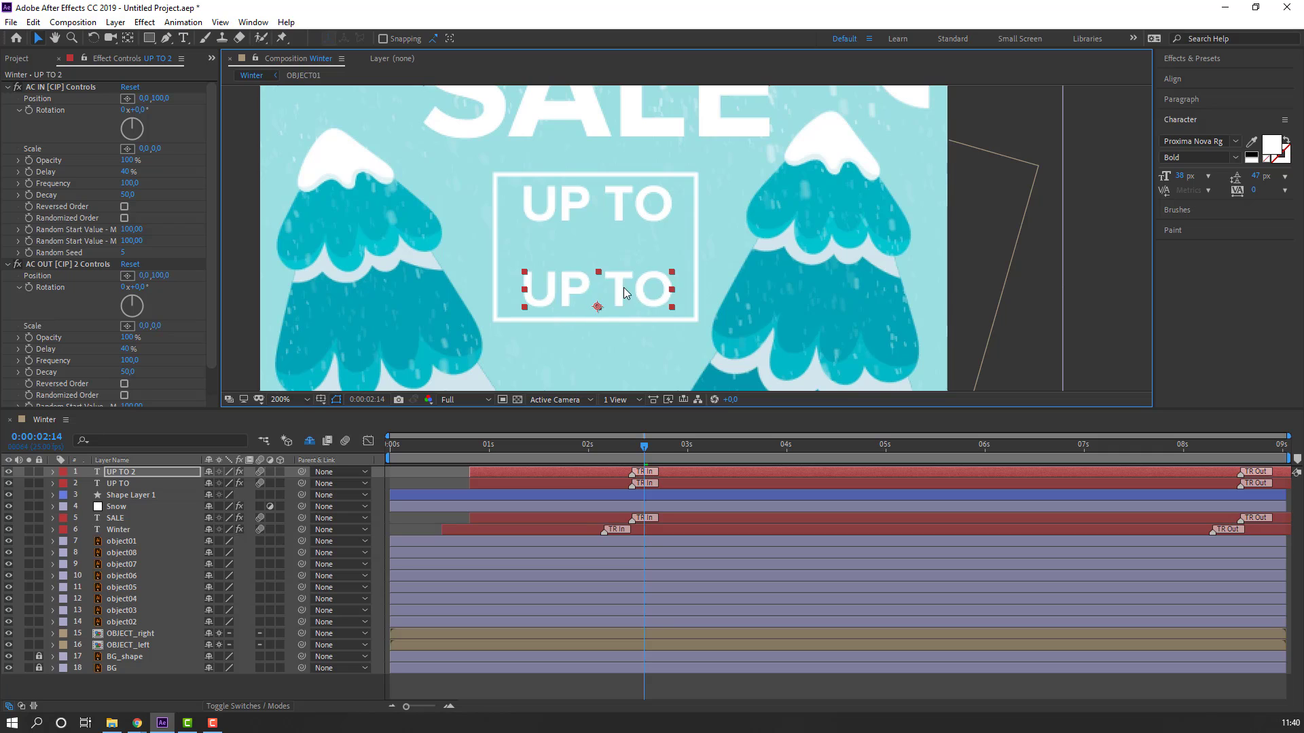
{"action": "double_click", "coordinate": [624, 287]}
{"action": "type", "text": "OFF"}
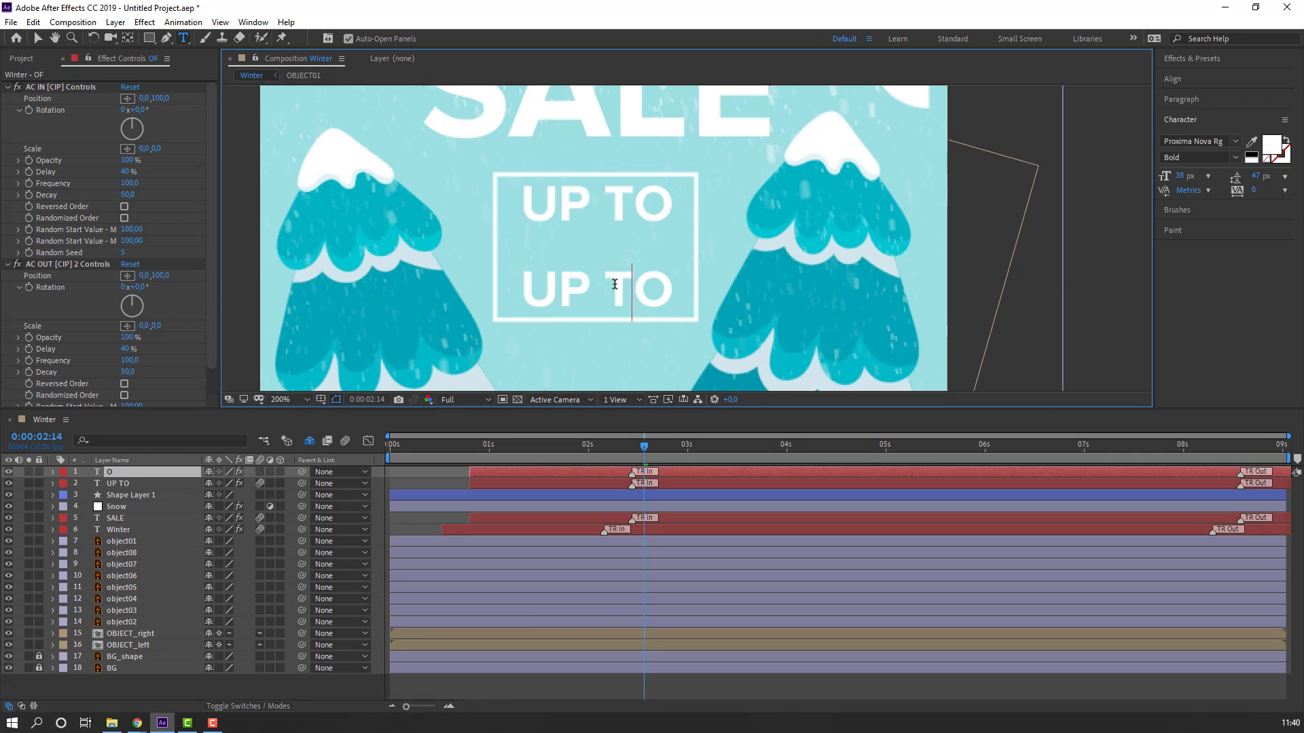
{"action": "left_click", "coordinate": [40, 39]}
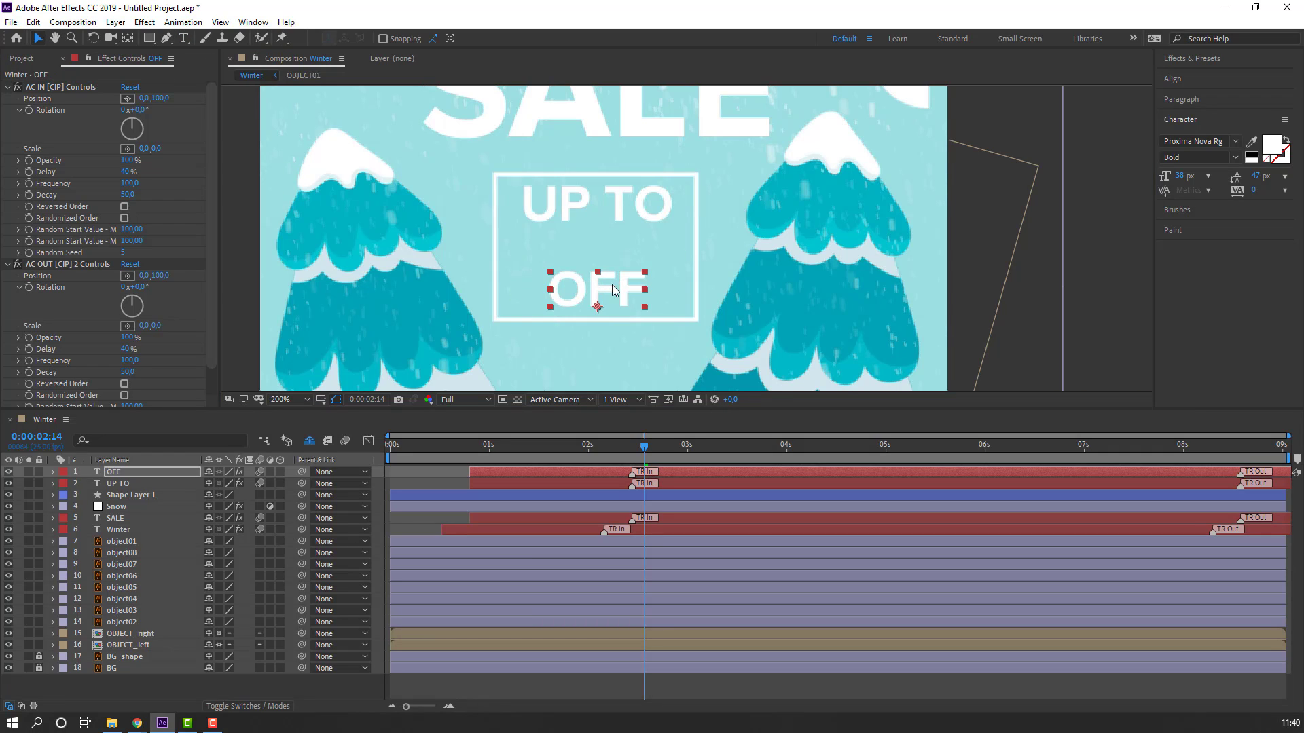
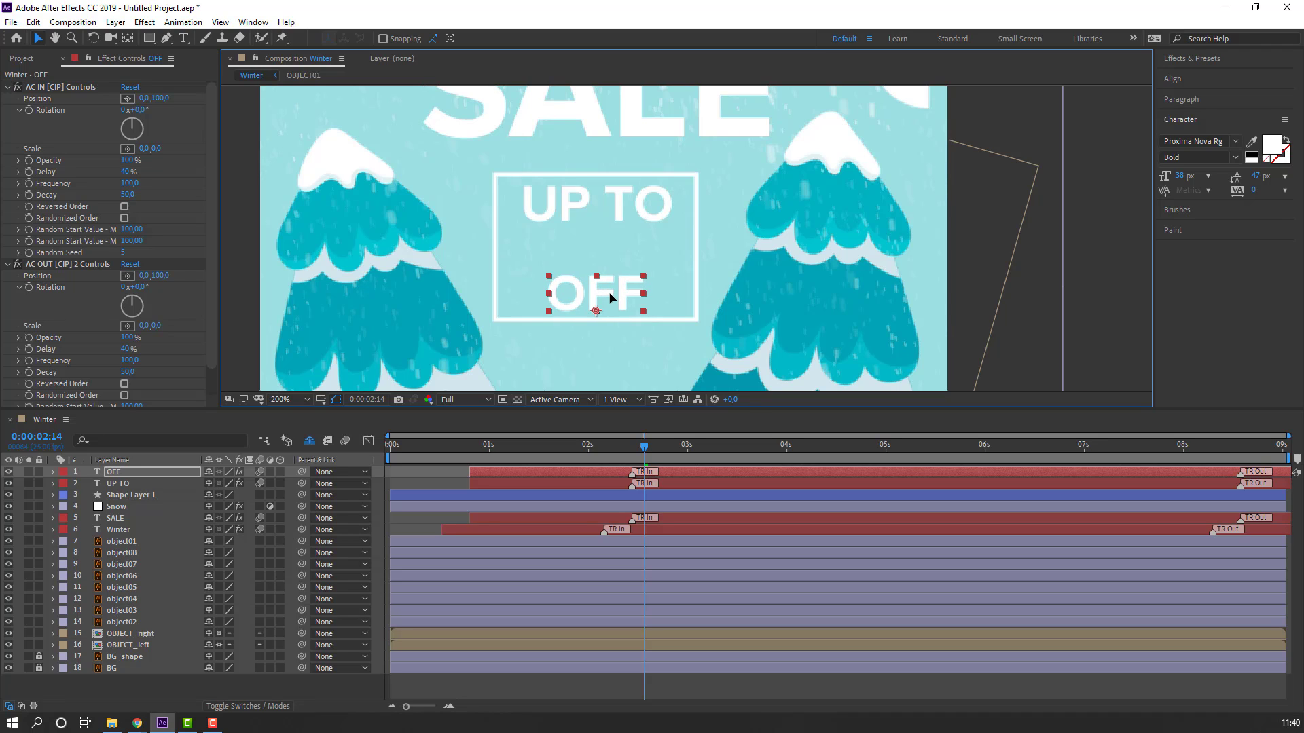
- Duplicate the OFF text and place the copy between UP TO and OFF inside the rectangle outline
{"action": "left_click", "coordinate": [612, 210]}
{"action": "key", "text": "Return"}
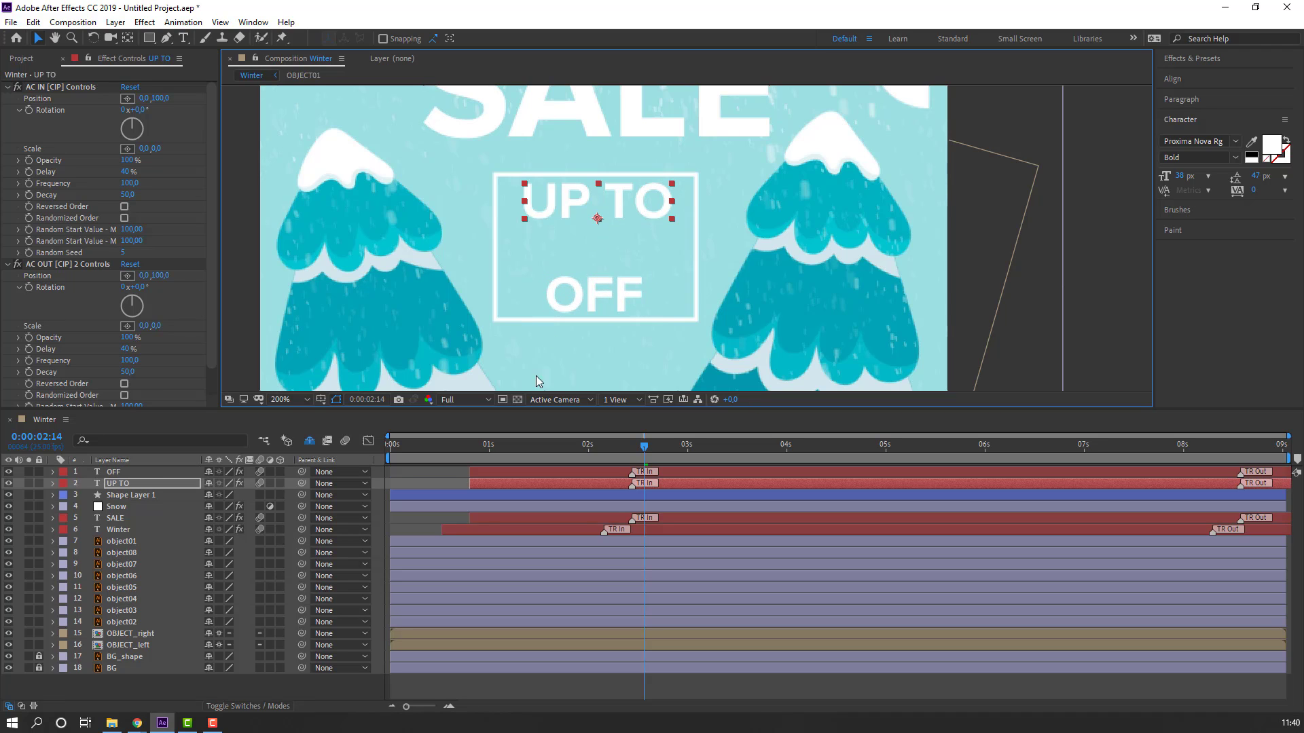
{"action": "left_click", "coordinate": [559, 303]}
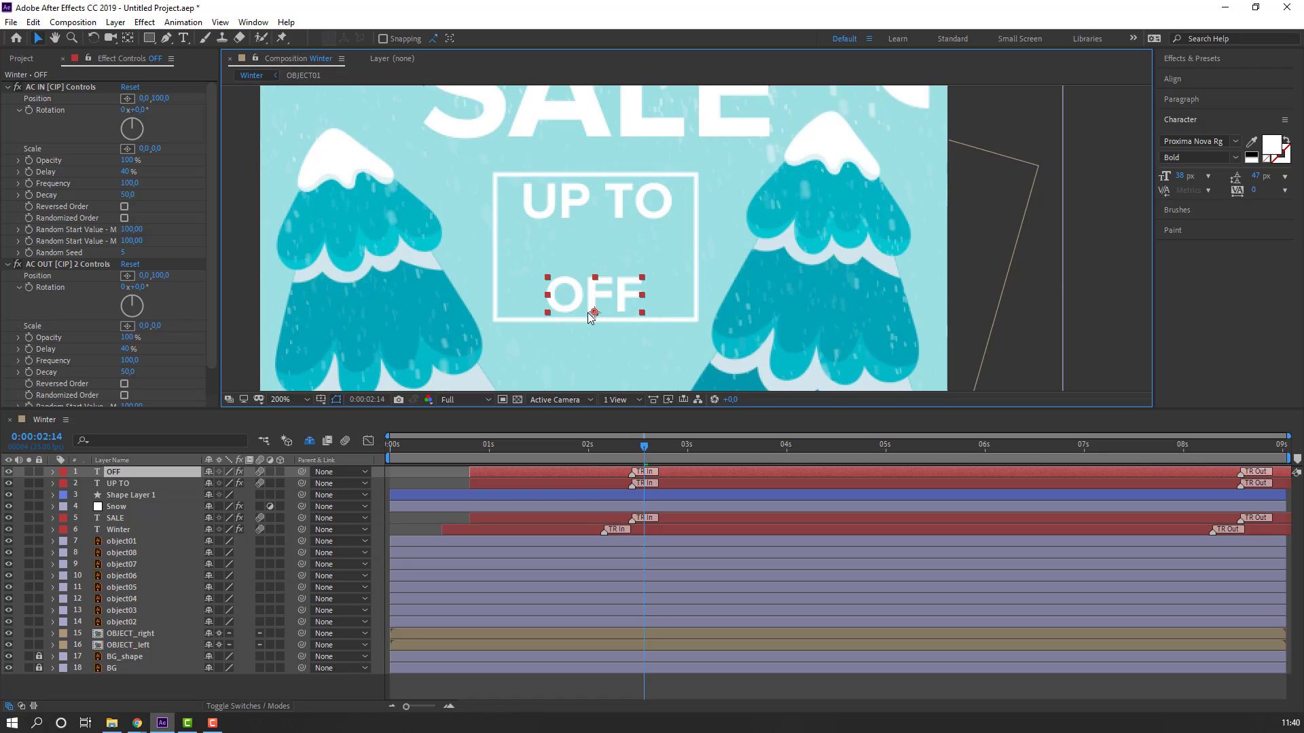
{"action": "key", "text": "ctrl+d"}
{"action": "left_click_drag", "start_coordinate": [589, 298], "coordinate": [589, 253]}
{"action": "key", "text": "Return"}
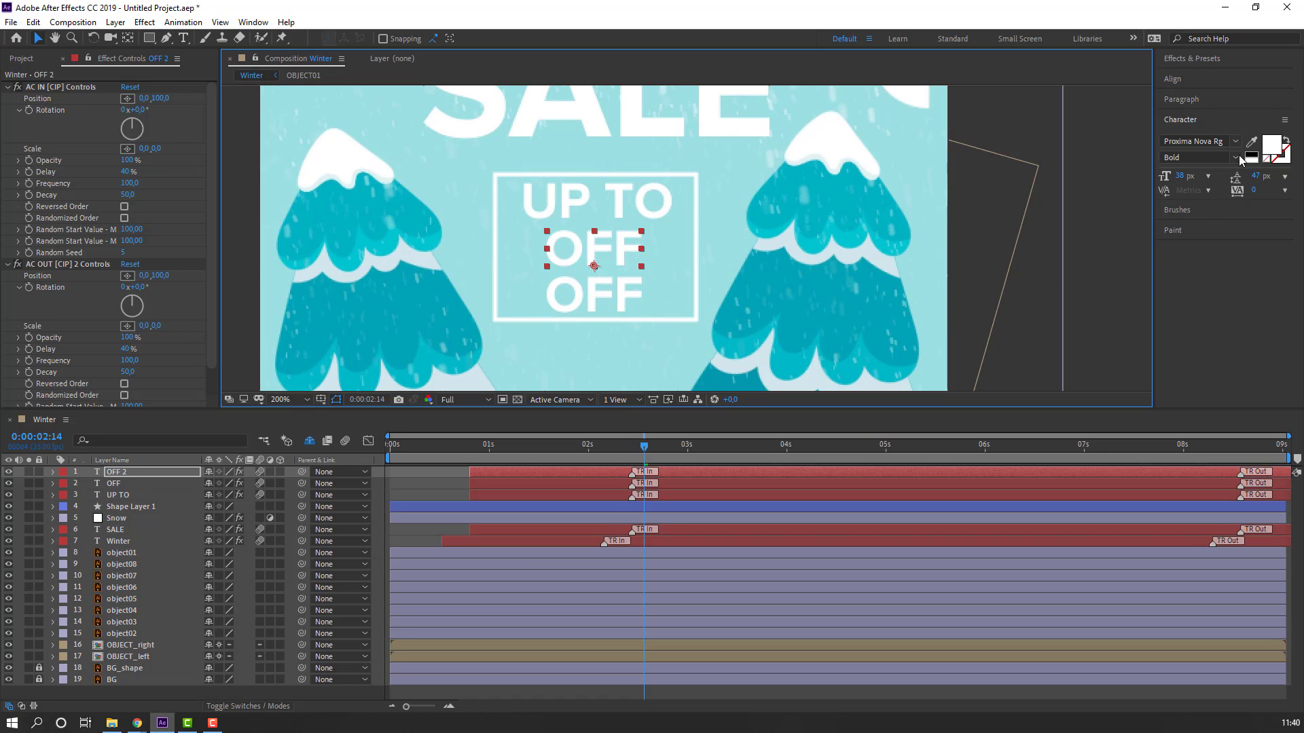
- Colour the middle OFF copy with the teal sampled from the fir tree
{"action": "left_click", "coordinate": [1271, 146]}
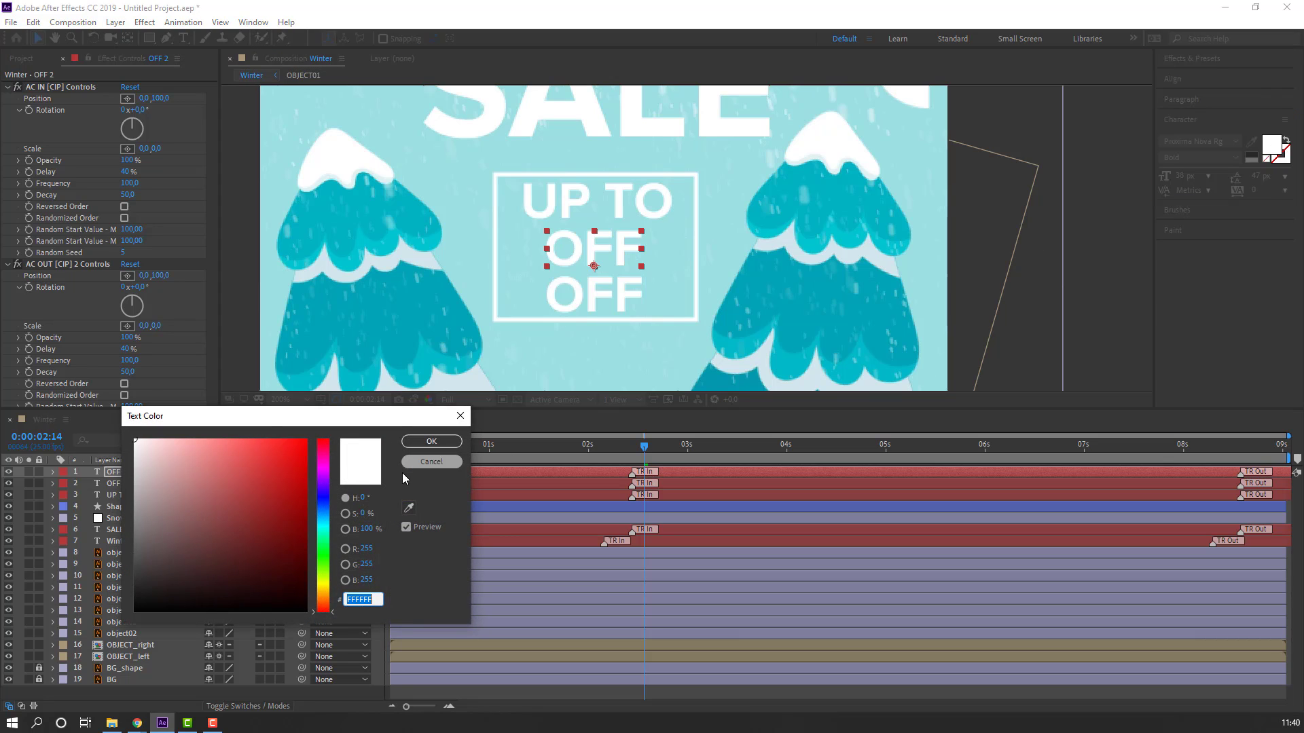
{"action": "left_click", "coordinate": [409, 507]}
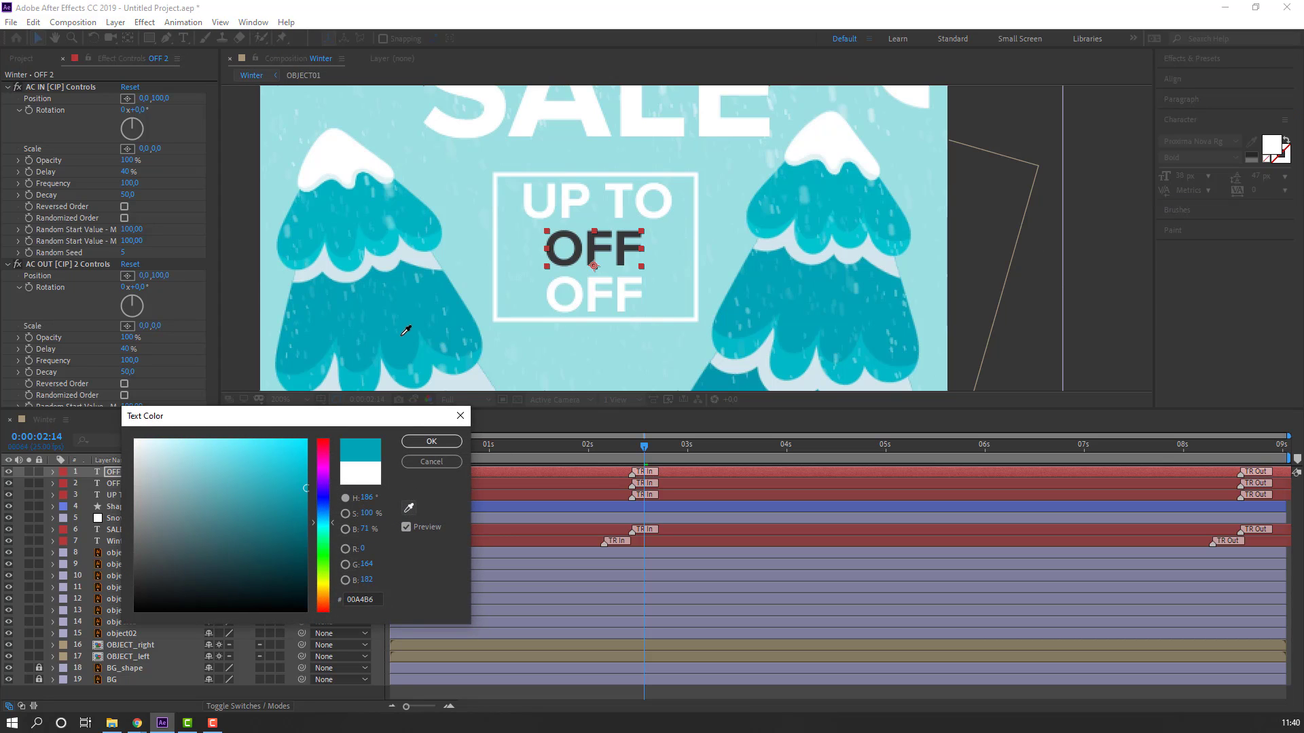
{"action": "left_click", "coordinate": [419, 313]}
{"action": "left_click", "coordinate": [431, 441]}
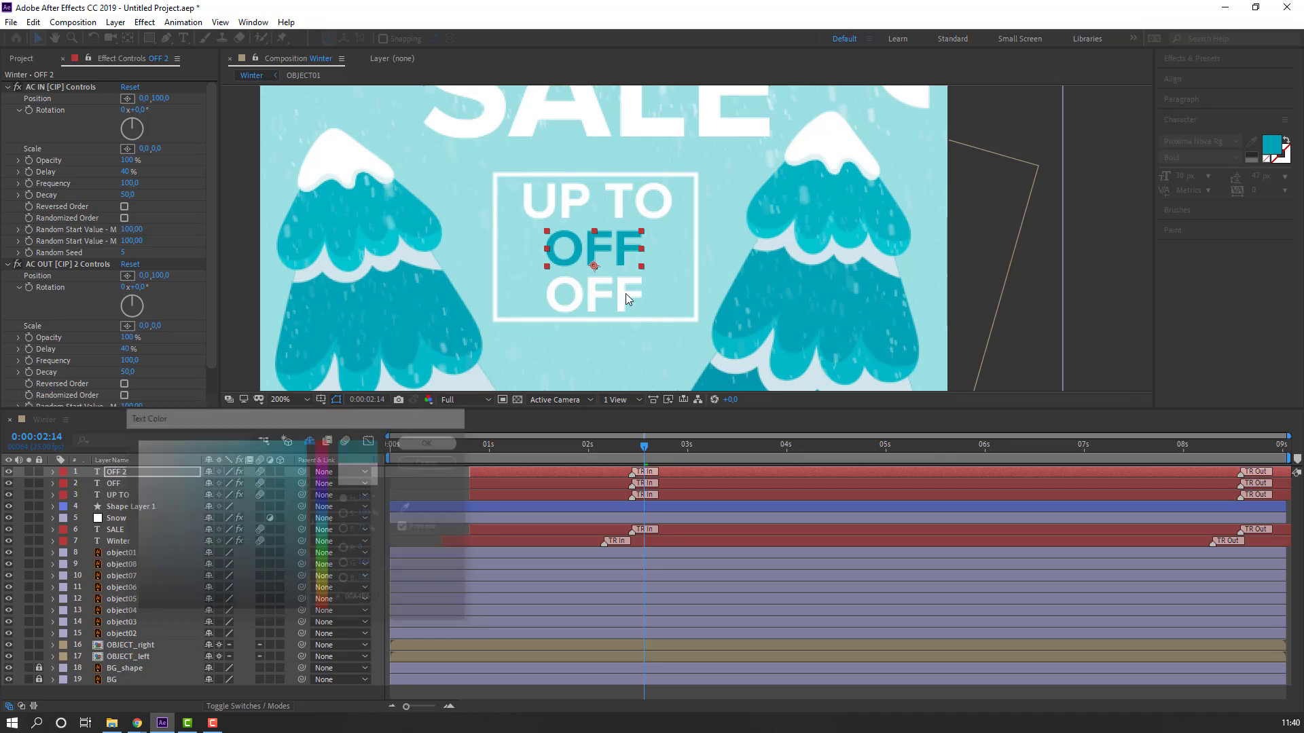
- Change the teal OFF copy's text to 50%
{"action": "double_click", "coordinate": [624, 246]}
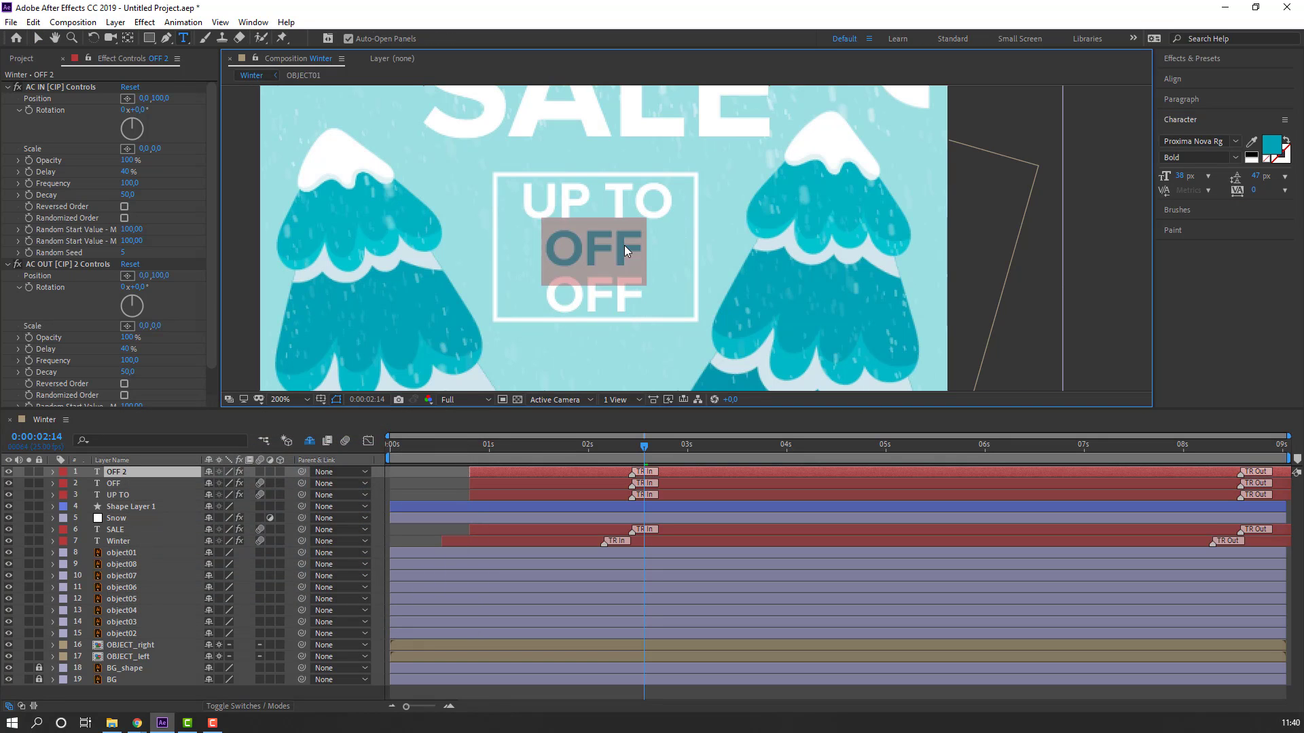
{"action": "type", "text": "50%"}
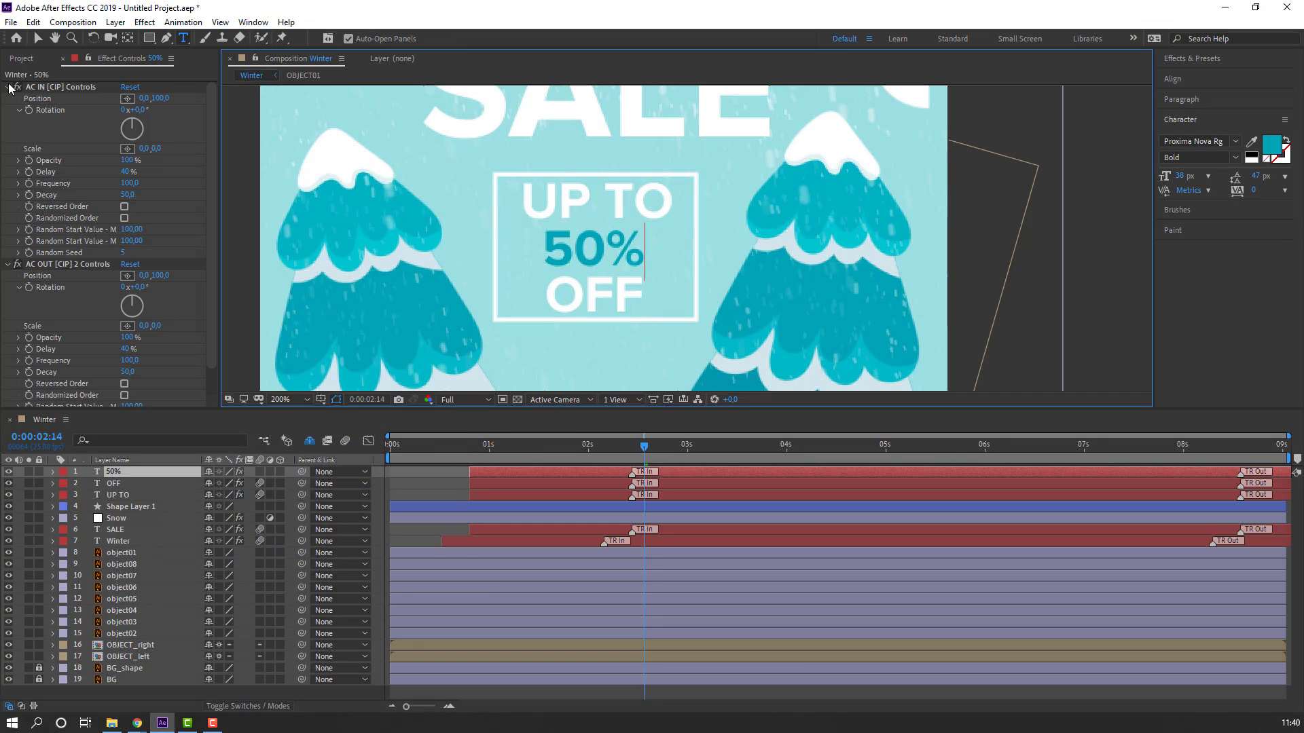
{"action": "left_click", "coordinate": [38, 40]}
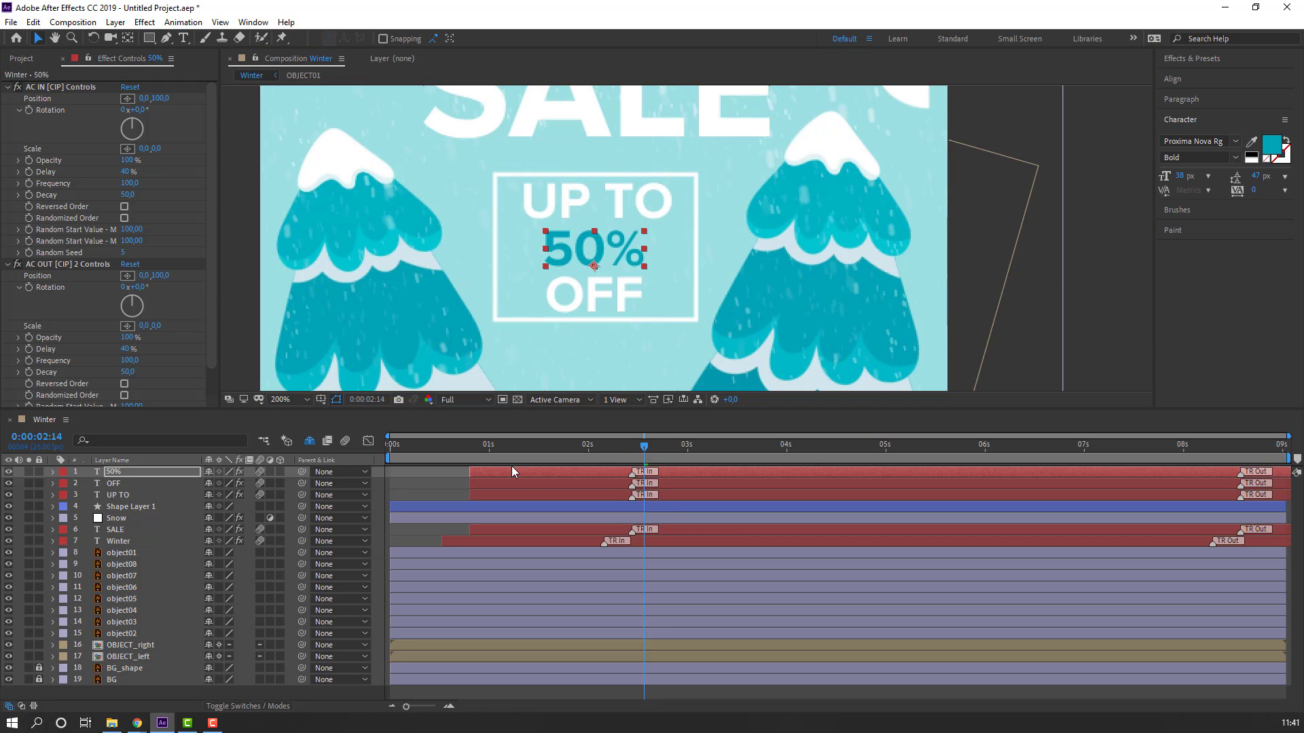
- Move the 50% text layer below OFF and above UP TO in the layer stack
{"action": "left_click_drag", "start_coordinate": [457, 450], "coordinate": [635, 447]}
{"action": "left_click", "coordinate": [578, 190]}
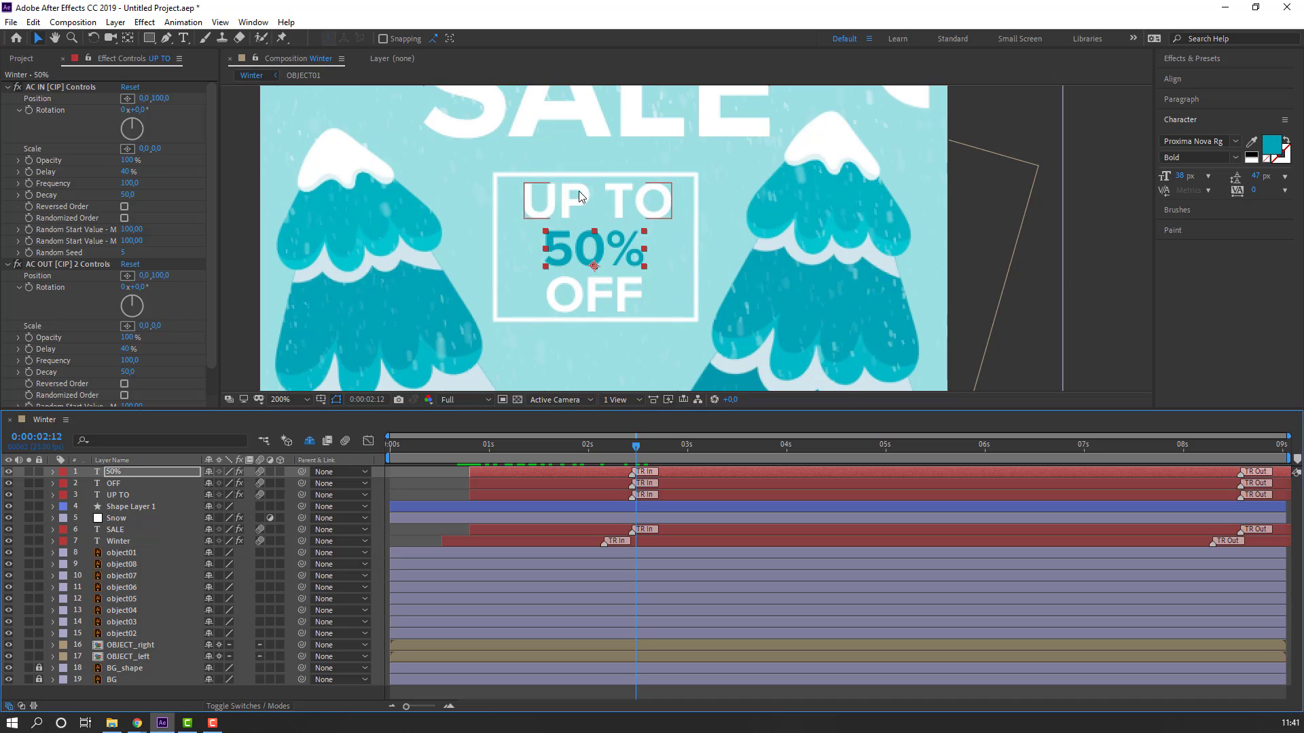
{"action": "left_click", "coordinate": [588, 254]}
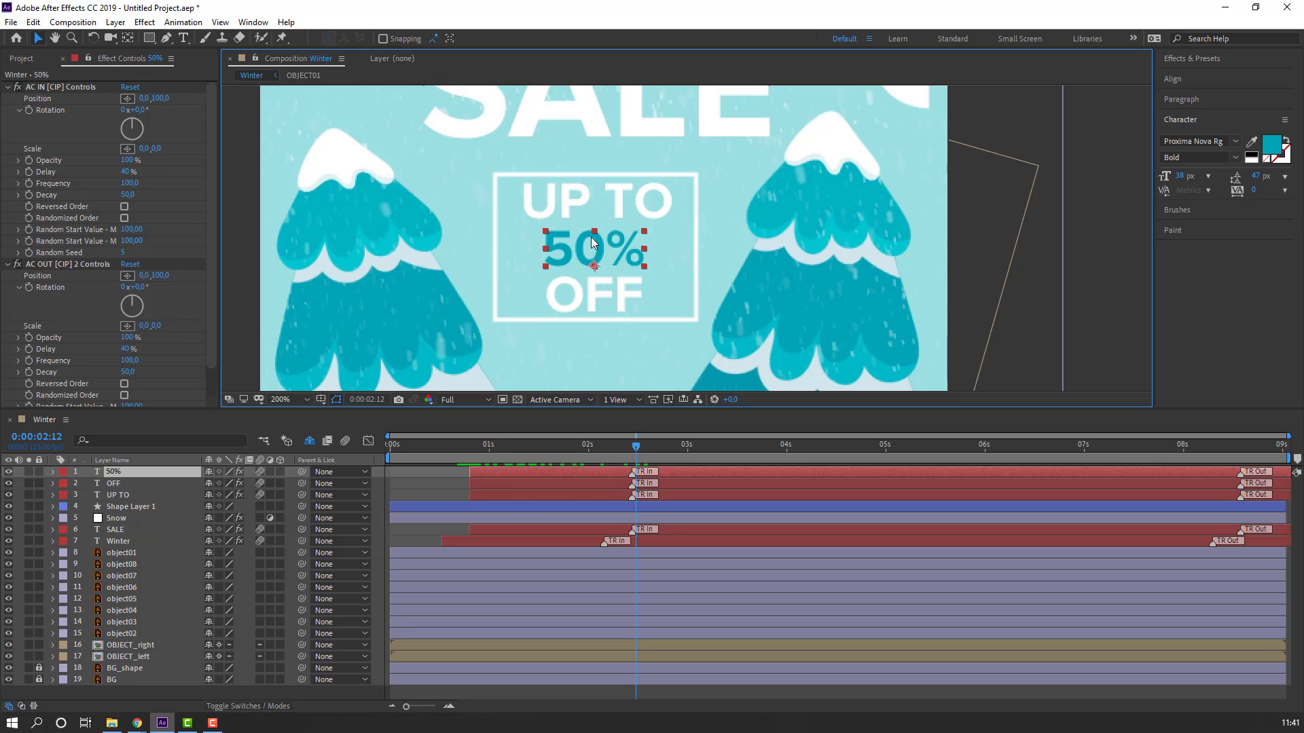
{"action": "left_click_drag", "start_coordinate": [104, 474], "coordinate": [113, 483]}
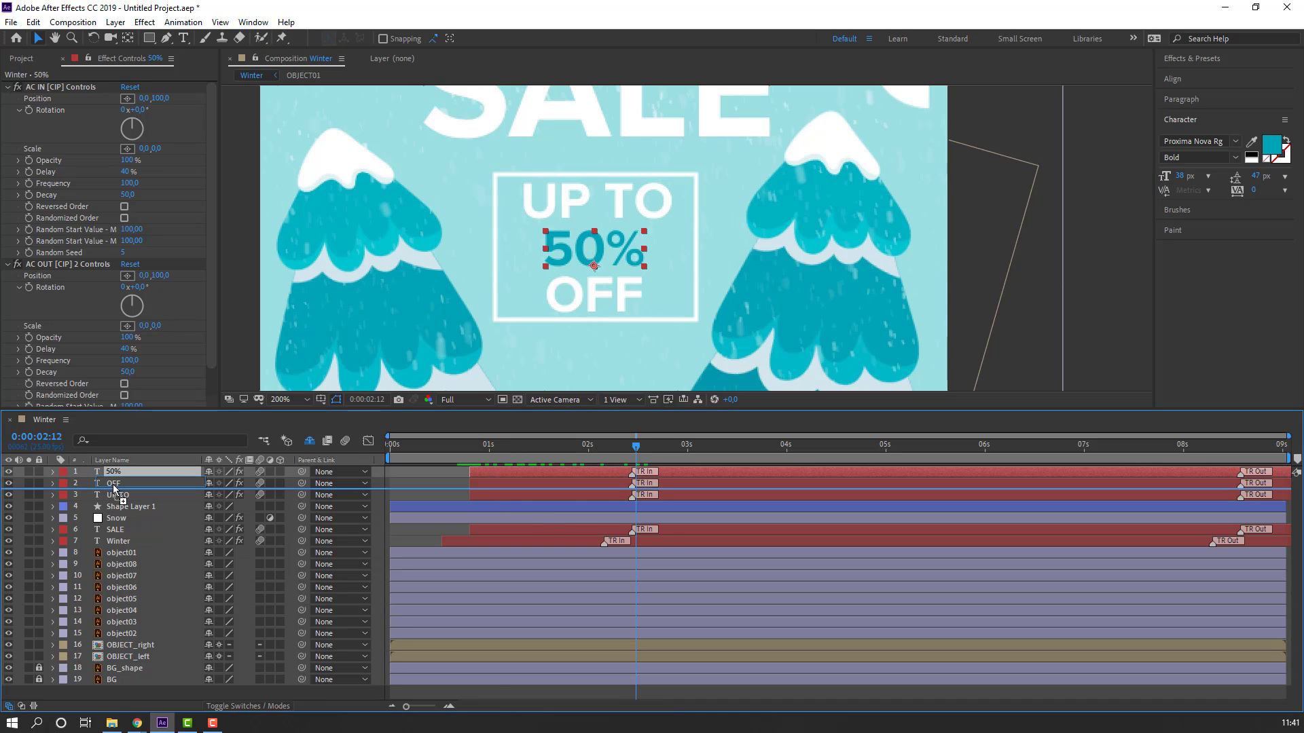
- Stagger the UP TO, 50% and OFF layers so each starts slightly after the previous one, and preview the animation
{"action": "mouse_move", "coordinate": [497, 486]}
{"action": "left_mouse_down"}
{"action": "mouse_move", "coordinate": [544, 475]}
{"action": "mouse_move", "coordinate": [496, 486]}
{"action": "mouse_move", "coordinate": [516, 475]}
{"action": "left_mouse_up"}
{"action": "key", "text": "comma"}
{"action": "key", "text": "comma"}
{"action": "key", "text": "comma"}
{"action": "key", "text": "comma"}
{"action": "key", "text": "space"}
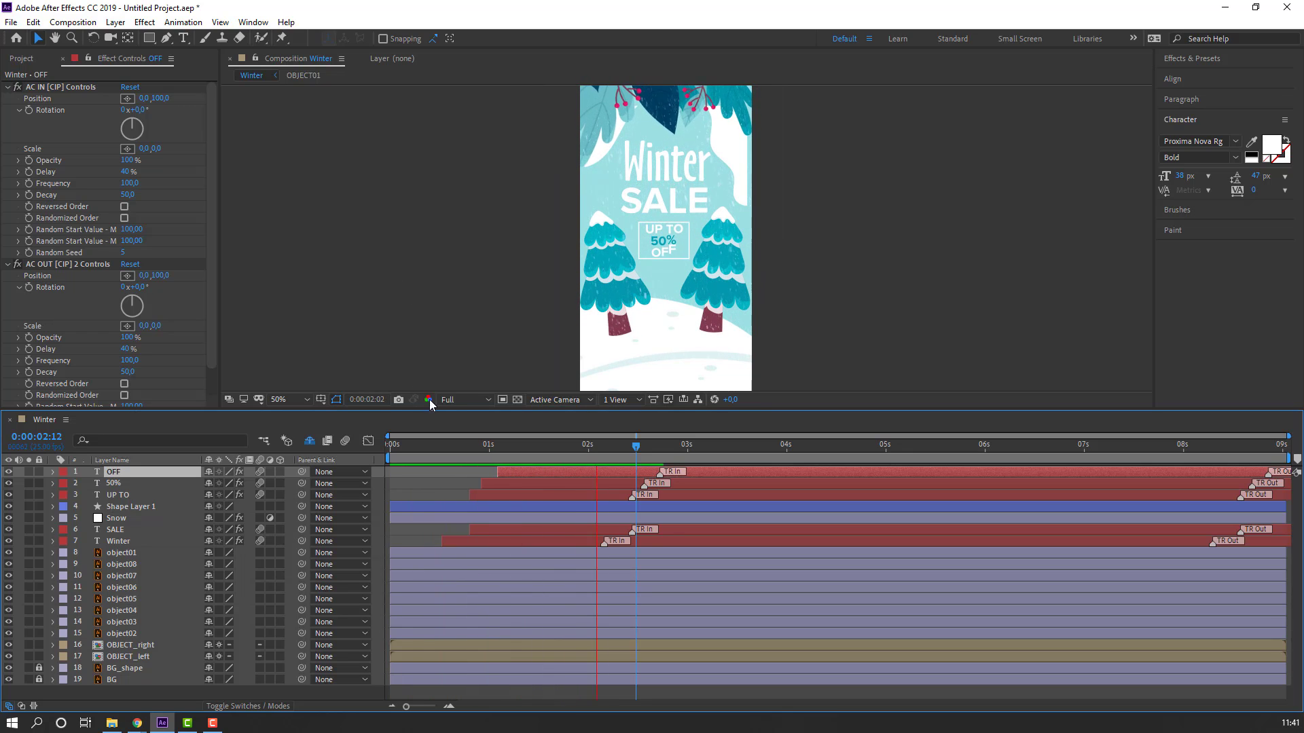
- Pre-compose the OFF, 50%, UP TO and Shape Layer 1 layers as 50% and shift the precomp to start later in the timeline
{"action": "left_click", "coordinate": [521, 445]}
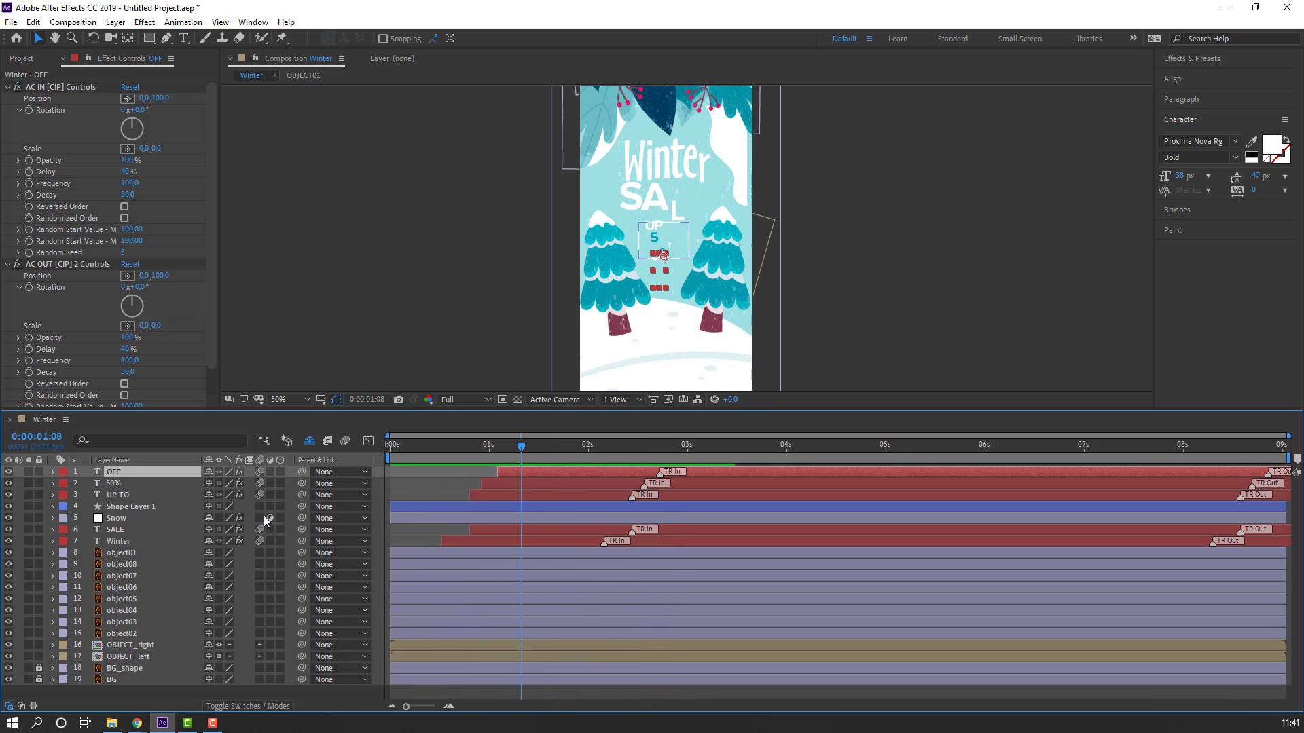
{"action": "left_click", "coordinate": [142, 508]}
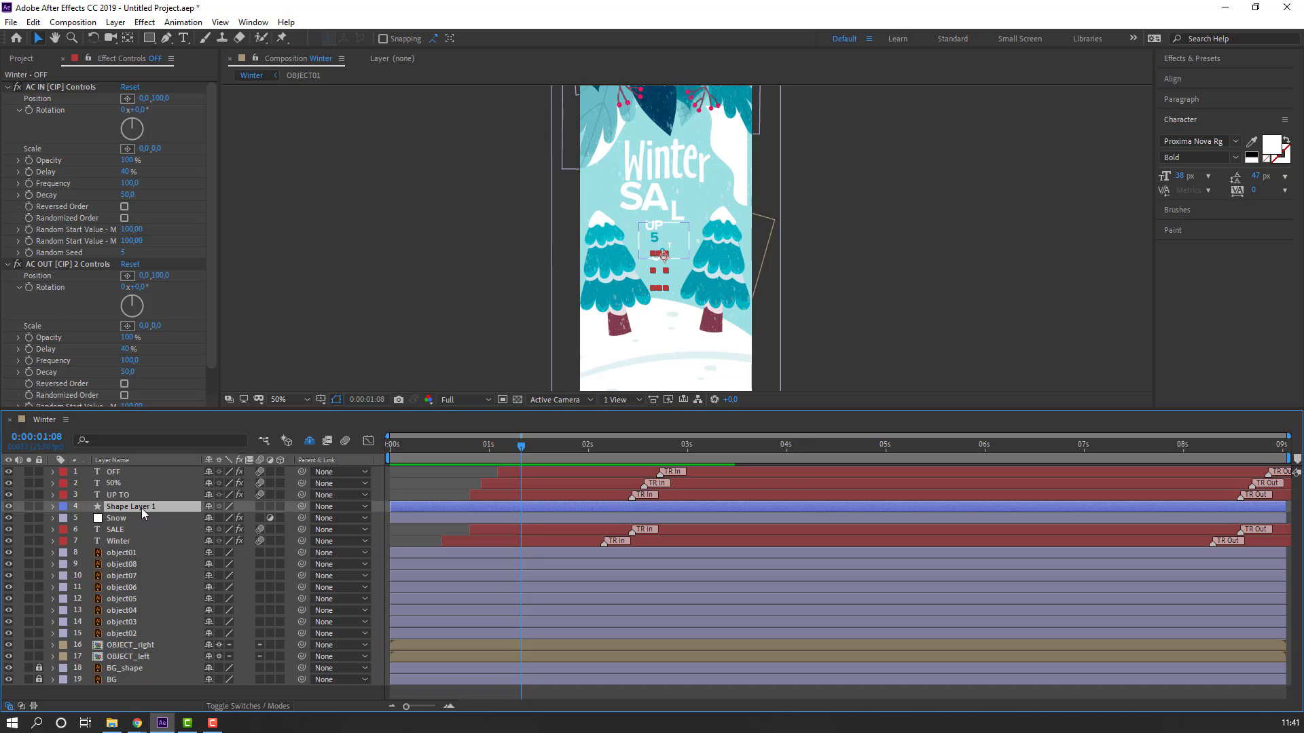
{"action": "left_click", "coordinate": [124, 474], "text": "shift"}
{"action": "right_click", "coordinate": [116, 480]}
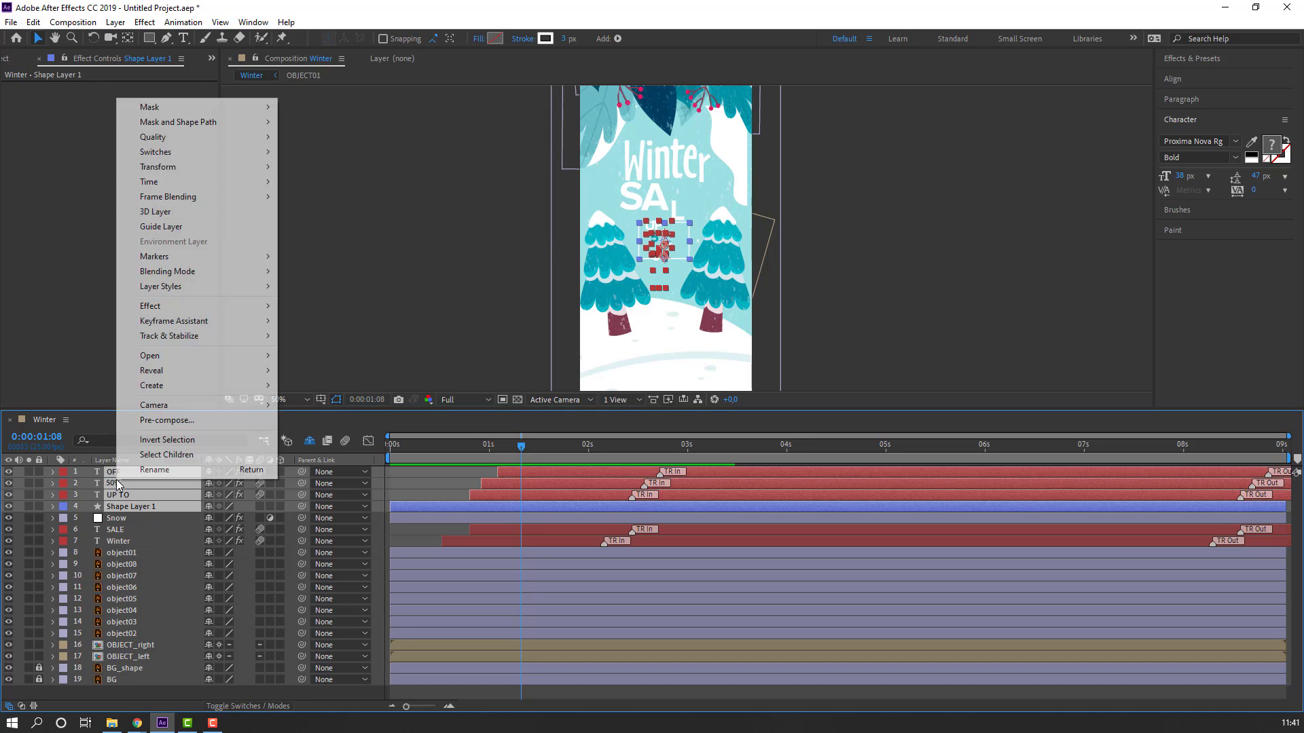
{"action": "left_click", "coordinate": [169, 421]}
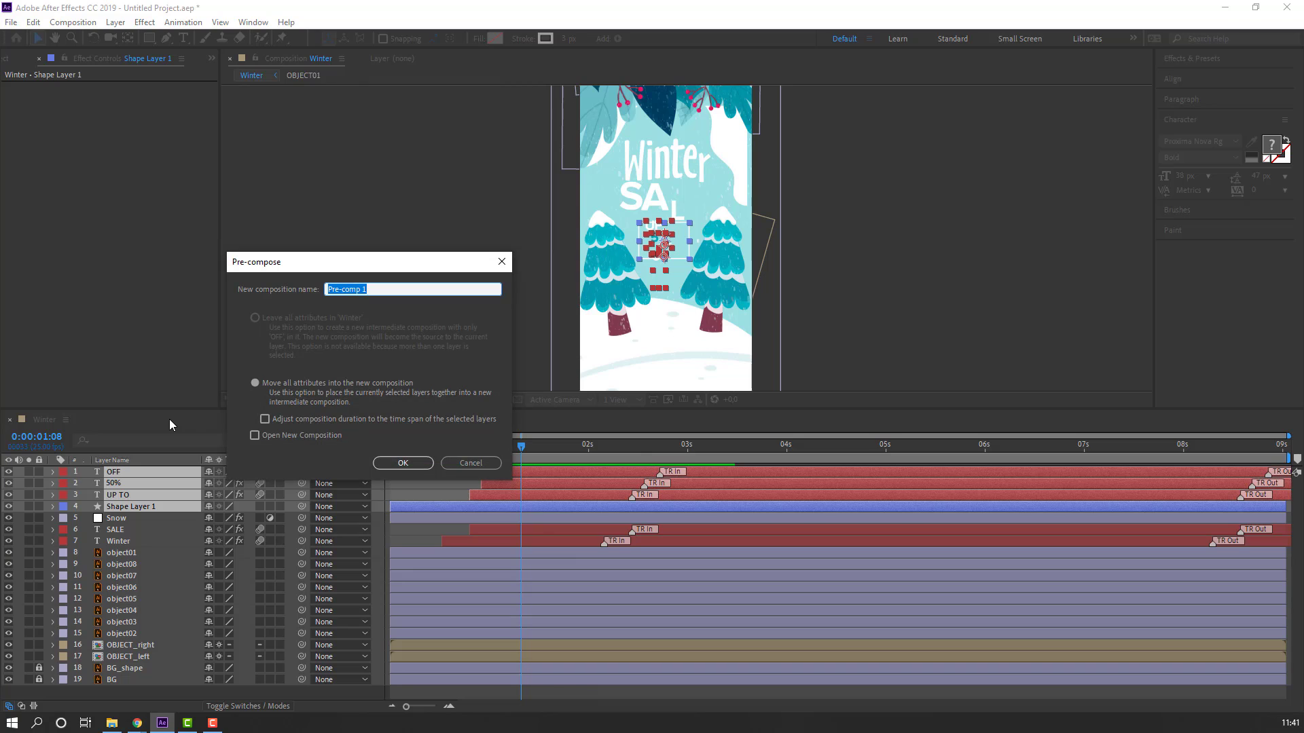
{"action": "type", "text": "50"}
{"action": "left_click", "coordinate": [402, 462]}
{"action": "scroll", "coordinate": [585, 324], "scroll_direction": "up", "scroll_amount": 4}
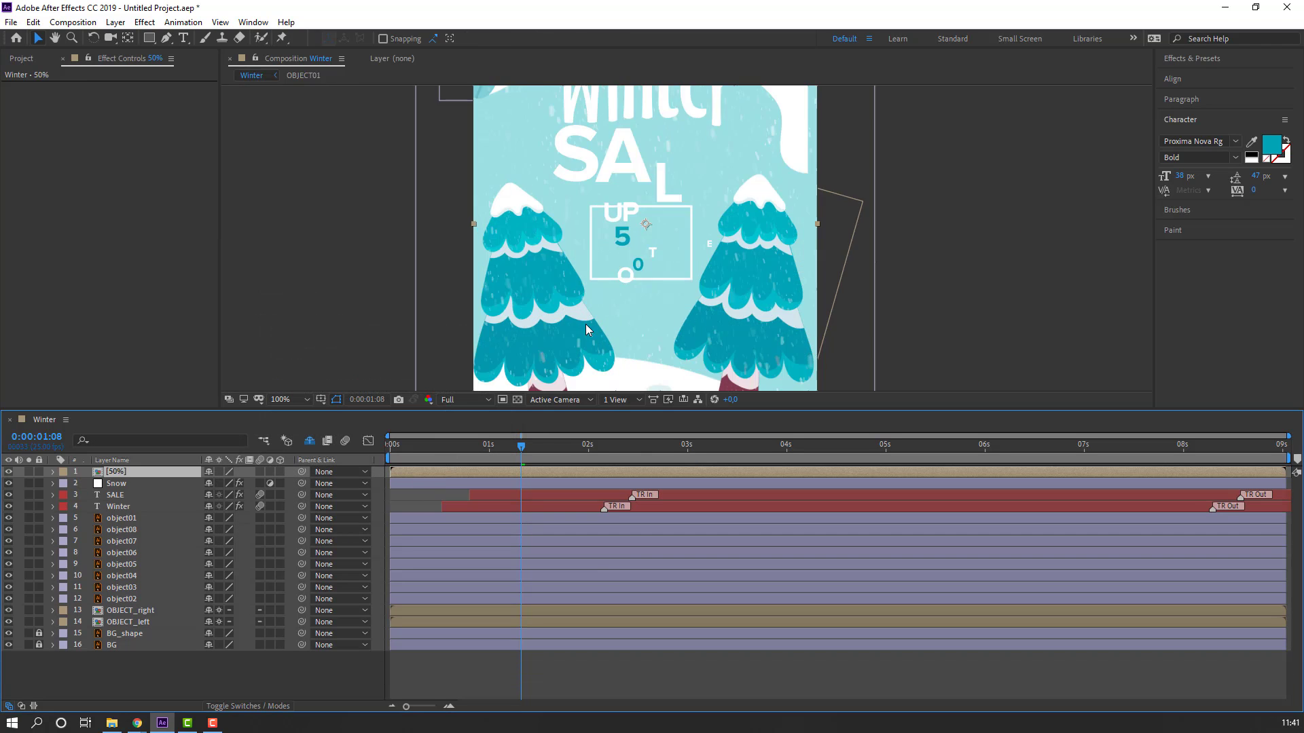
{"action": "left_click_drag", "start_coordinate": [433, 473], "coordinate": [564, 446]}
- Inside the 50% precomp, shift the three text layers earlier by over half a second, preview the result and close the precomp
{"action": "double_click", "coordinate": [116, 471]}
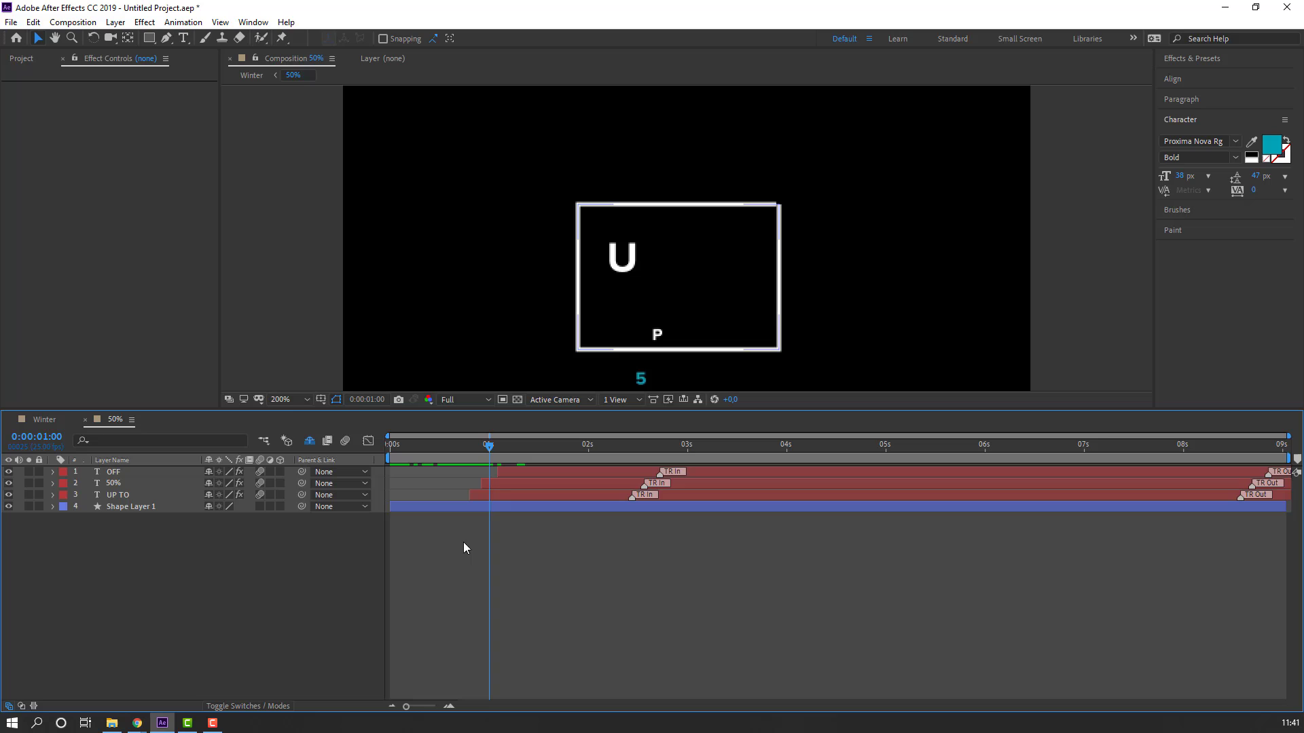
{"action": "left_click", "coordinate": [502, 496]}
{"action": "left_click", "coordinate": [514, 476], "text": "shift"}
{"action": "left_click_drag", "start_coordinate": [498, 494], "coordinate": [435, 496]}
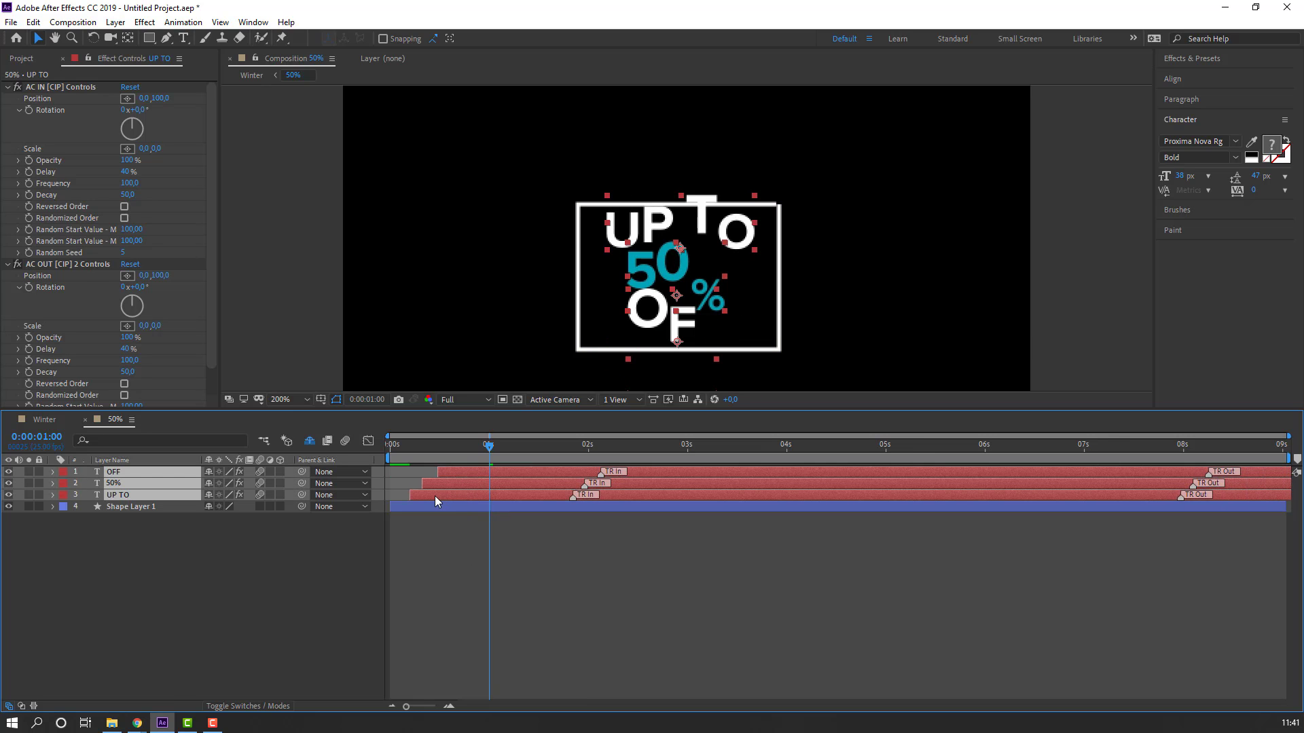
{"action": "key", "text": "space"}
{"action": "key", "text": "space"}
{"action": "key", "text": "space"}
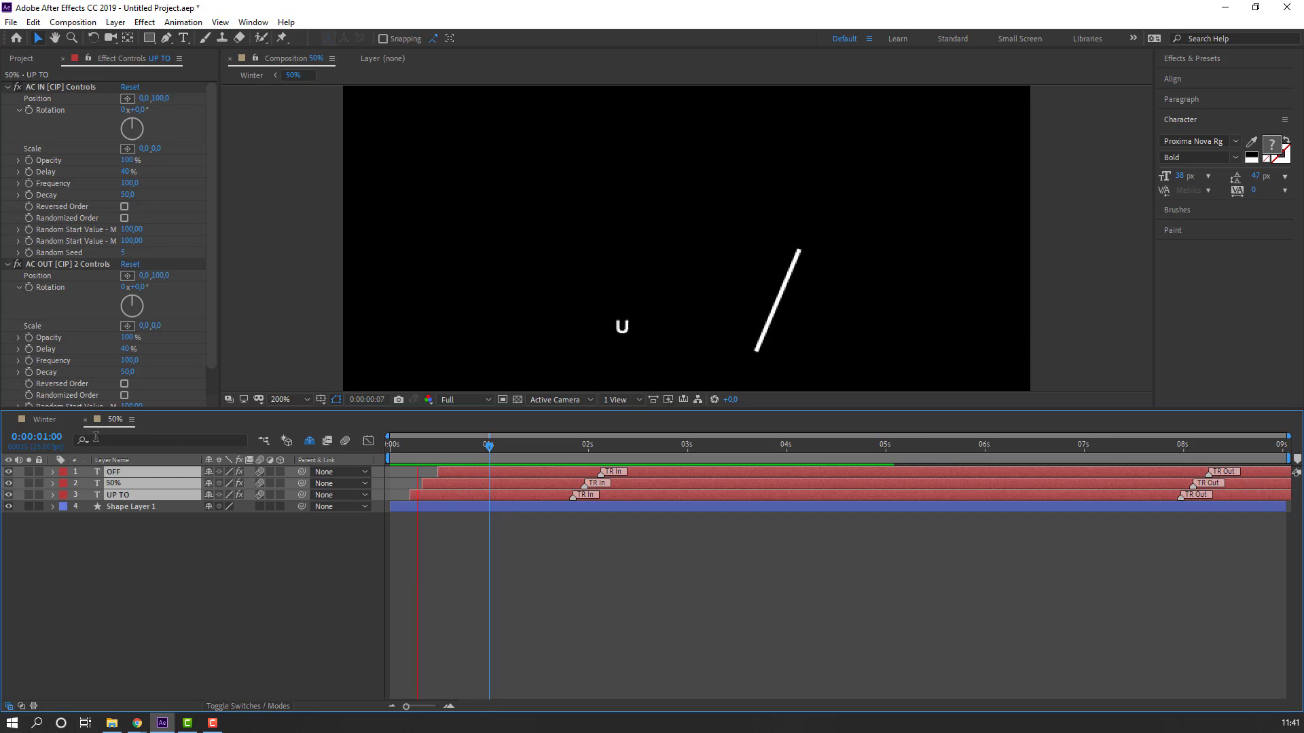
{"action": "key", "text": "space"}
{"action": "left_click", "coordinate": [85, 421]}
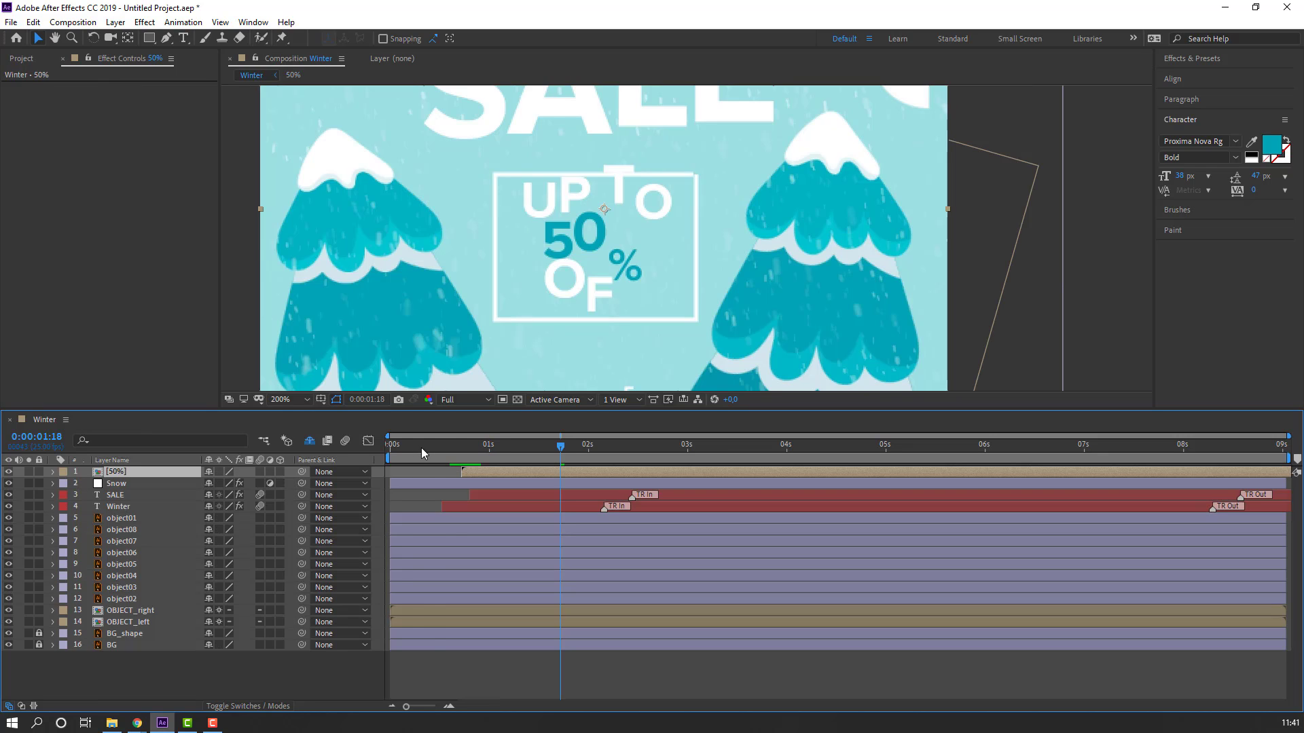
- Delay the 50% precomp in the Winter composition to start just after one second and preview the whole card fitted to the viewer
{"action": "left_click_drag", "start_coordinate": [422, 449], "coordinate": [541, 435]}
{"action": "scroll", "coordinate": [540, 384], "scroll_direction": "down", "scroll_amount": 2}
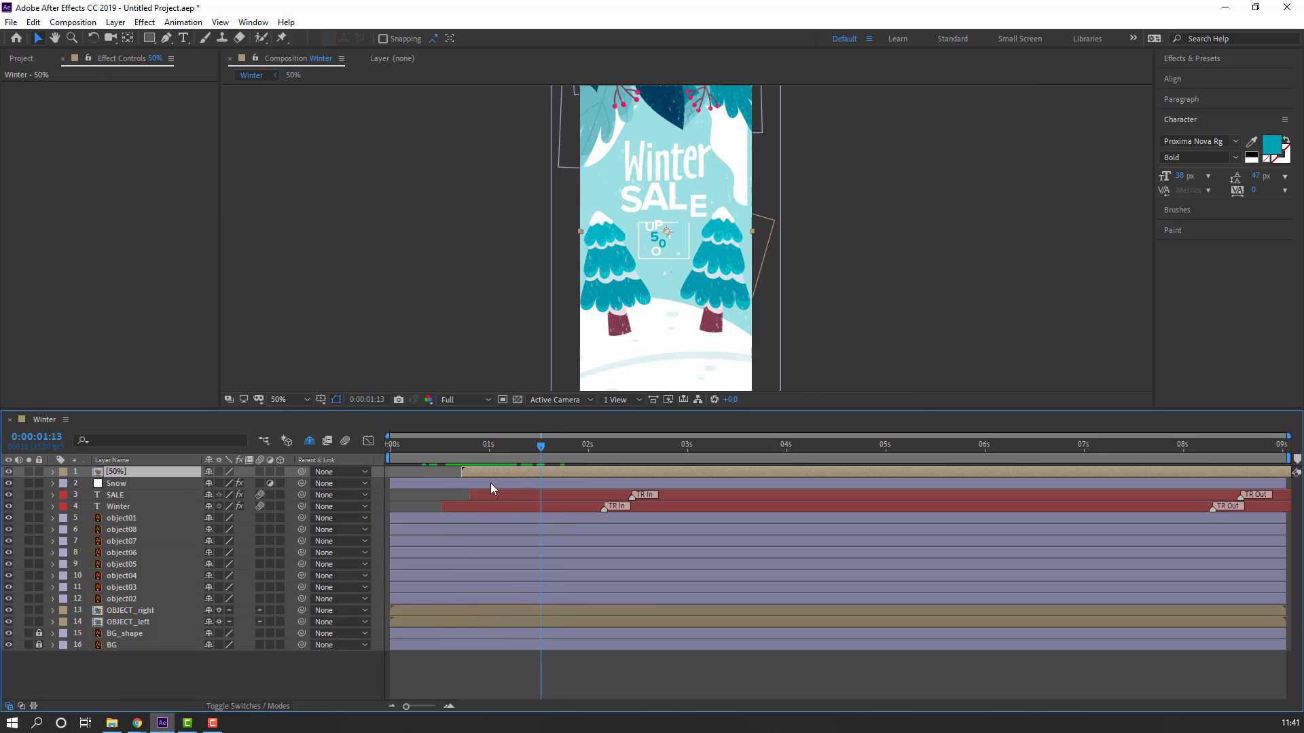
{"action": "key", "text": "space"}
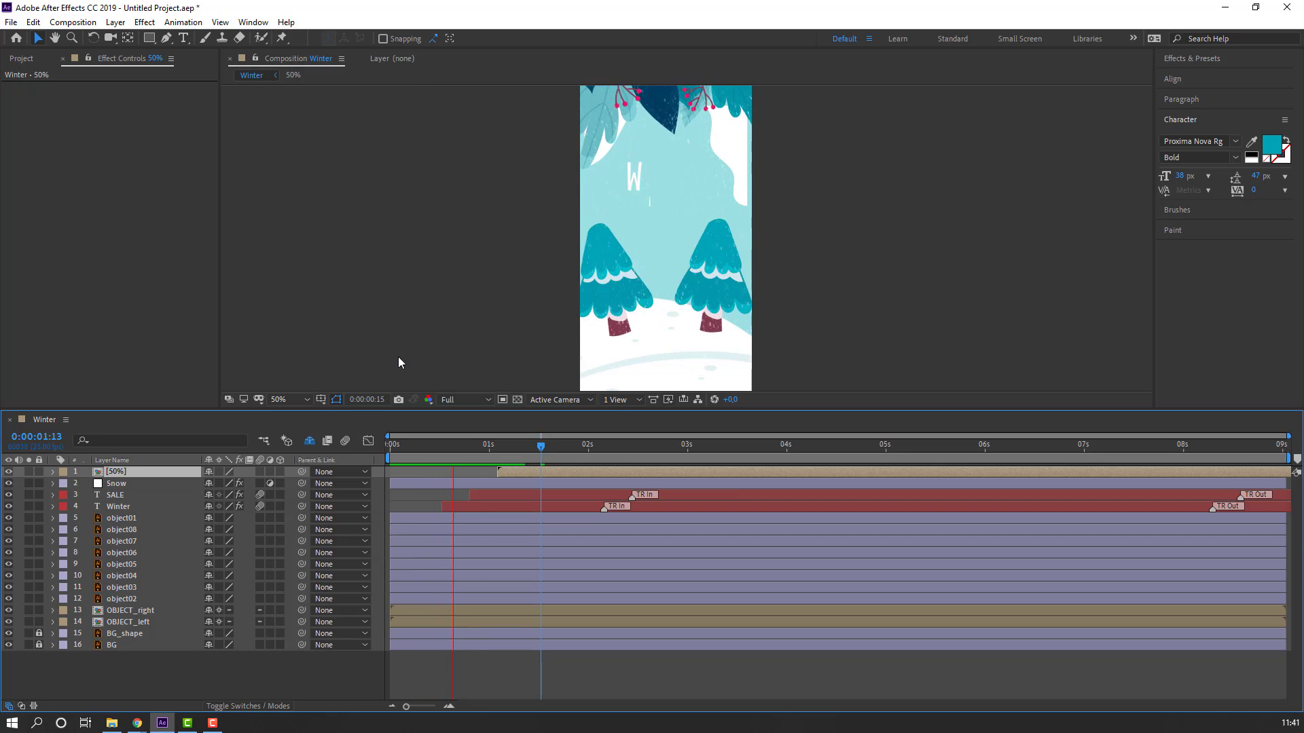
{"action": "key", "text": "comma"}
{"action": "key", "text": "period"}
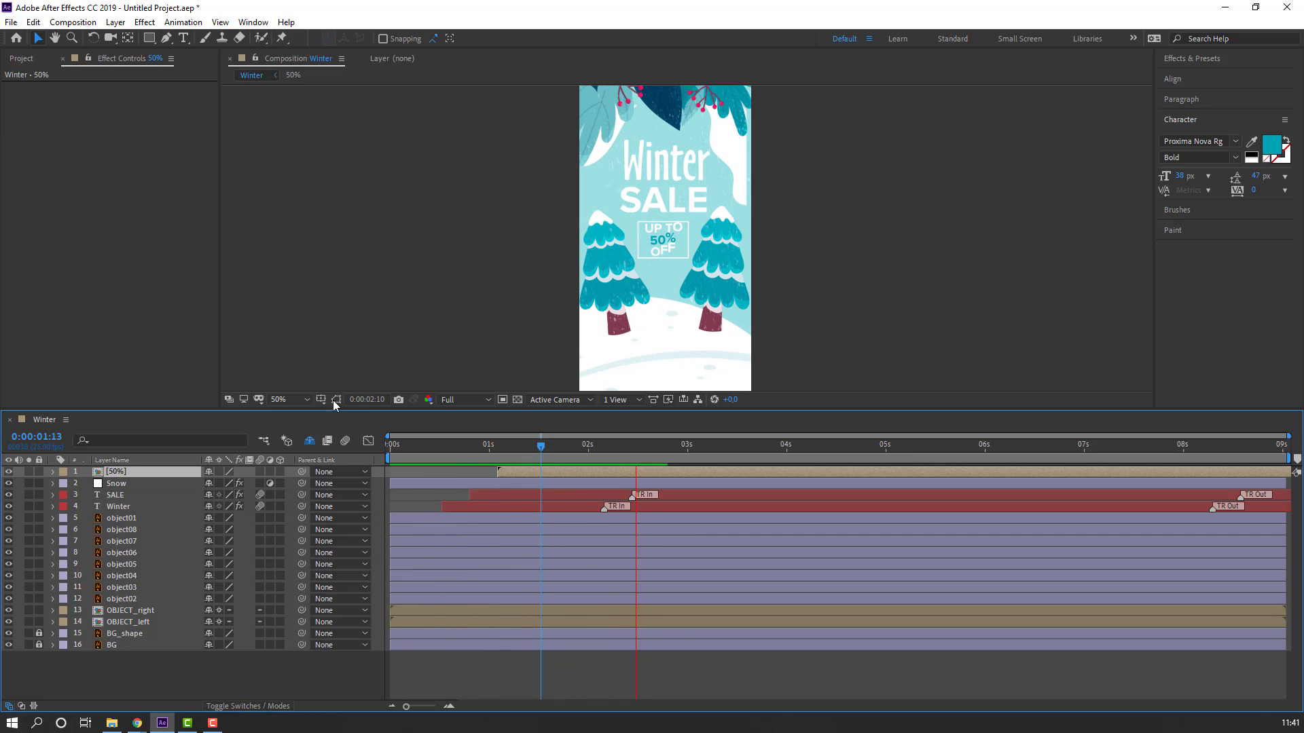
{"action": "left_click", "coordinate": [294, 402]}
{"action": "left_click", "coordinate": [302, 415]}
{"action": "key", "text": "space"}
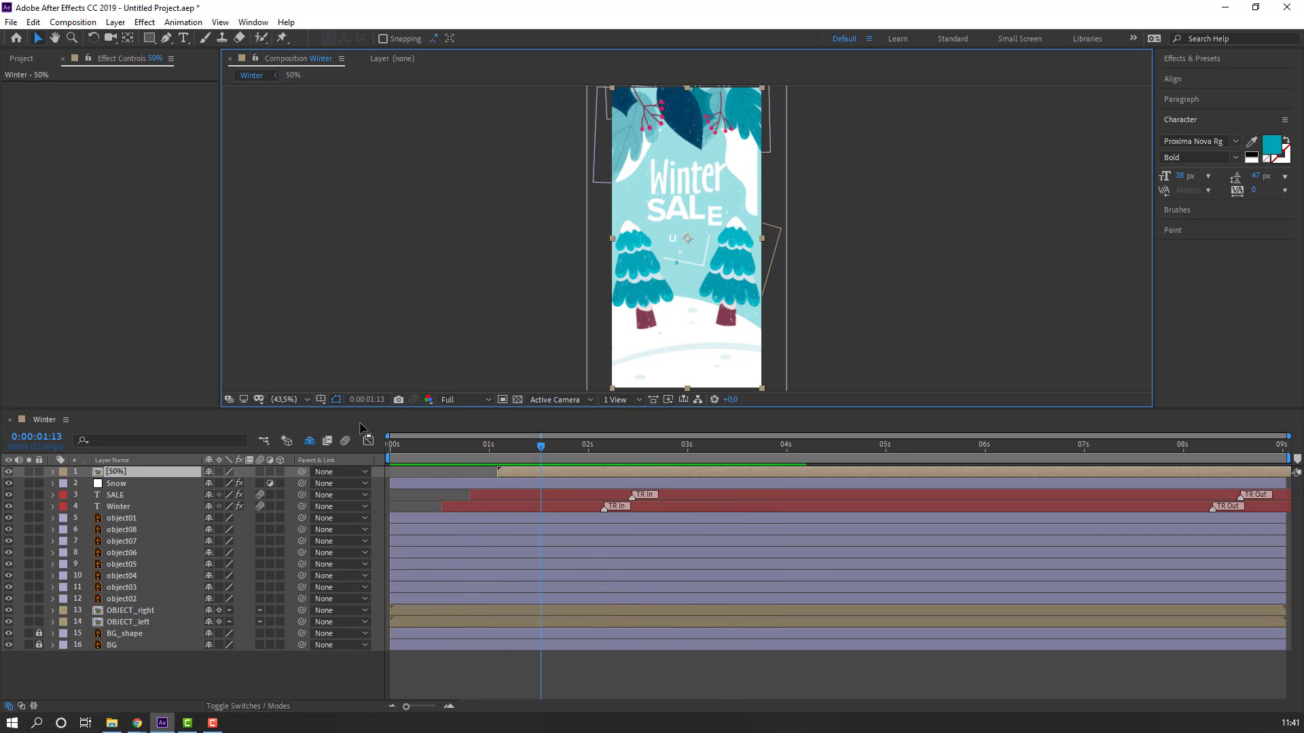
{"action": "key", "text": "space"}
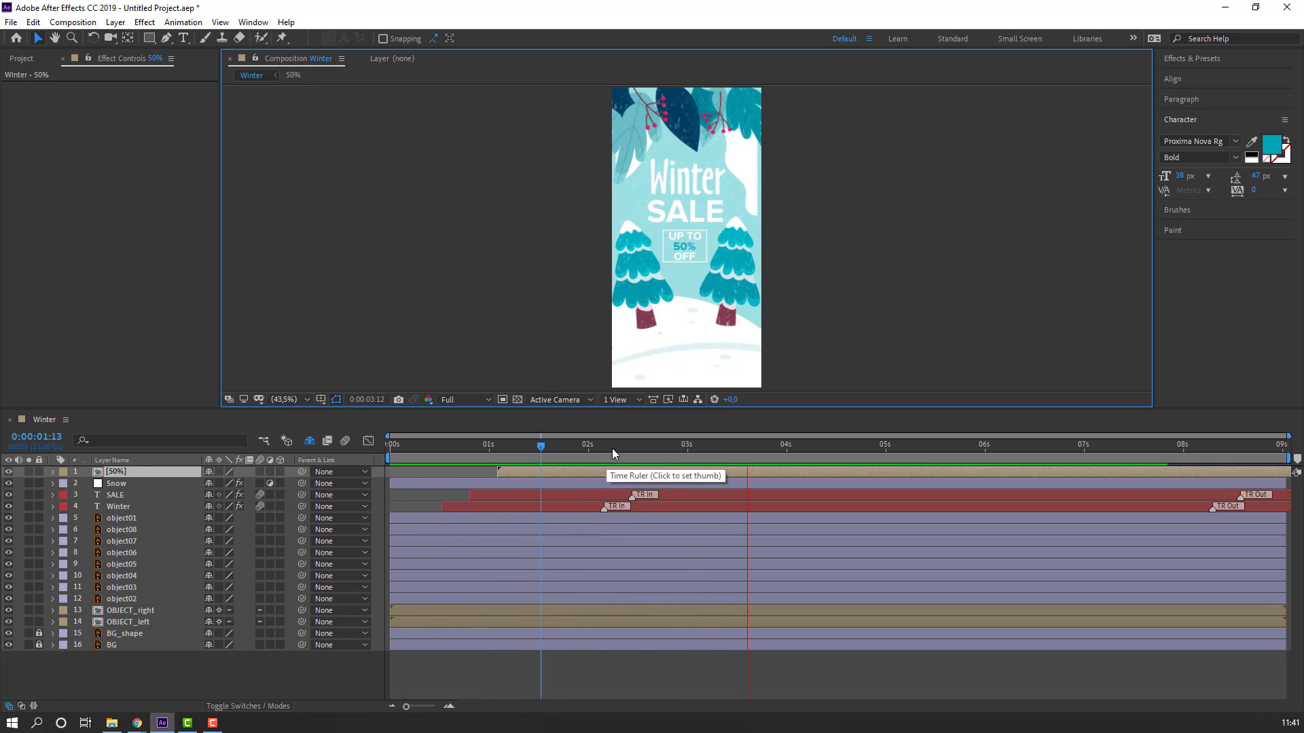
{"action": "left_click", "coordinate": [594, 431]}
- Draw a wide, flat rectangle as a new shape layer near the bottom of the card
{"action": "scroll", "coordinate": [576, 371], "scroll_direction": "up", "scroll_amount": 3}
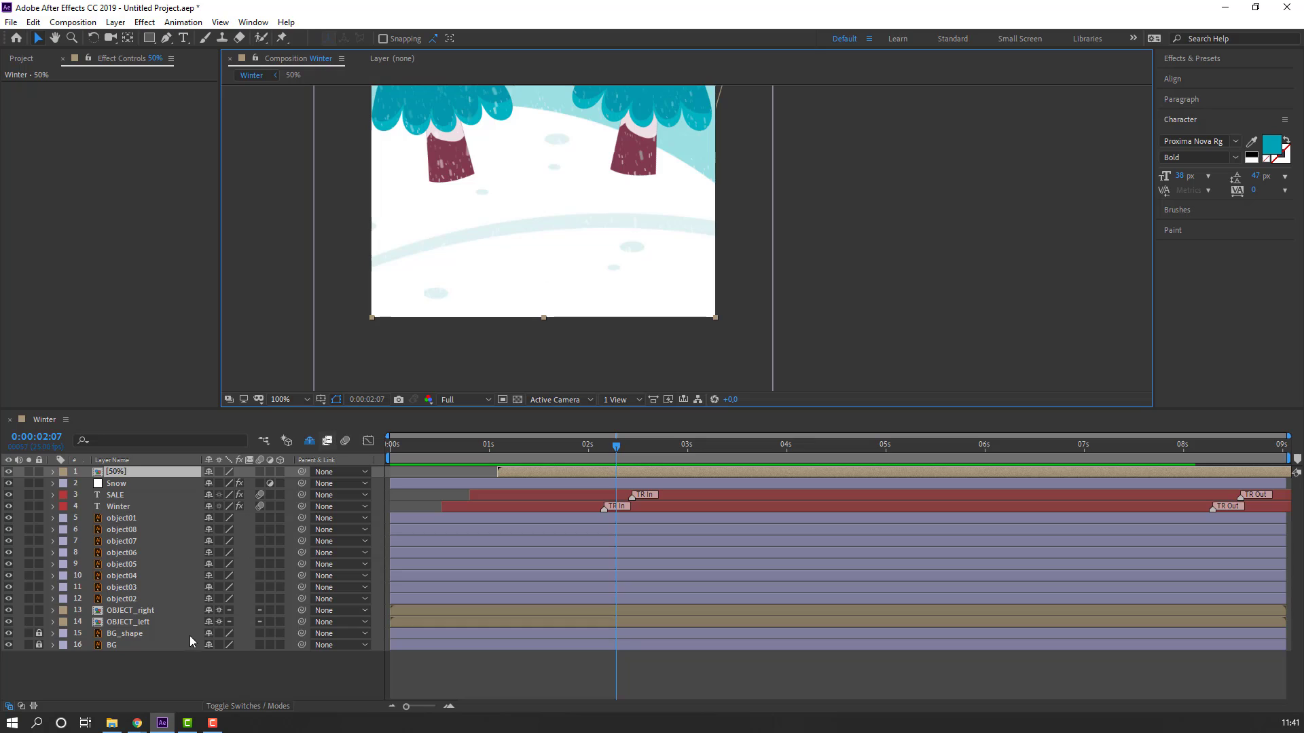
{"action": "left_click", "coordinate": [152, 38]}
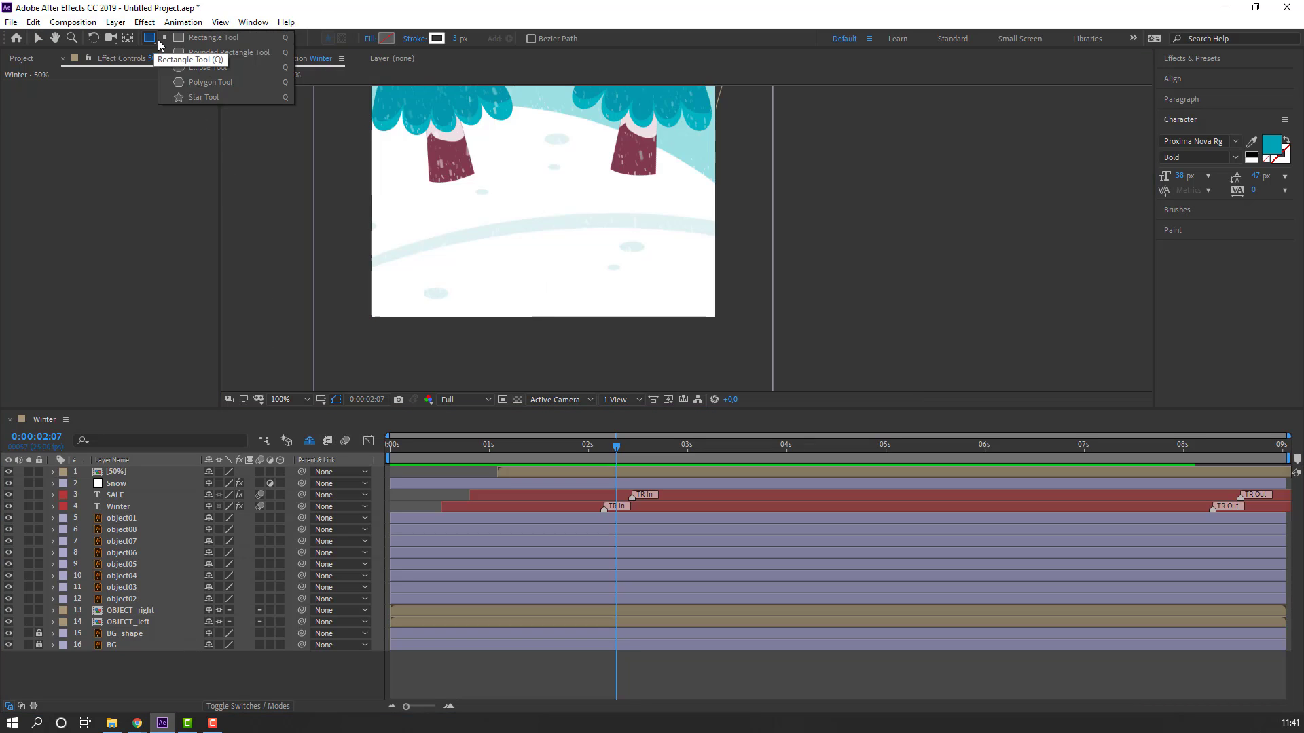
{"action": "scroll", "coordinate": [490, 314], "scroll_direction": "up", "scroll_amount": 1}
{"action": "left_click_drag", "start_coordinate": [437, 315], "coordinate": [655, 274]}
{"action": "scroll", "coordinate": [496, 271], "scroll_direction": "down", "scroll_amount": 1}
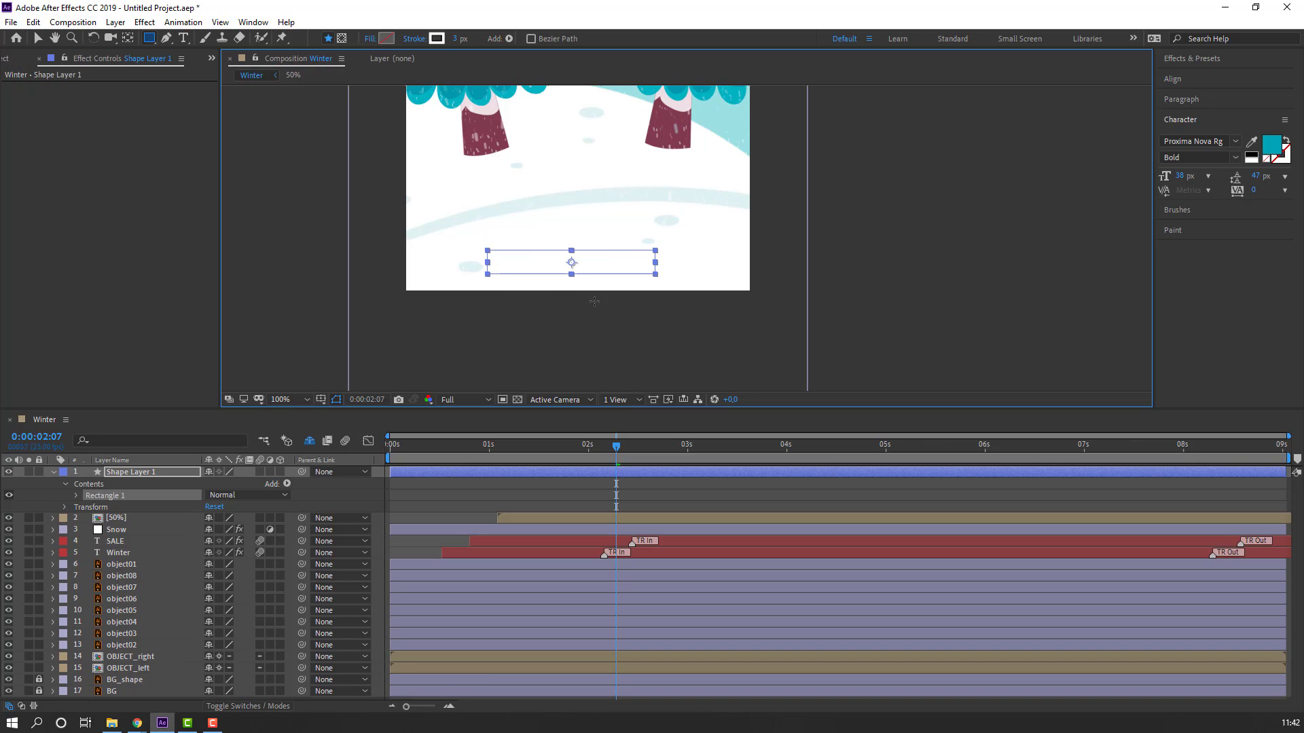
- Set the bottom rectangle's stroke to None
{"action": "left_click", "coordinate": [38, 39]}
{"action": "left_click_drag", "start_coordinate": [703, 191], "coordinate": [643, 286]}
{"action": "left_click_drag", "start_coordinate": [554, 147], "coordinate": [552, 111]}
{"action": "left_click", "coordinate": [523, 38]}
{"action": "left_click", "coordinate": [338, 276]}
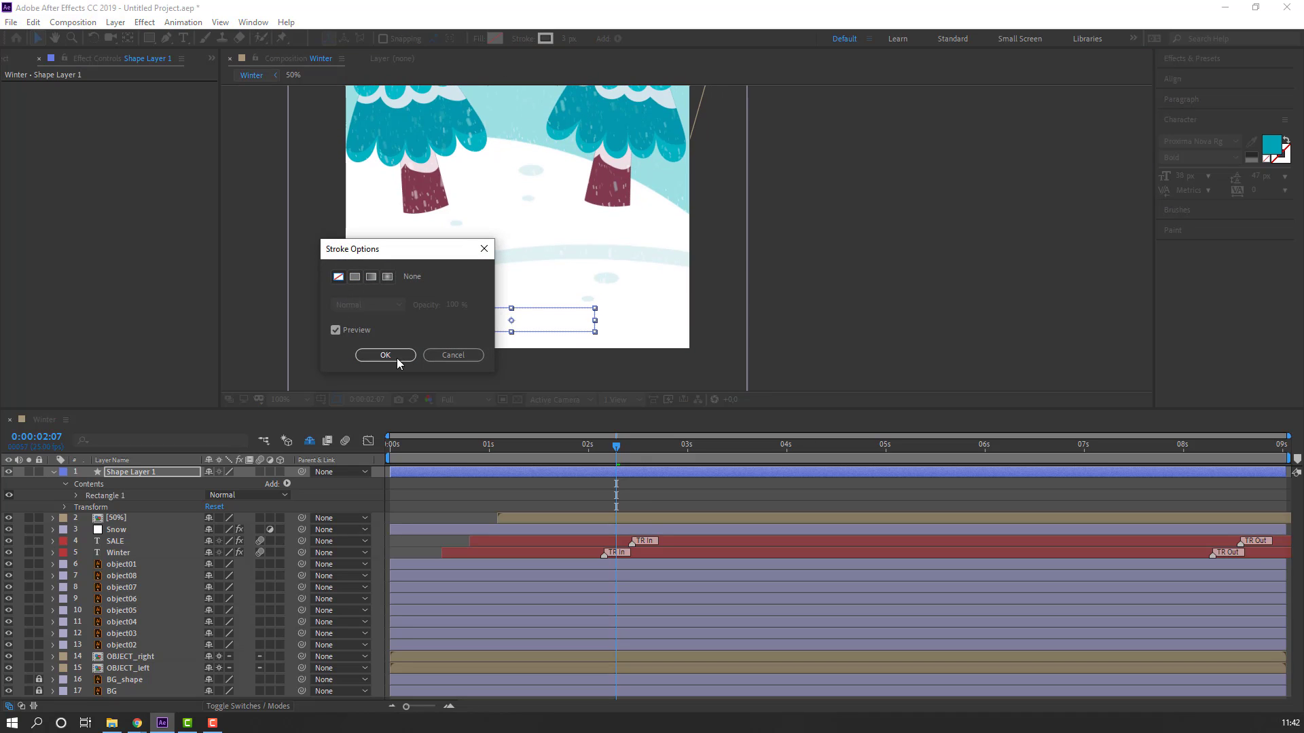
{"action": "left_click", "coordinate": [394, 359]}
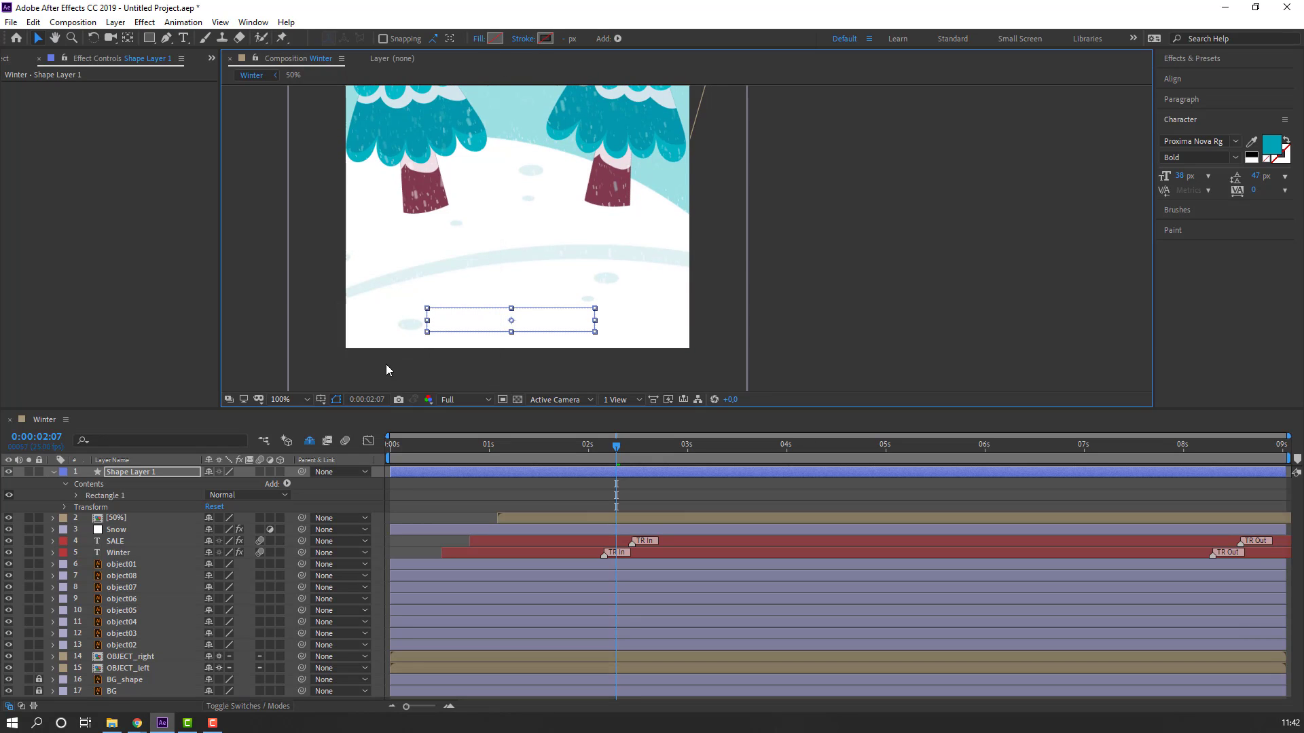
- Fill the bottom rectangle with the teal sampled from the artwork
{"action": "left_click", "coordinate": [495, 39]}
{"action": "left_click", "coordinate": [409, 508]}
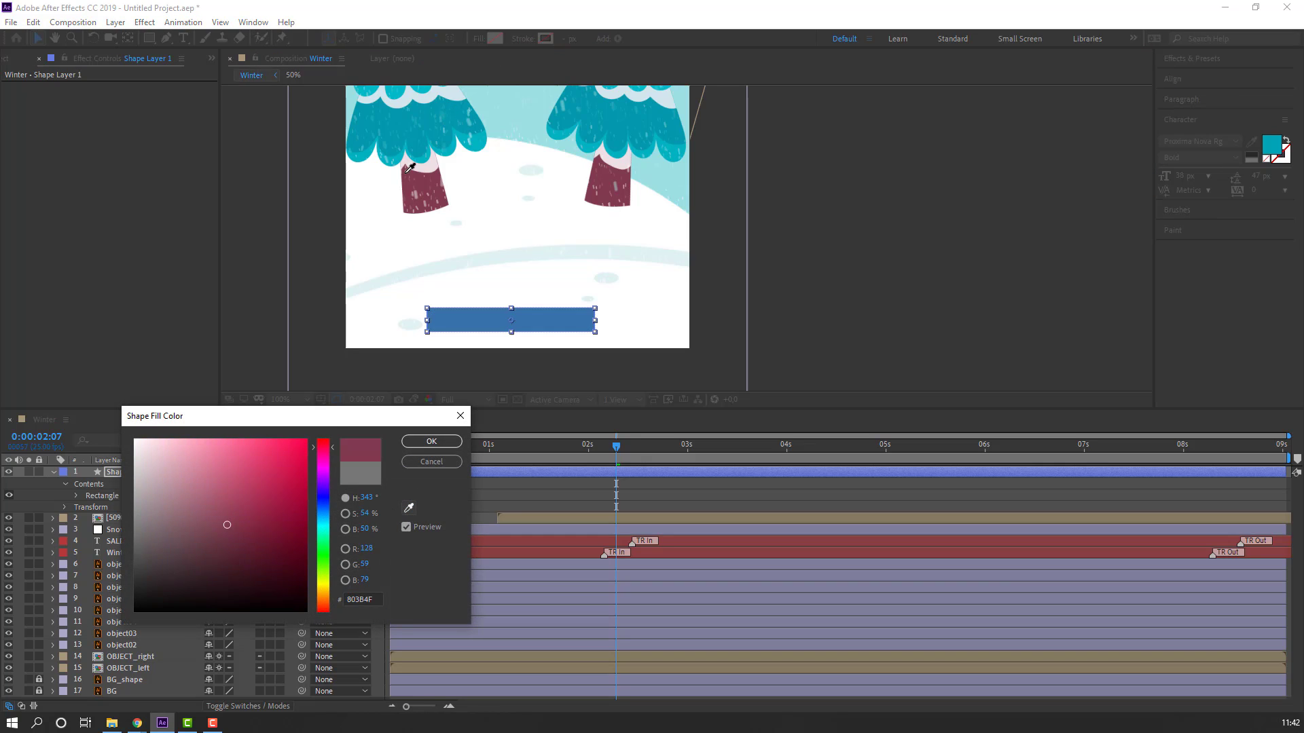
{"action": "left_click", "coordinate": [439, 446]}
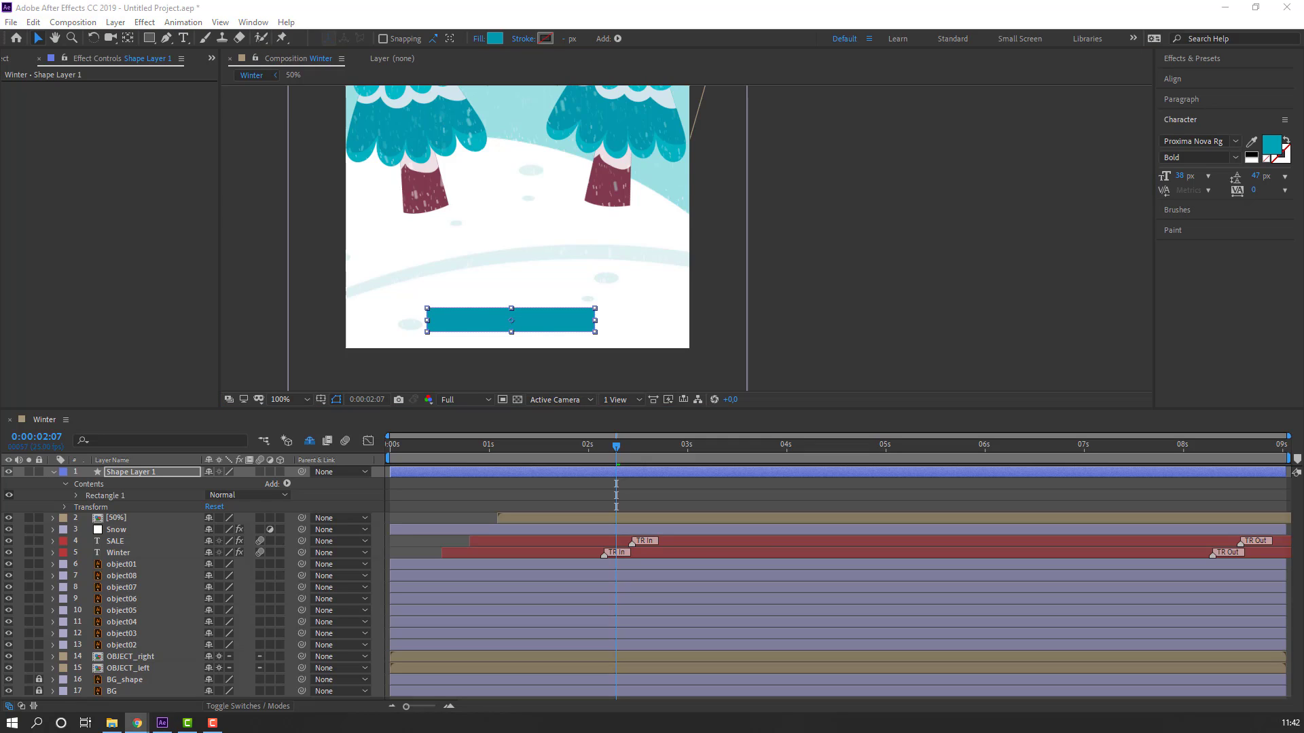
{"action": "left_click", "coordinate": [558, 6]}
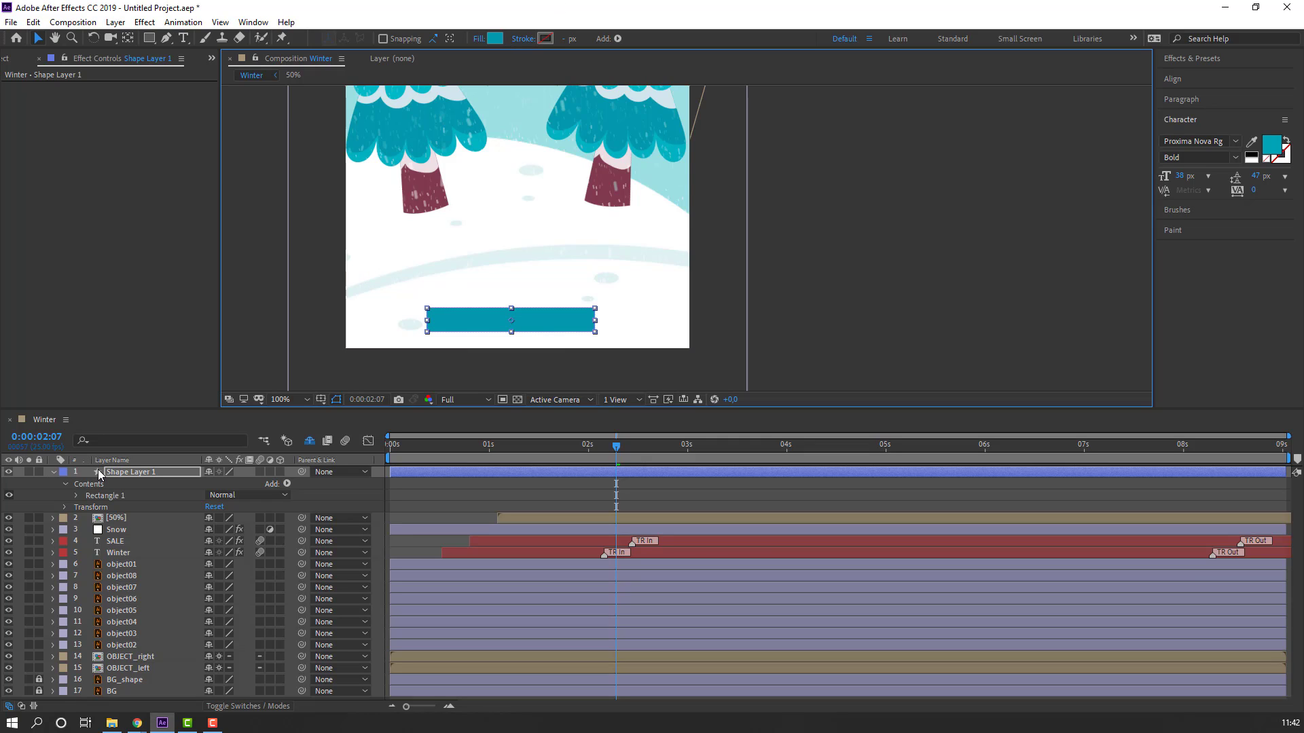
- Change the bottom rectangle's fill to the lighter teal 5AC1CD
{"action": "left_click", "coordinate": [99, 471]}
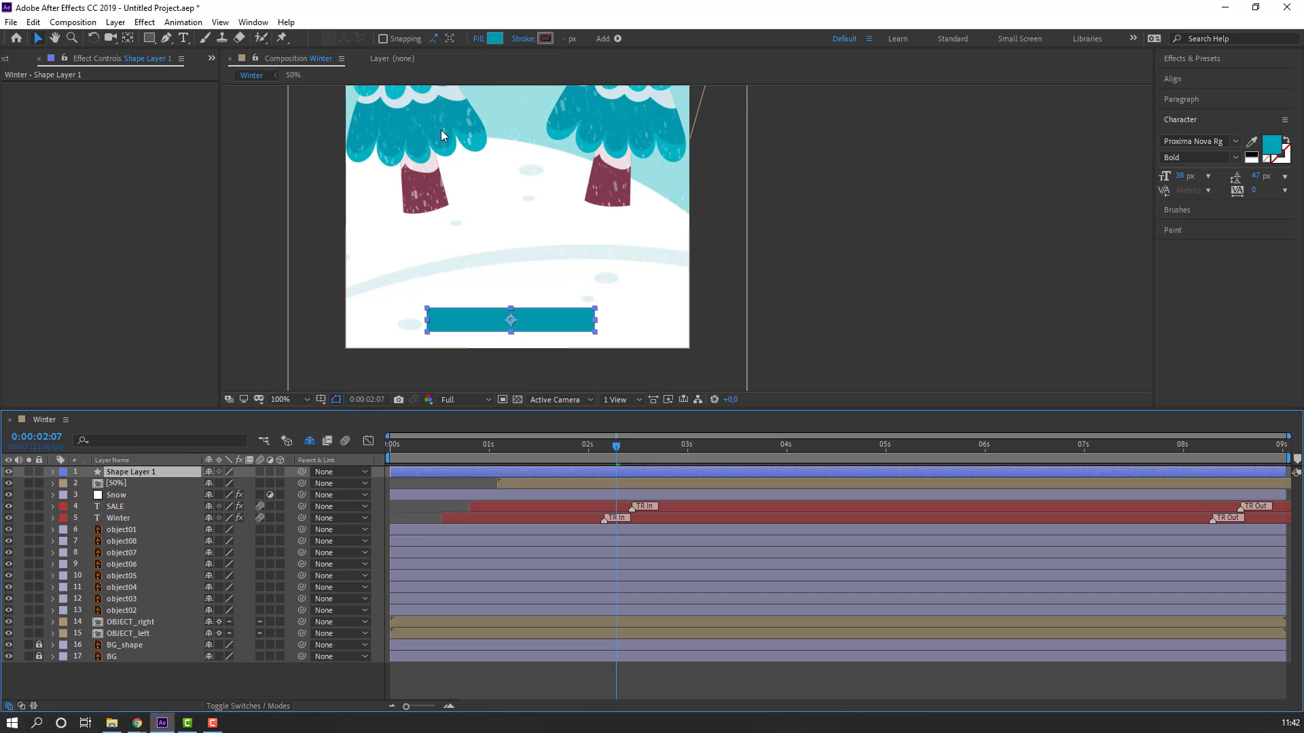
{"action": "left_click", "coordinate": [492, 42]}
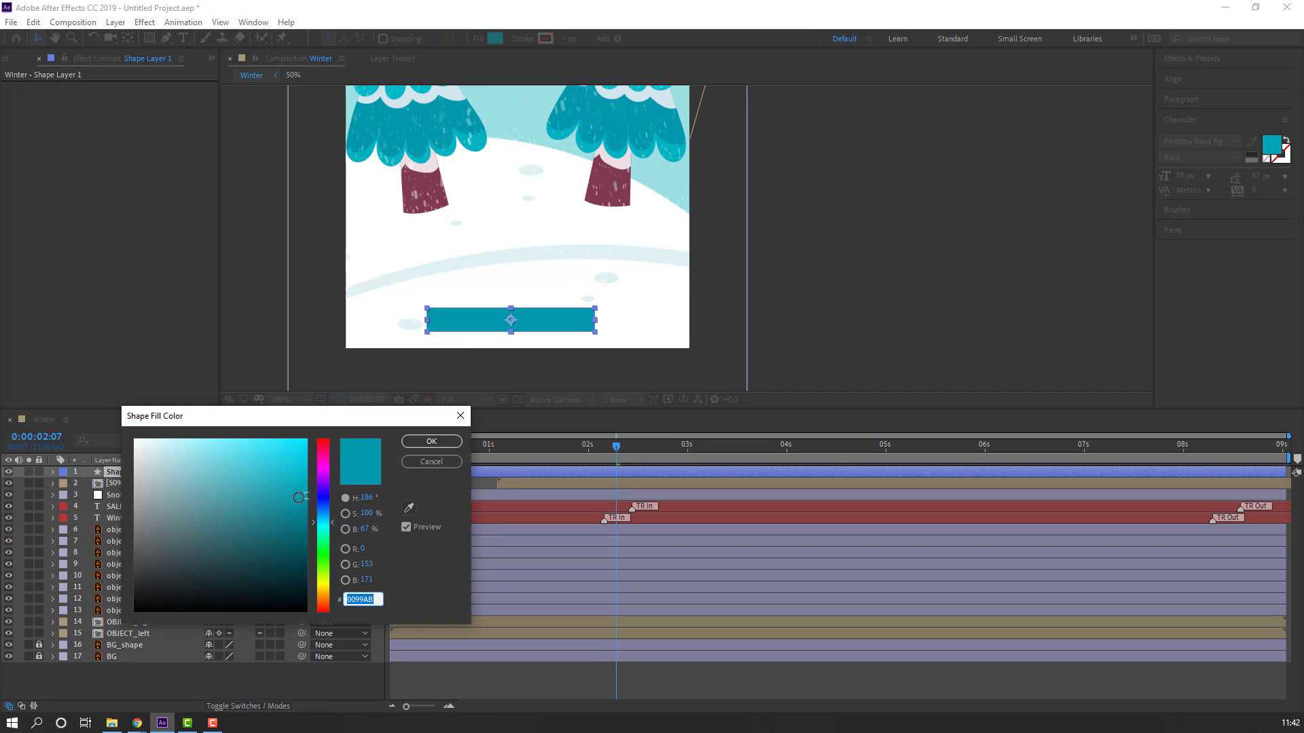
{"action": "left_click_drag", "start_coordinate": [299, 498], "coordinate": [267, 451]}
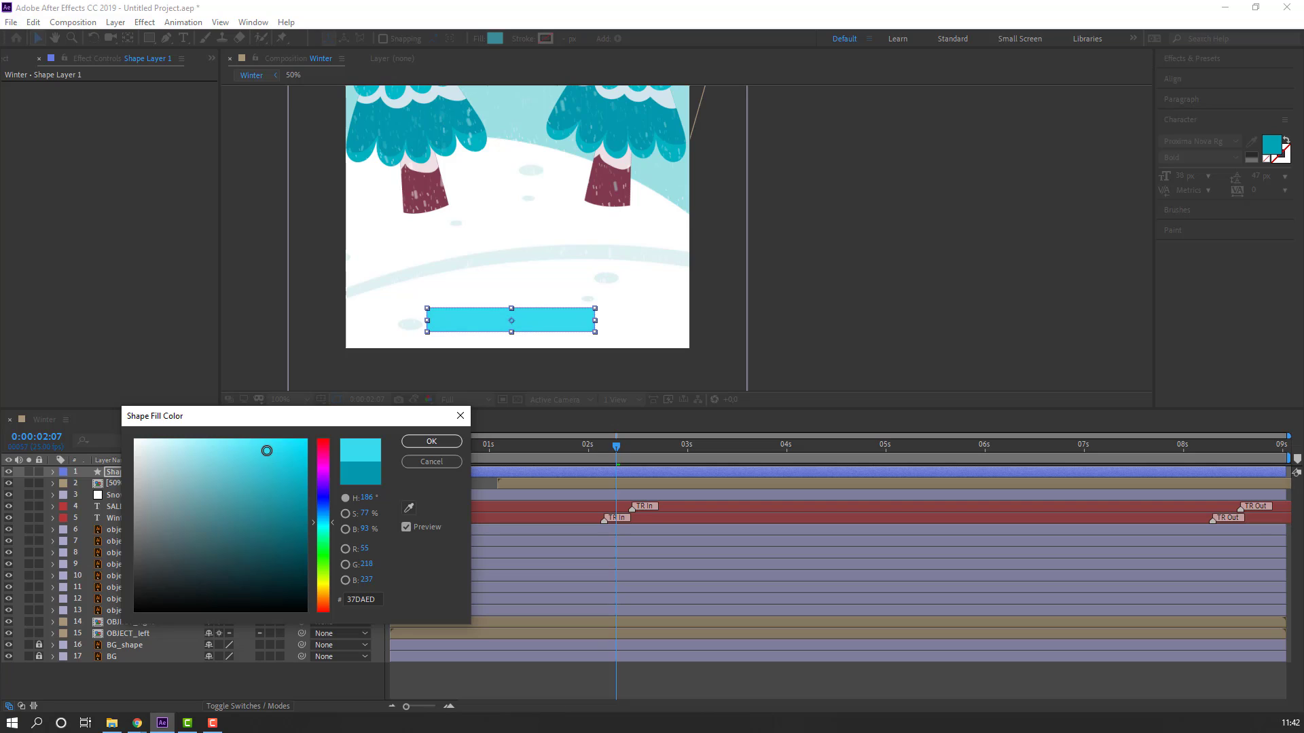
{"action": "left_click", "coordinate": [432, 442]}
- Duplicate the SALE text layer, move the copy above all other layers, and shift it to start at the beginning of the timeline
{"action": "scroll", "coordinate": [487, 343], "scroll_direction": "up", "scroll_amount": 3}
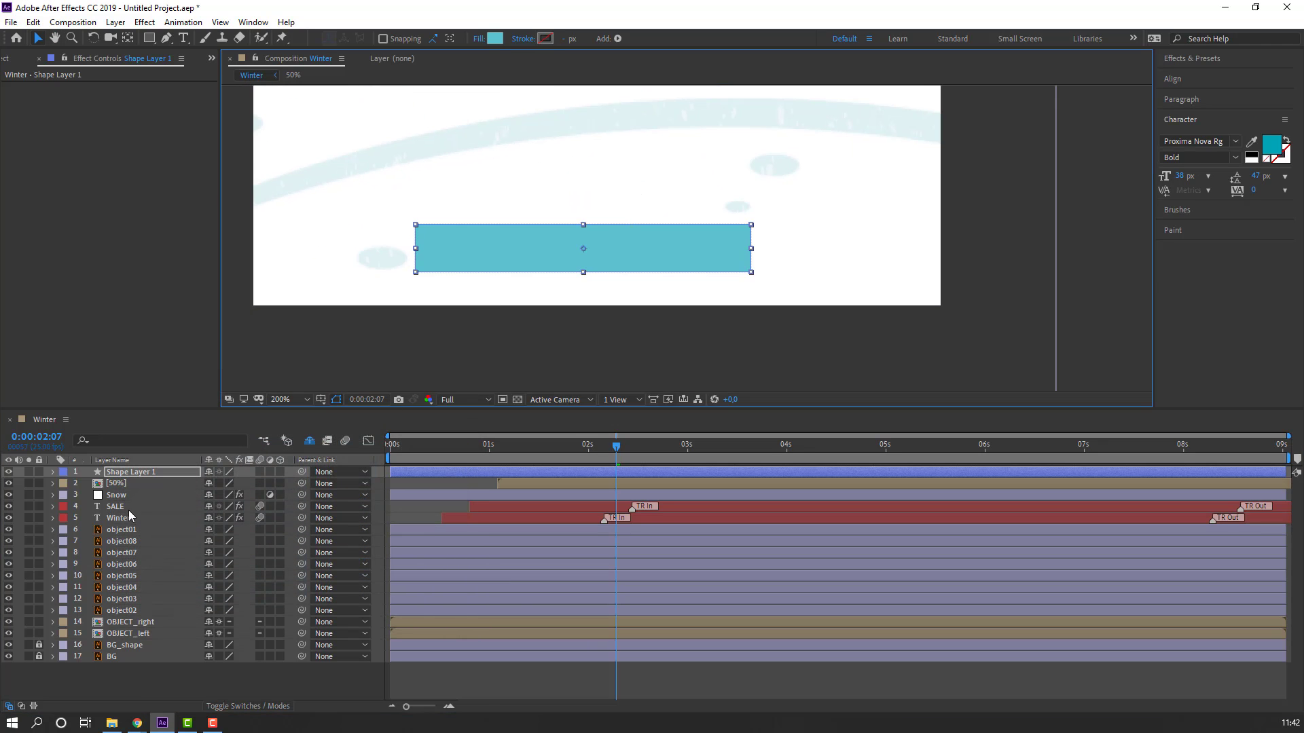
{"action": "left_click", "coordinate": [129, 508]}
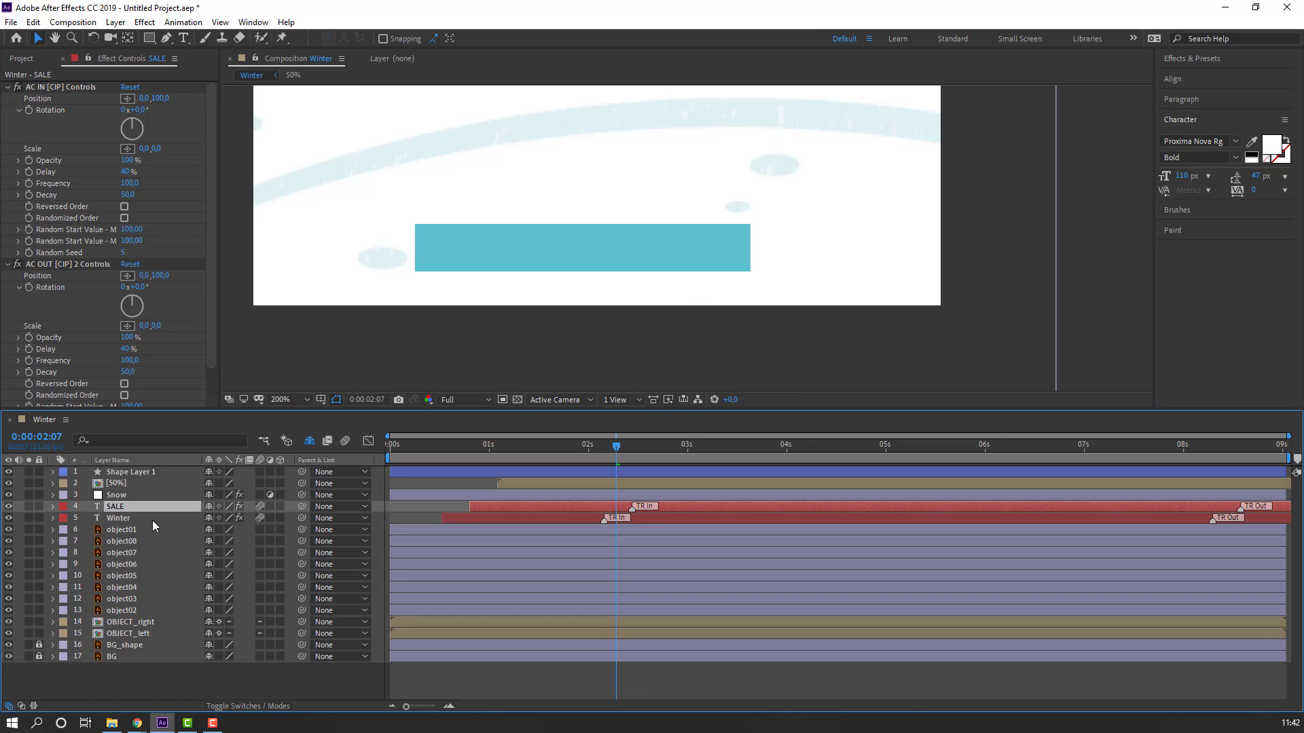
{"action": "key", "text": "ctrl+d"}
{"action": "left_click_drag", "start_coordinate": [116, 508], "coordinate": [112, 467]}
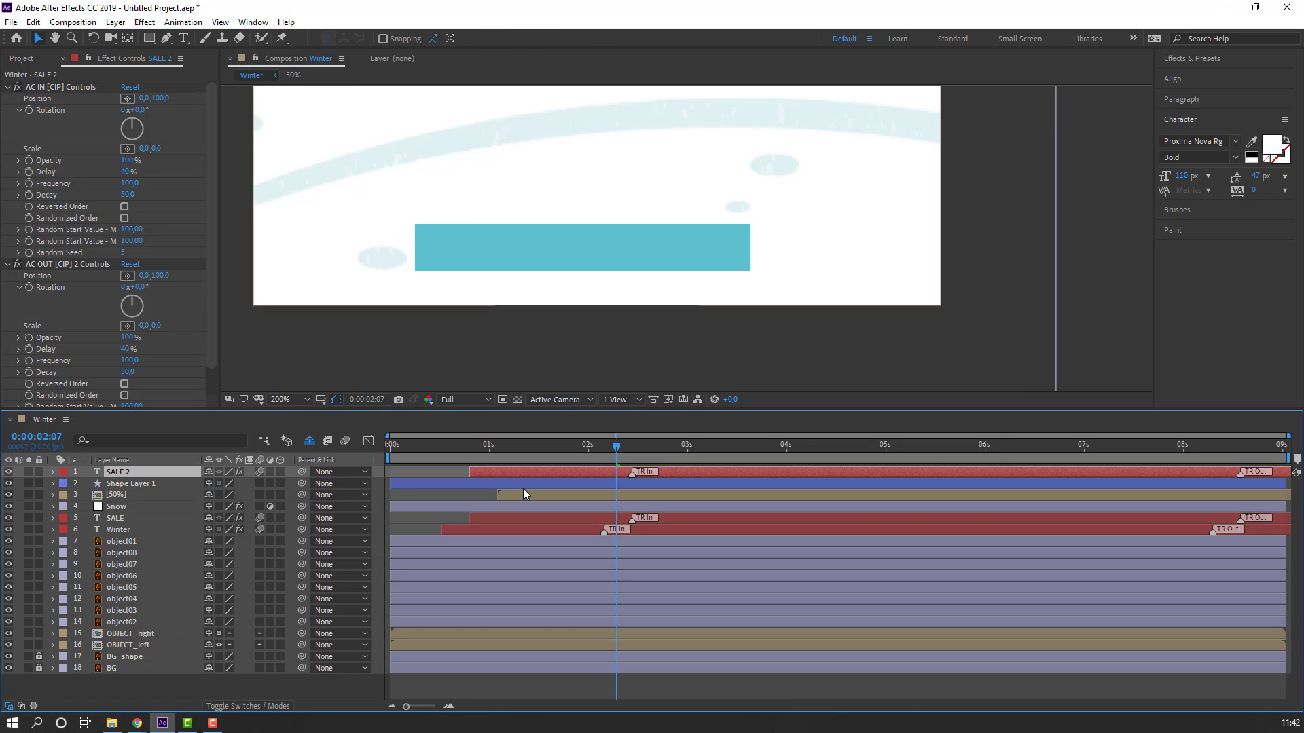
{"action": "left_click_drag", "start_coordinate": [487, 473], "coordinate": [409, 476]}
- Remove the Overshoot in and out transition presets from the duplicated SALE text with Animation Composer
{"action": "left_click", "coordinate": [252, 23]}
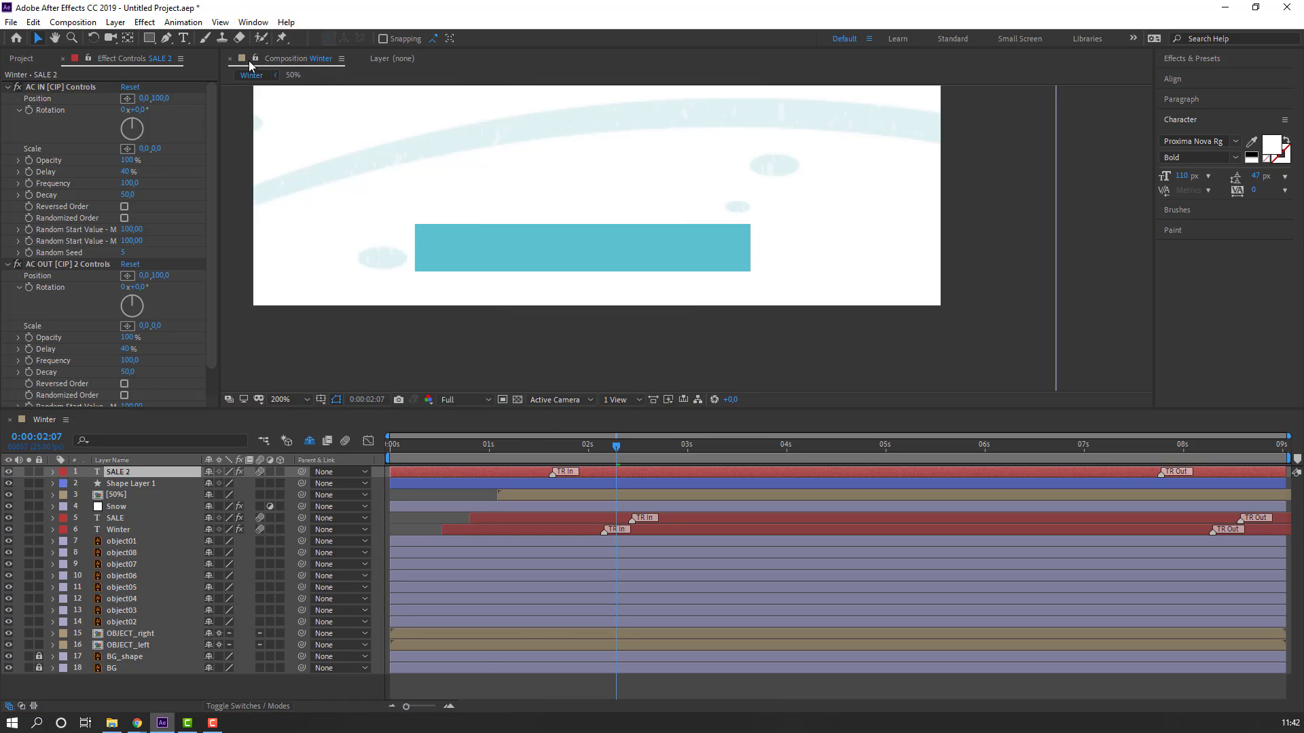
{"action": "left_click", "coordinate": [265, 23]}
{"action": "left_click", "coordinate": [275, 128]}
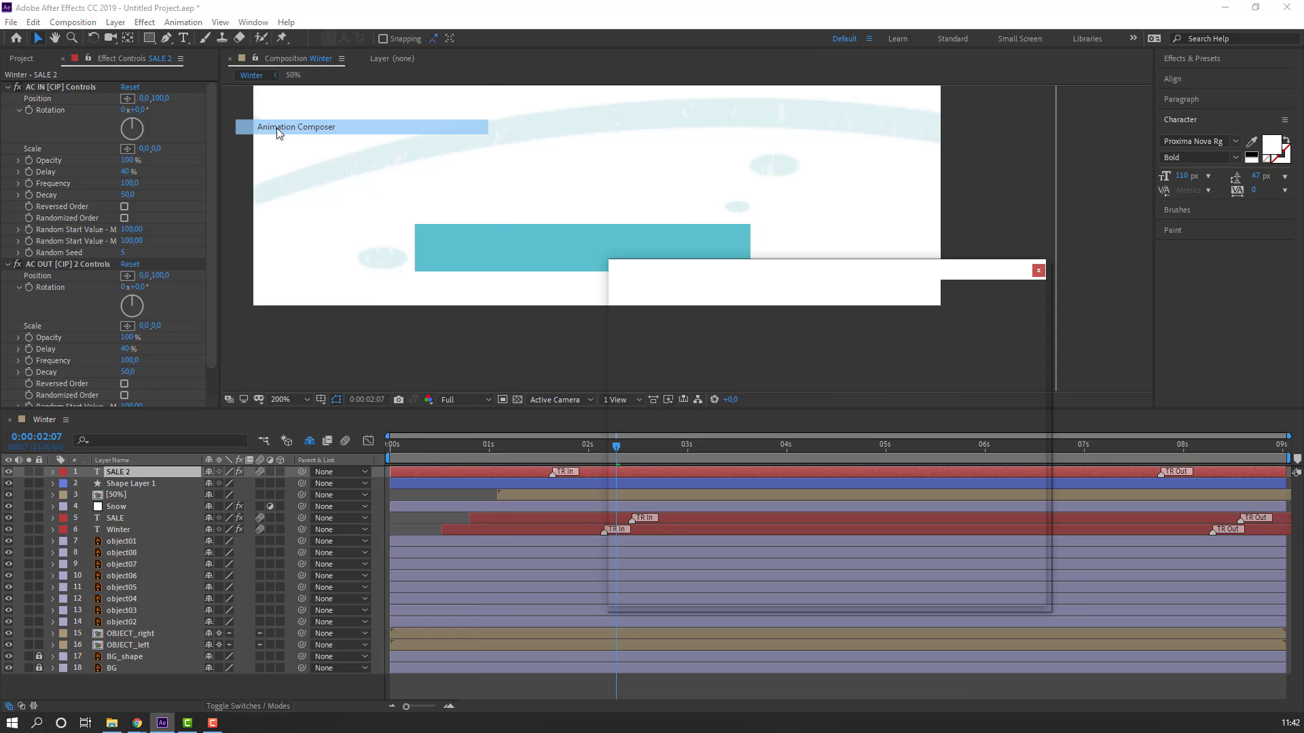
{"action": "left_click_drag", "start_coordinate": [820, 269], "coordinate": [364, 164]}
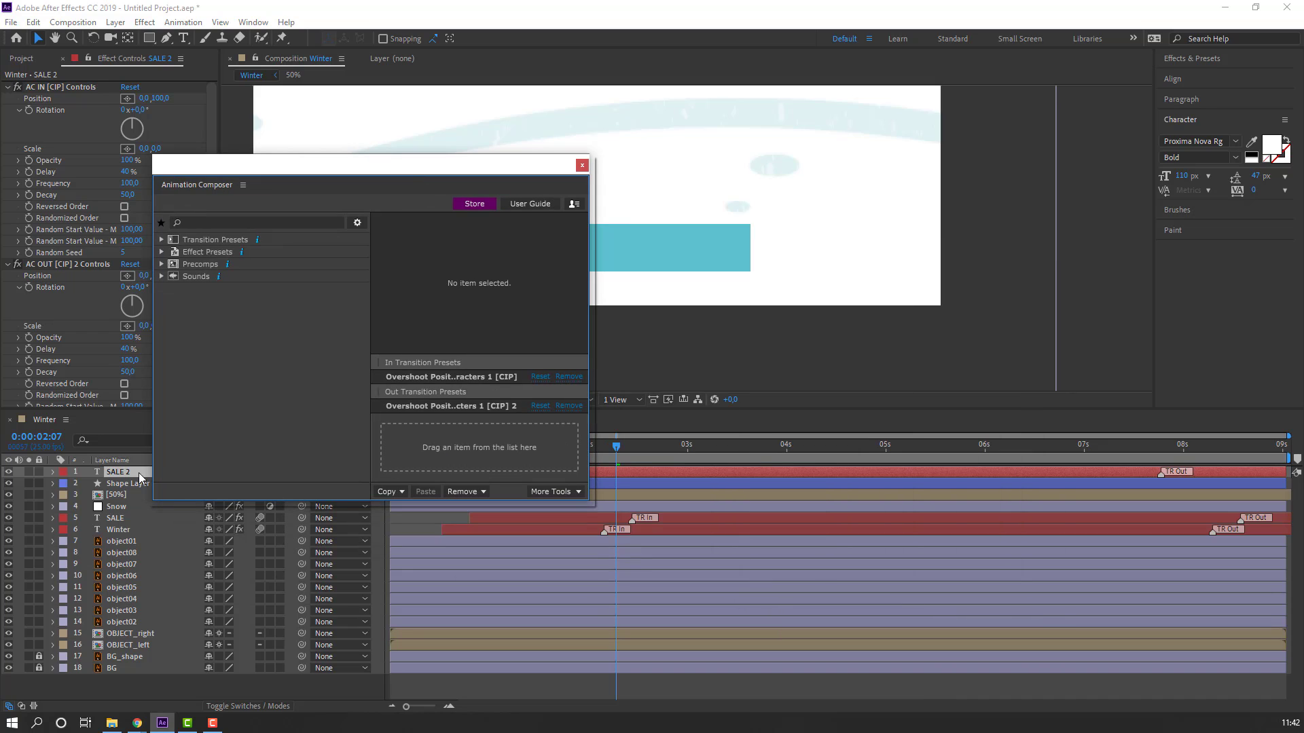
{"action": "left_click", "coordinate": [569, 378]}
{"action": "left_click", "coordinate": [569, 378]}
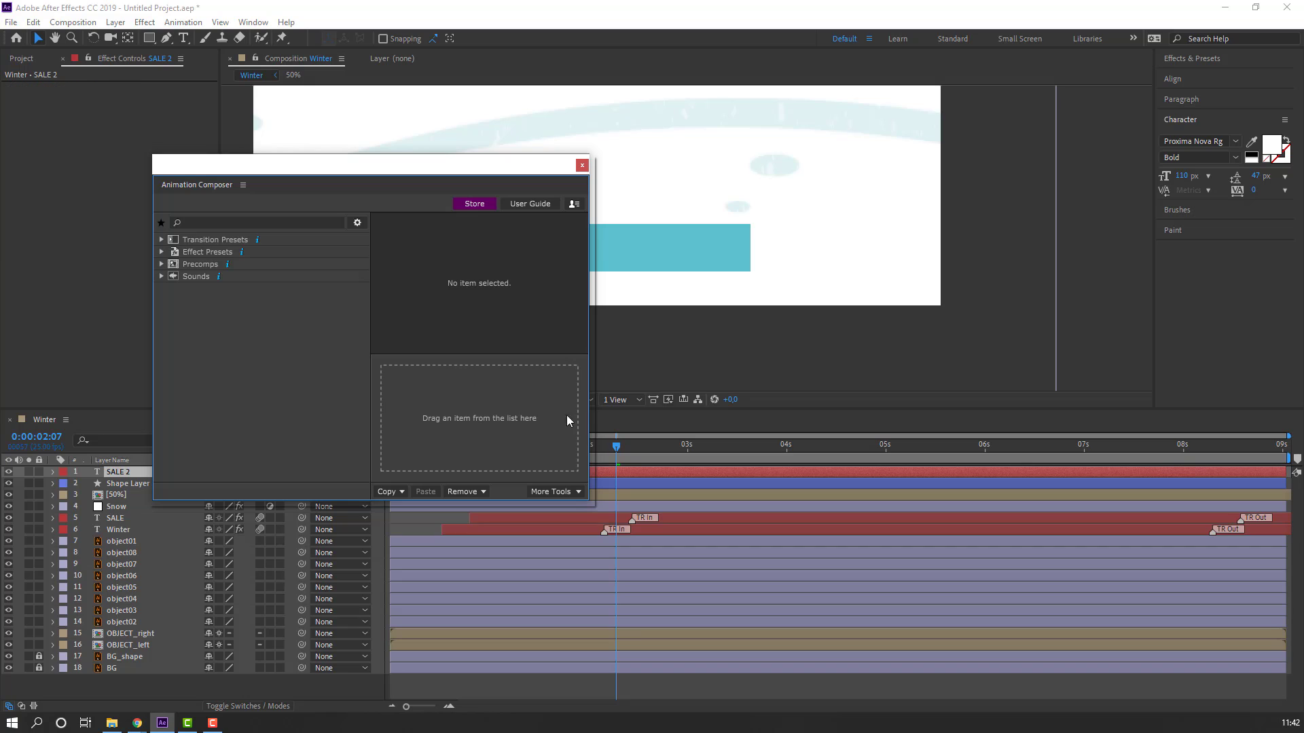
{"action": "left_click", "coordinate": [582, 167]}
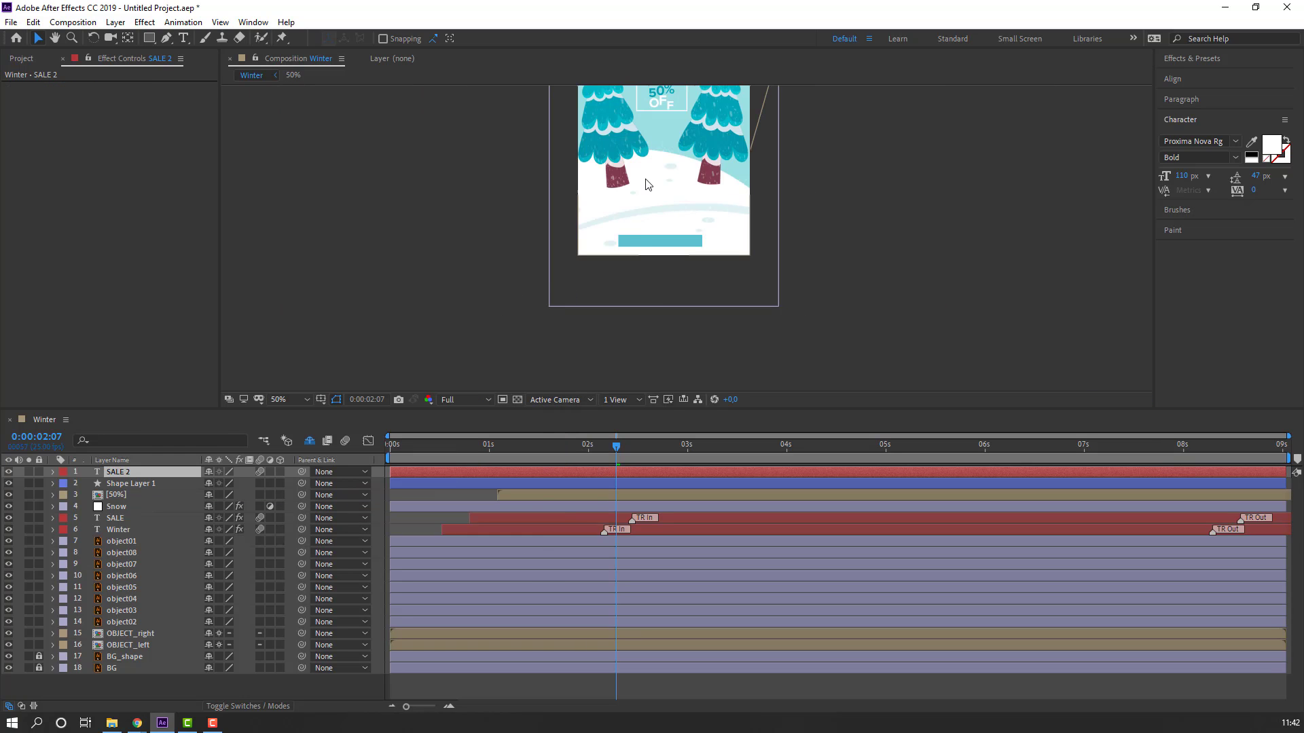
- Move the duplicated SALE text onto the bottom teal bar and set its font size to 28 px
{"action": "scroll", "coordinate": [647, 287], "scroll_direction": "down", "scroll_amount": 2}
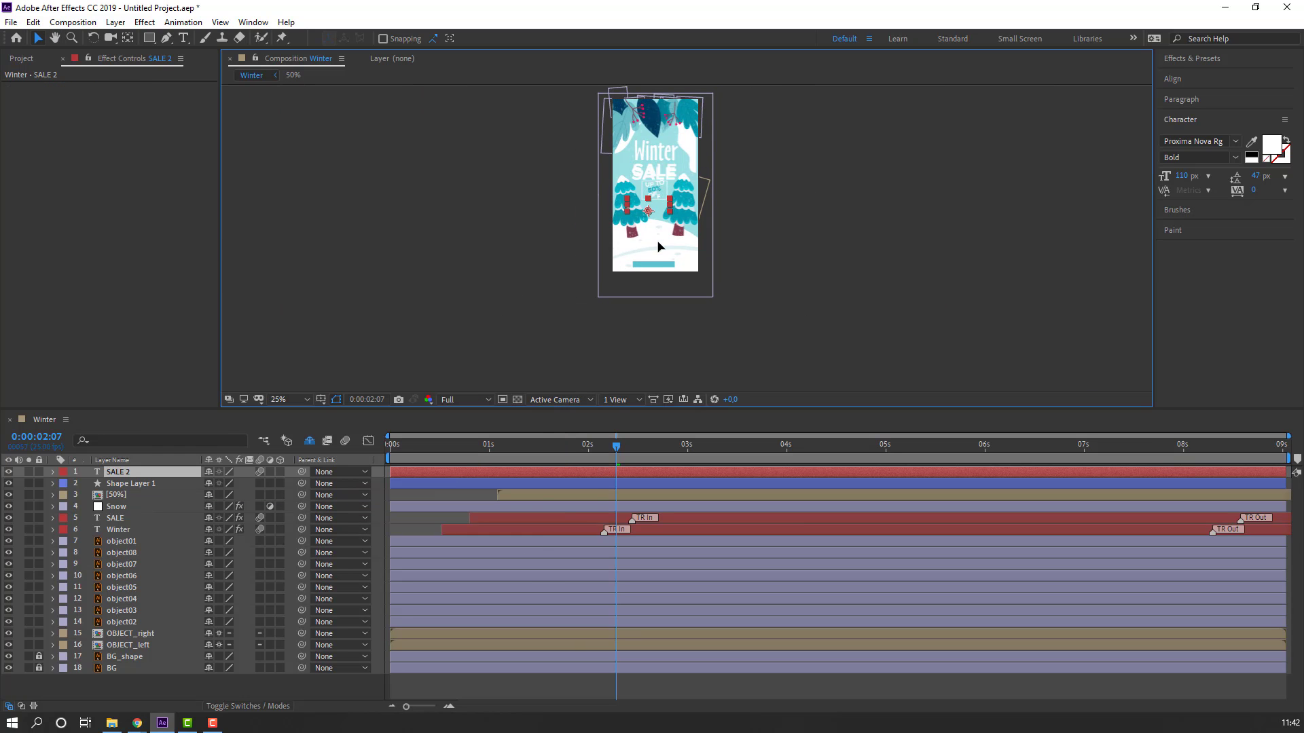
{"action": "scroll", "coordinate": [663, 299], "scroll_direction": "up", "scroll_amount": 6}
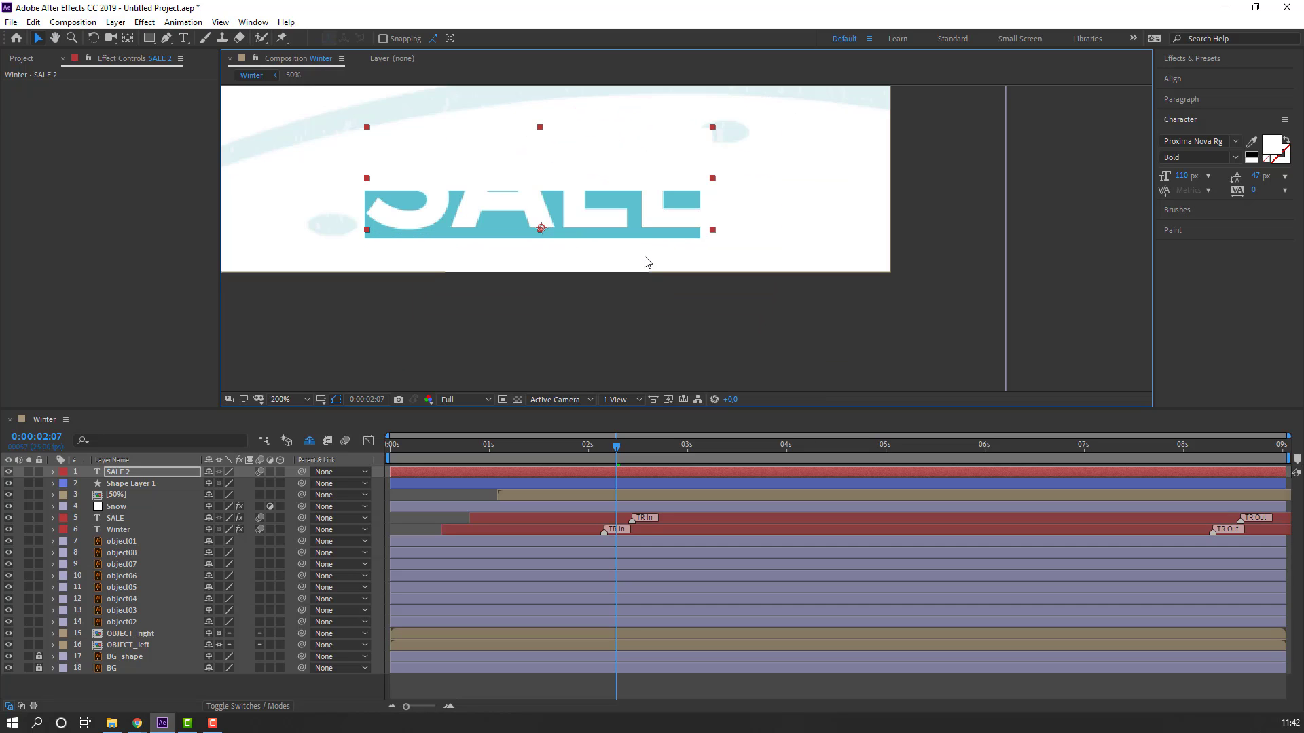
{"action": "left_click_drag", "start_coordinate": [636, 203], "coordinate": [629, 222]}
{"action": "left_click_drag", "start_coordinate": [1186, 179], "coordinate": [1147, 193]}
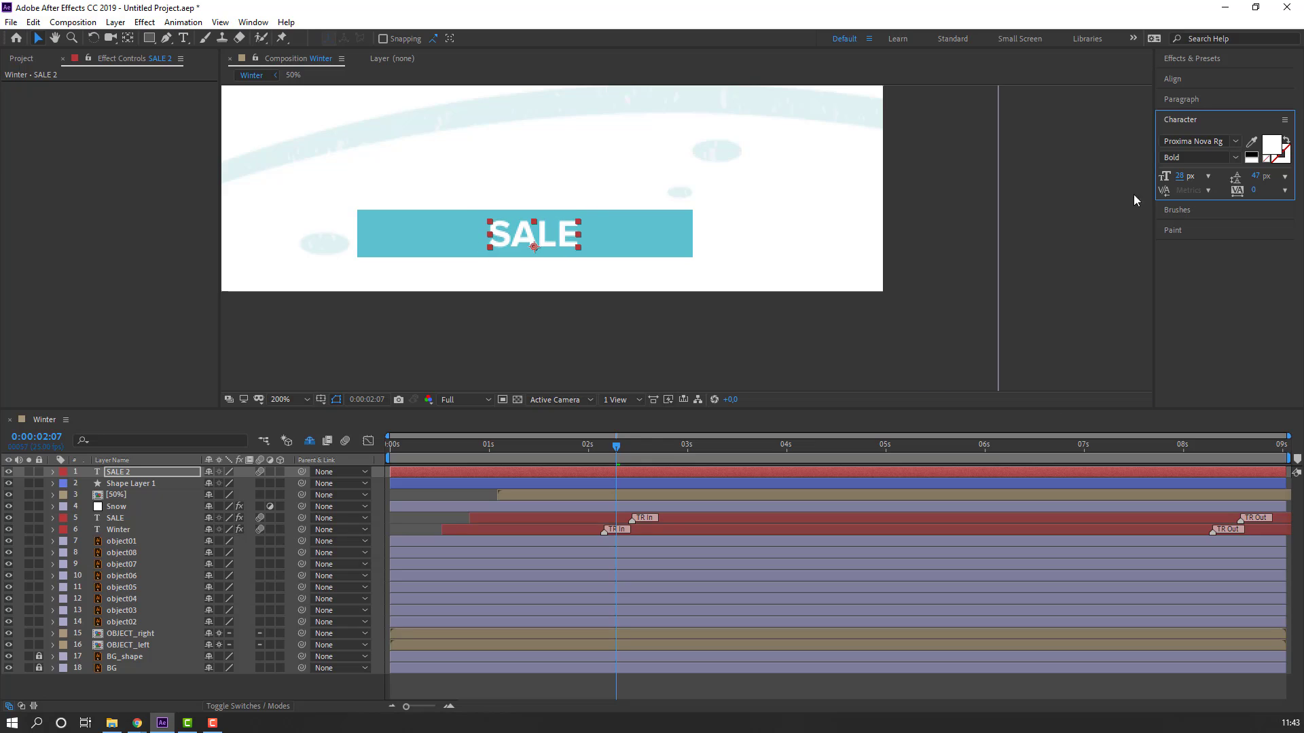
- Replace the wording of the text on the teal bar with SWIPE UP
{"action": "double_click", "coordinate": [546, 233]}
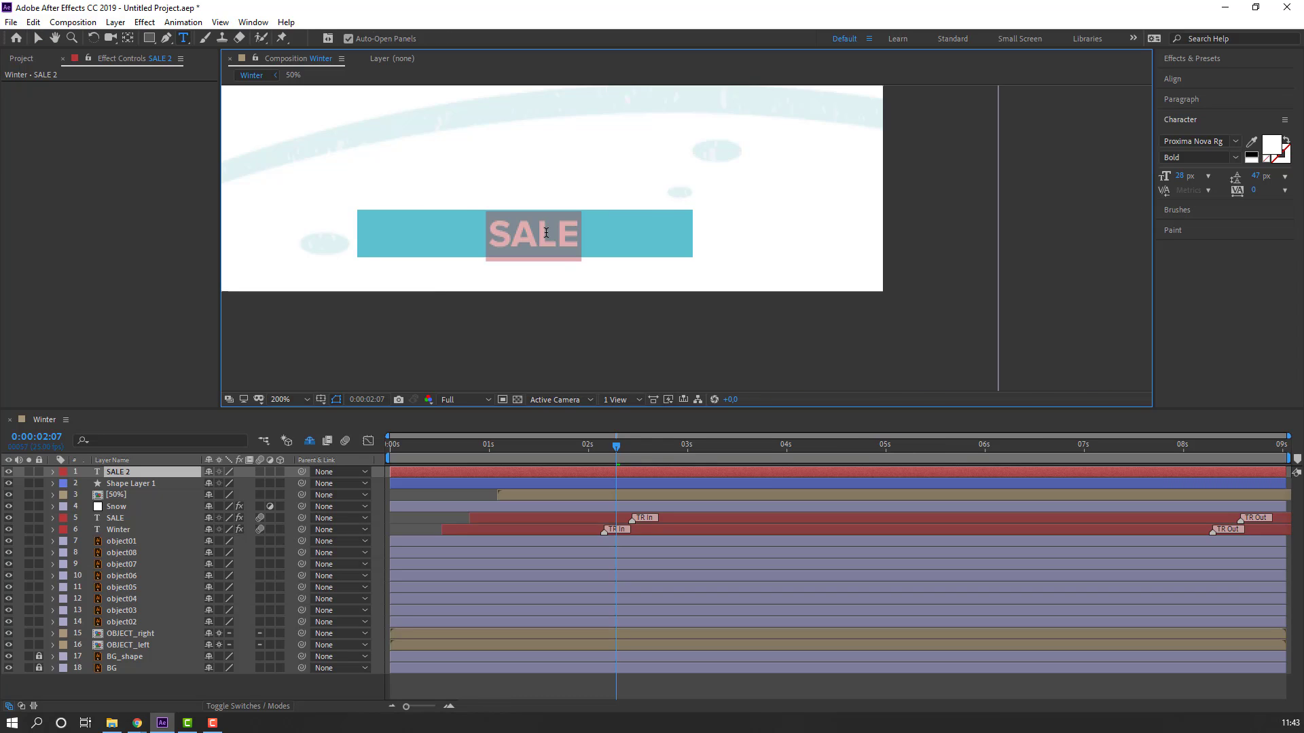
{"action": "type", "text": "SWIP"}
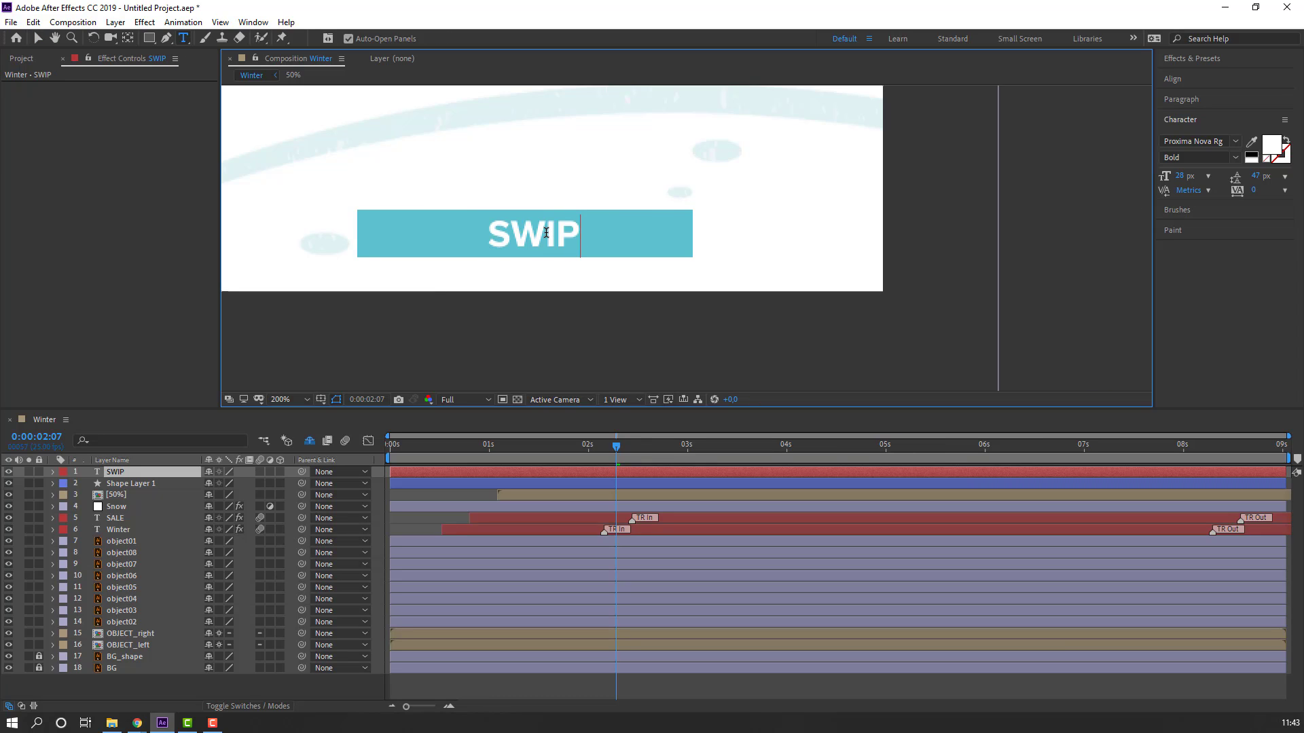
{"action": "type", "text": "E UP"}
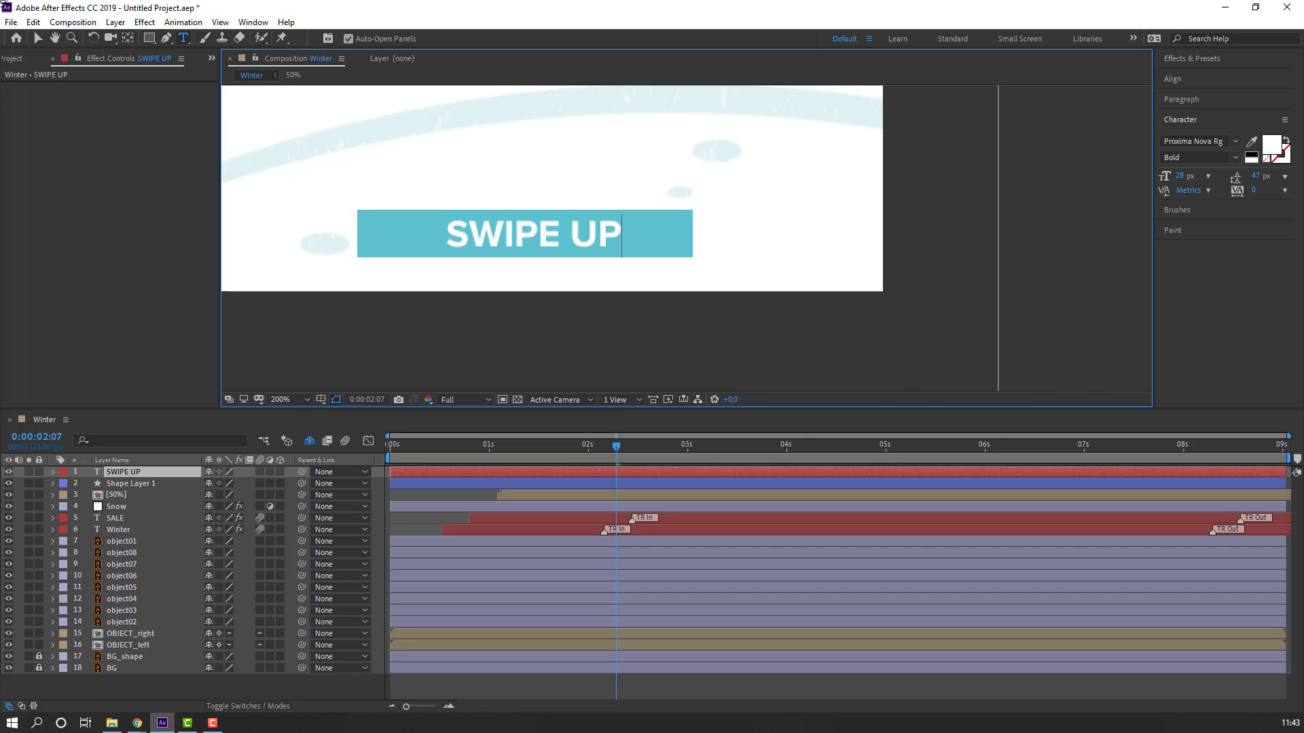
{"action": "left_click", "coordinate": [37, 38]}
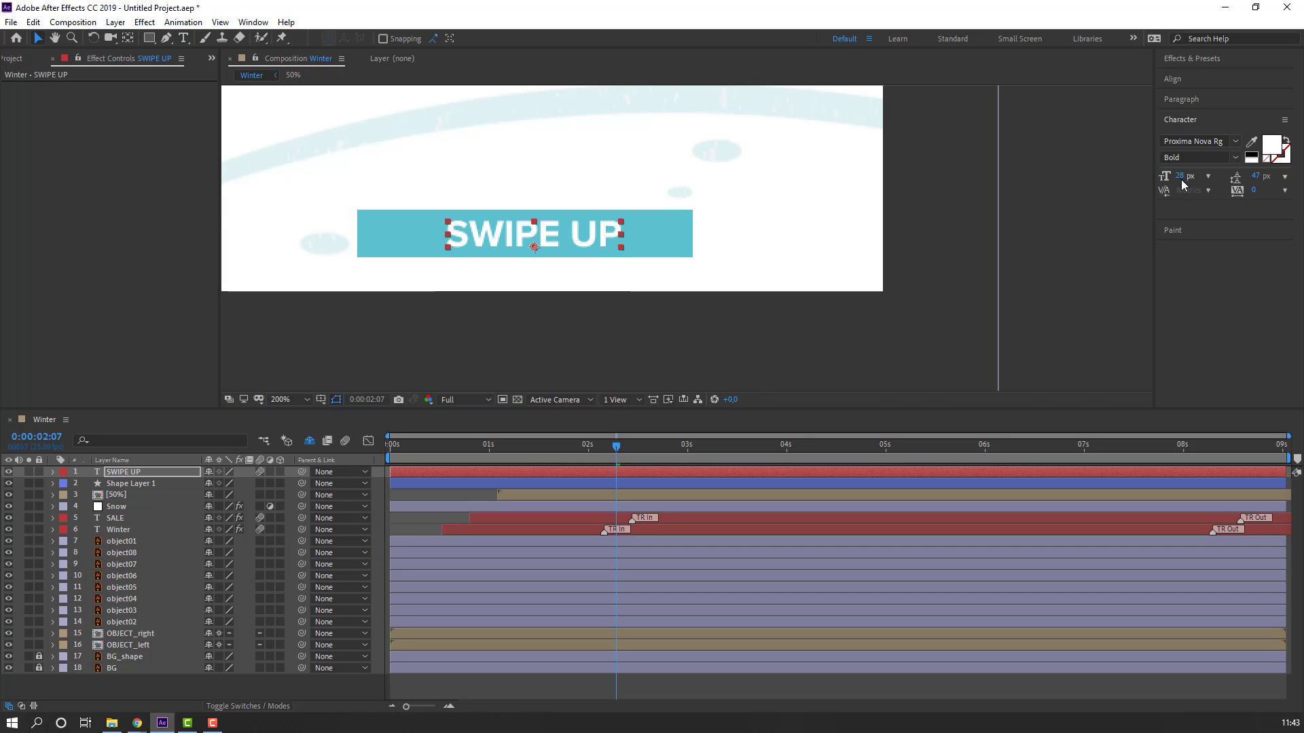
- Set the SWIPE UP text's font size to 40 px and nudge it down to sit centred in the bar's height
{"action": "left_click_drag", "start_coordinate": [1182, 185], "coordinate": [1214, 177]}
{"action": "key", "text": "Down"}
{"action": "key", "text": "Down"}
{"action": "key", "text": "Down"}
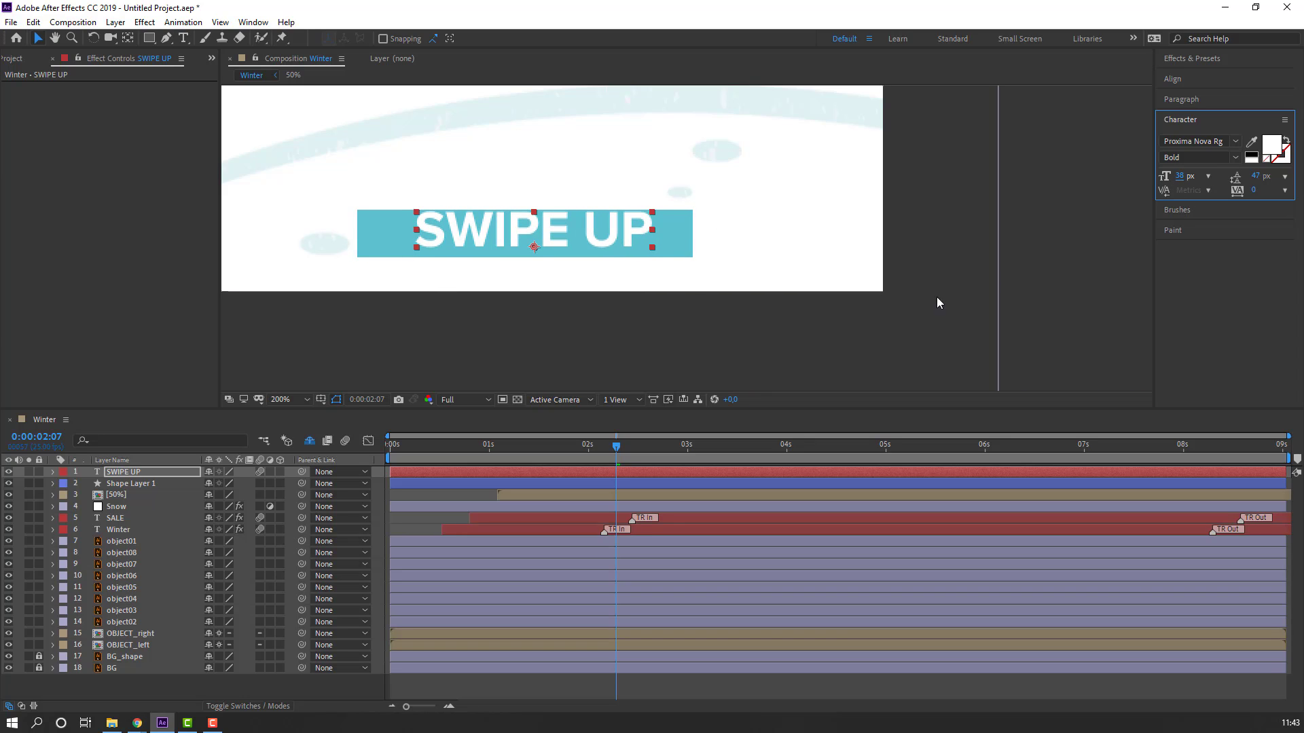
{"action": "key", "text": "Up"}
{"action": "key", "text": "Up"}
{"action": "left_click", "coordinate": [163, 484]}
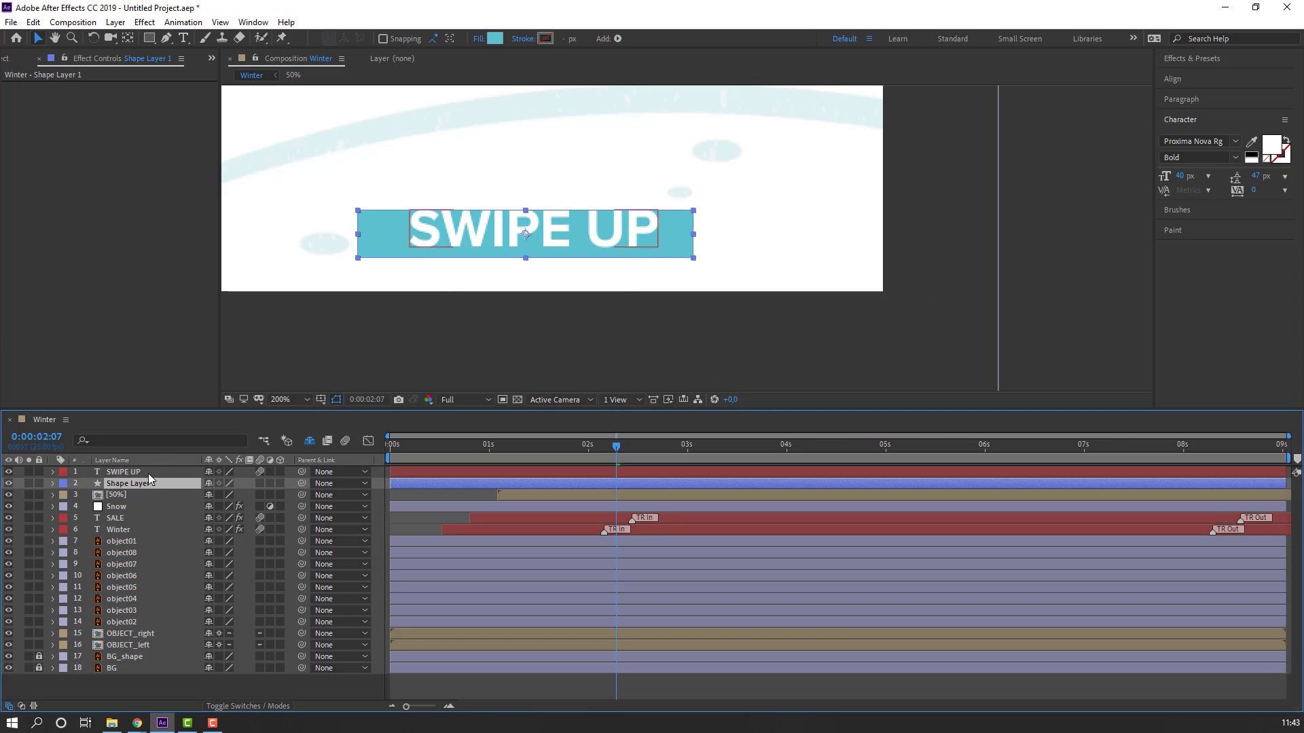
{"action": "left_click", "coordinate": [148, 473]}
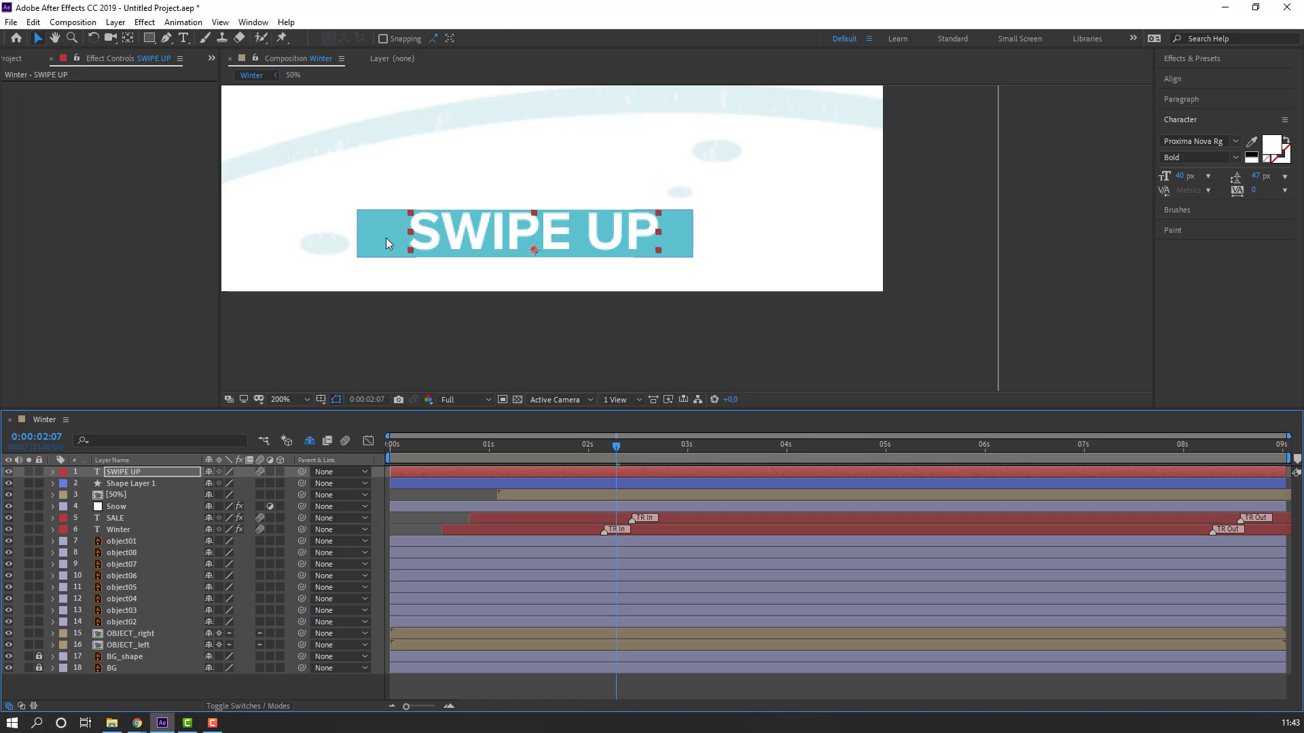
- Narrow the teal bar closely around the SWIPE UP text and centre it behind the text
{"action": "left_click", "coordinate": [361, 246]}
{"action": "left_click_drag", "start_coordinate": [356, 237], "coordinate": [386, 237]}
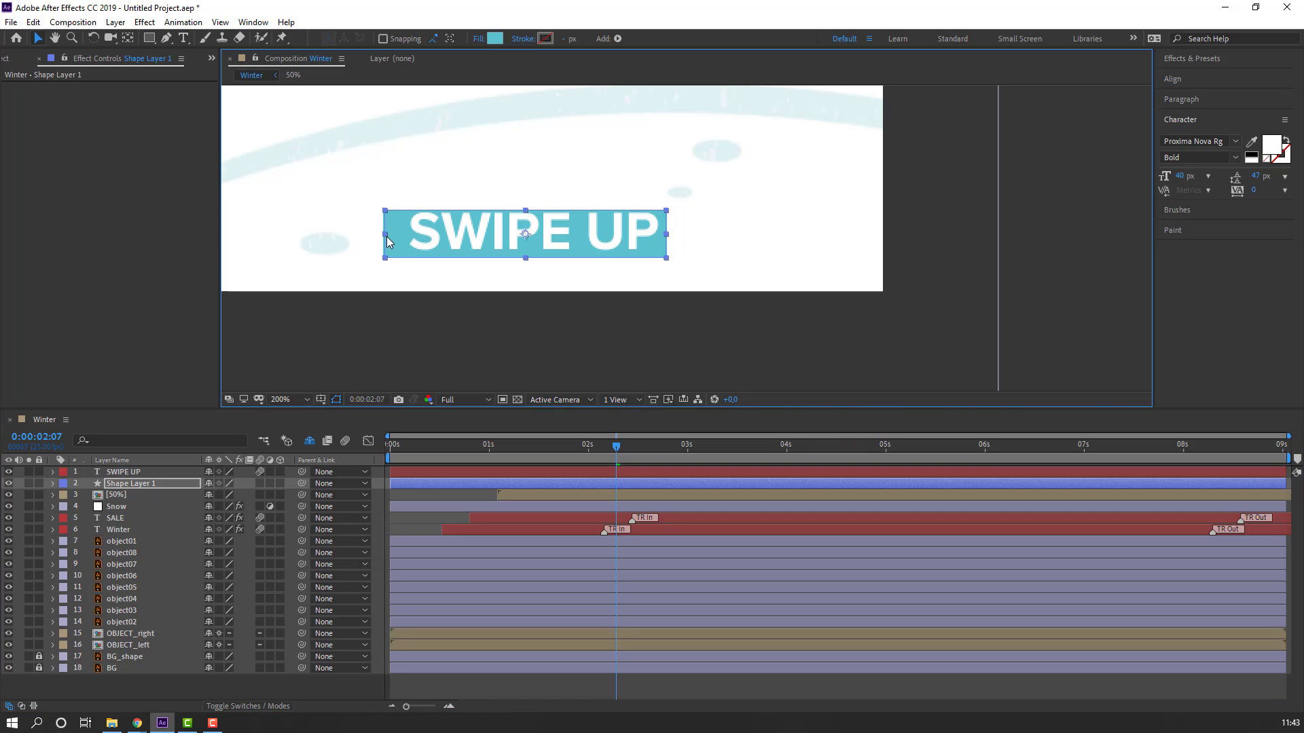
{"action": "key", "text": "Right"}
{"action": "key", "text": "Right"}
{"action": "key", "text": "Right"}
{"action": "key", "text": "Right"}
{"action": "key", "text": "Right"}
{"action": "key", "text": "Right"}
{"action": "key", "text": "Right"}
{"action": "key", "text": "Right"}
{"action": "key", "text": "Right"}
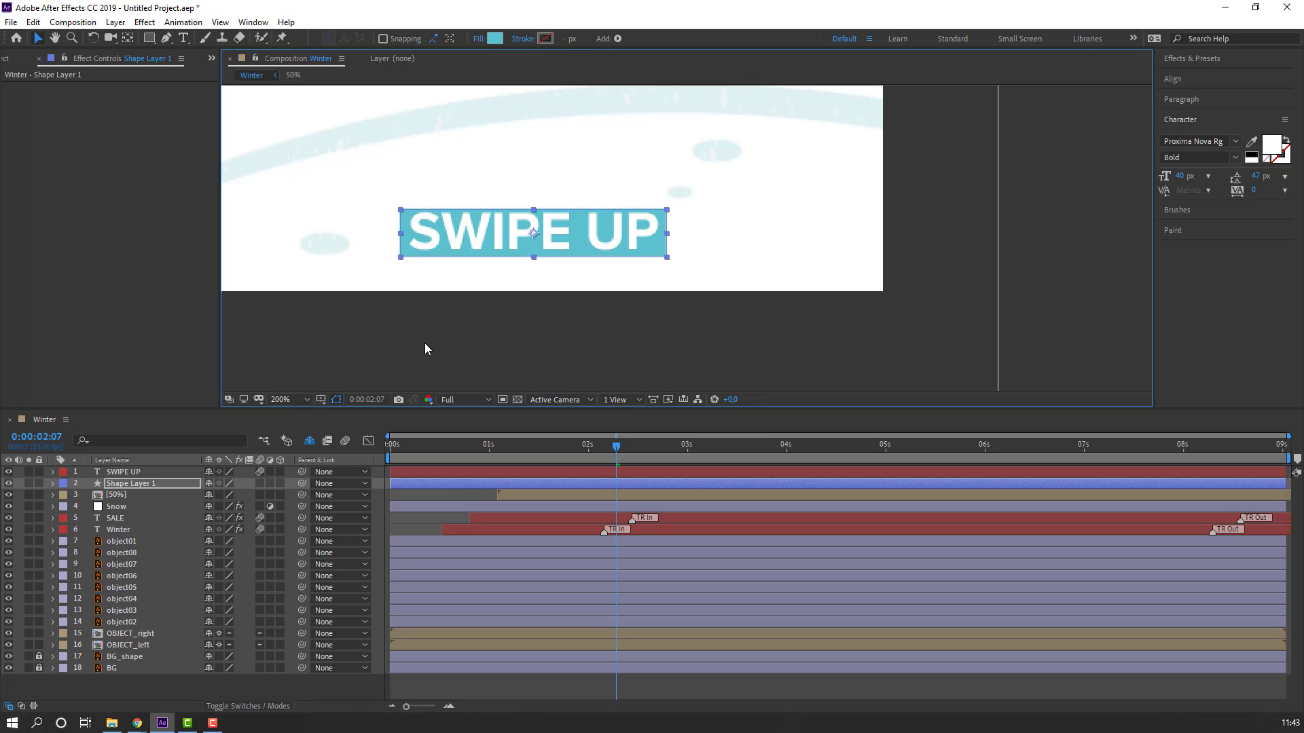
- Fit the whole card in the viewer and return the playhead to the start of the Winter composition
{"action": "left_click", "coordinate": [425, 344]}
{"action": "left_click", "coordinate": [288, 400]}
{"action": "left_click", "coordinate": [303, 429]}
{"action": "left_click", "coordinate": [400, 445]}
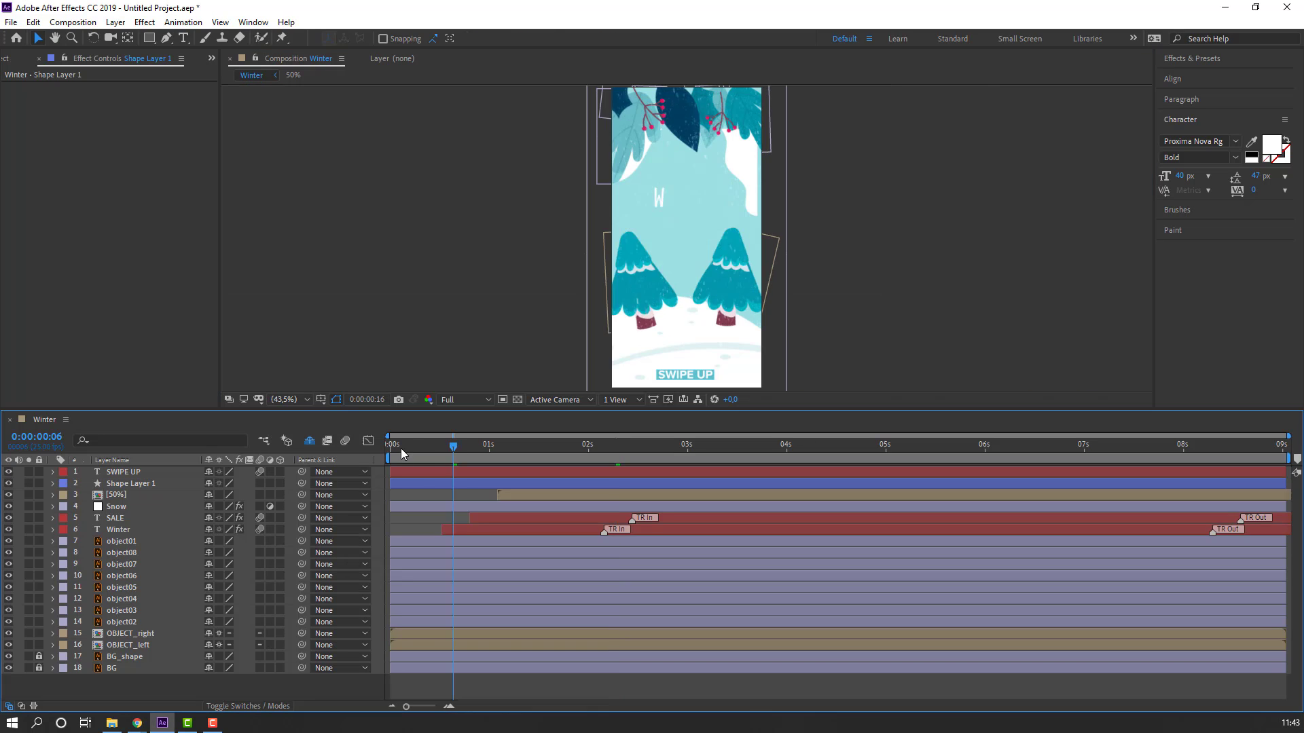
- Select the SWIPE UP text on the teal bar and open Animation Composer
{"action": "scroll", "coordinate": [732, 342], "scroll_direction": "up", "scroll_amount": 1}
{"action": "mouse_move", "coordinate": [663, 349]}
{"action": "left_mouse_down"}
{"action": "mouse_move", "coordinate": [593, 134]}
{"action": "mouse_move", "coordinate": [576, 247]}
{"action": "mouse_move", "coordinate": [583, 302]}
{"action": "mouse_move", "coordinate": [681, 341]}
{"action": "left_mouse_up"}
{"action": "scroll", "coordinate": [606, 175], "scroll_direction": "up", "scroll_amount": 1}
{"action": "scroll", "coordinate": [574, 248], "scroll_direction": "up", "scroll_amount": 1}
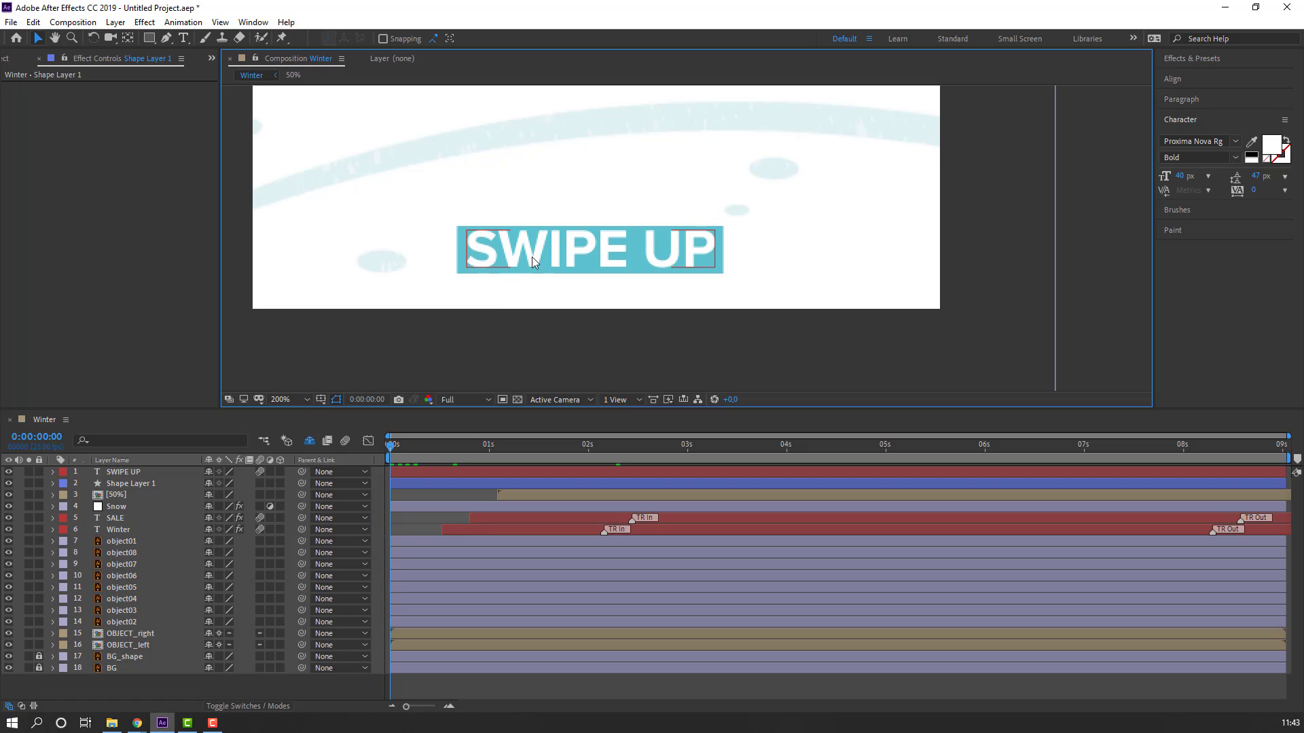
{"action": "left_click", "coordinate": [547, 267]}
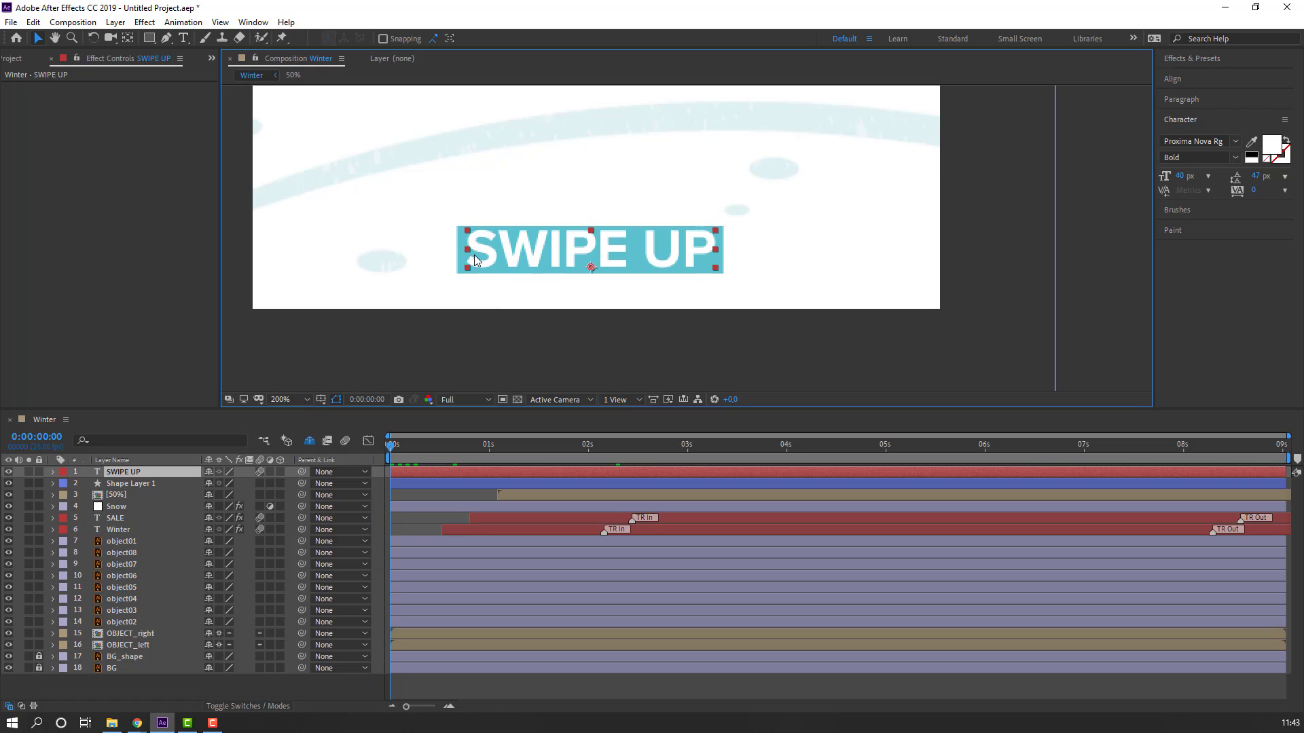
{"action": "left_click", "coordinate": [253, 23]}
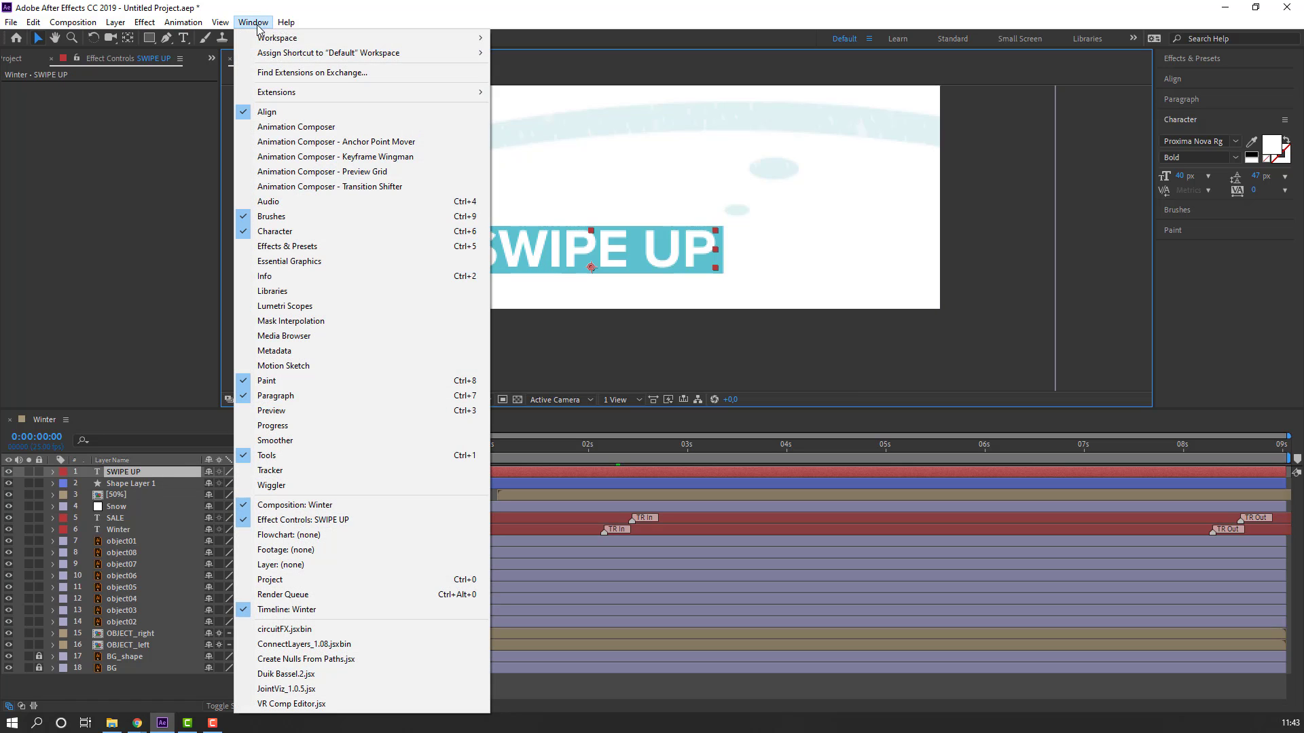
{"action": "left_click", "coordinate": [274, 129]}
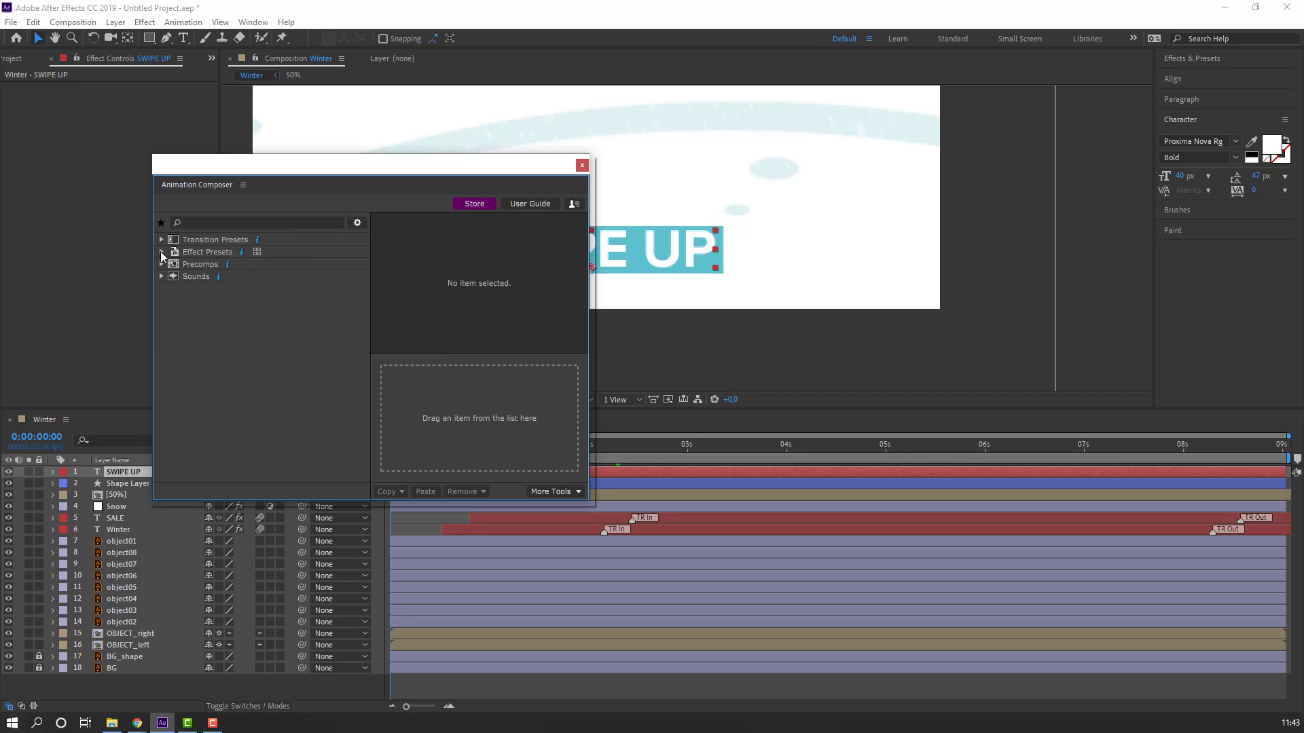
- Compare the Position & Rotation effect presets, apply Wiggle Position & Rotation 2 to the SWIPE UP text, and preview the animation
{"action": "left_click", "coordinate": [162, 252]}
{"action": "left_click", "coordinate": [175, 264]}
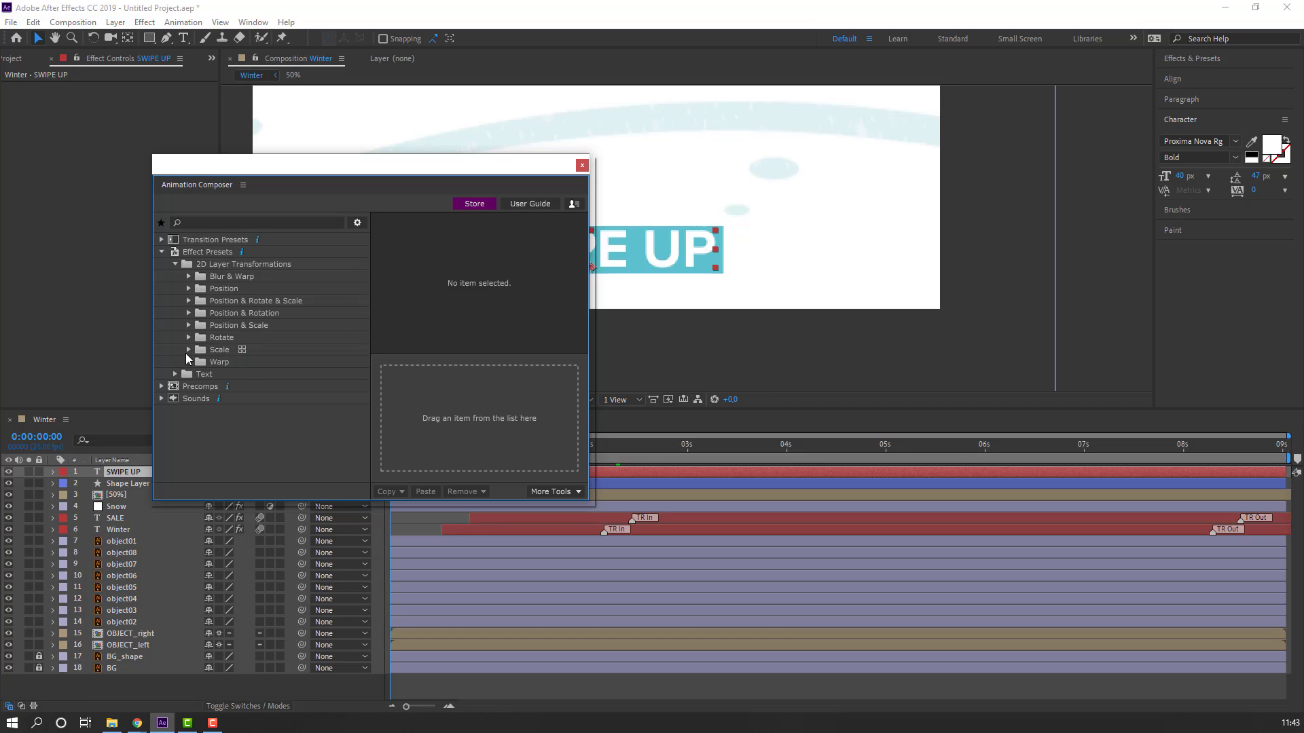
{"action": "left_click", "coordinate": [189, 314]}
{"action": "left_click", "coordinate": [246, 327]}
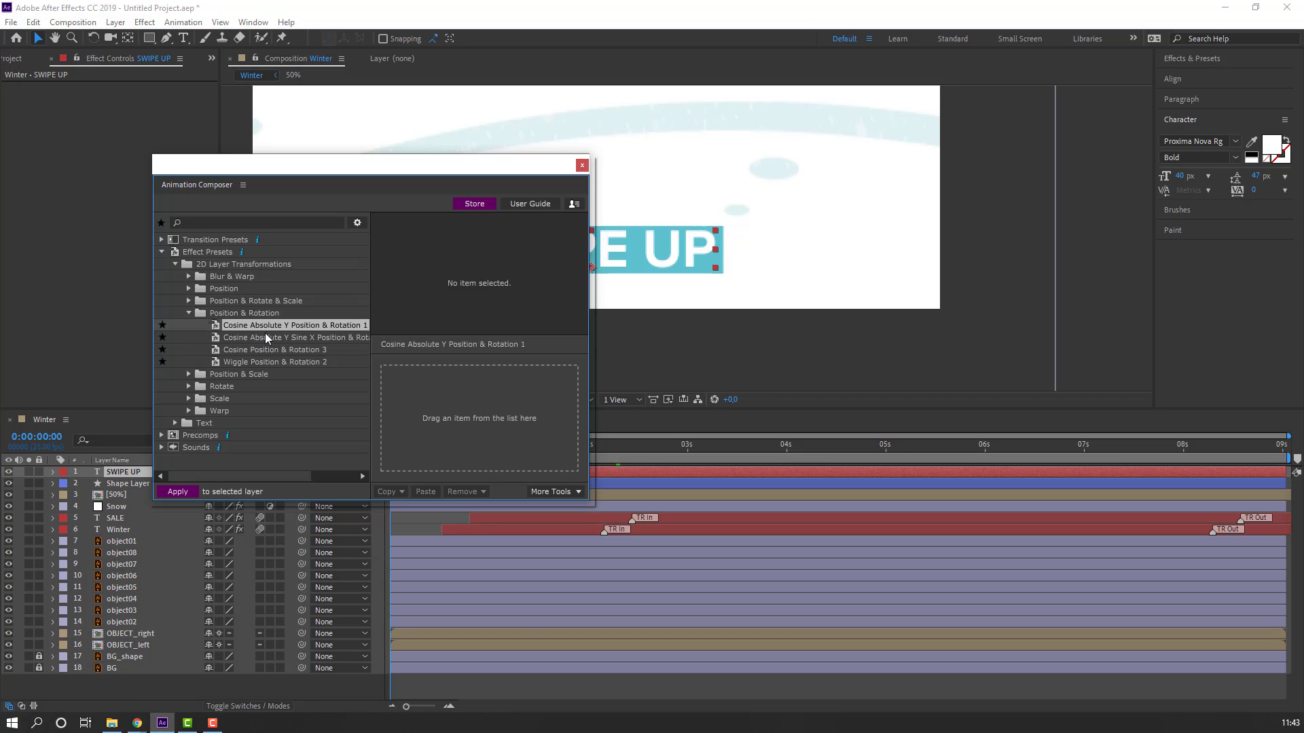
{"action": "left_click", "coordinate": [267, 336]}
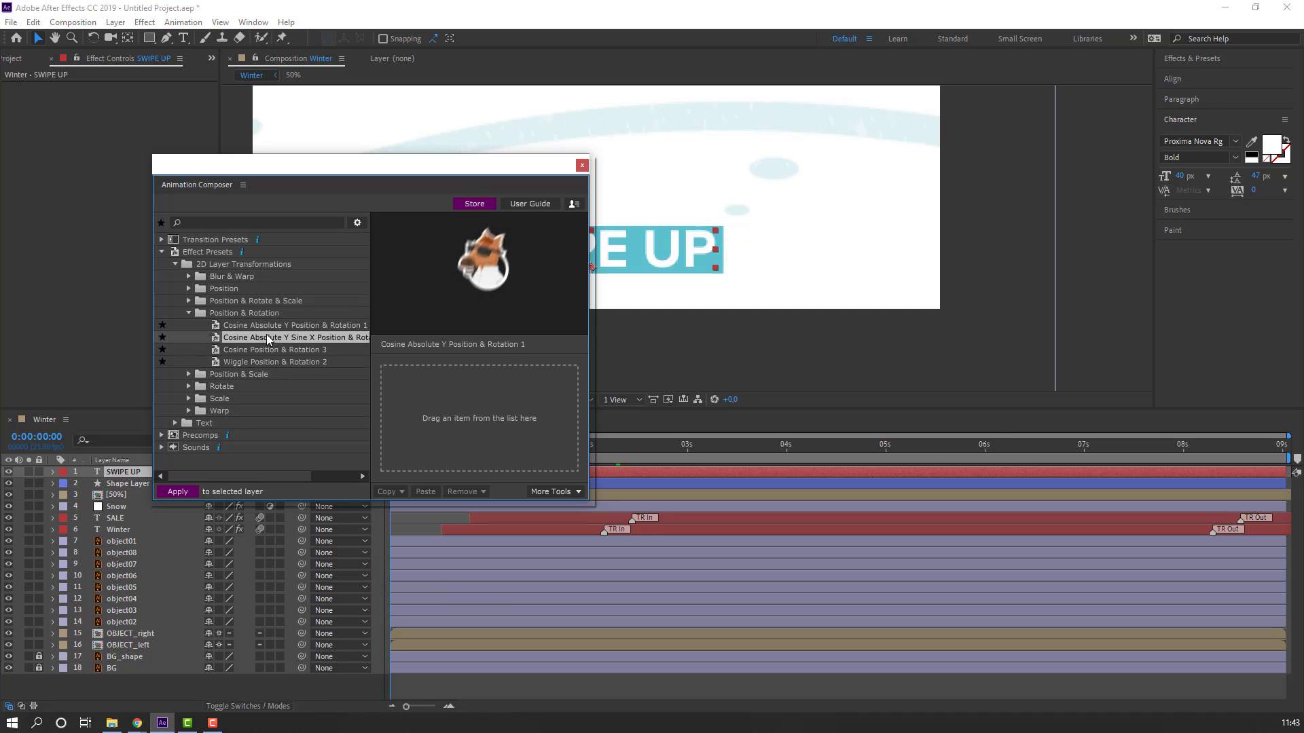
{"action": "left_click", "coordinate": [266, 351]}
{"action": "left_click", "coordinate": [280, 365]}
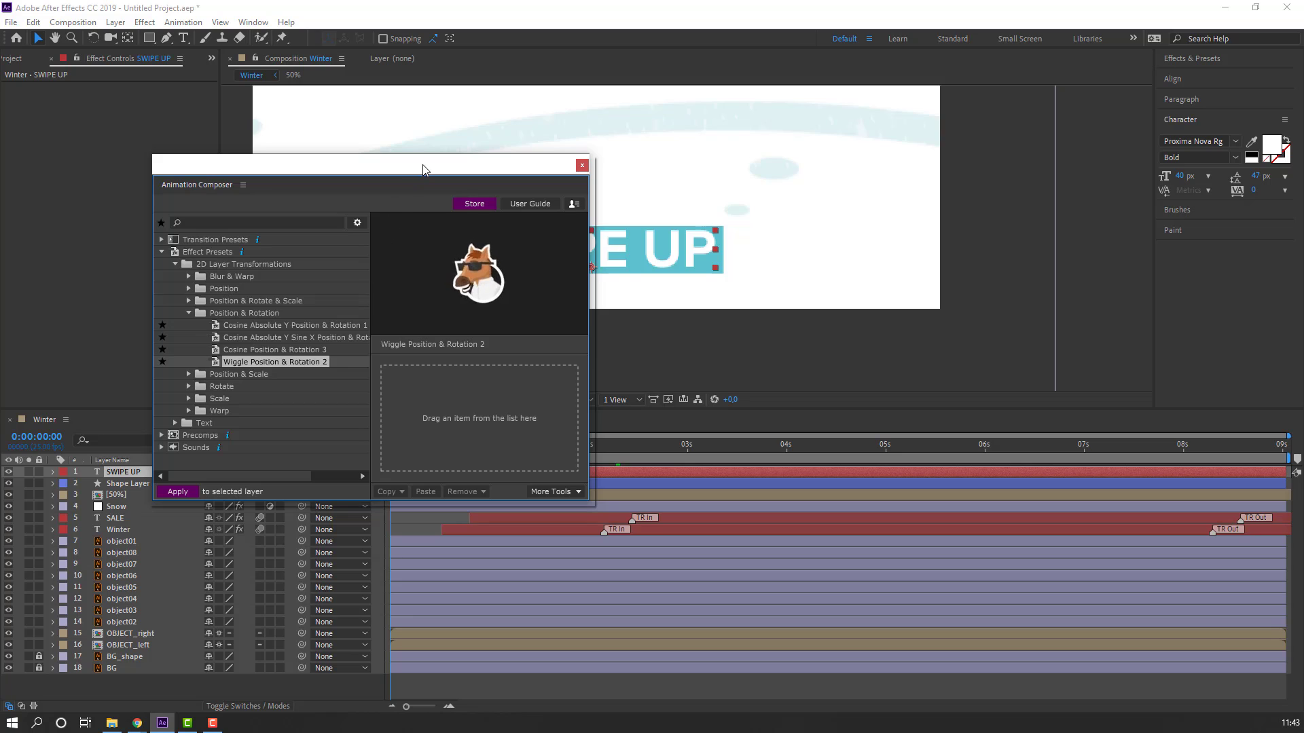
{"action": "left_click_drag", "start_coordinate": [422, 169], "coordinate": [814, 355]}
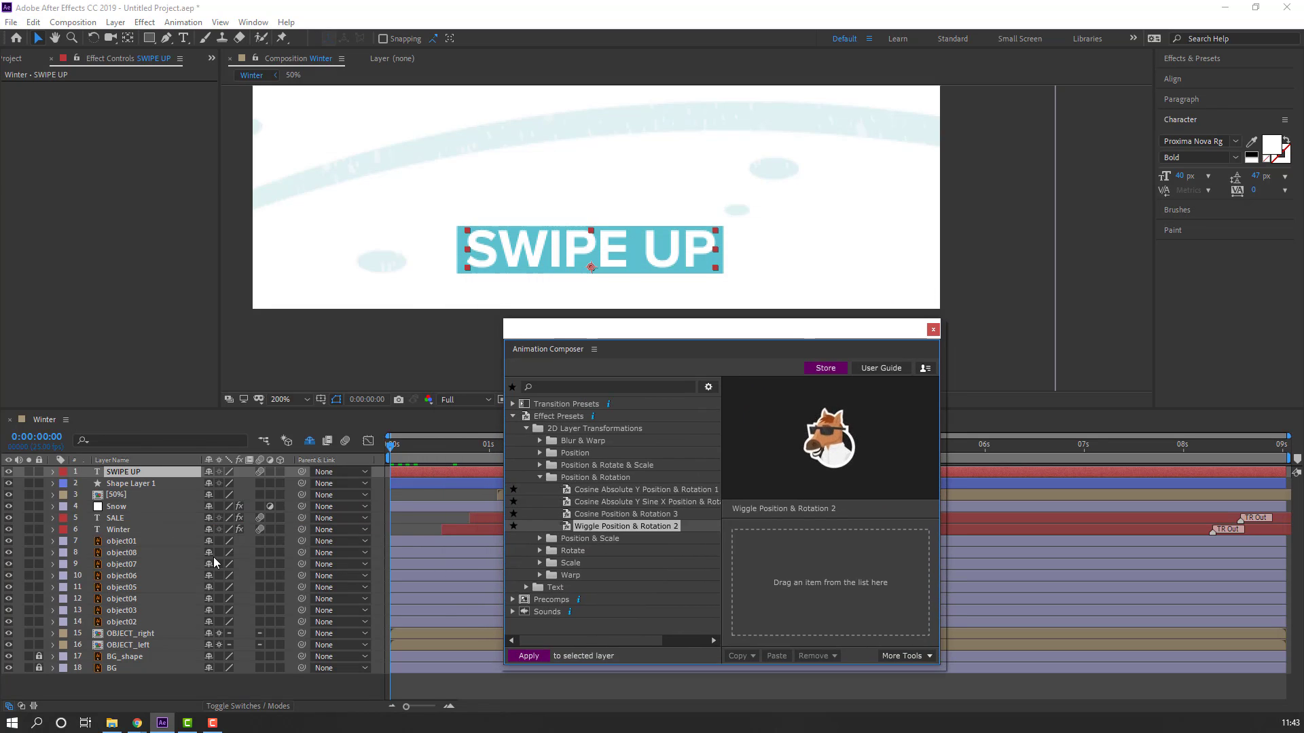
{"action": "double_click", "coordinate": [622, 527]}
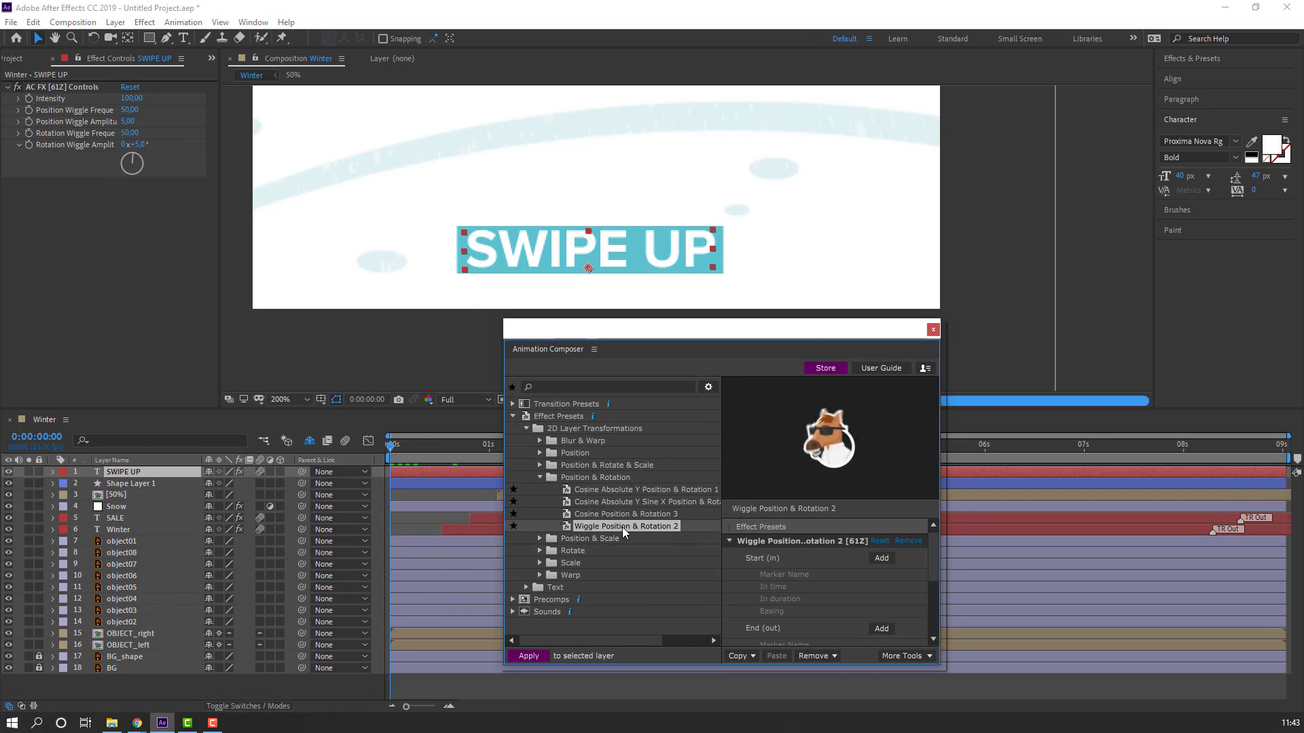
{"action": "left_click", "coordinate": [414, 488]}
{"action": "key", "text": "space"}
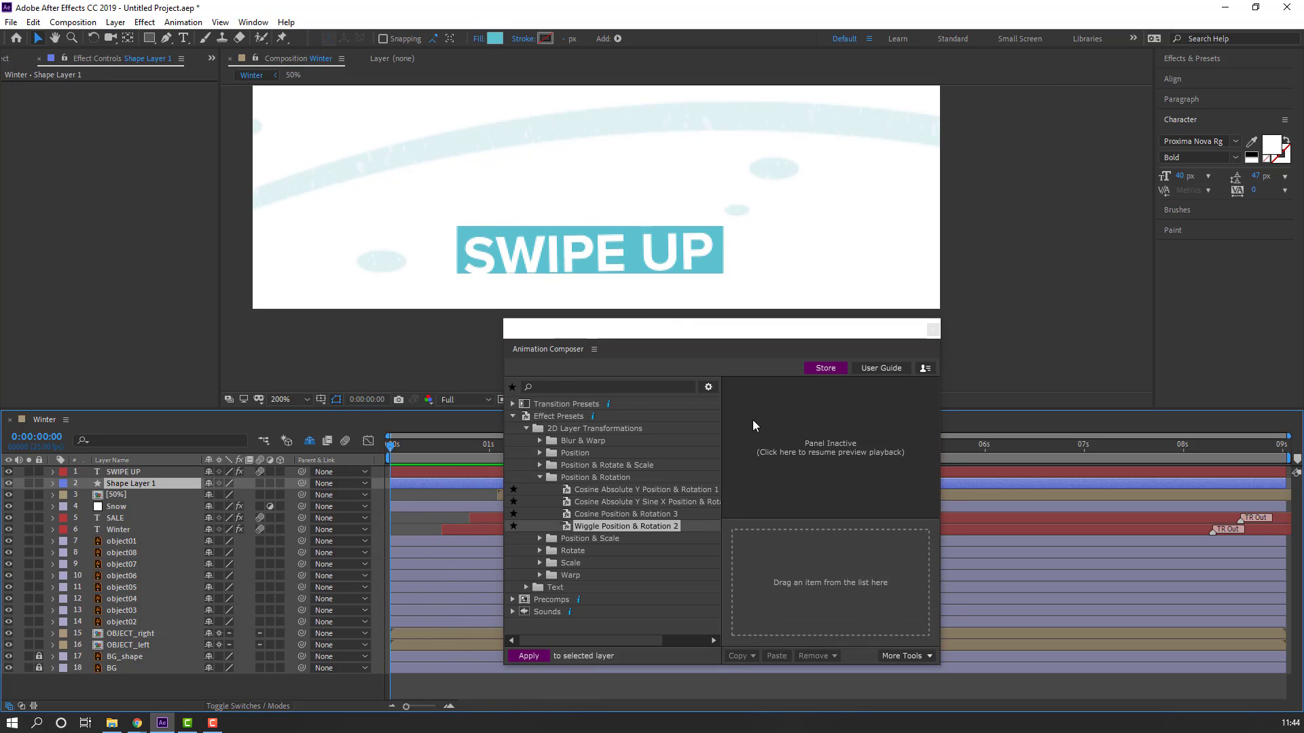
- Close Animation Composer, set the wiggle effect's intensity on the SWIPE UP text to 50, and preview the motion
{"action": "key", "text": "space"}
{"action": "left_click", "coordinate": [933, 330]}
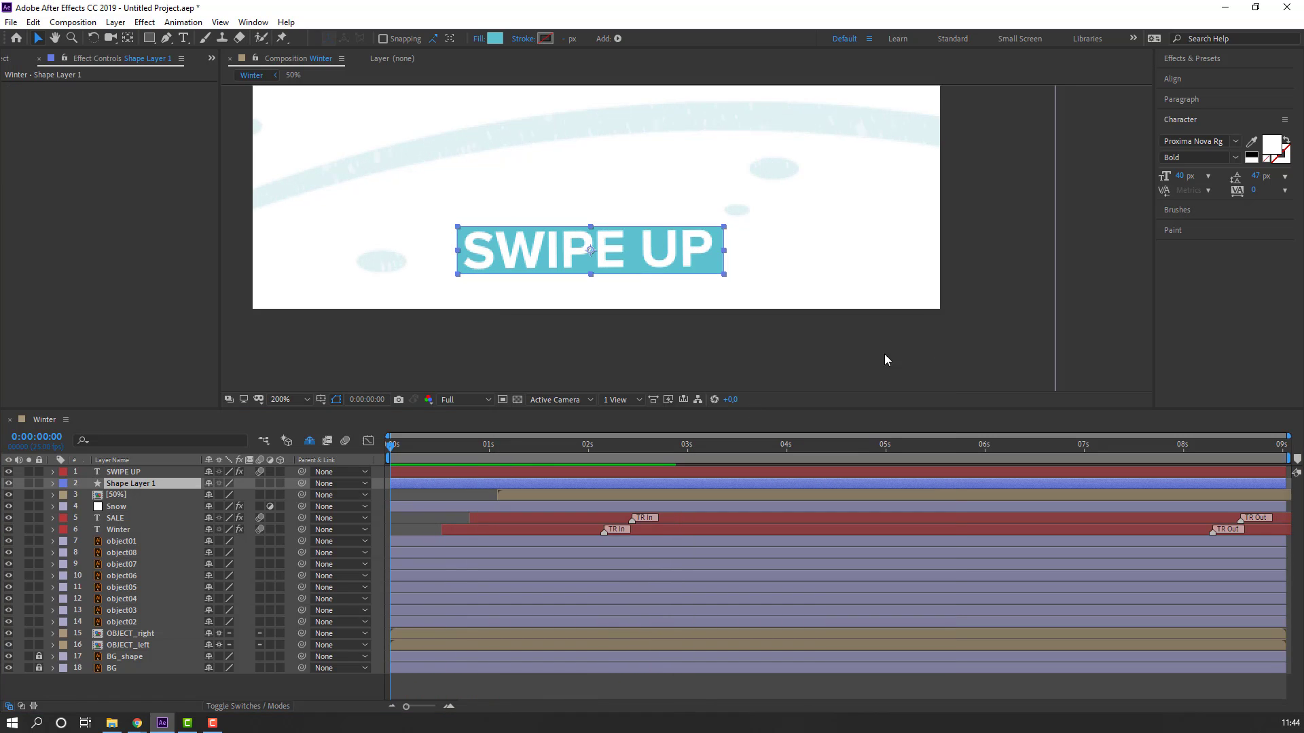
{"action": "left_click", "coordinate": [134, 476]}
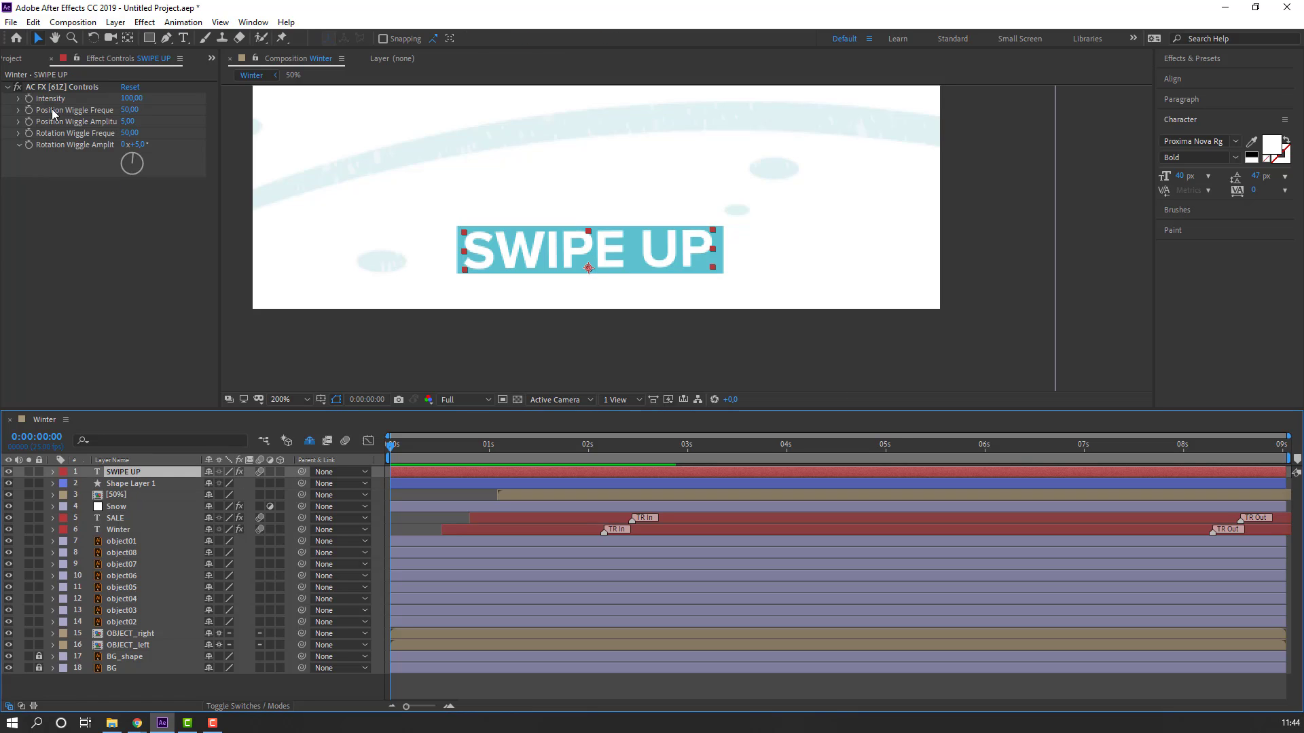
{"action": "left_click", "coordinate": [129, 99]}
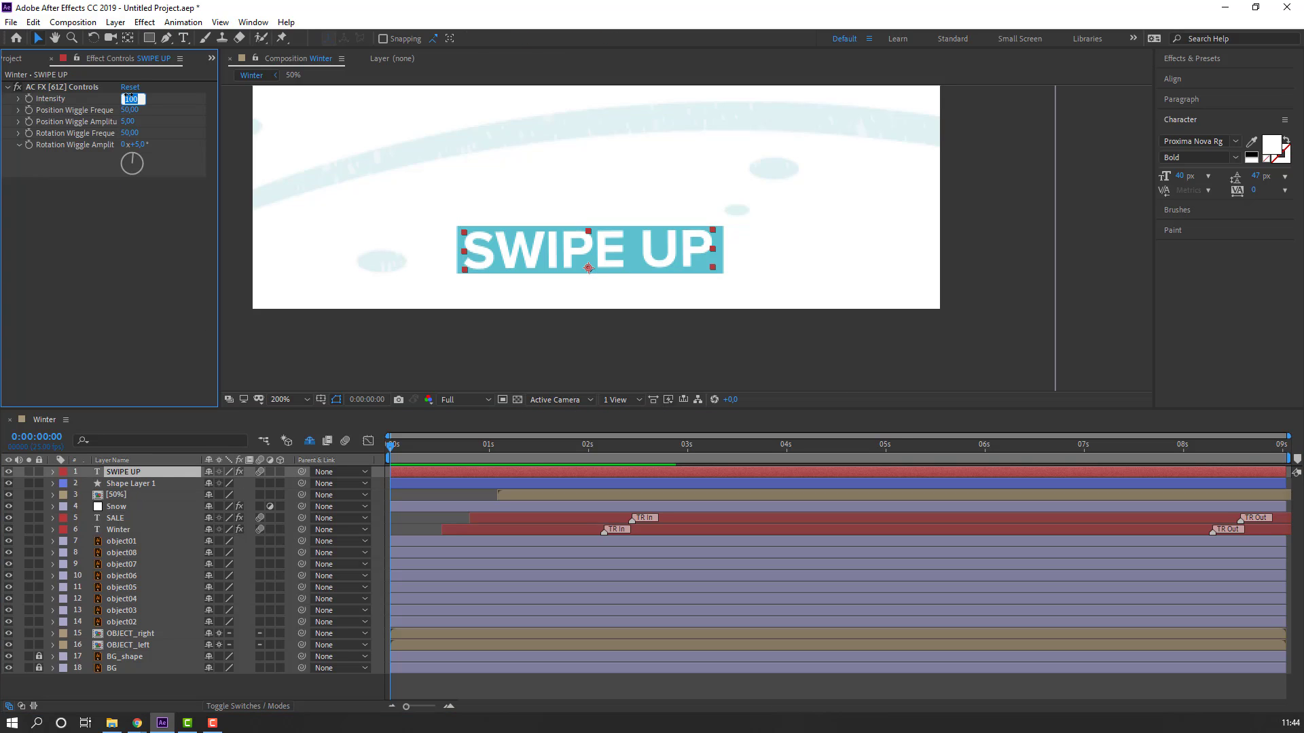
{"action": "type", "text": "50"}
{"action": "key", "text": "Return"}
{"action": "key", "text": "space"}
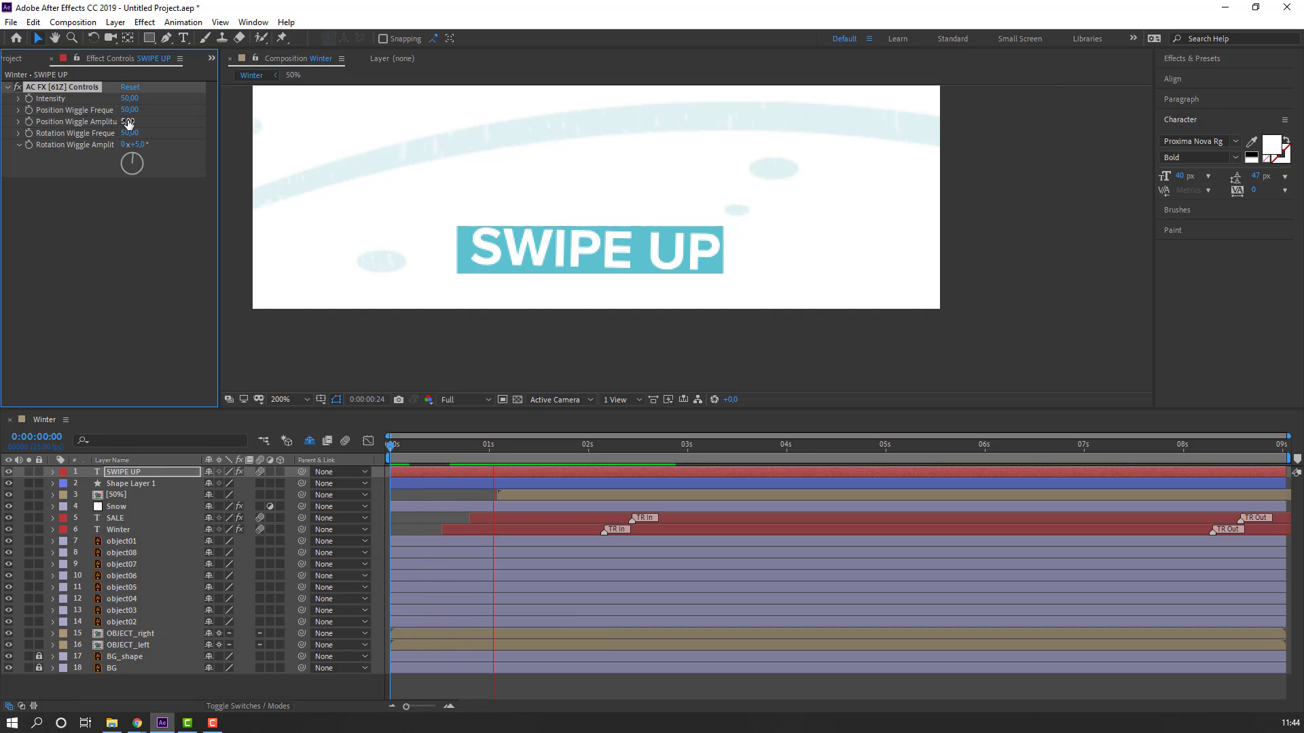
{"action": "key", "text": "space"}
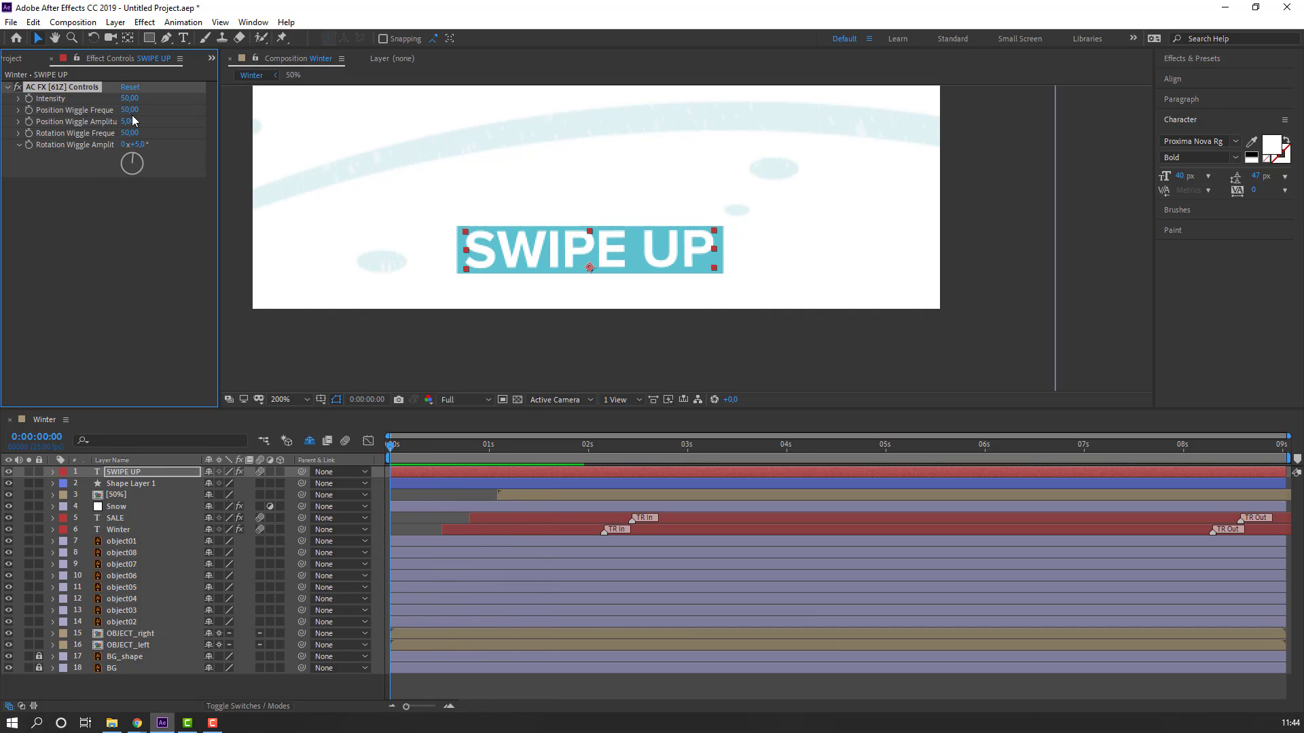
- Set both the position and rotation wiggle frequencies of the SWIPE UP text to 20 and preview the whole card
{"action": "left_click", "coordinate": [131, 110]}
{"action": "type", "text": "2"}
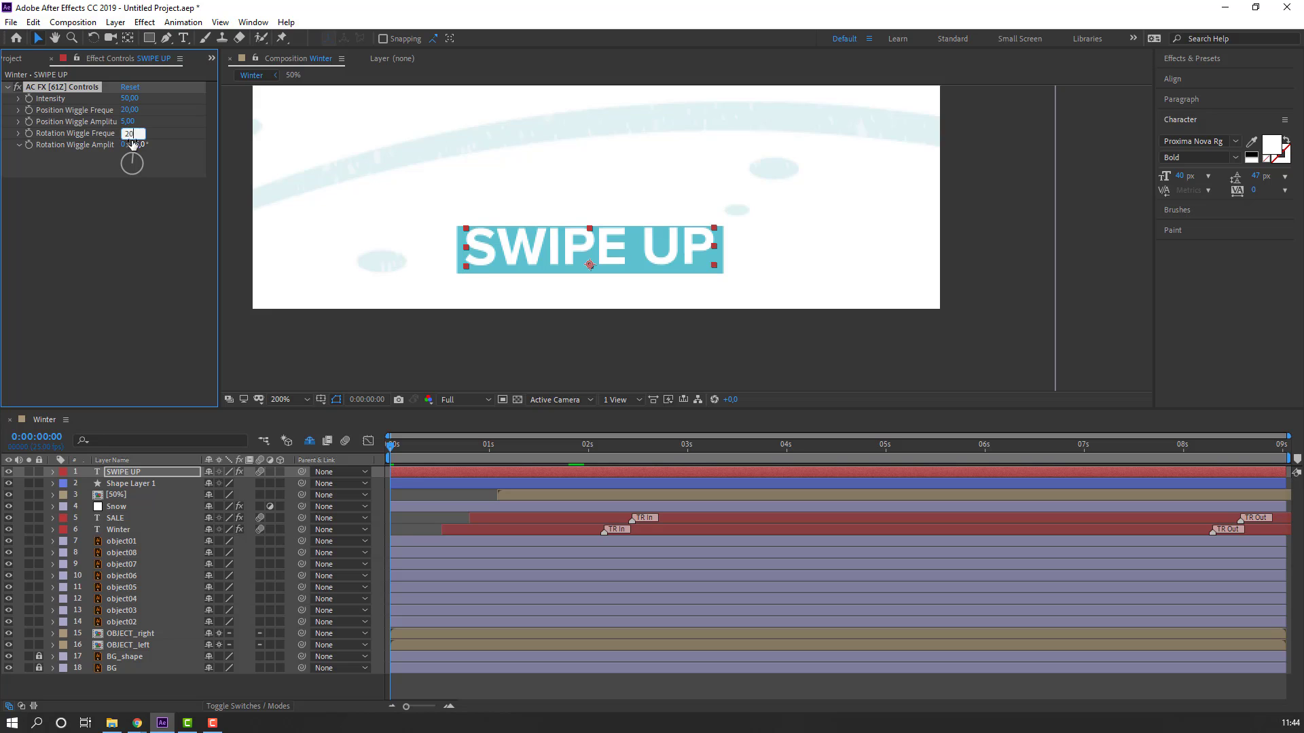
{"action": "key", "text": "comma"}
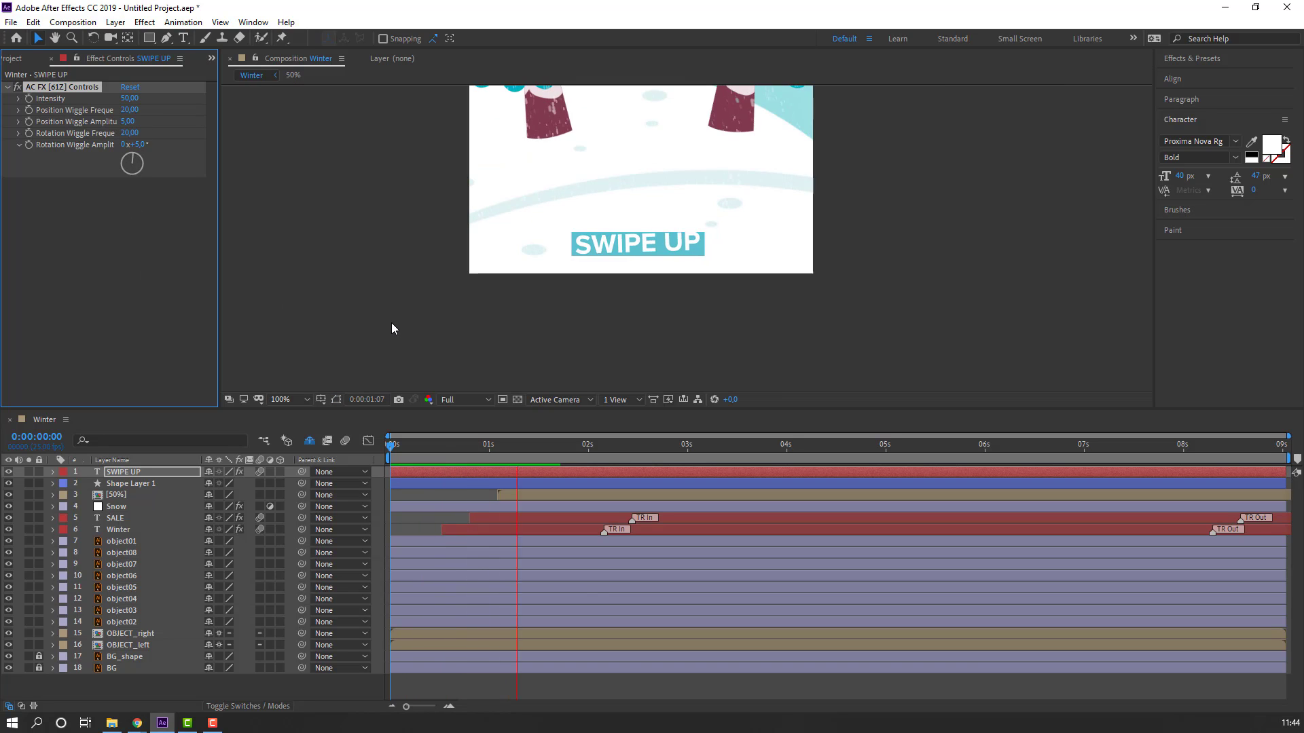
{"action": "left_click", "coordinate": [296, 398]}
{"action": "left_click", "coordinate": [282, 421]}
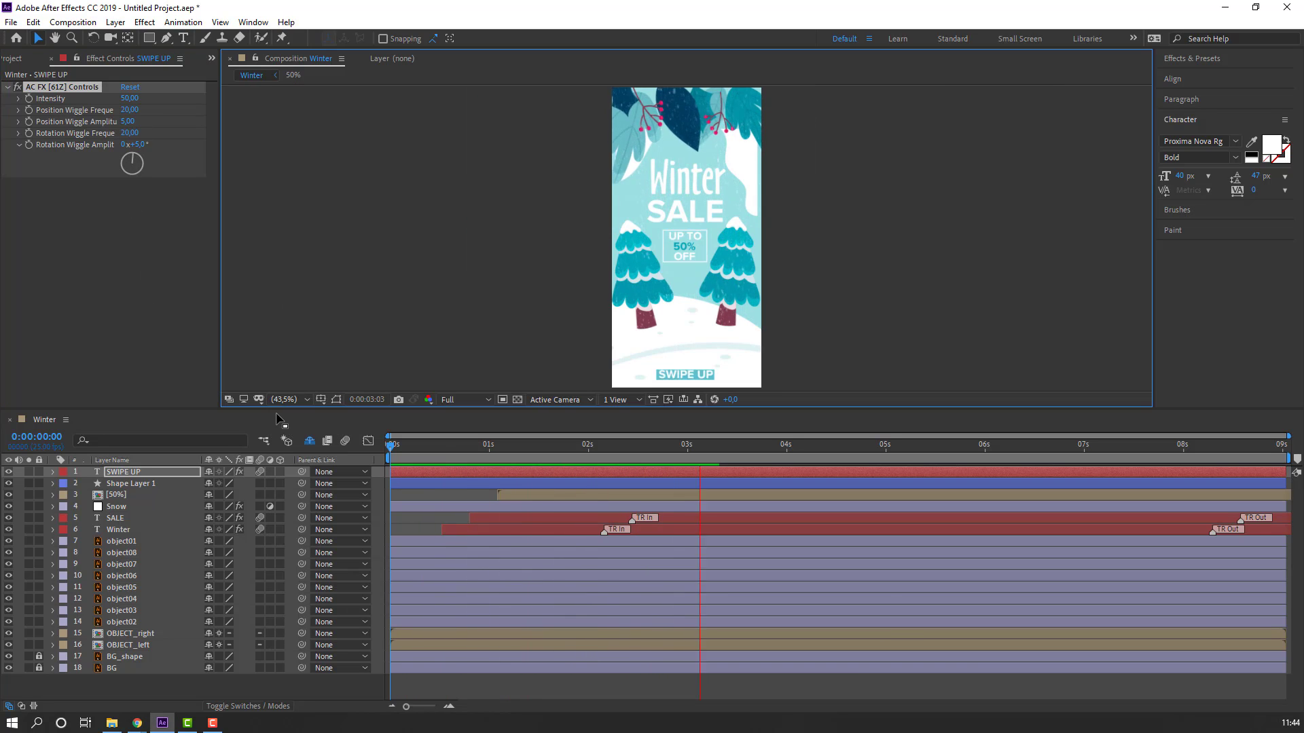